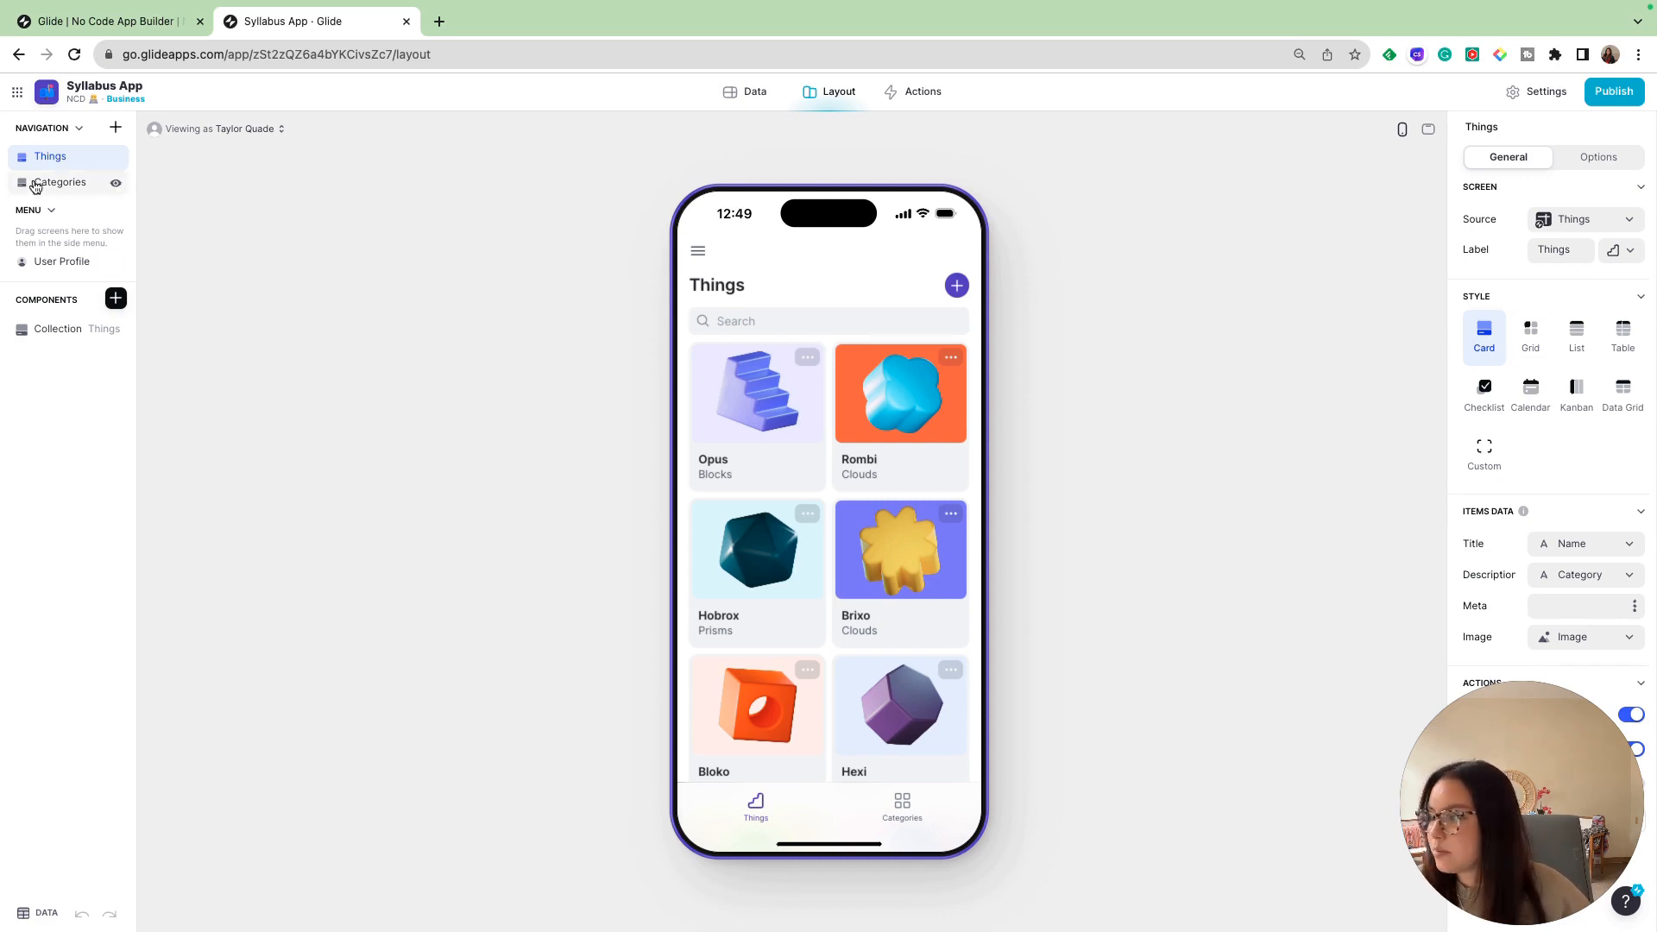
- Delete the Categories and Things screens from the app's navigation
right_click(35, 185)
left_click(38, 238)
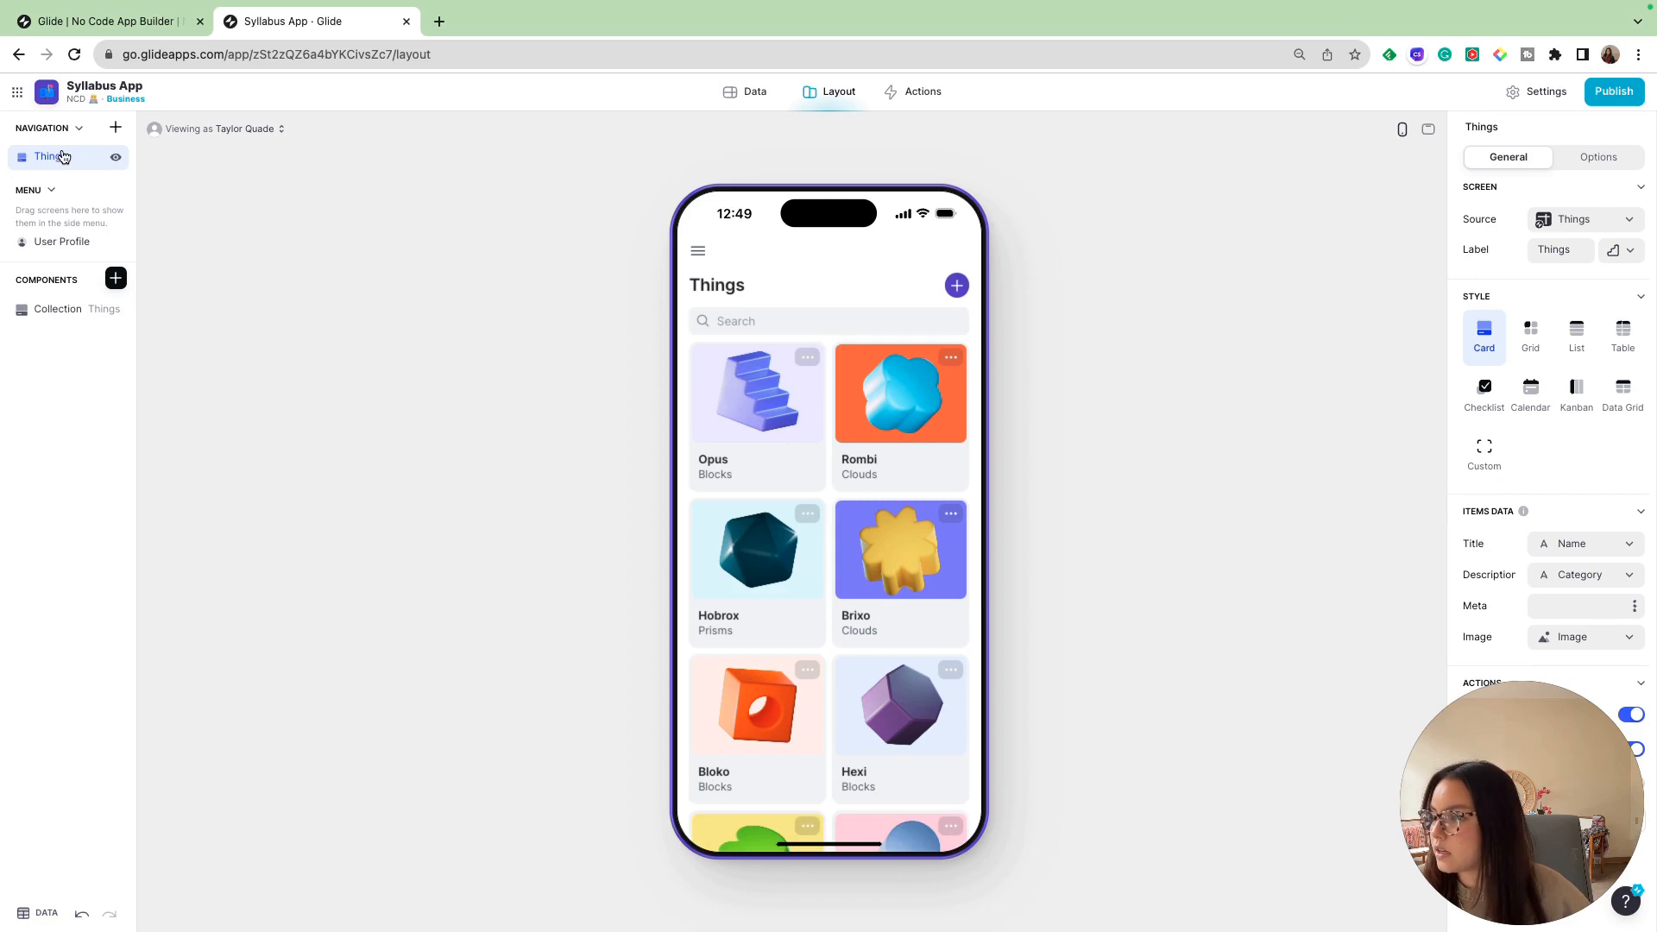
right_click(61, 156)
left_click(63, 216)
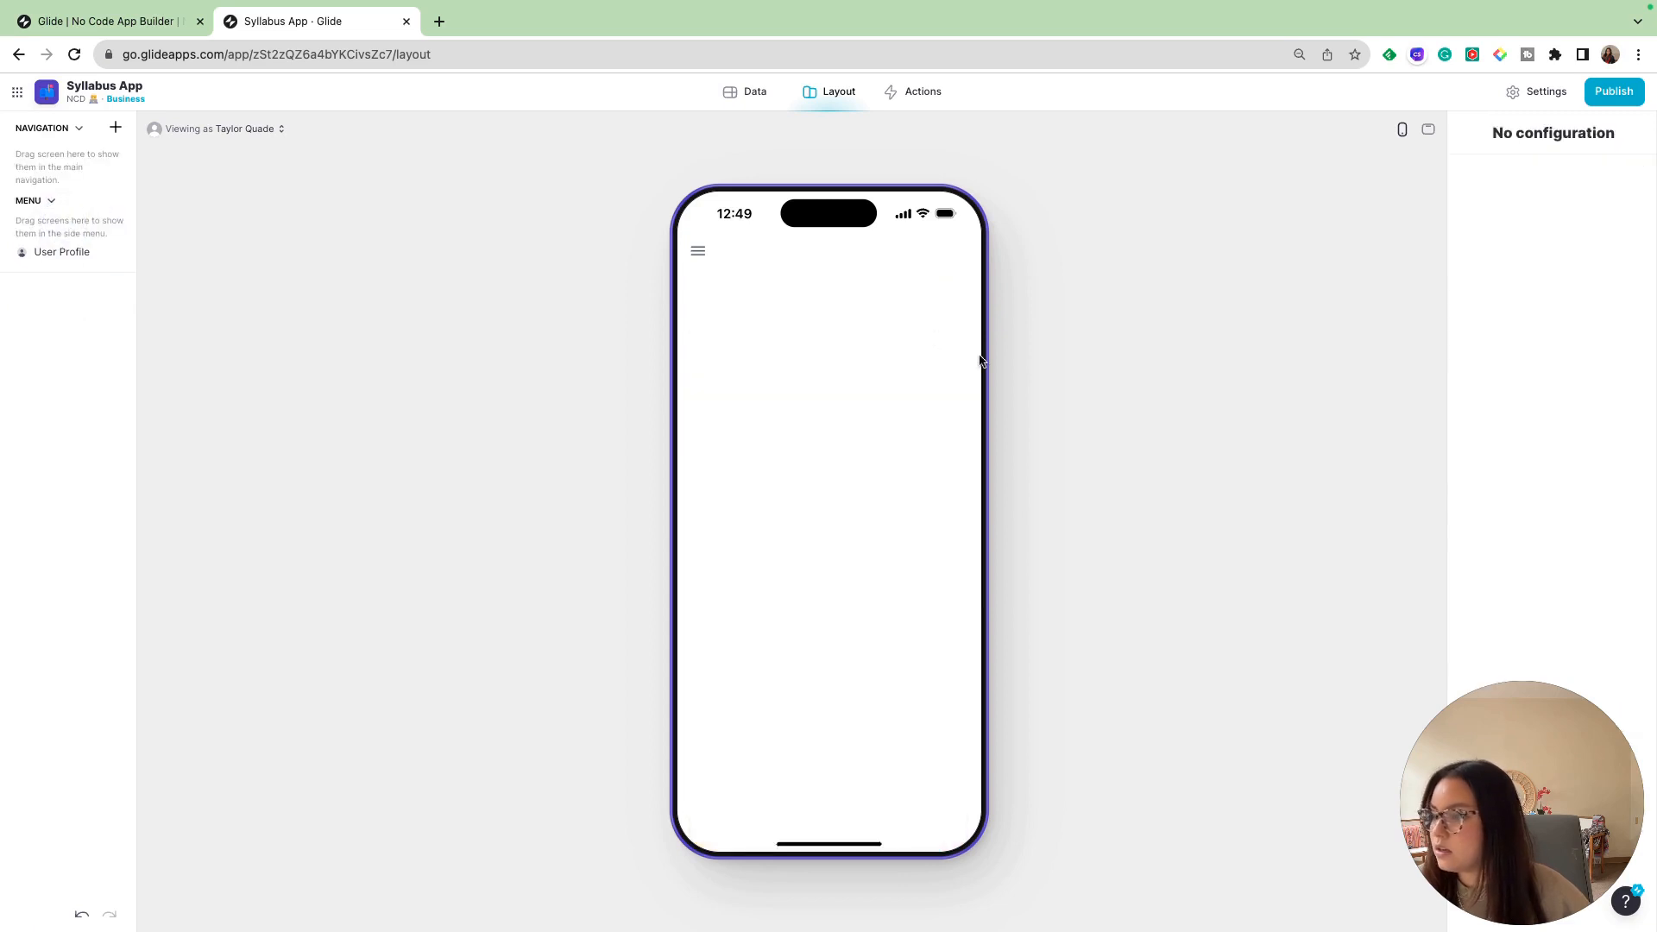
- Delete the Things and Categories tables from the app's data
left_click(759, 95)
right_click(61, 158)
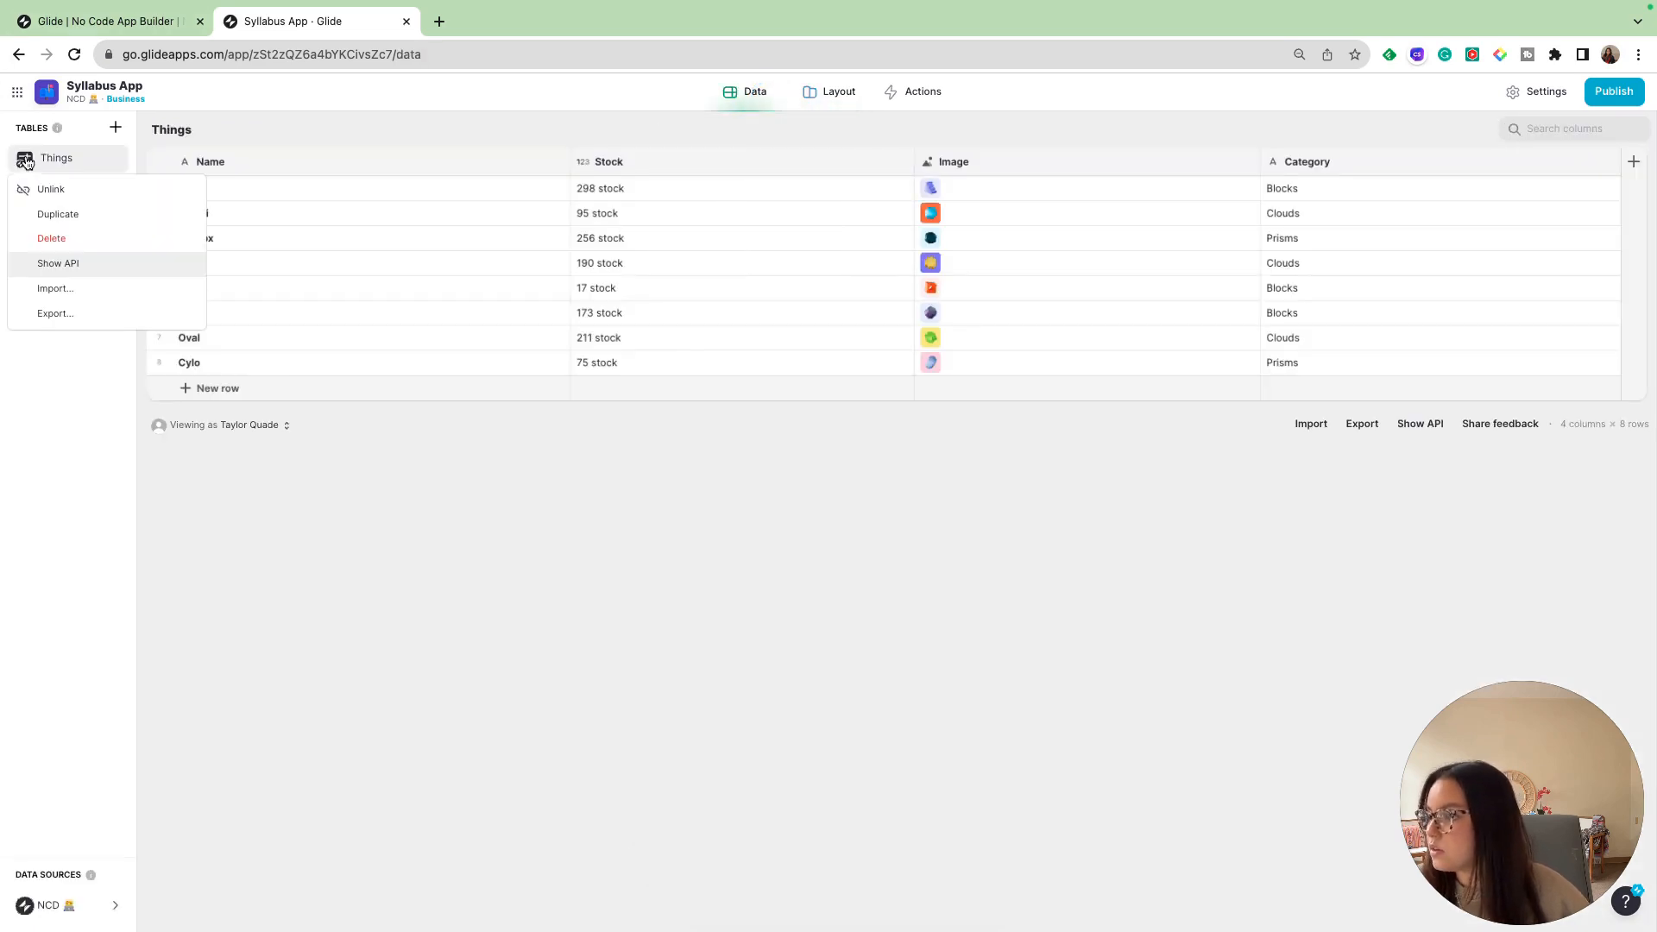
left_click(95, 238)
left_click(963, 563)
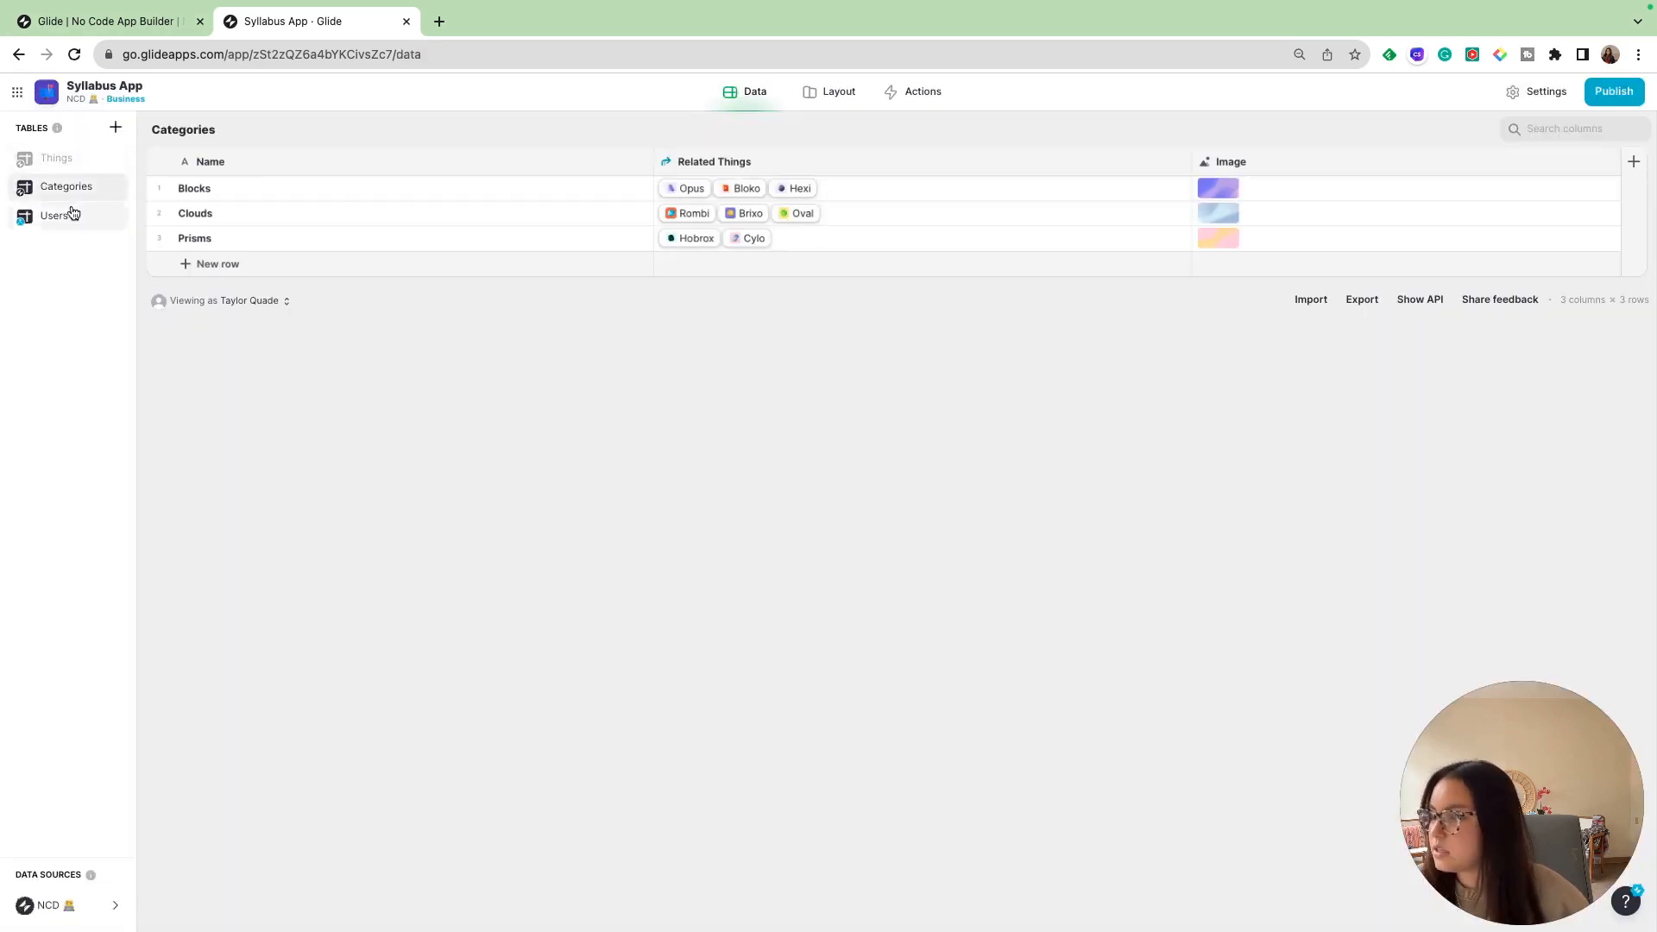
right_click(71, 164)
left_click(95, 238)
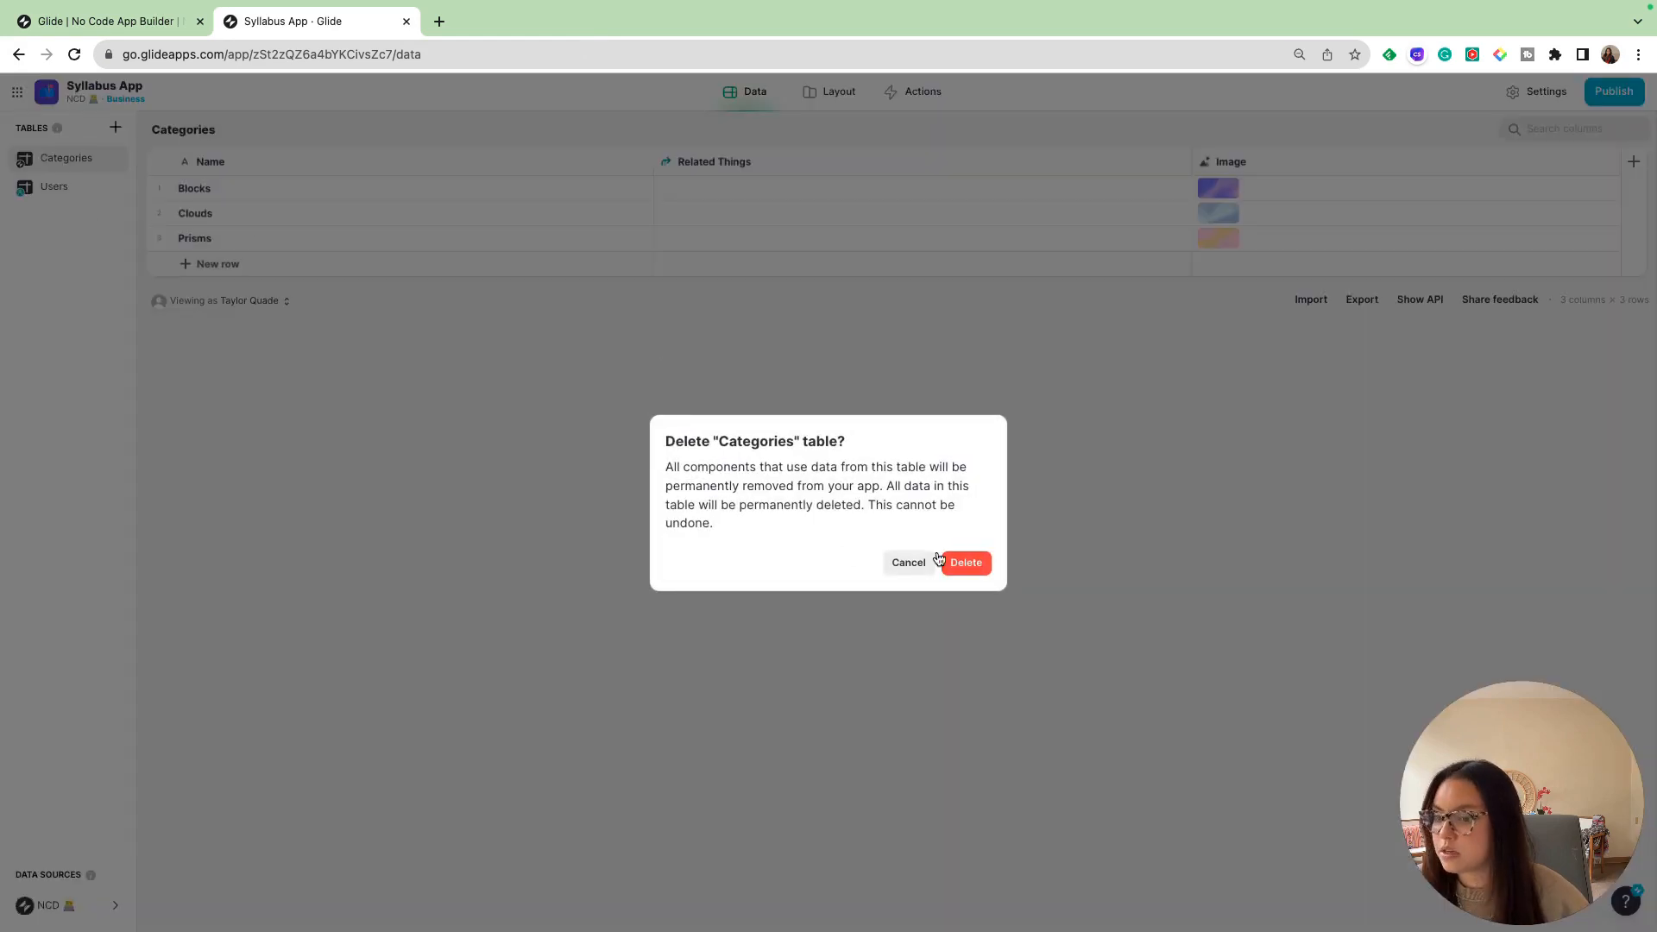
left_click(963, 562)
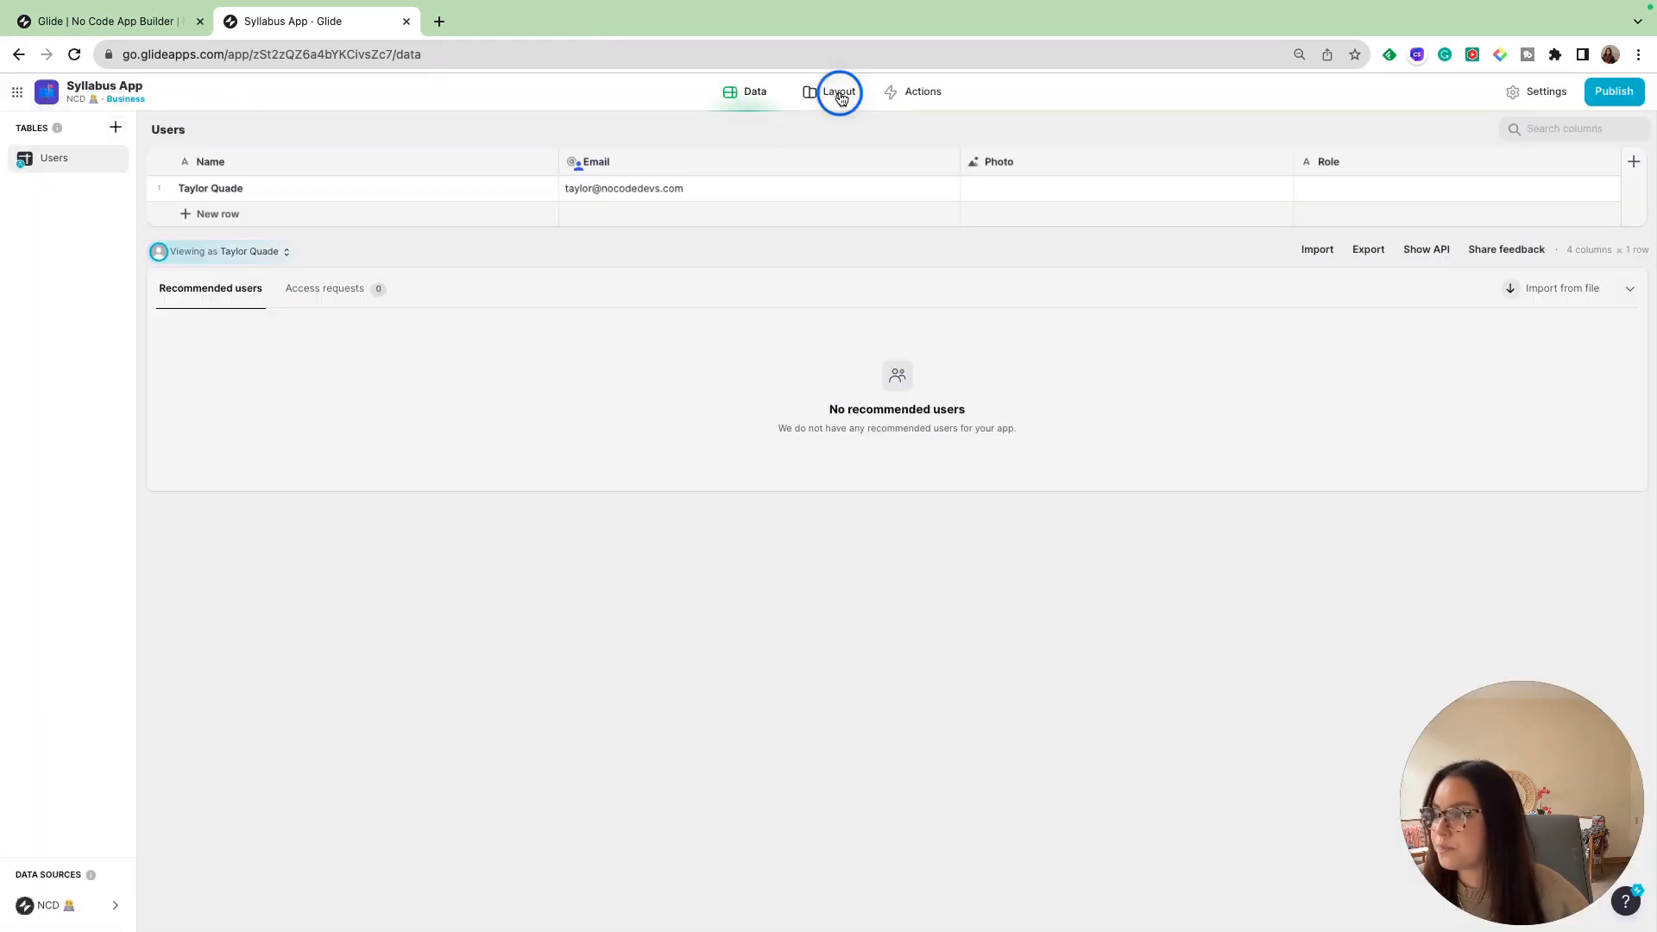
- Change the app's icon to the graduation cap emoji
left_click(833, 92)
left_click(1514, 93)
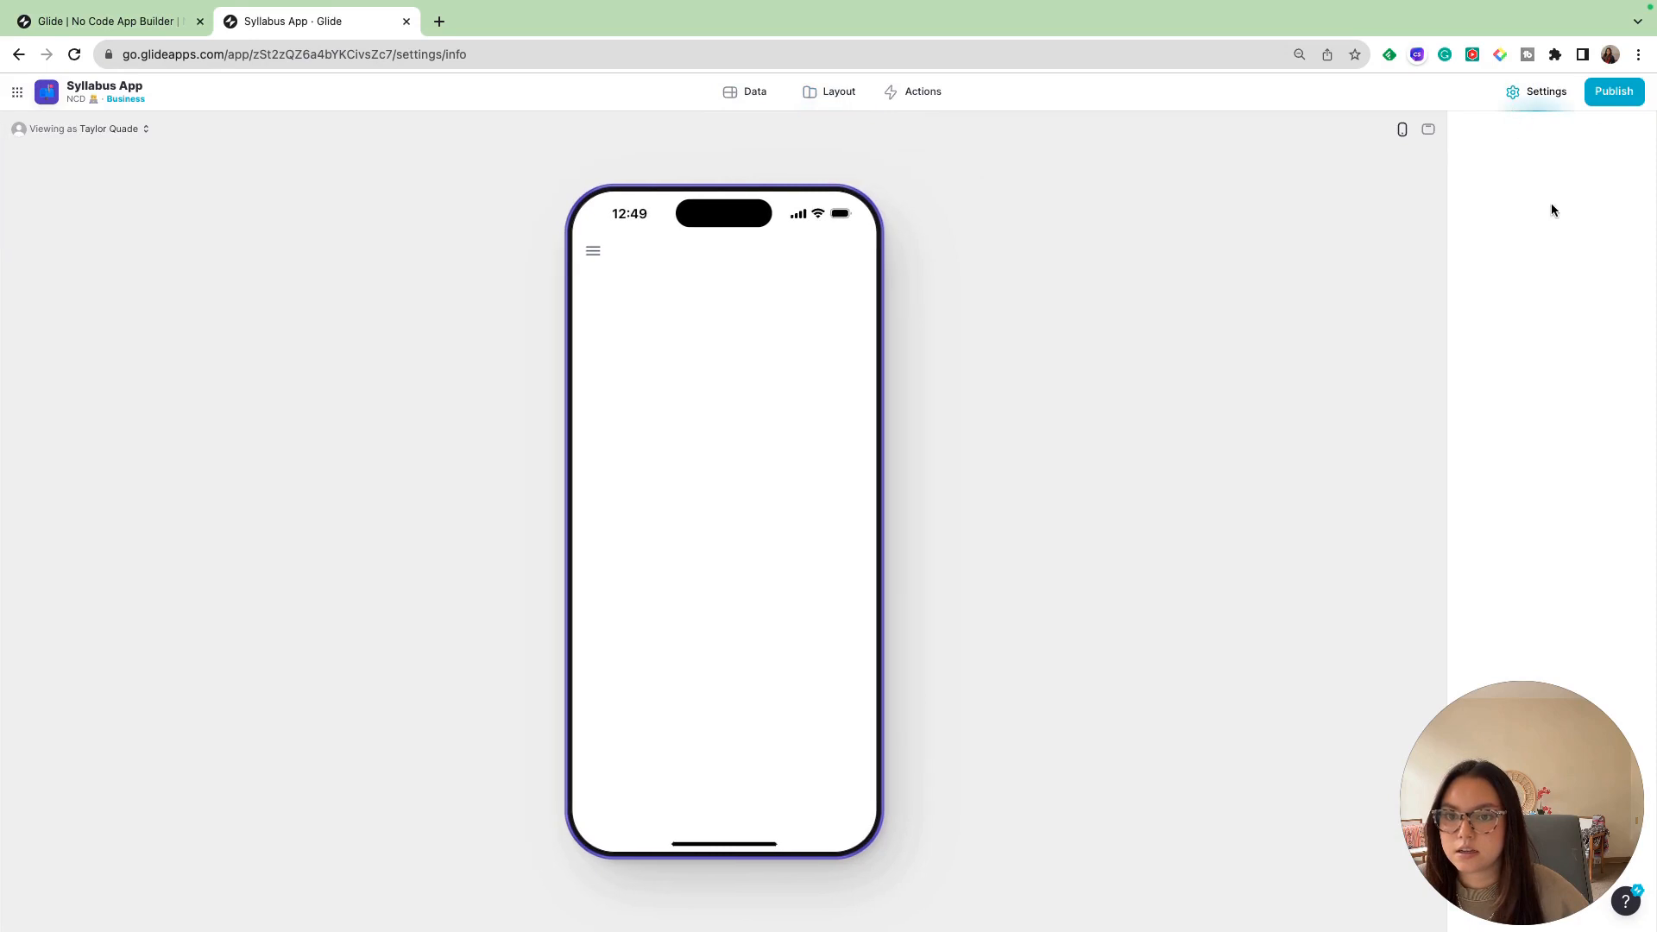
left_click(1559, 206)
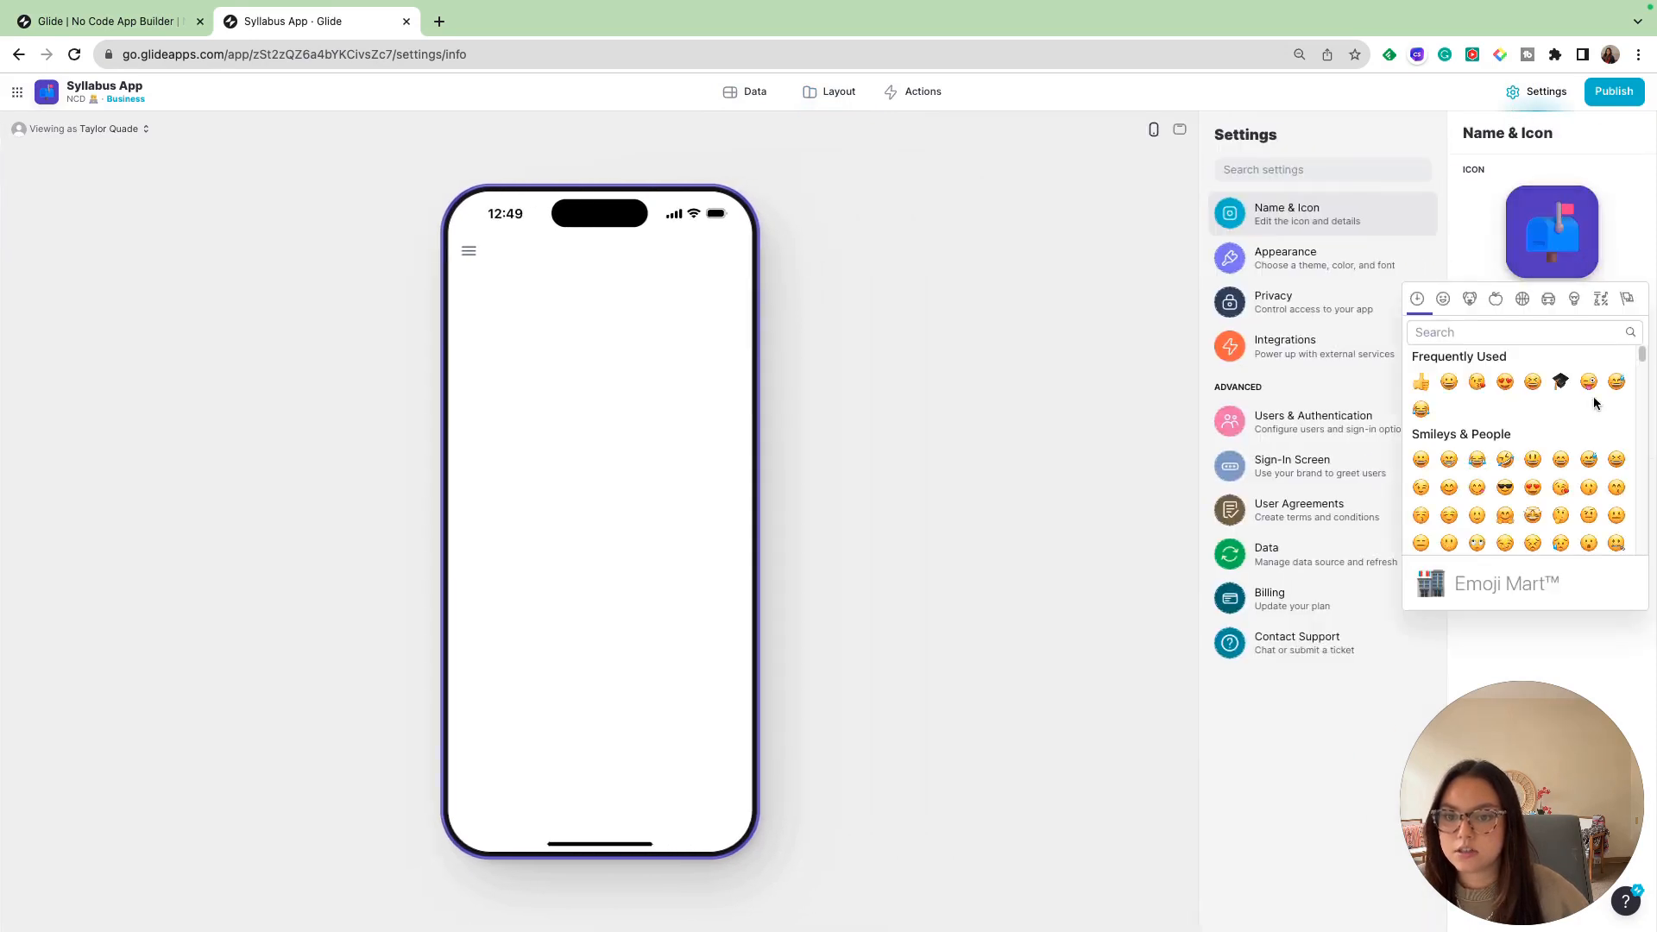
left_click(1558, 383)
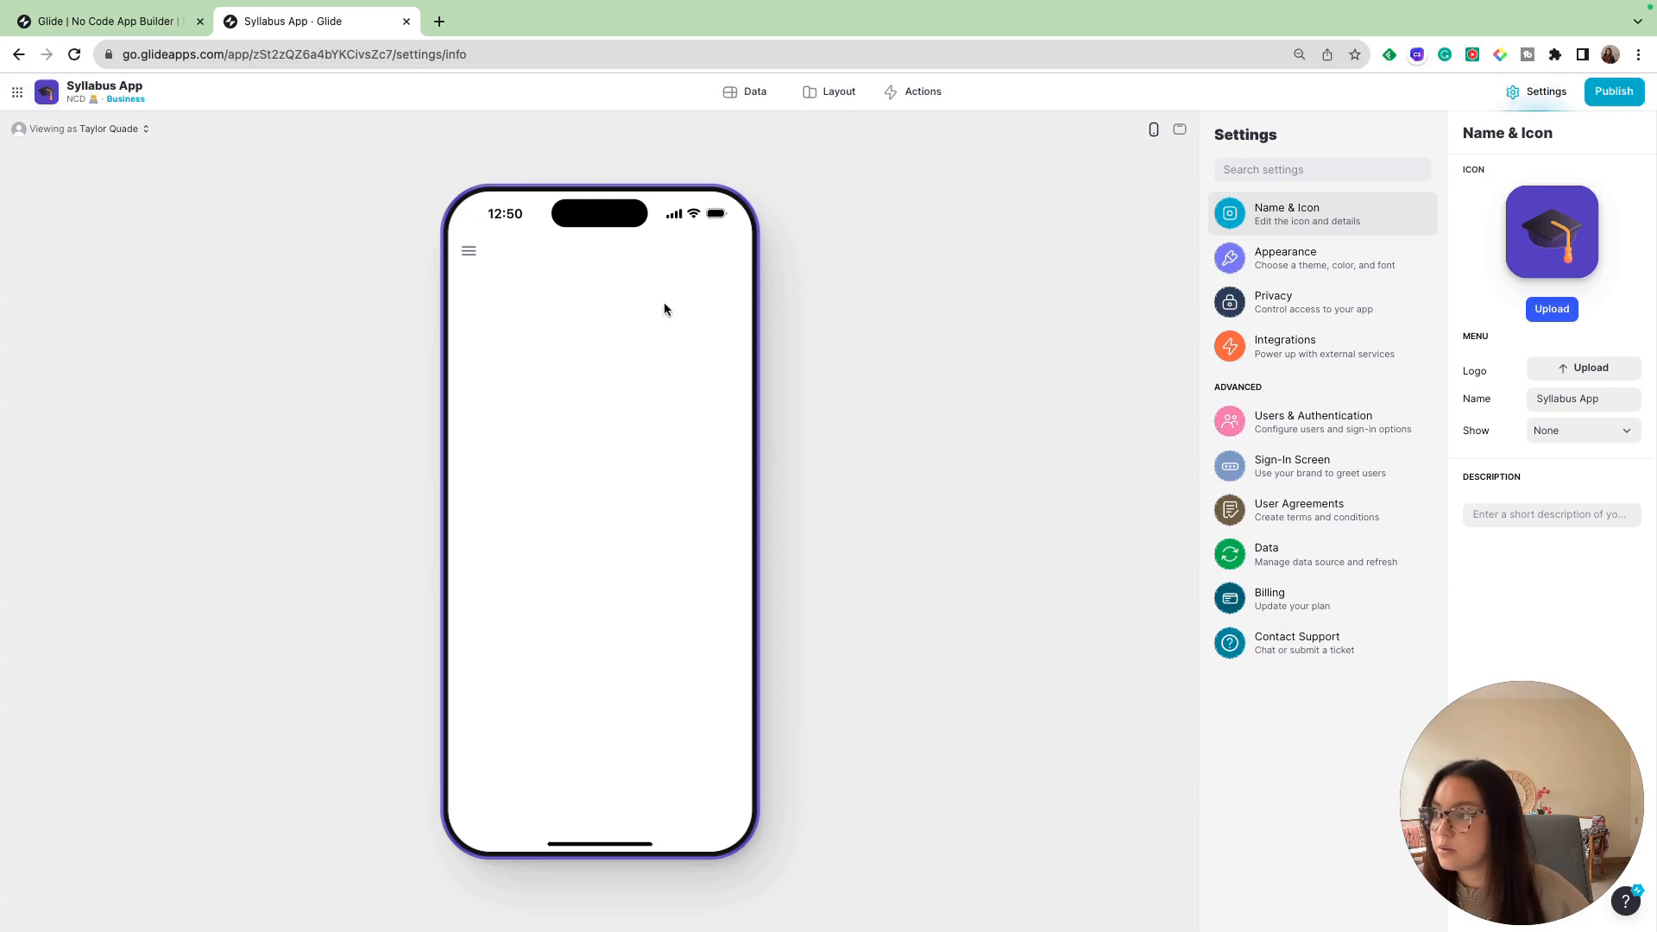
- Add a new data table and name it "Syllabus Log"
left_click(747, 92)
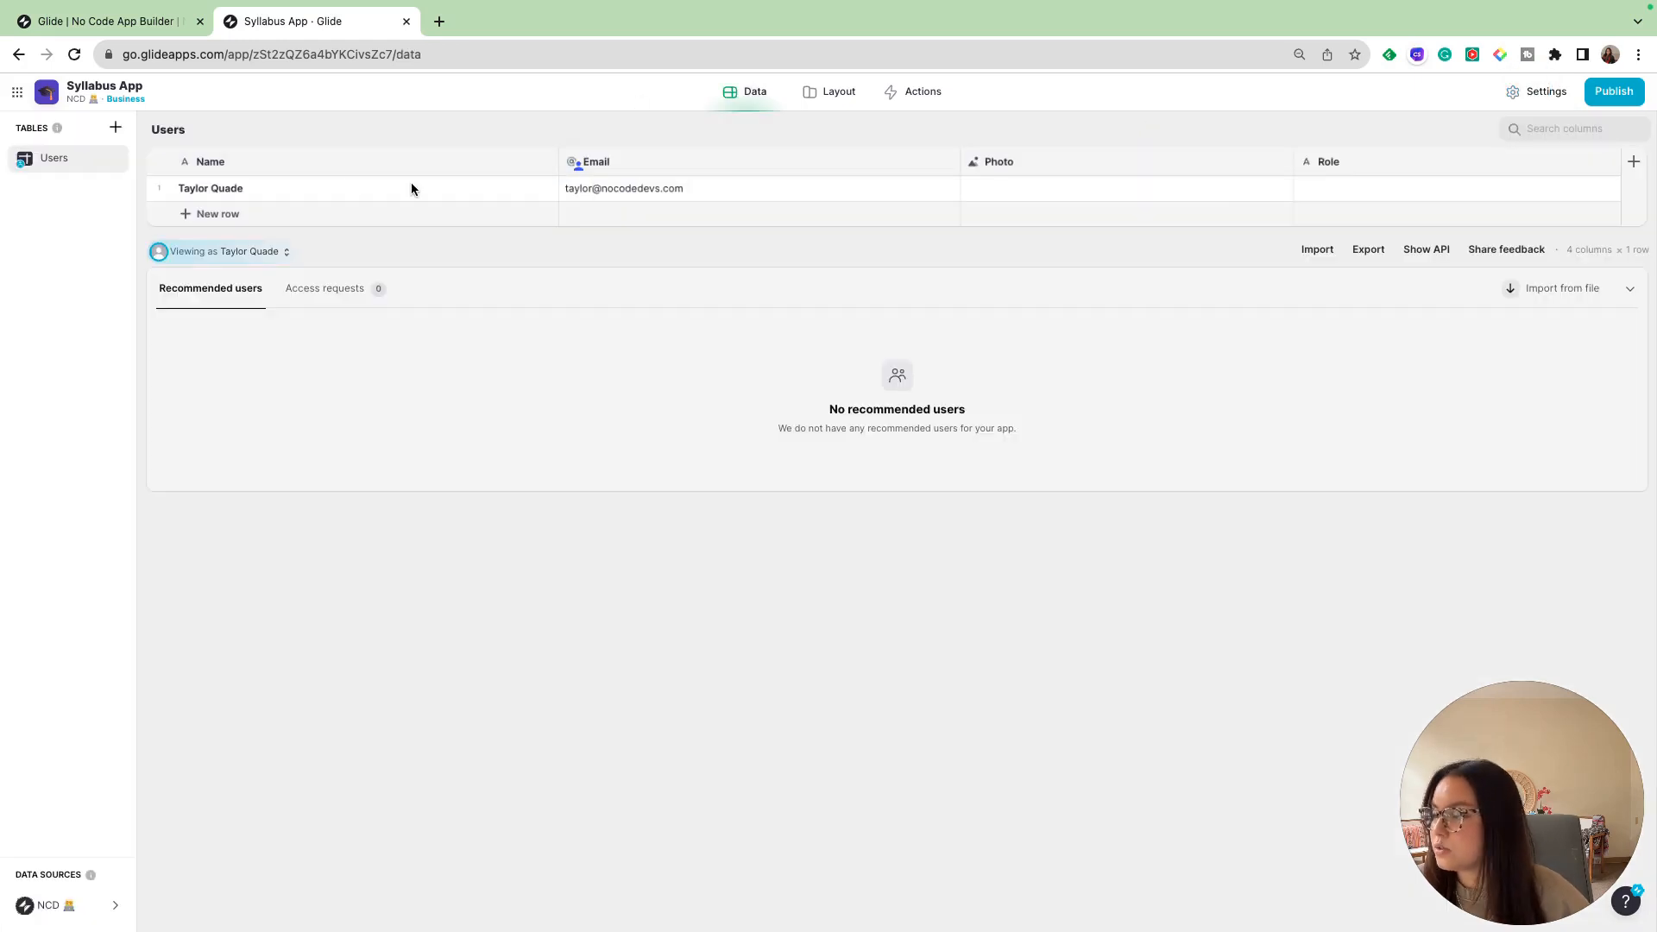
left_click(116, 127)
left_click(174, 155)
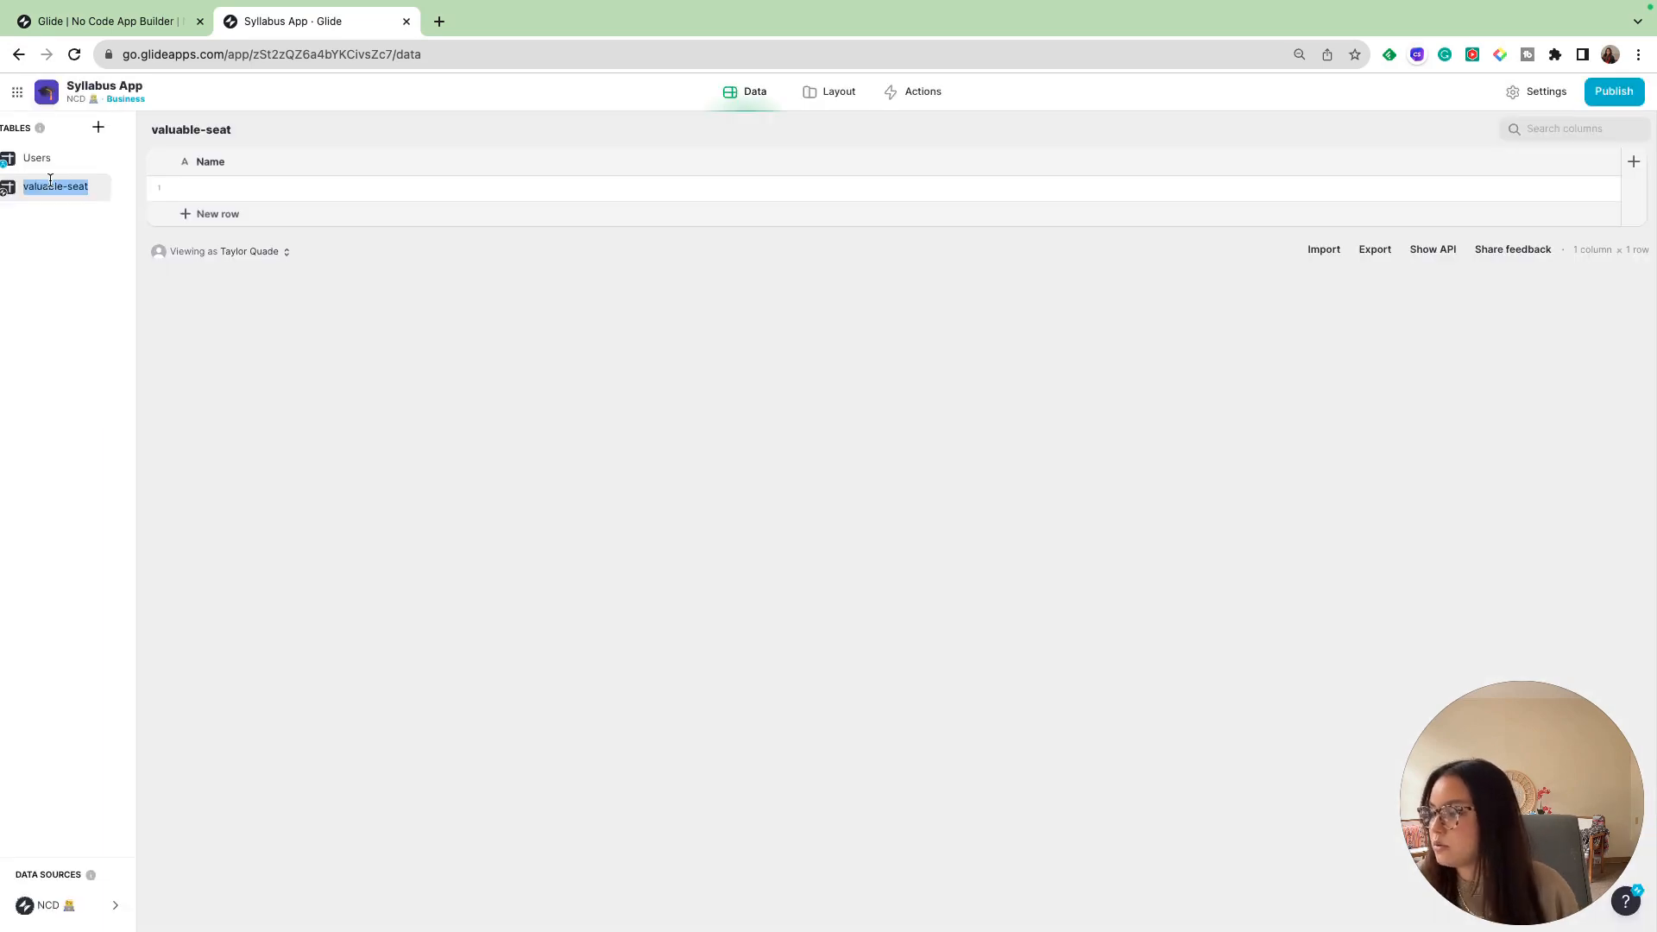
type("Sy")
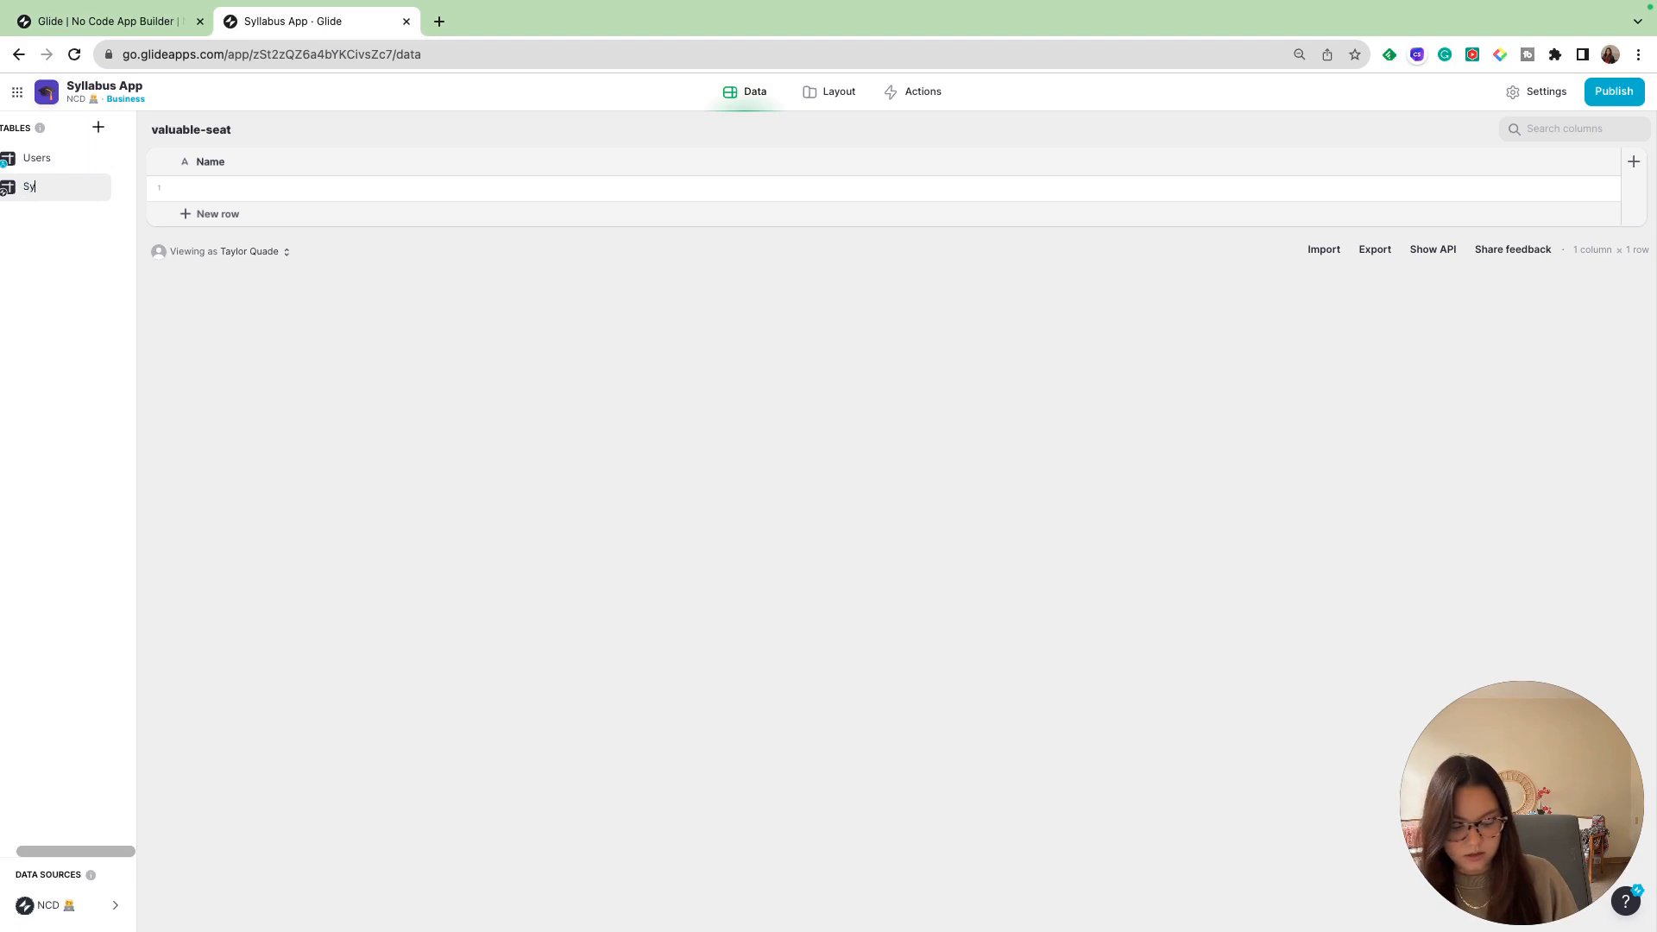
type("llabus Lo")
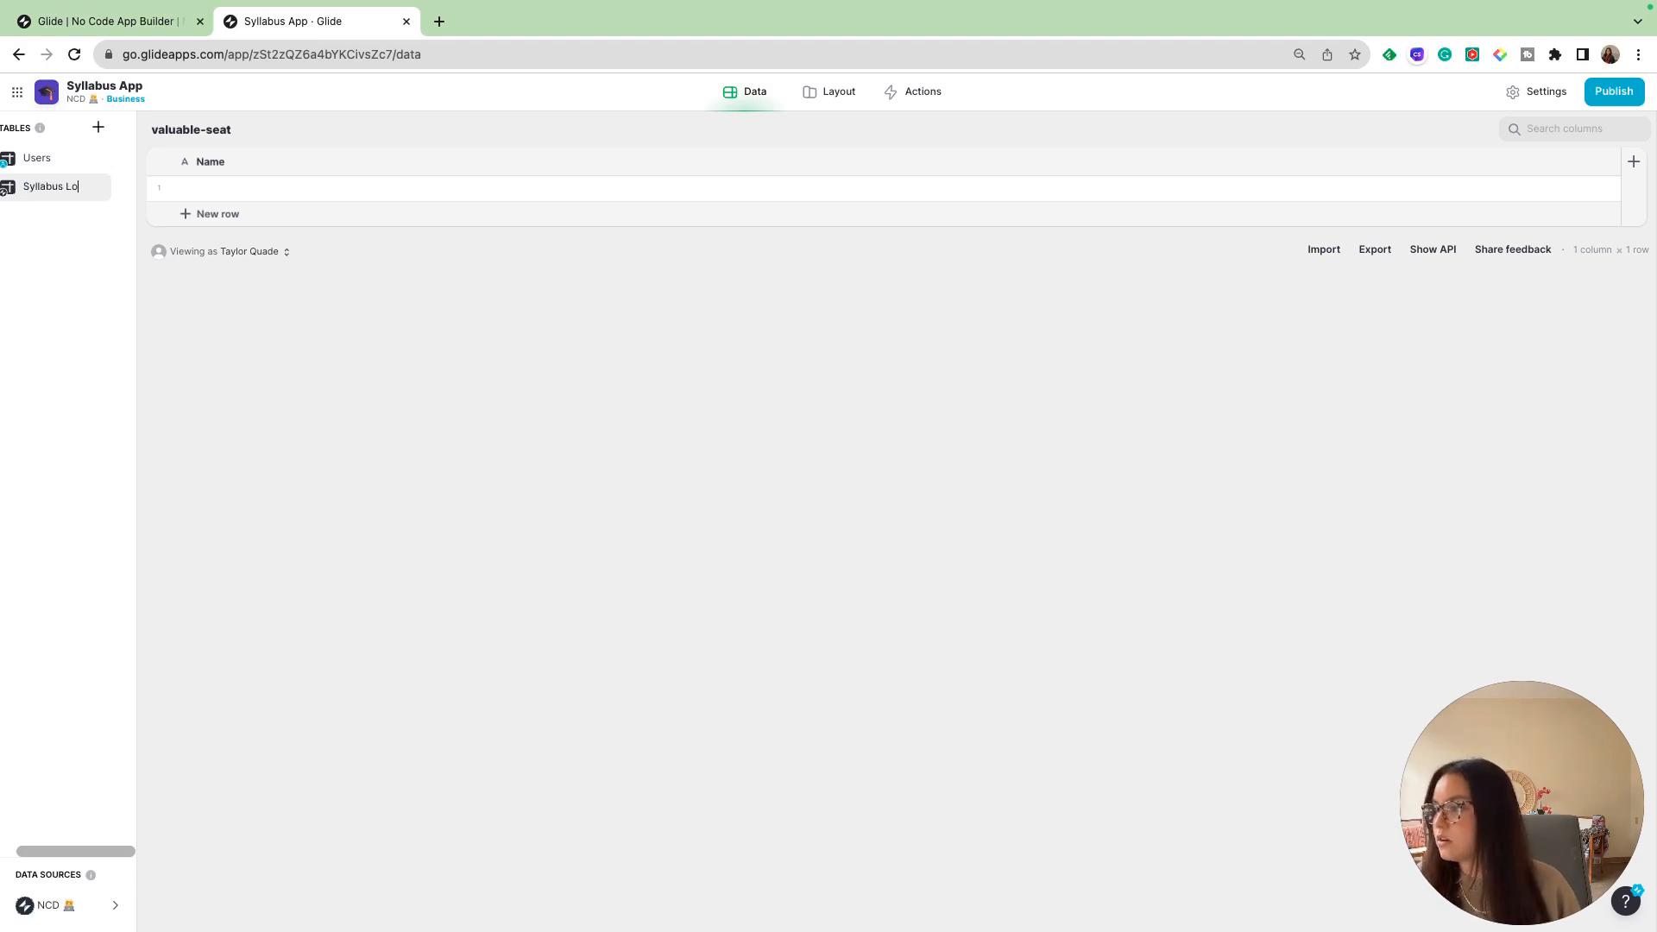
type("g")
key("Return")
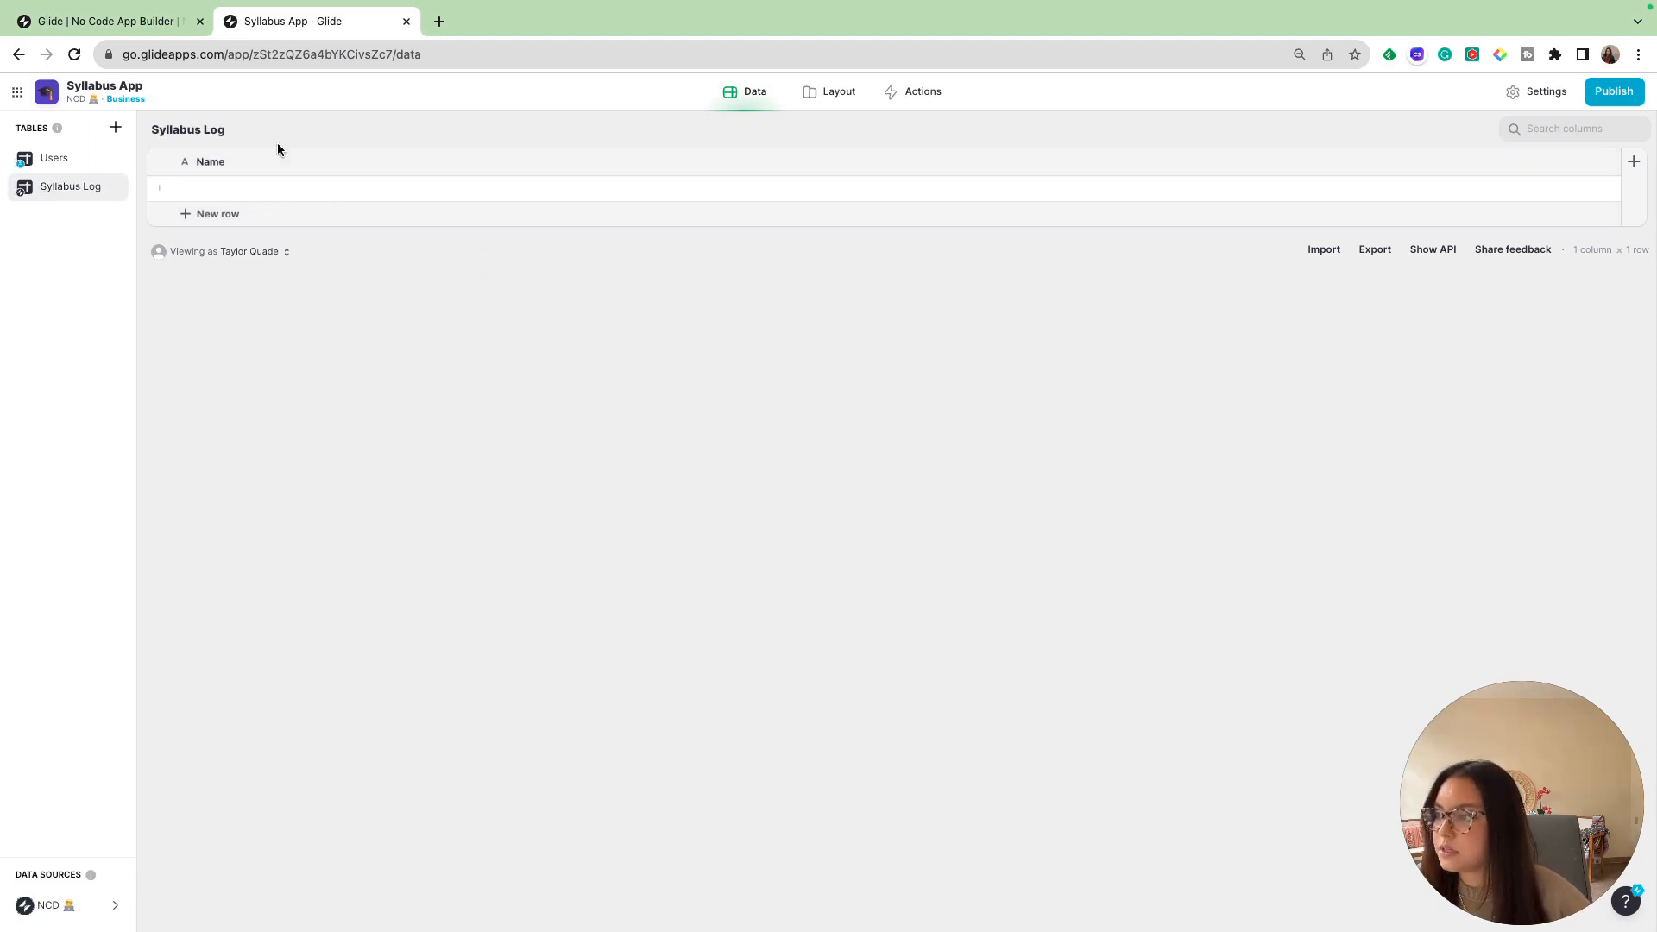
- Add an Image column named "Syllabus" to the Syllabus Log table
left_click(1635, 157)
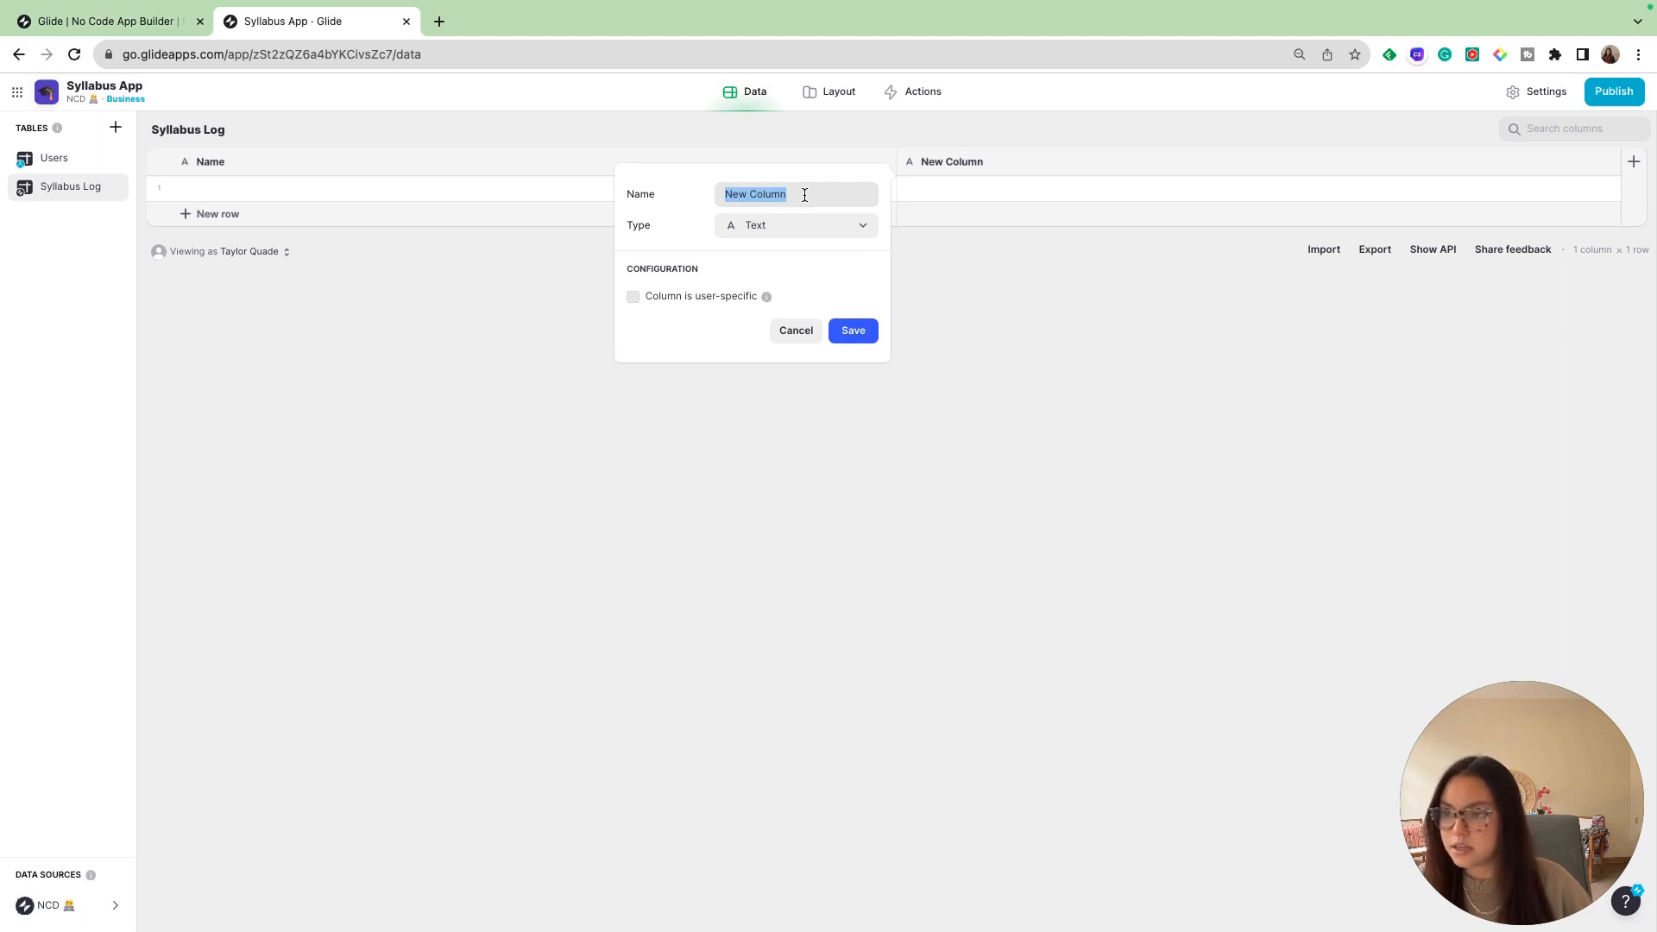
type("Syllabus")
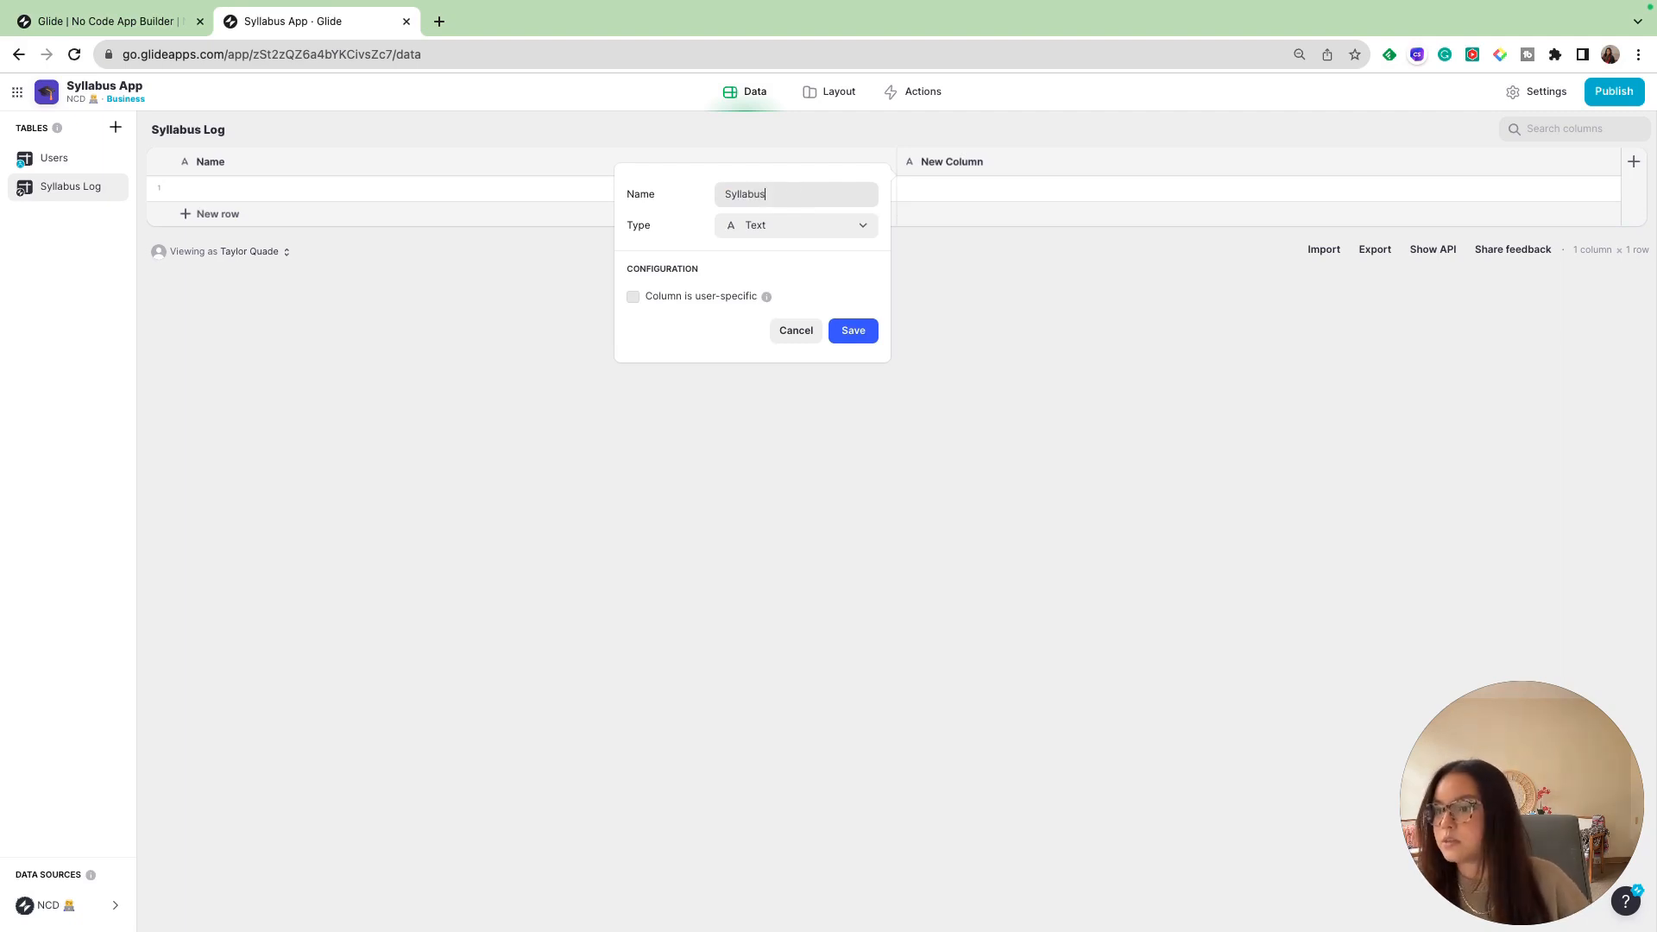
left_click(752, 226)
mouse_move(752, 316)
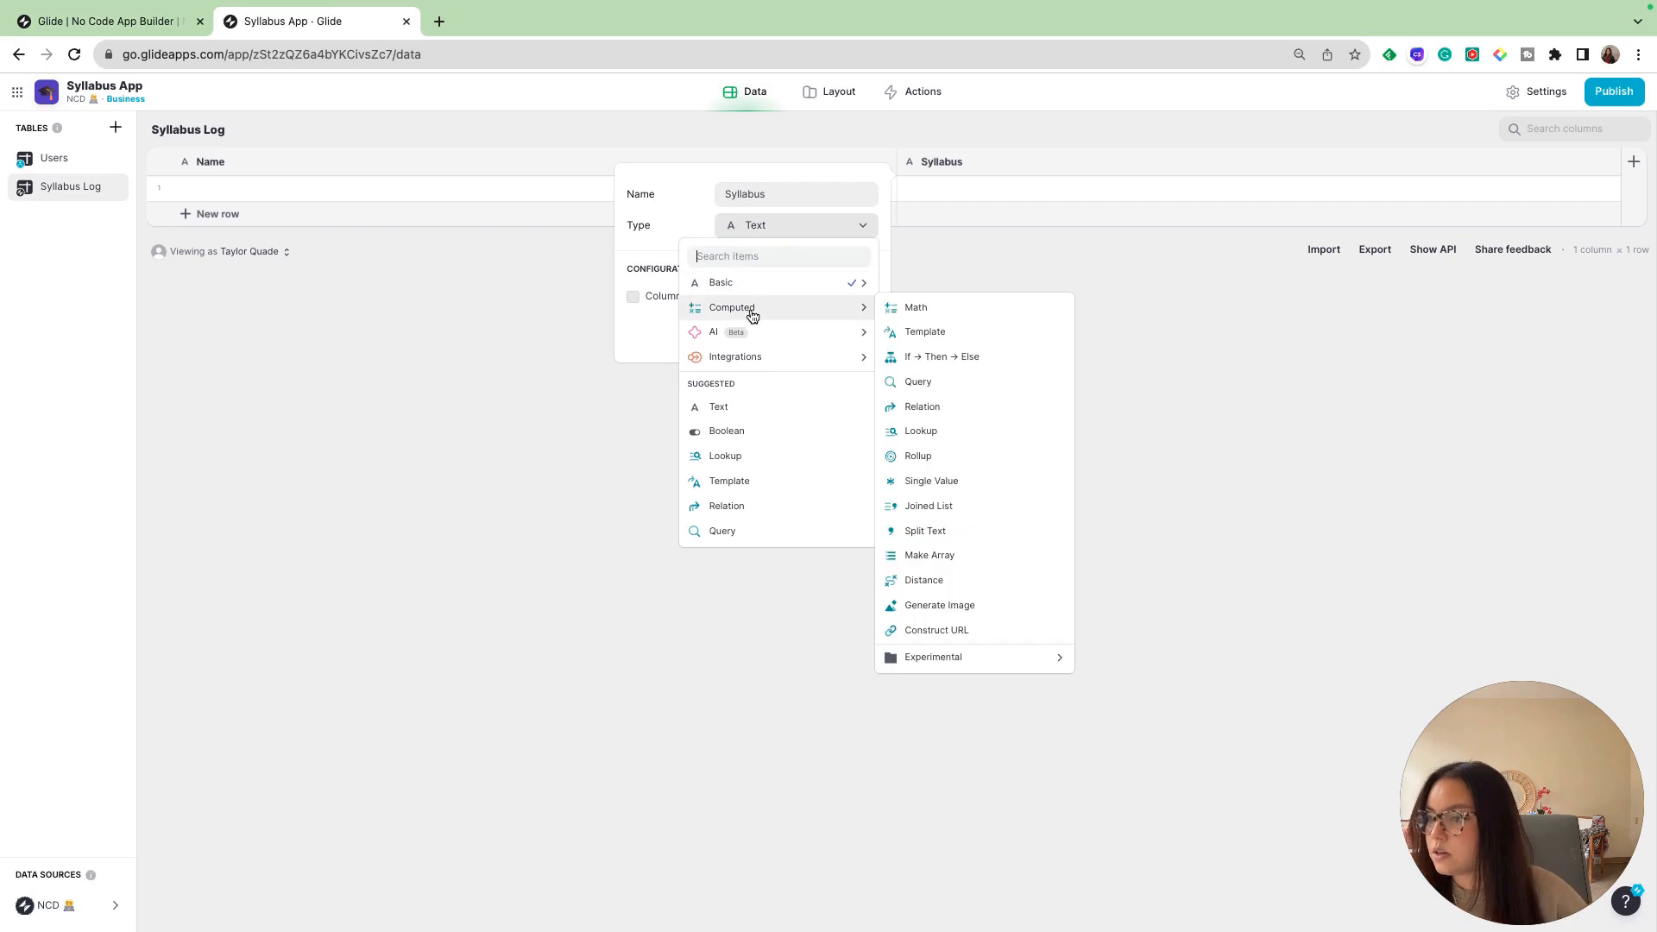
mouse_move(769, 284)
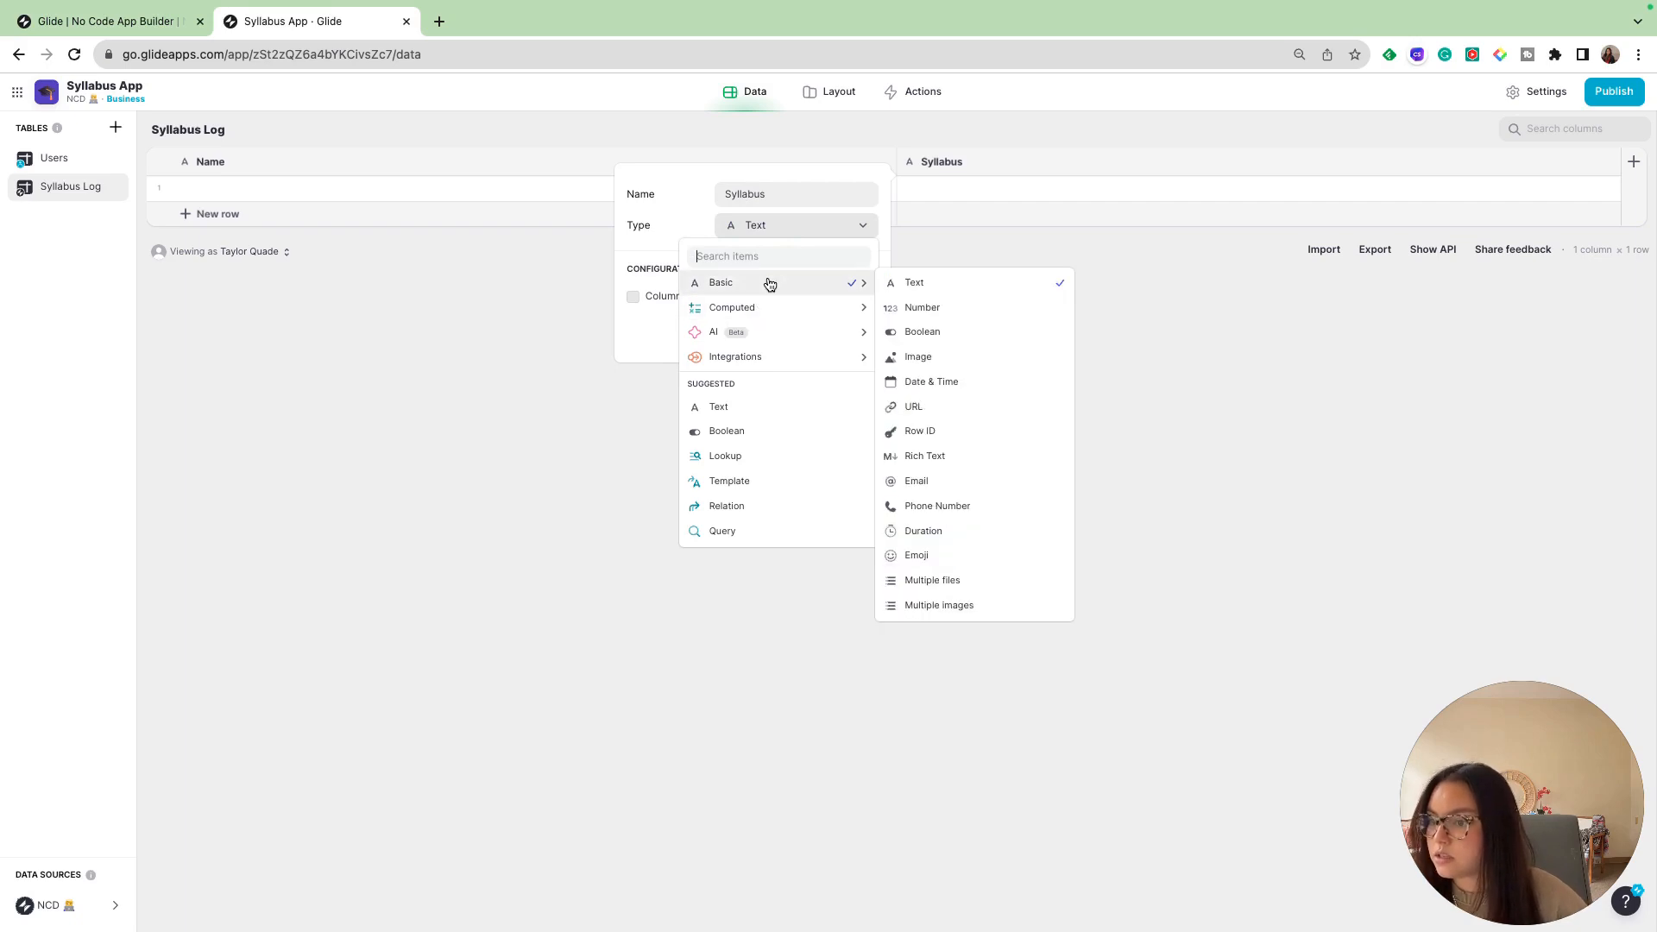
left_click(948, 355)
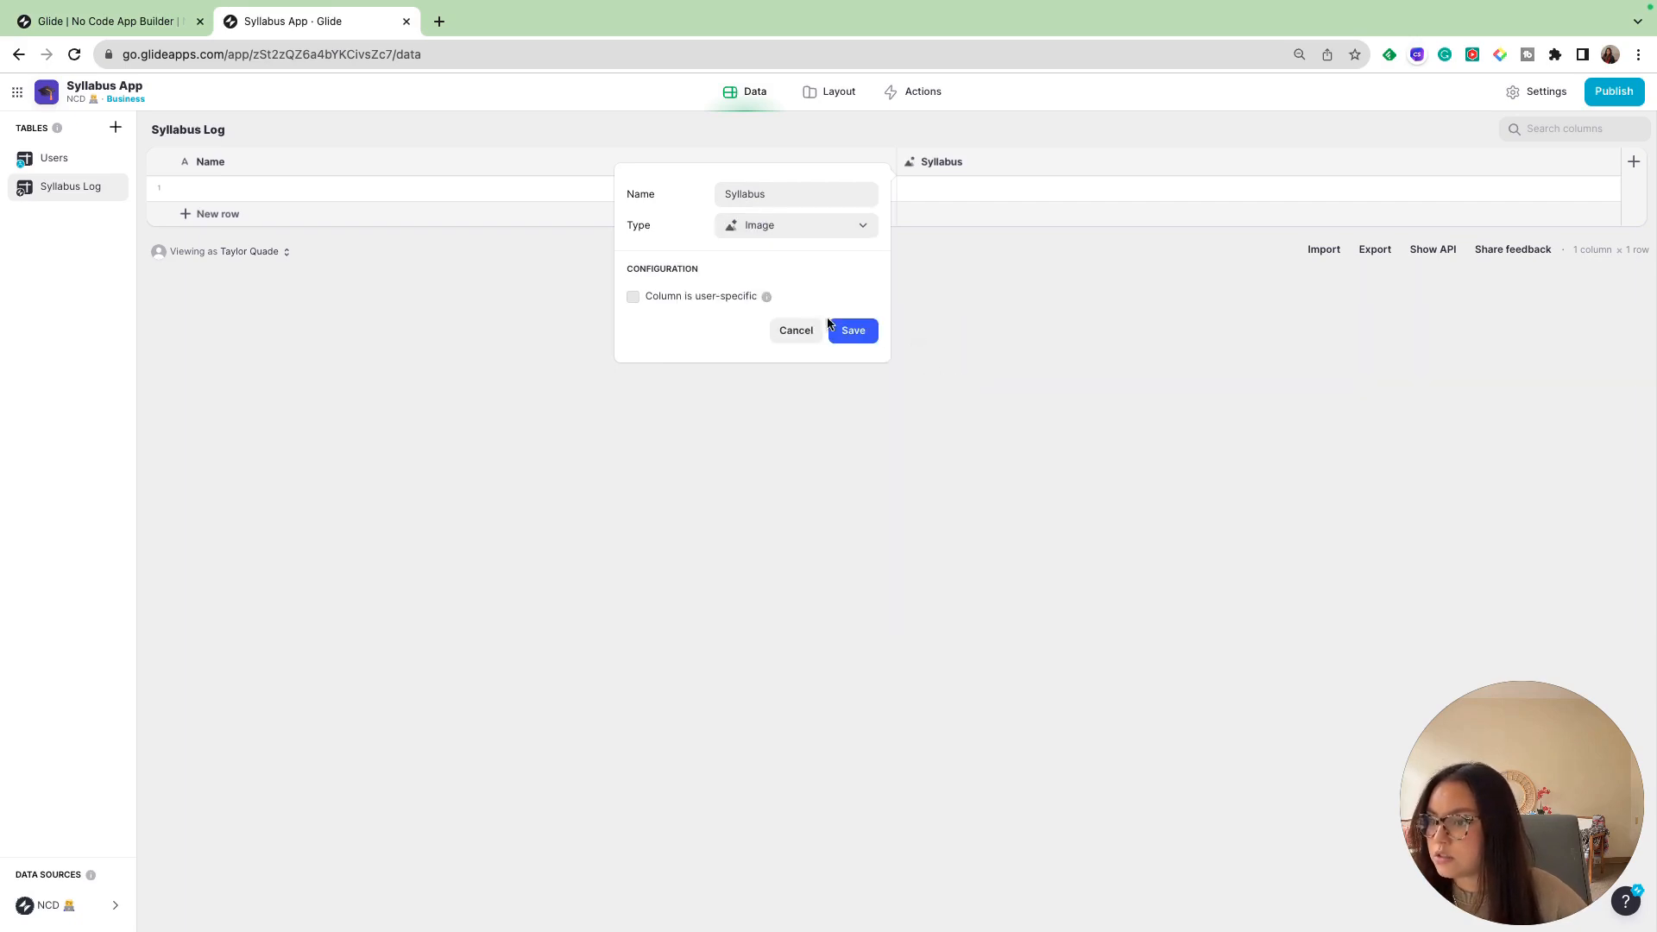
left_click(853, 331)
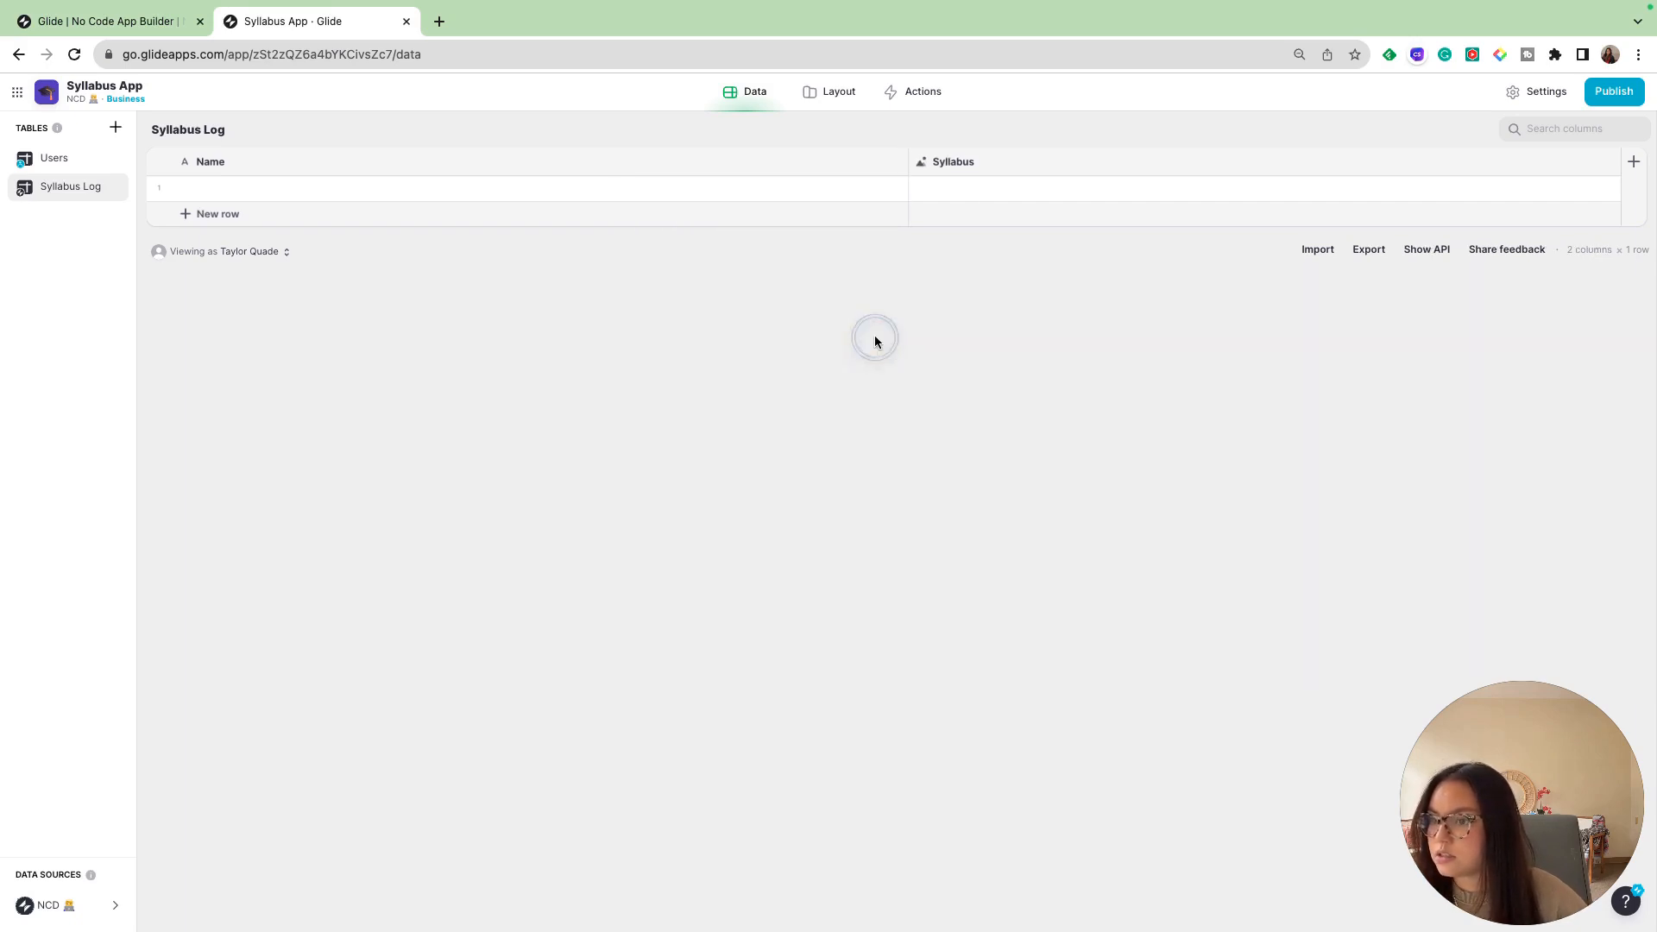
- Add an AI Image to Text column named "Extracted Text" that uses the Syllabus image column with the Describe method
left_click(1633, 161)
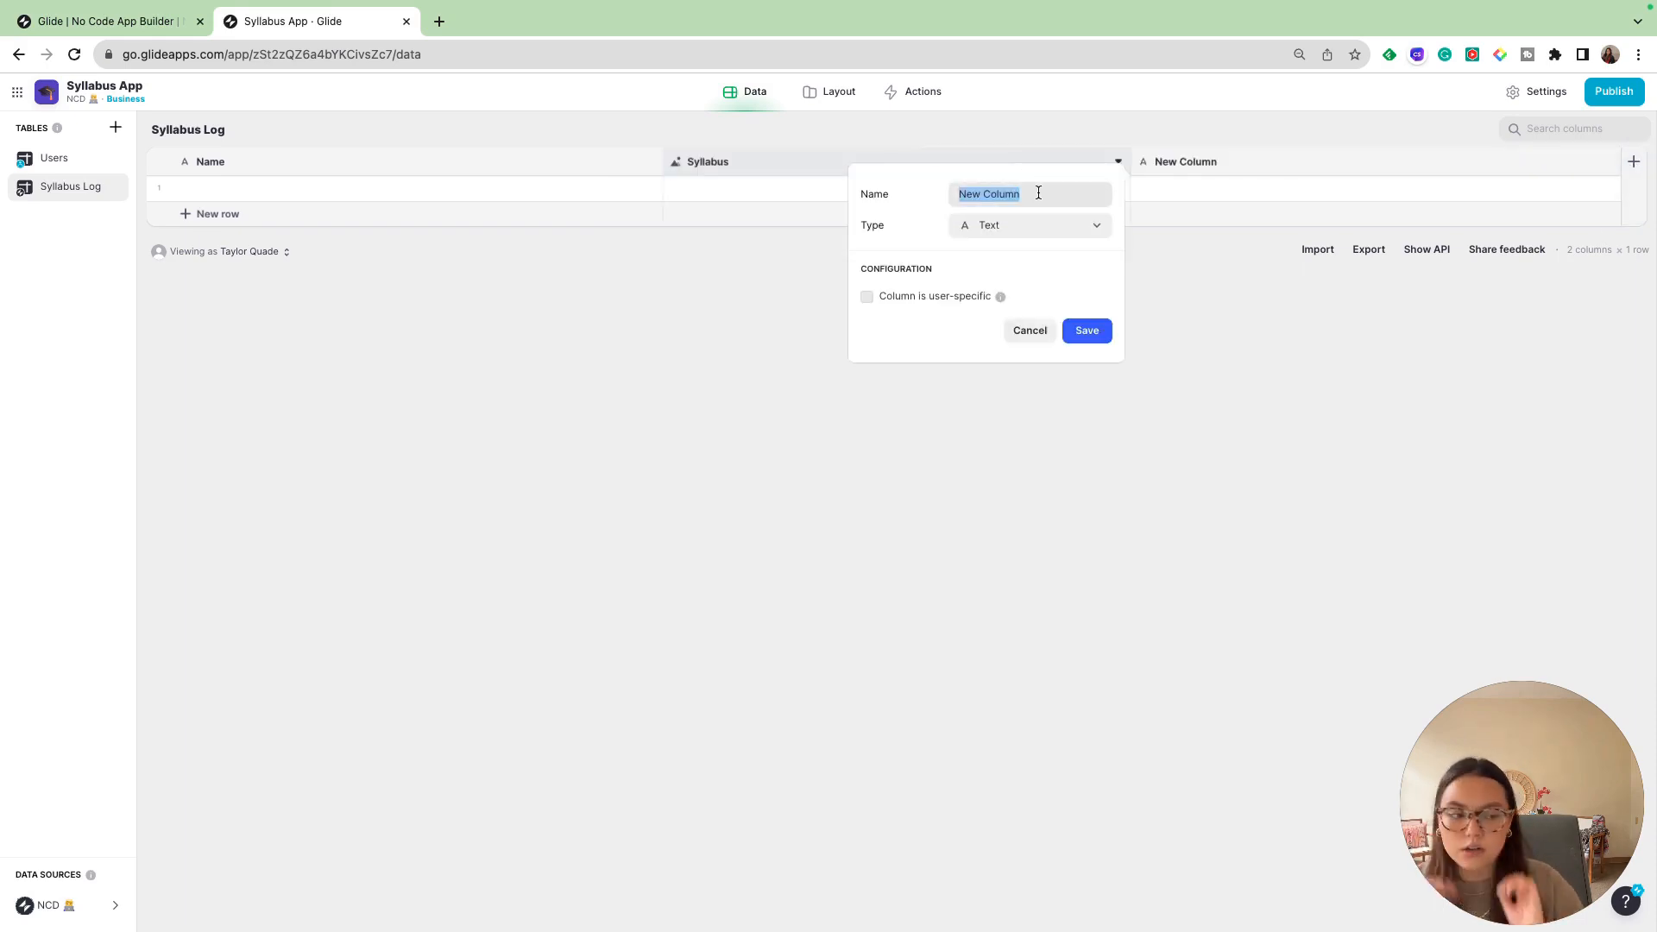
type("Extracted T")
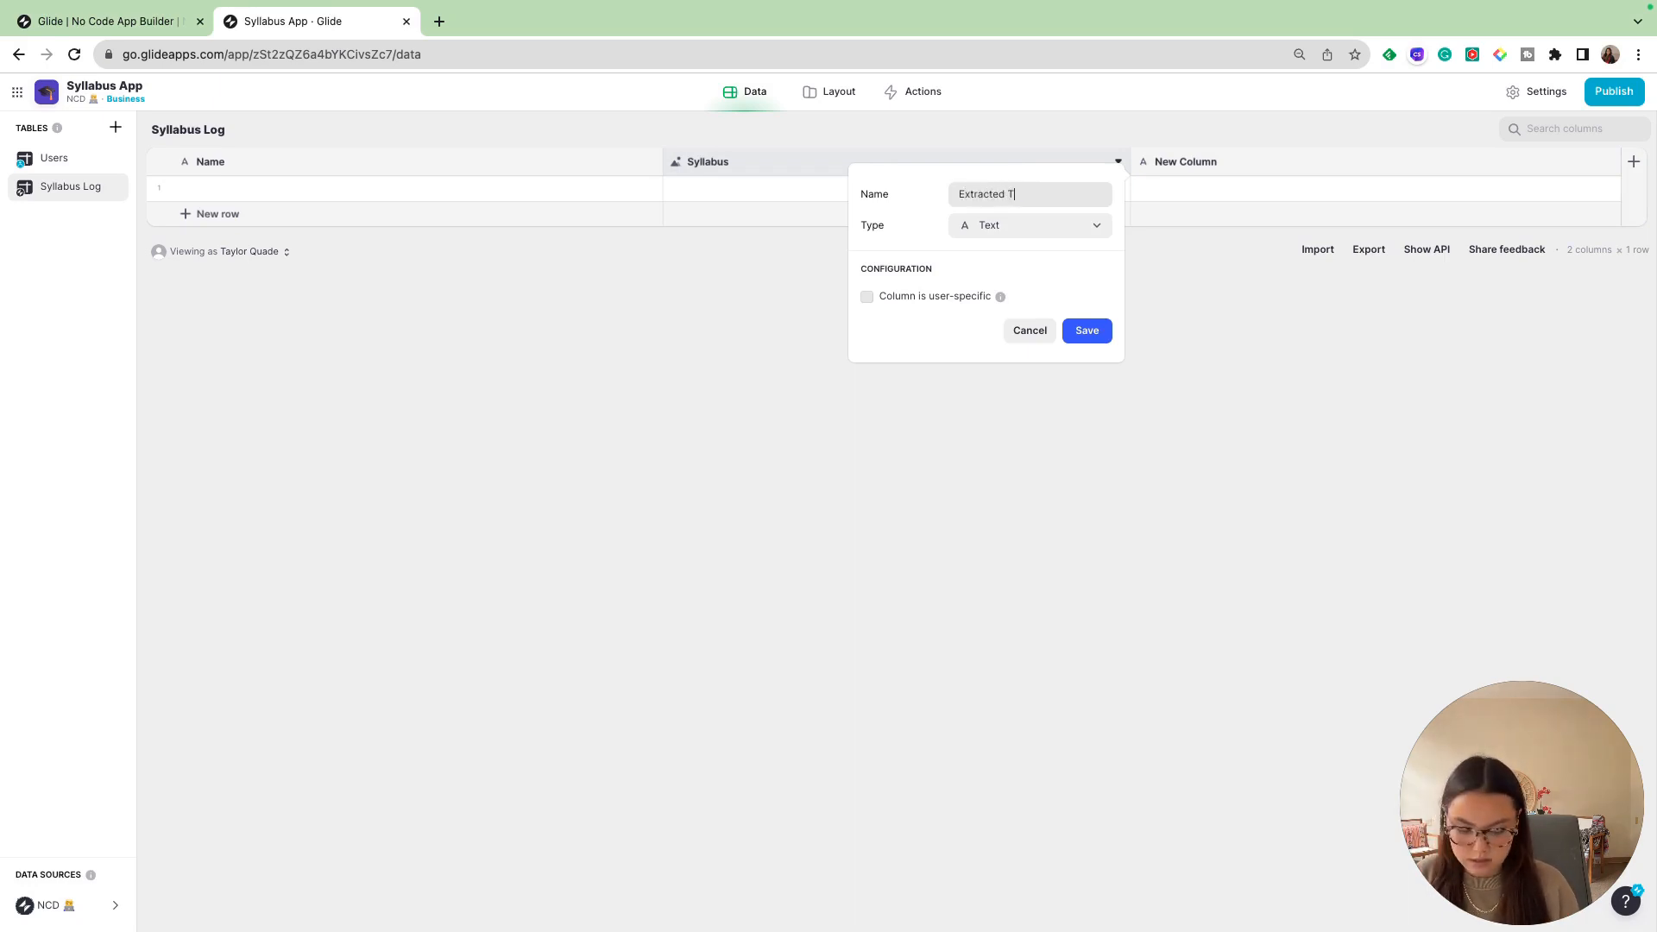
type("ext")
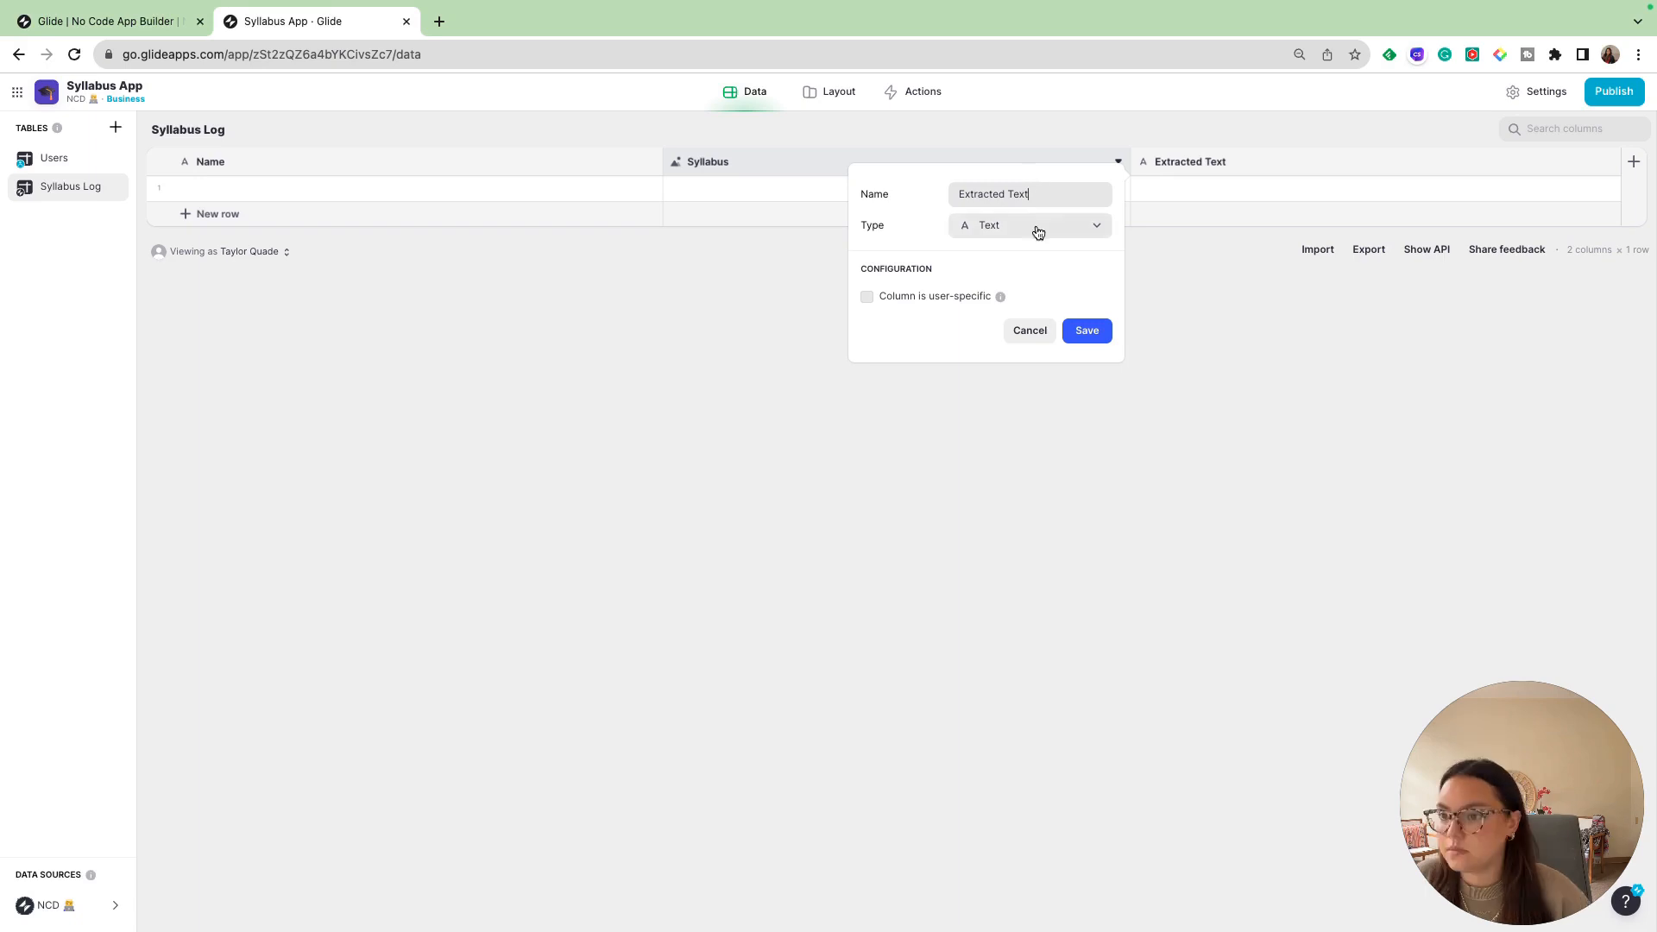
left_click(1036, 227)
mouse_move(981, 342)
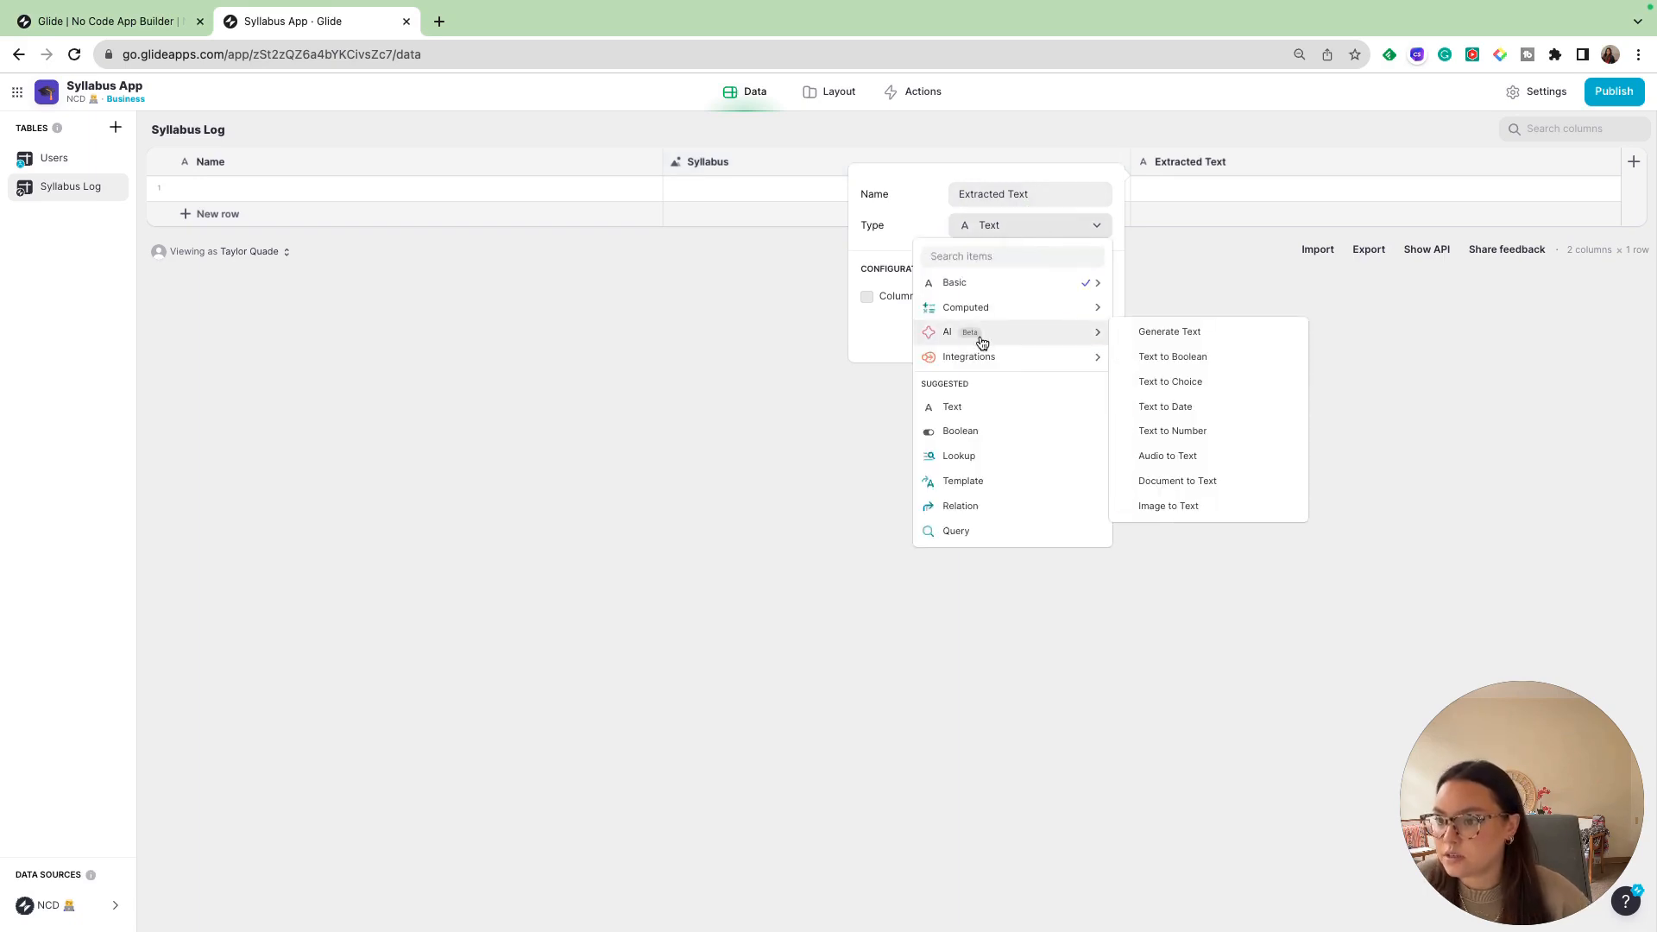
left_click(1202, 503)
left_click(1046, 327)
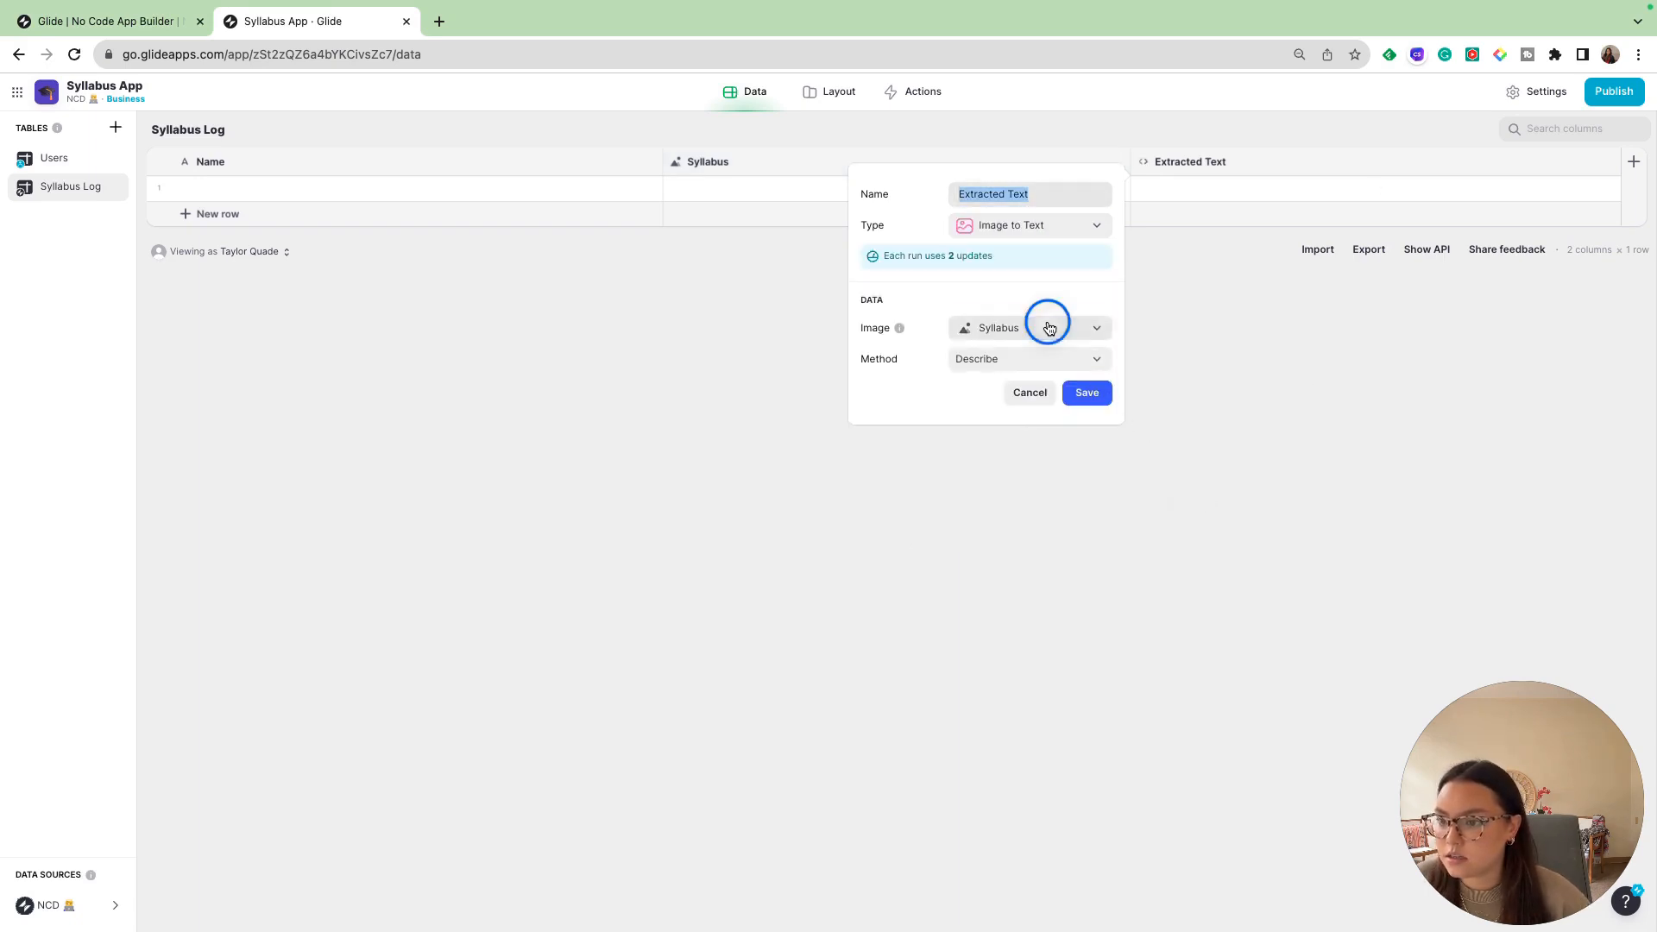
left_click(1006, 562)
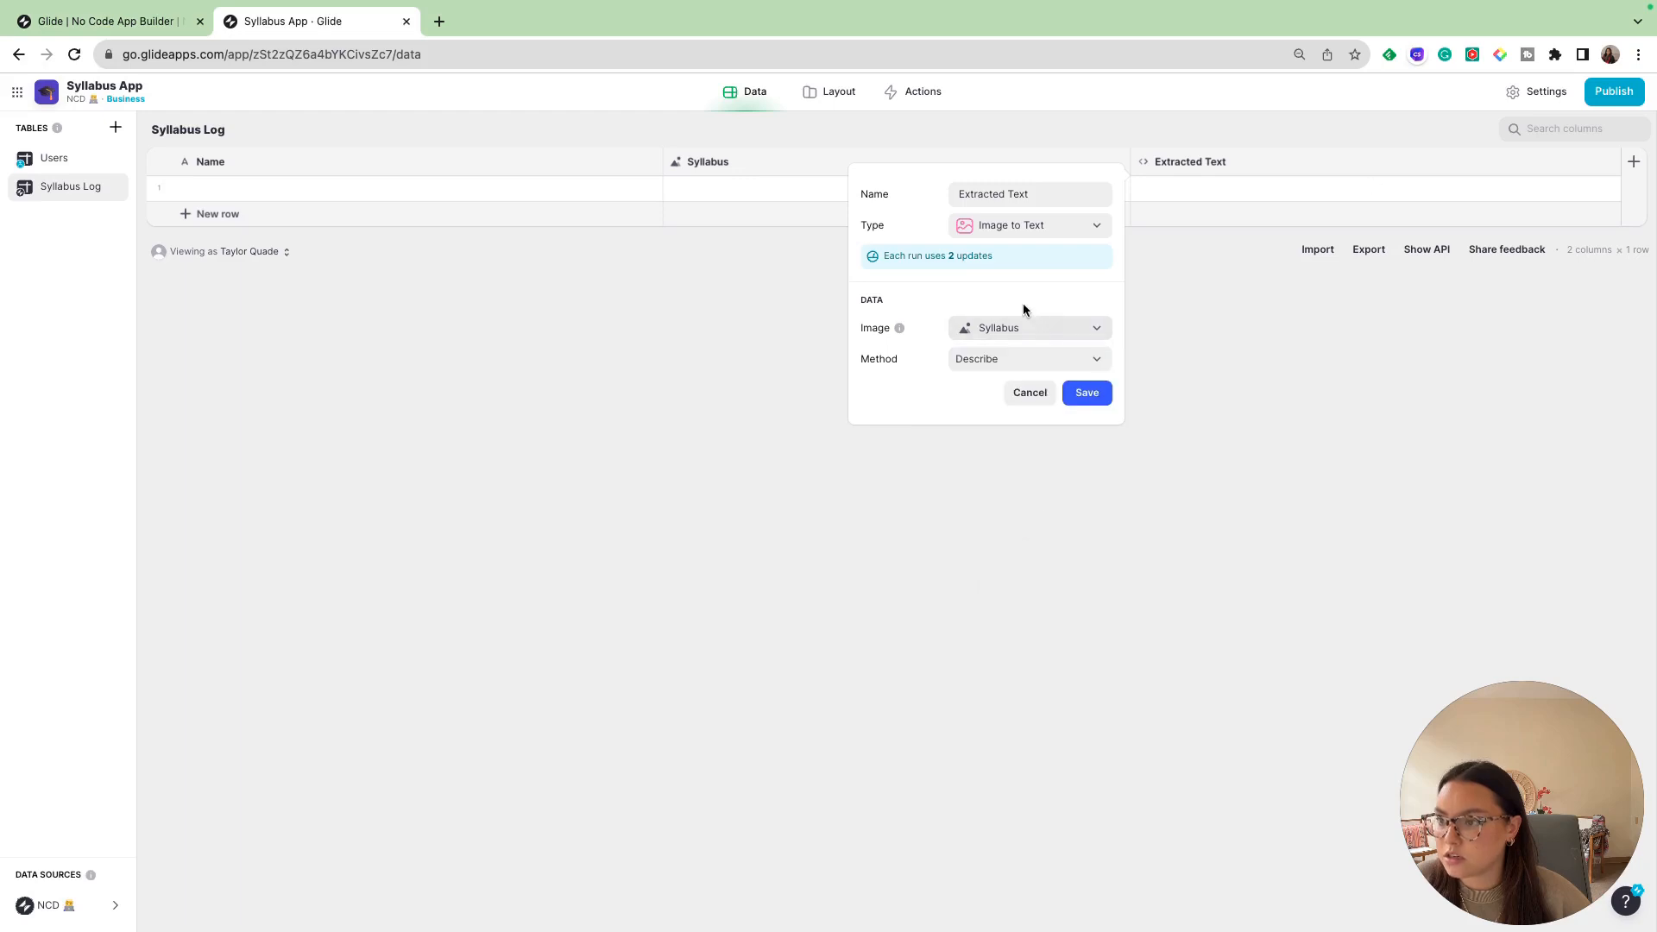
left_click(1088, 394)
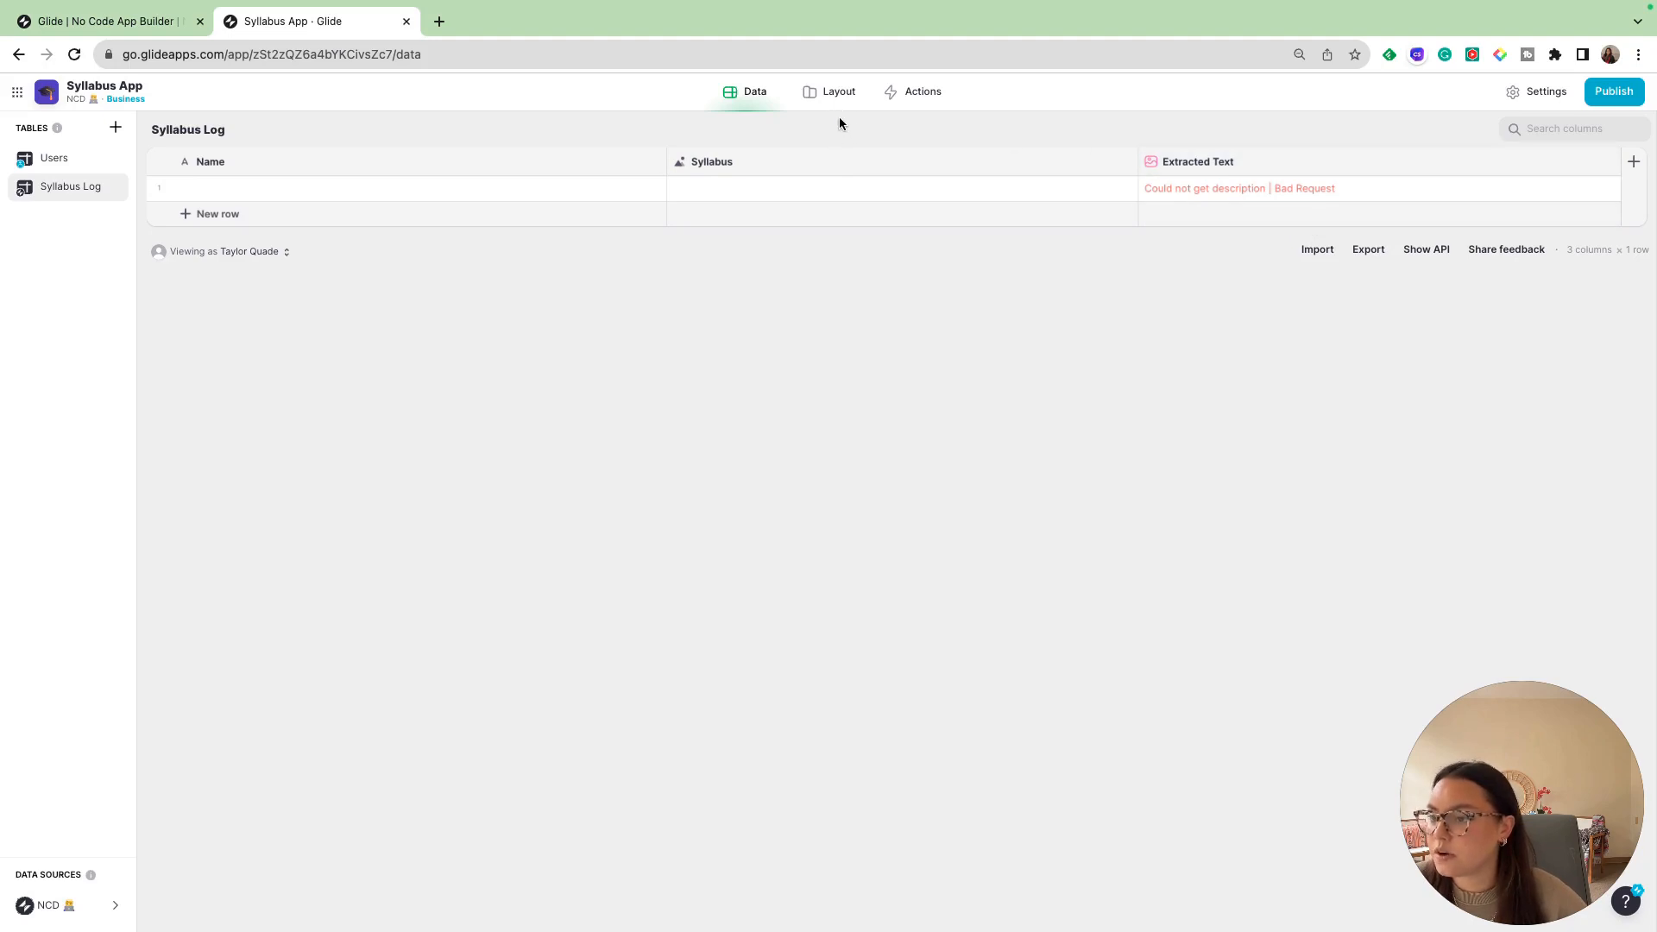
- Create an app screen from the Syllabus Log table and set its collection to the List style
left_click(842, 93)
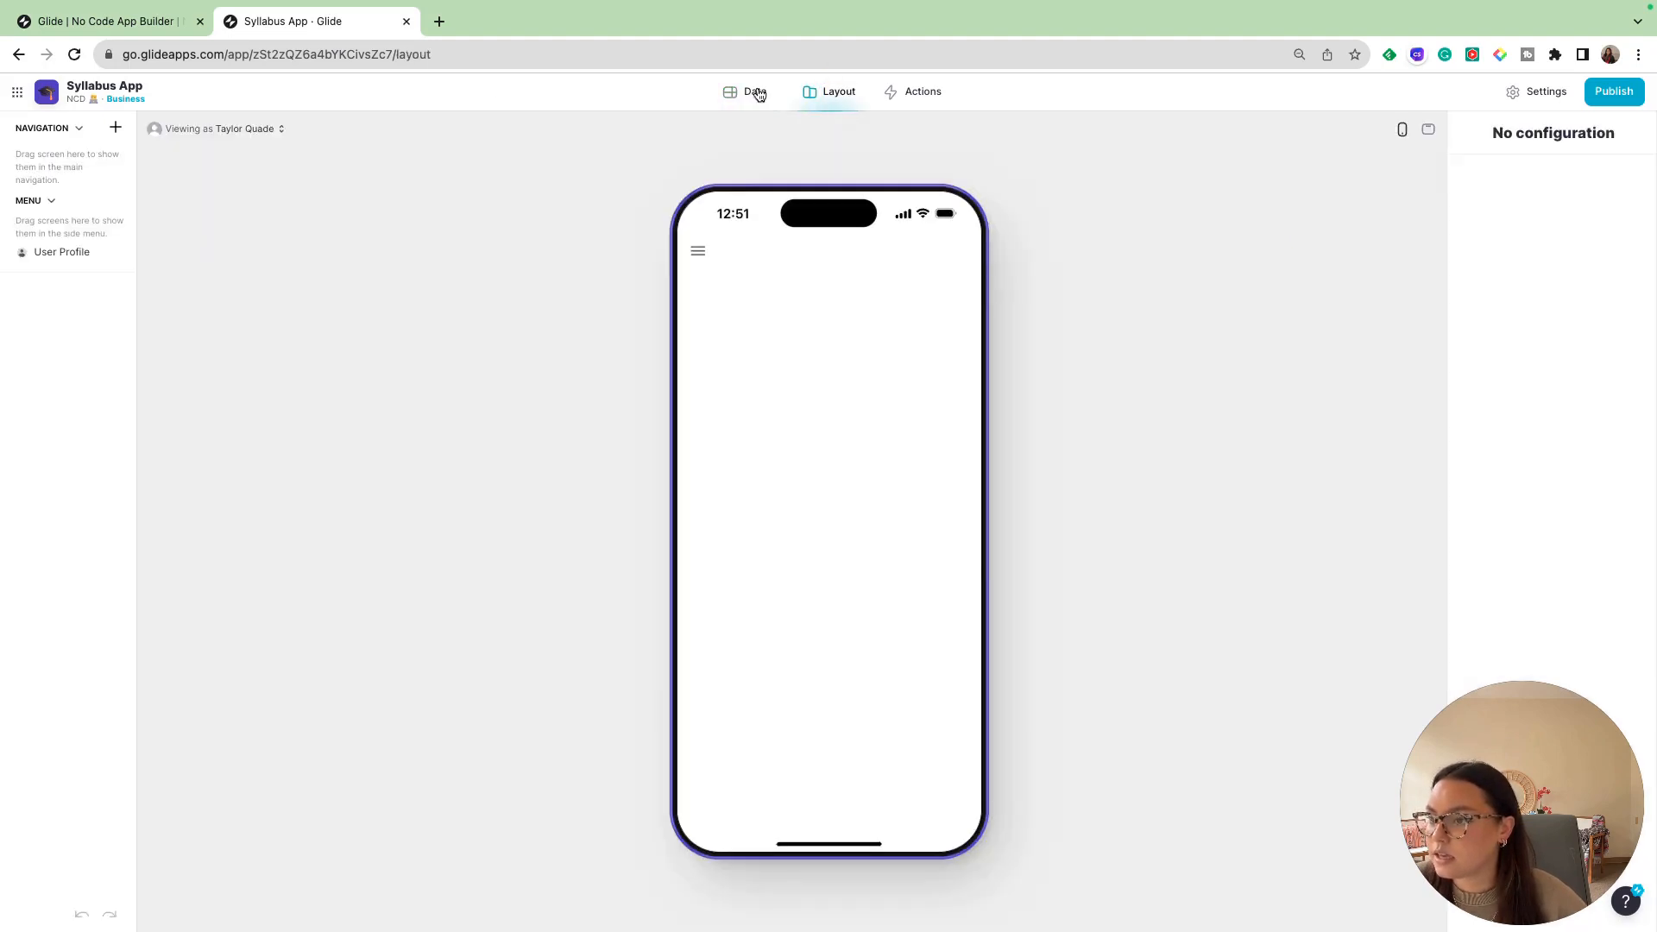
left_click(116, 129)
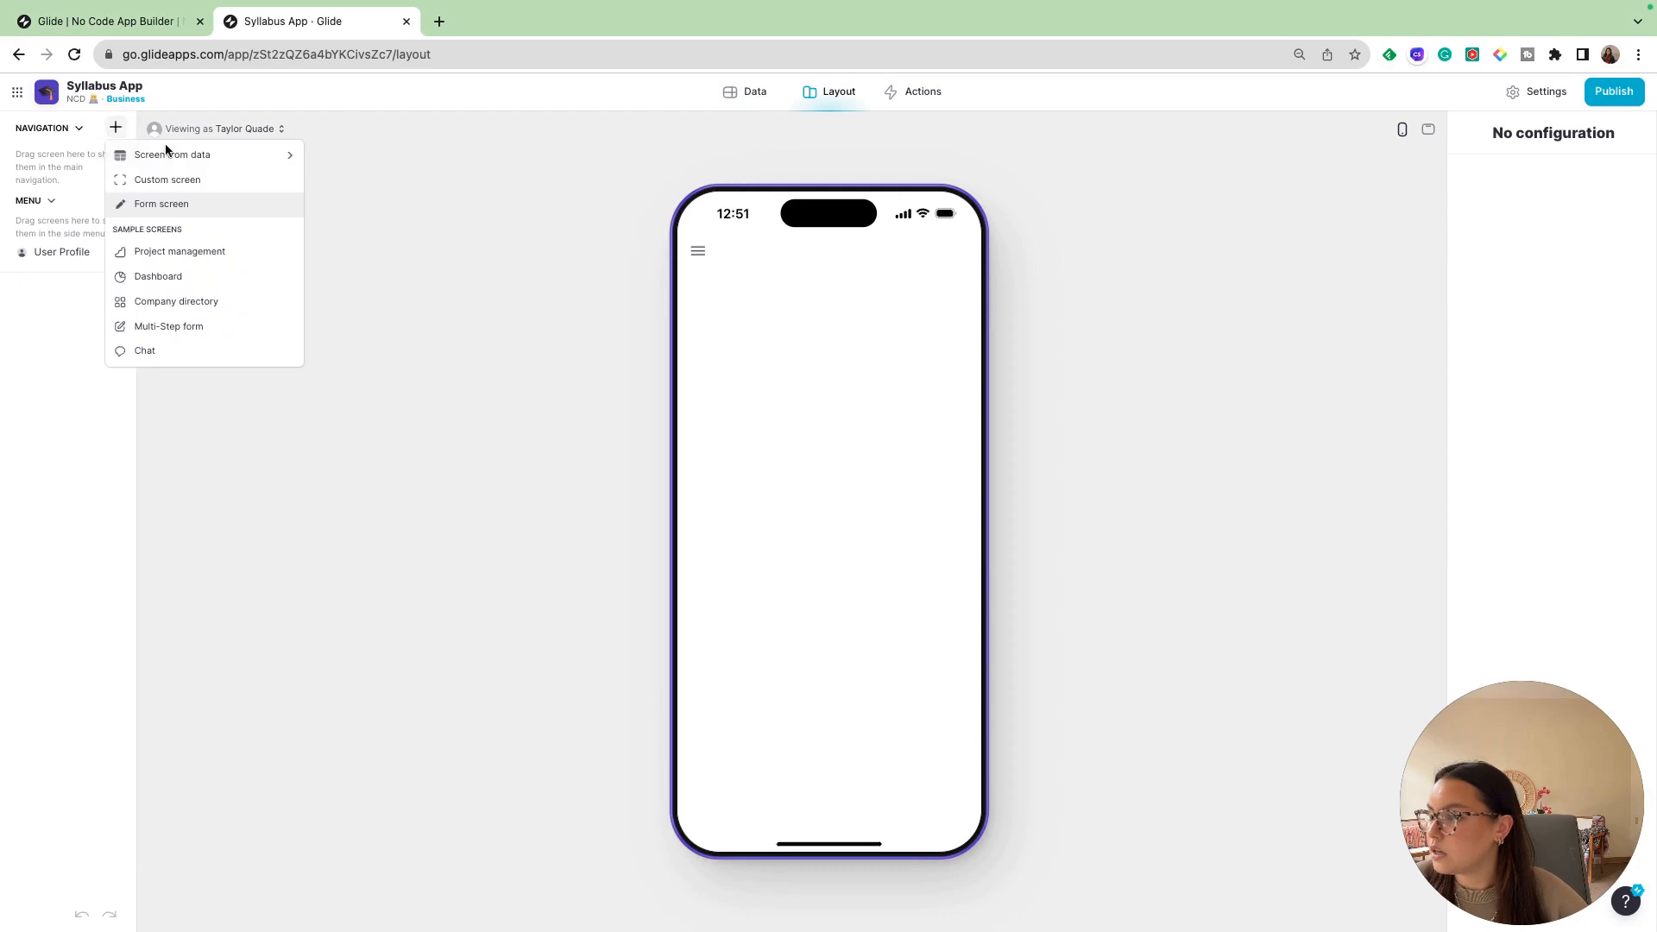
mouse_move(178, 155)
left_click(385, 180)
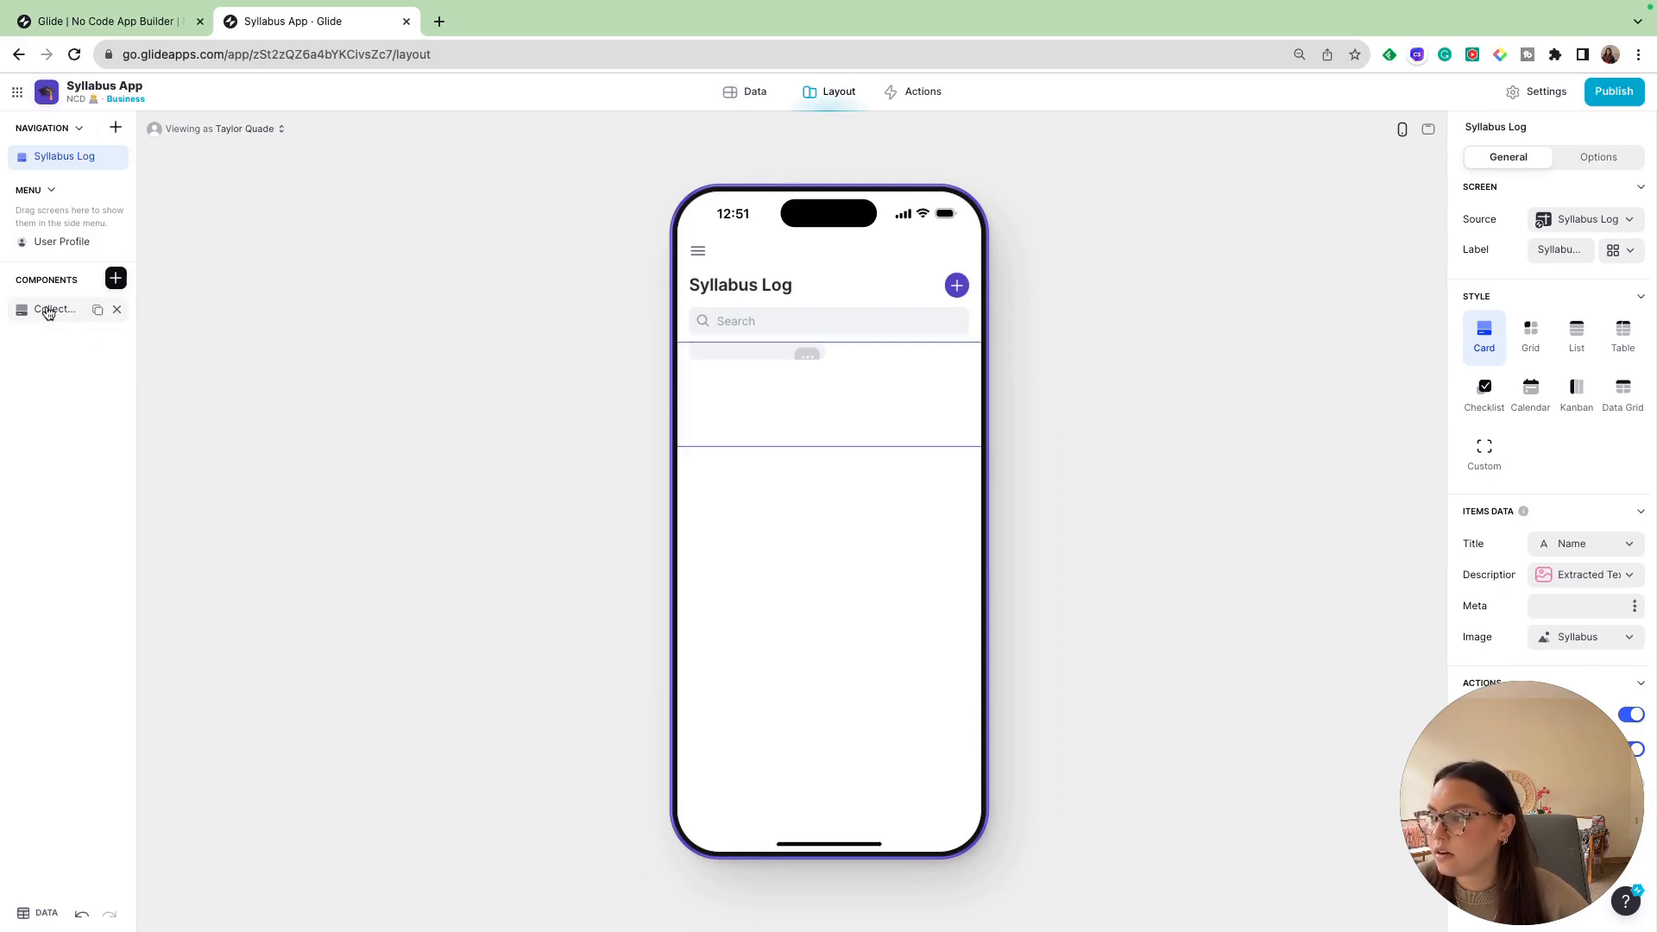
left_click(48, 310)
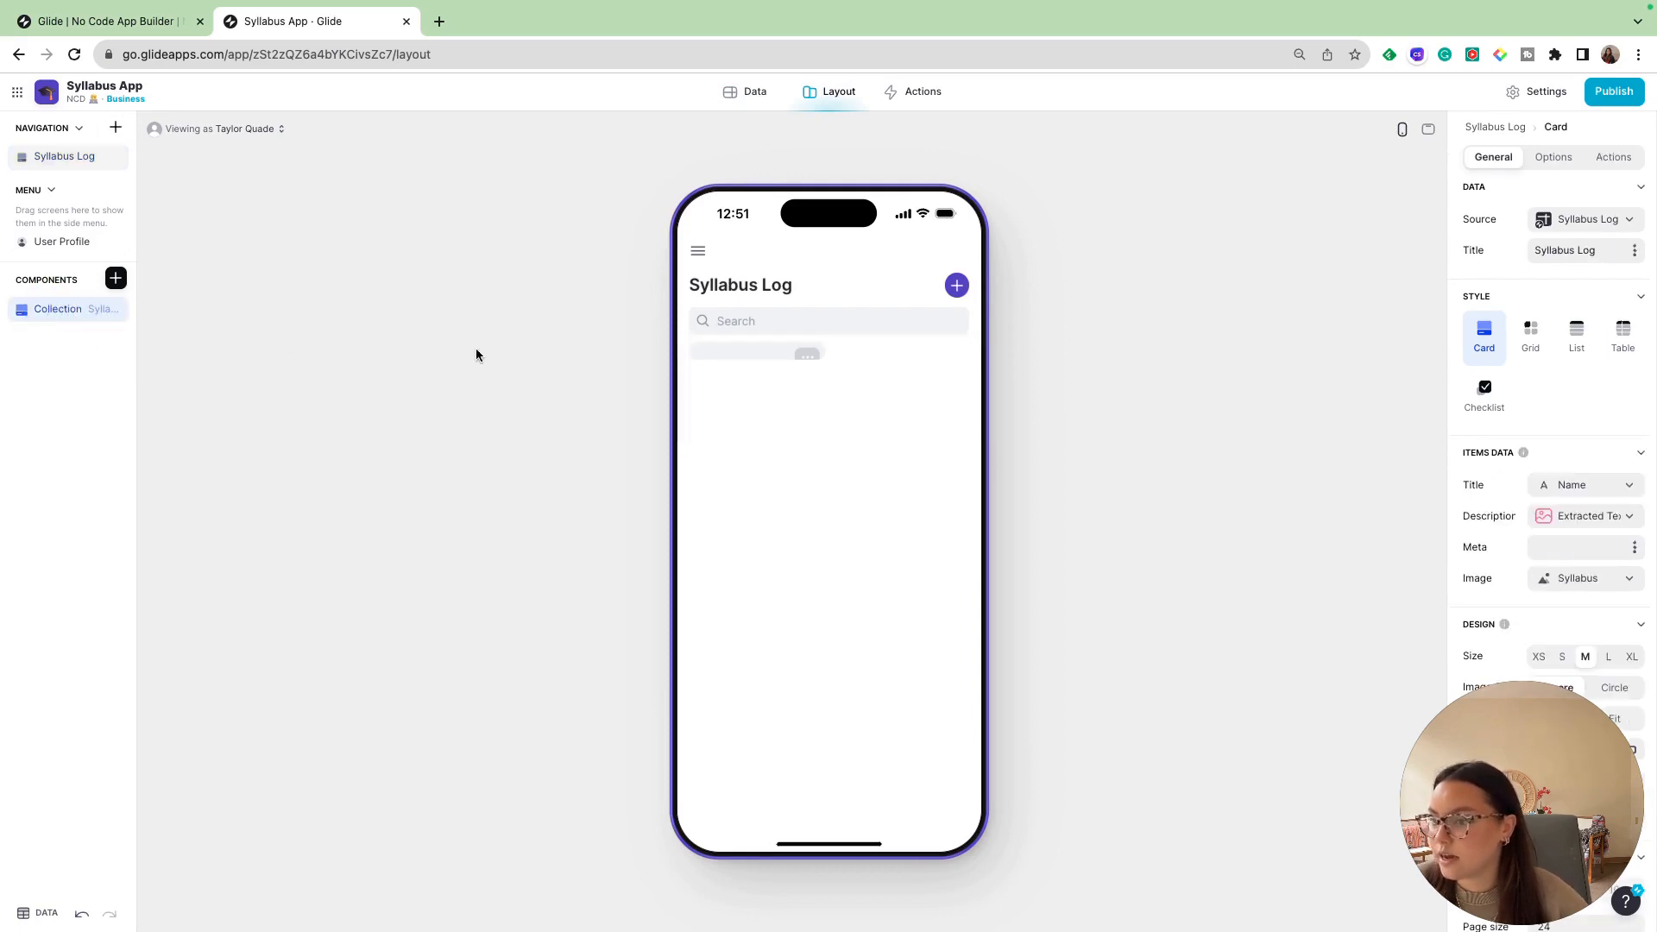
left_click(1575, 334)
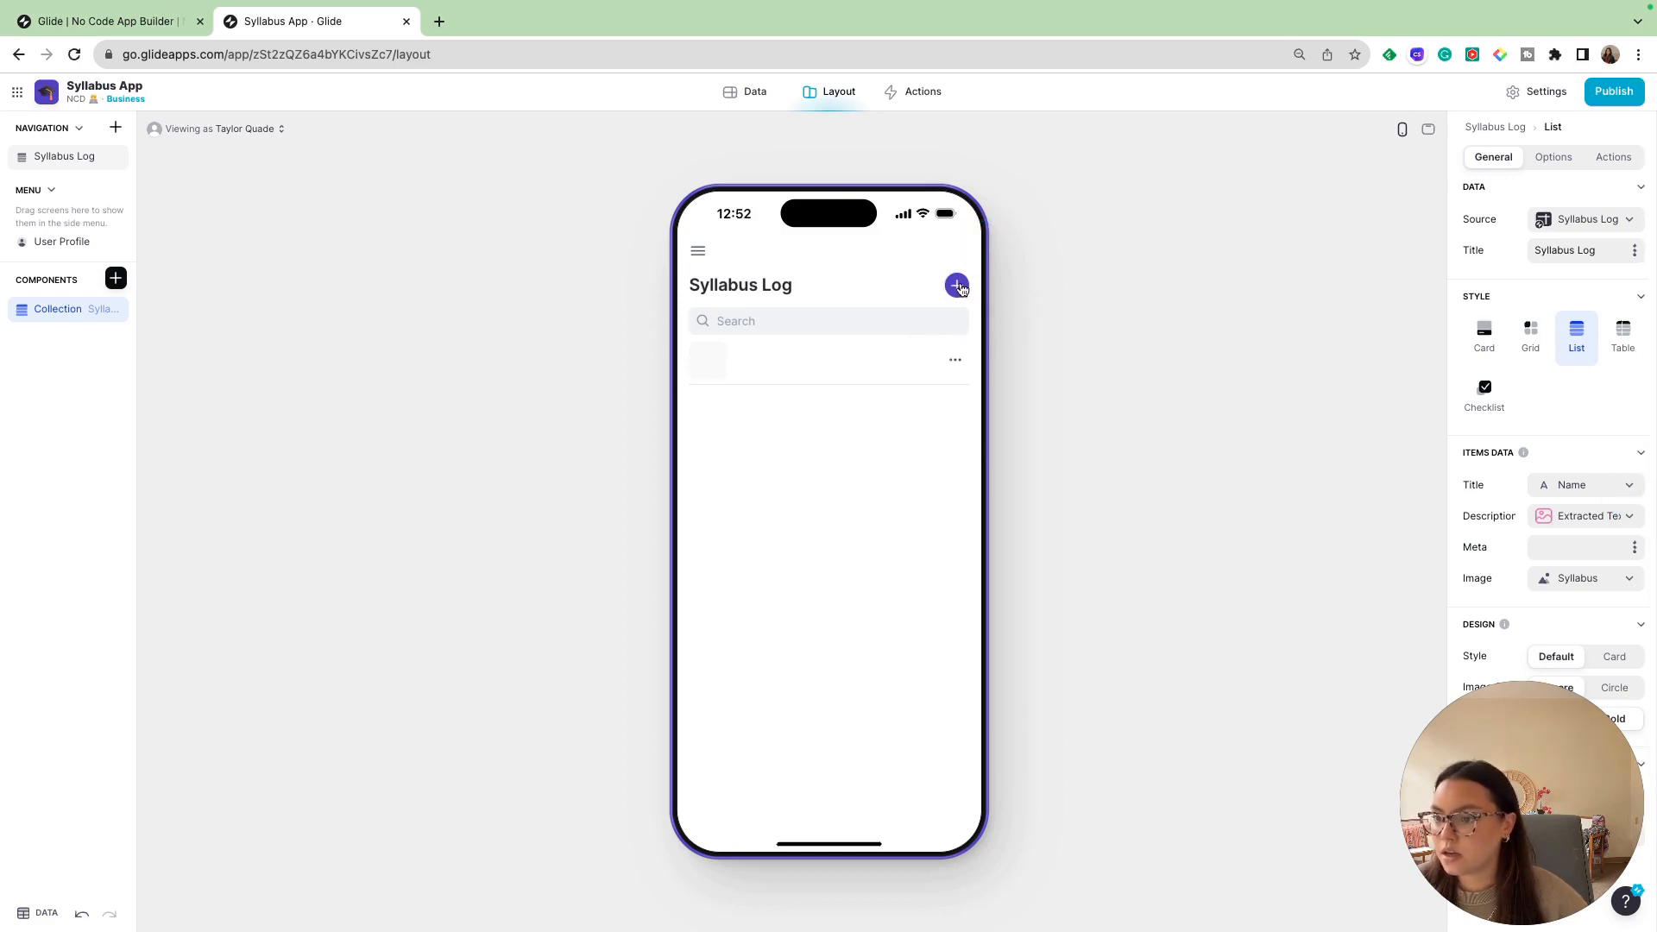
- Start a new item on the Syllabus Log screen and name it "Chem 0310"
left_click(957, 285)
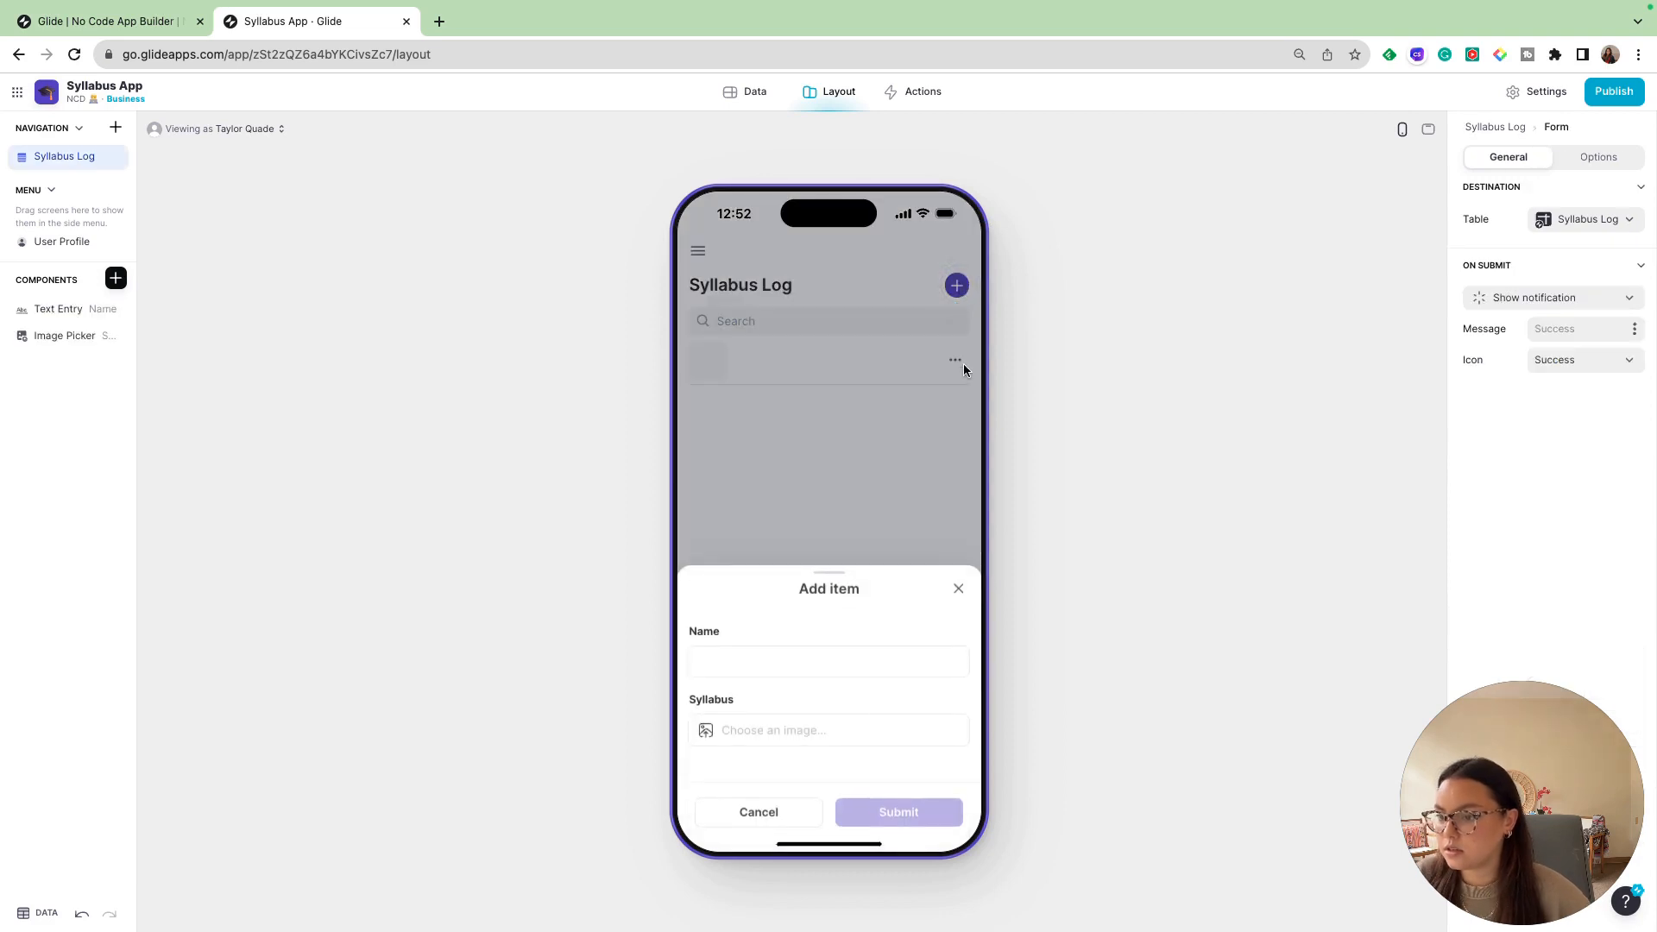
left_click(757, 657)
type("Chem")
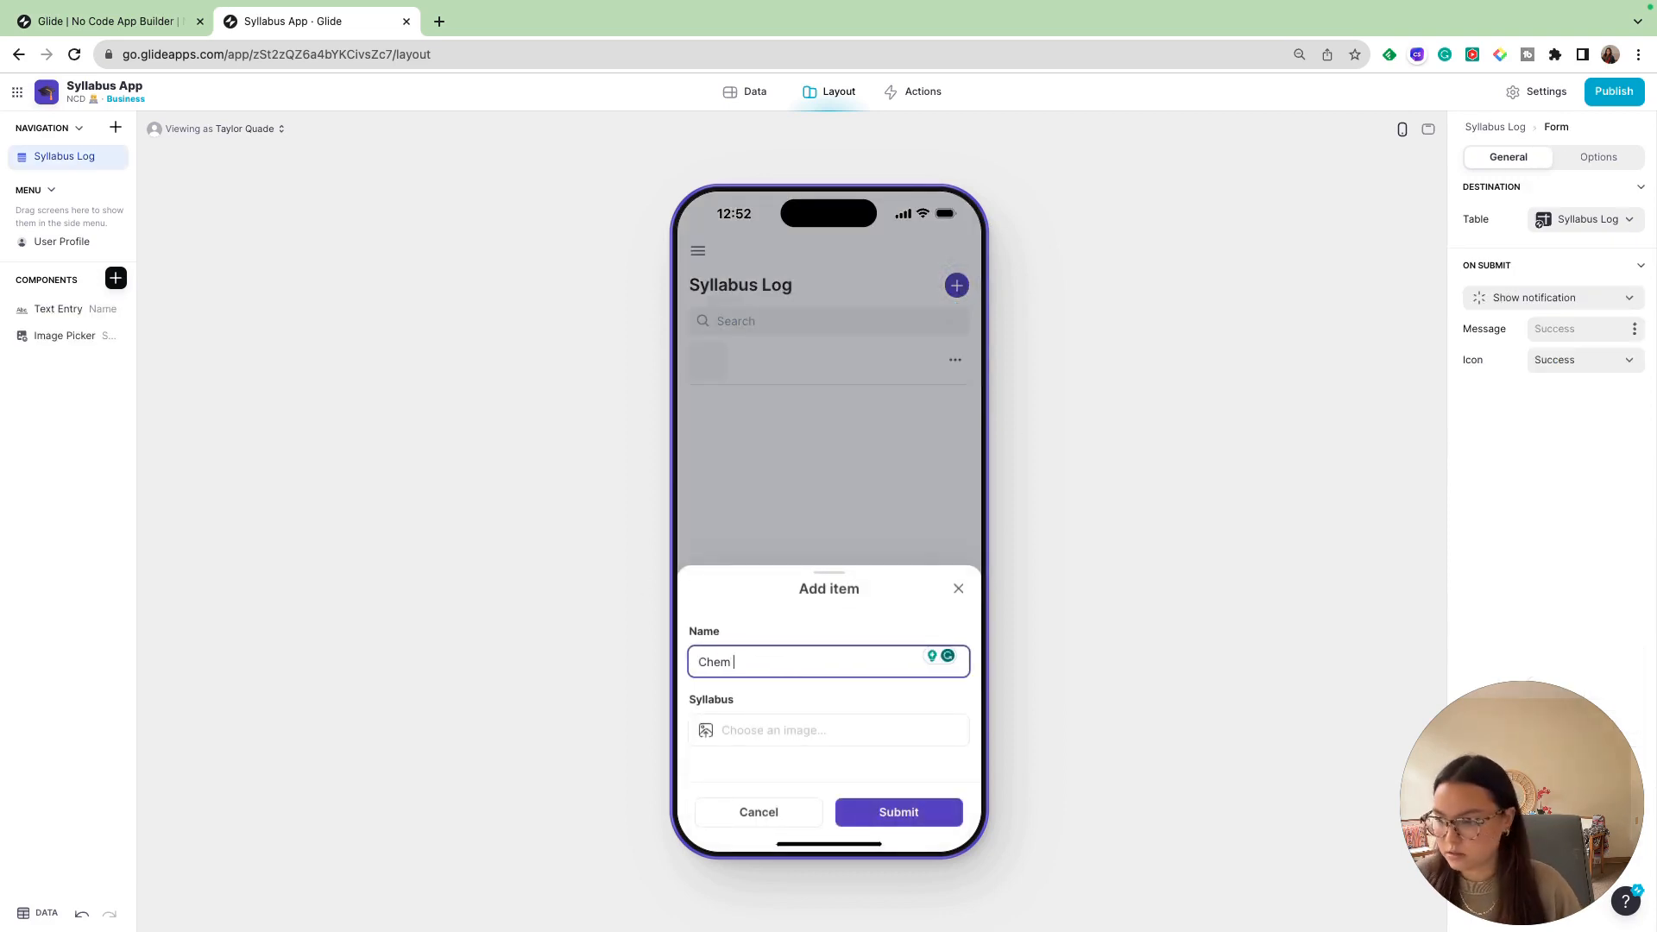
type(" 0")
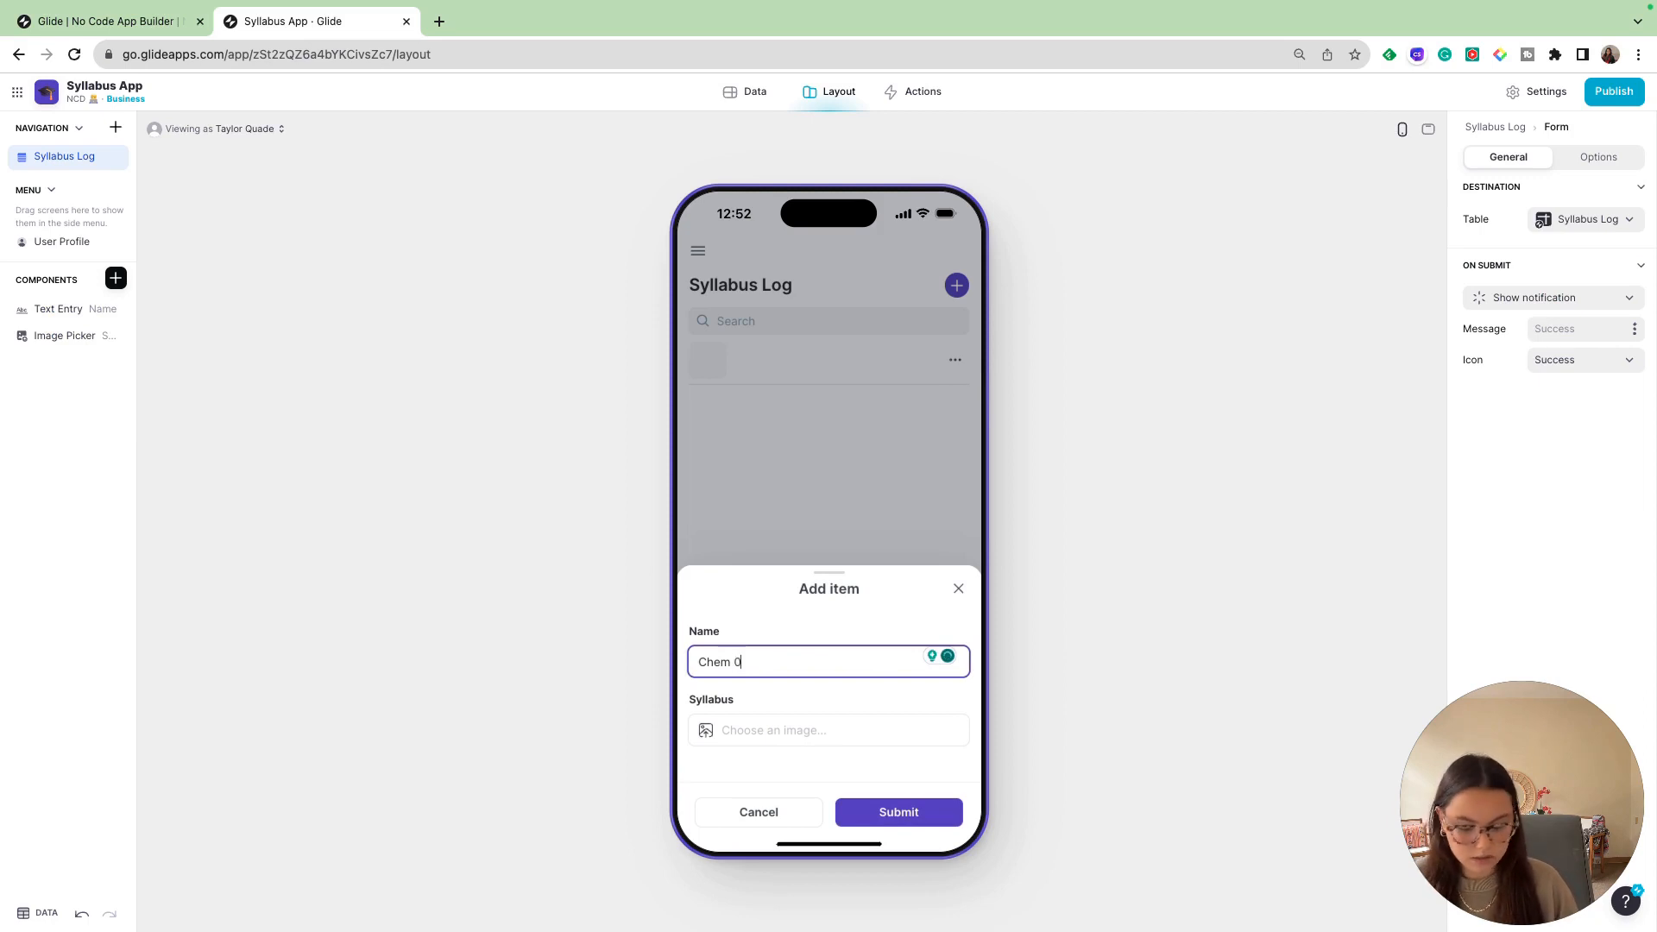
type("310")
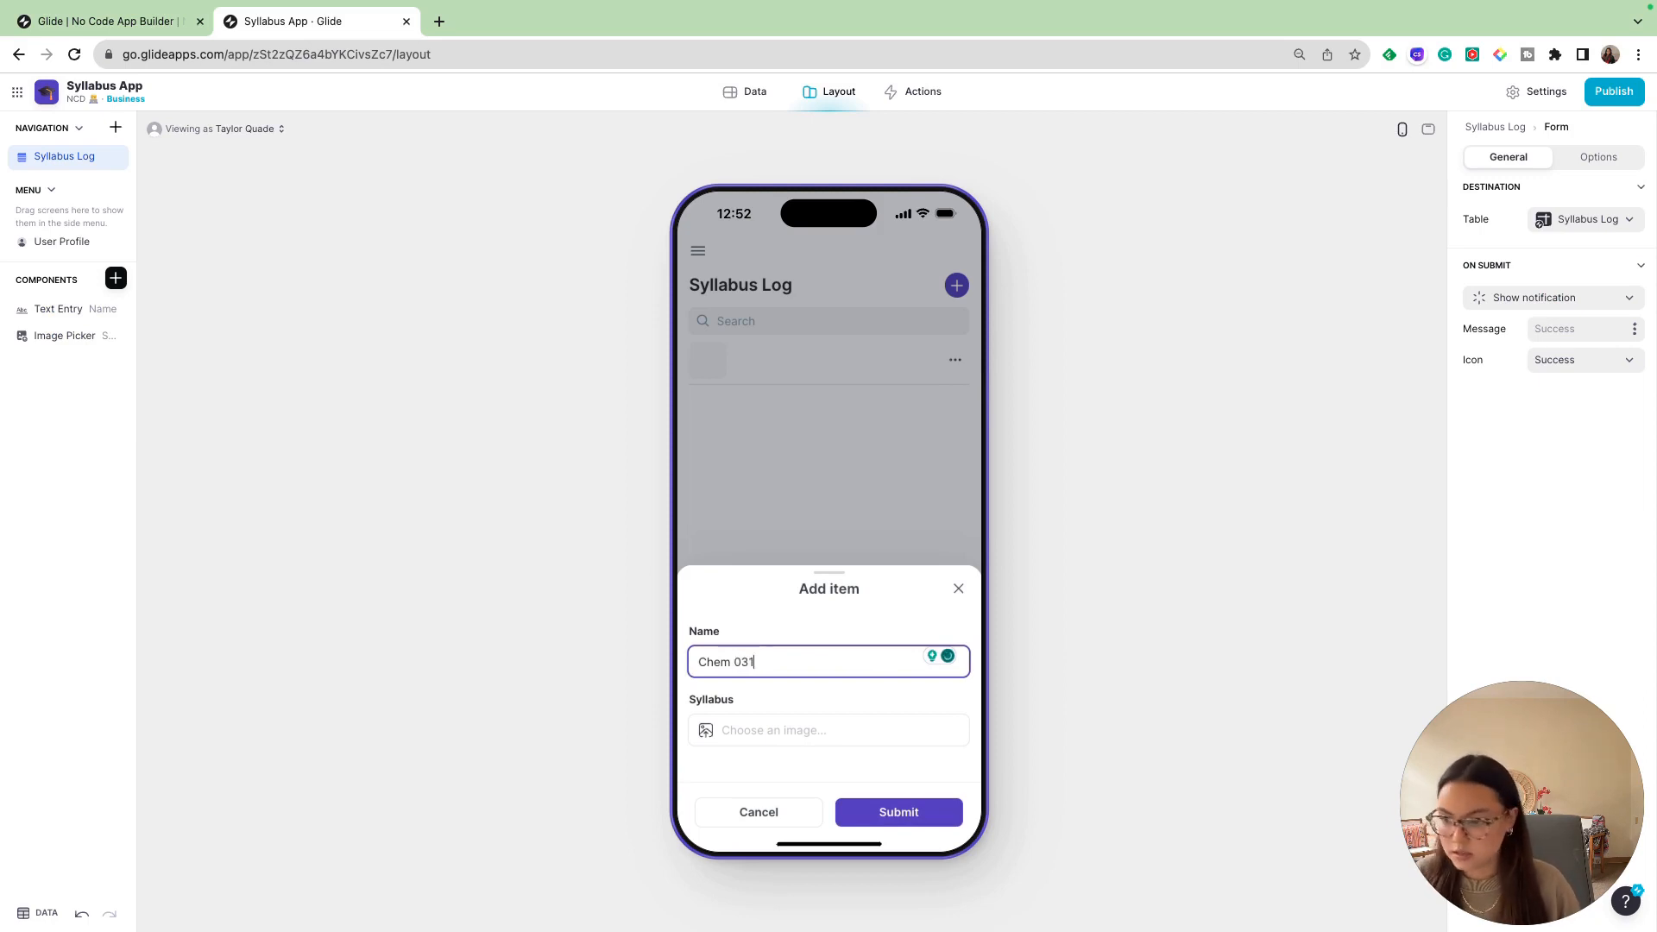
- Attach the "Chemistry 0310" image from the Desktop as the item's syllabus and submit the form
left_click(746, 739)
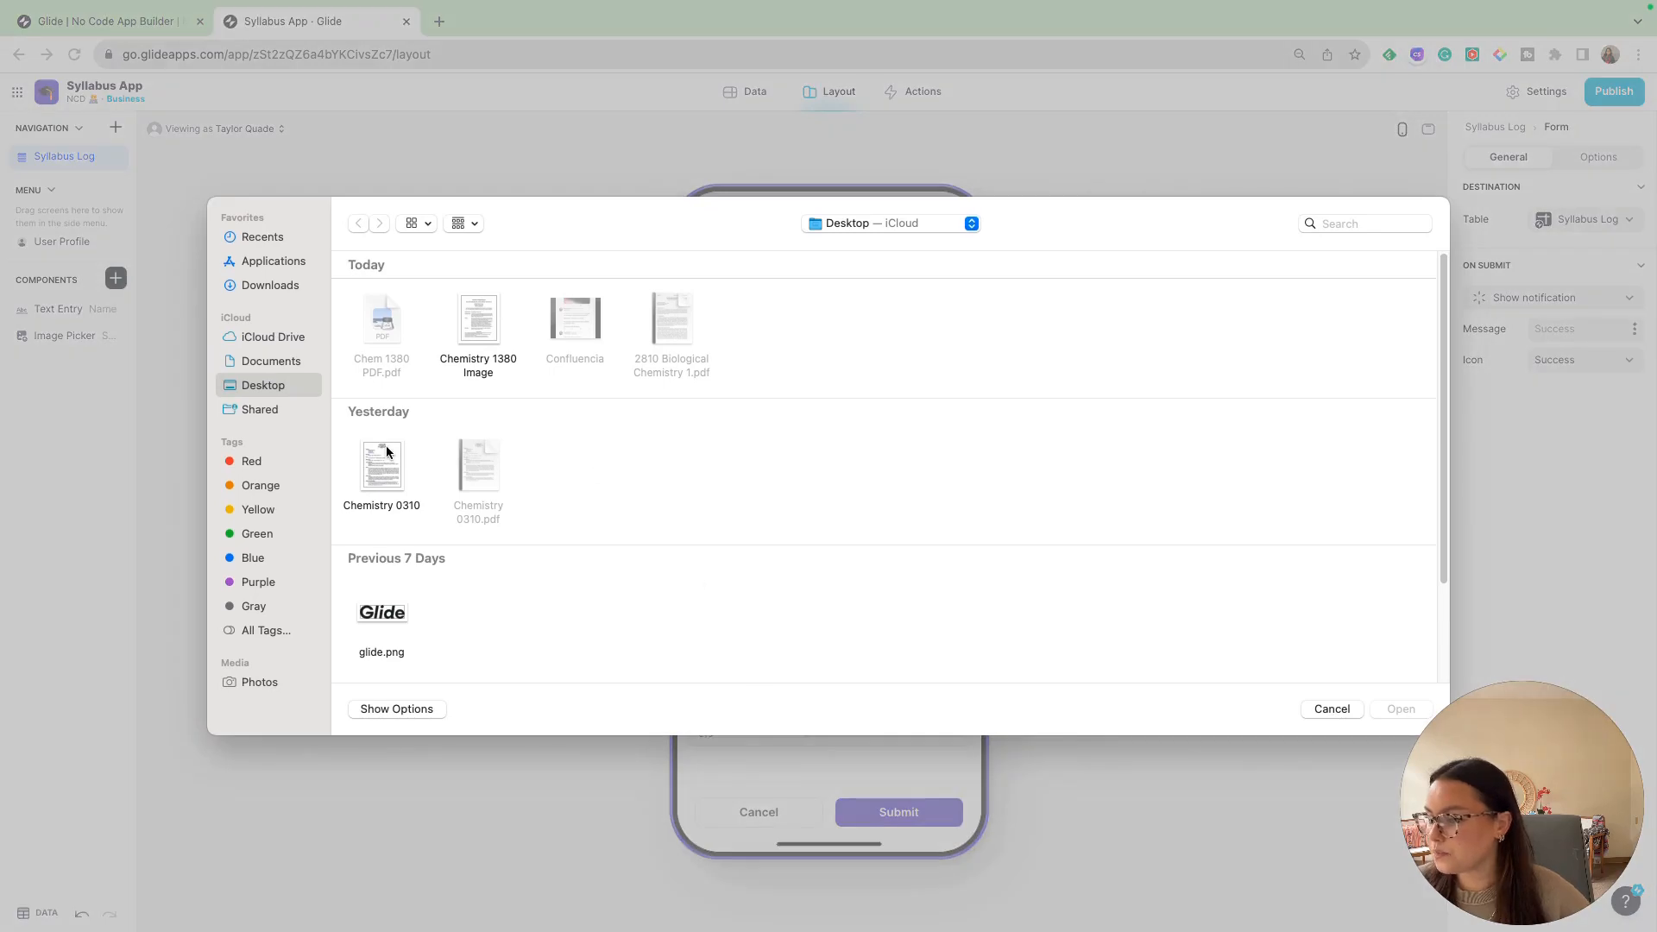
left_click(386, 445)
left_click(1415, 715)
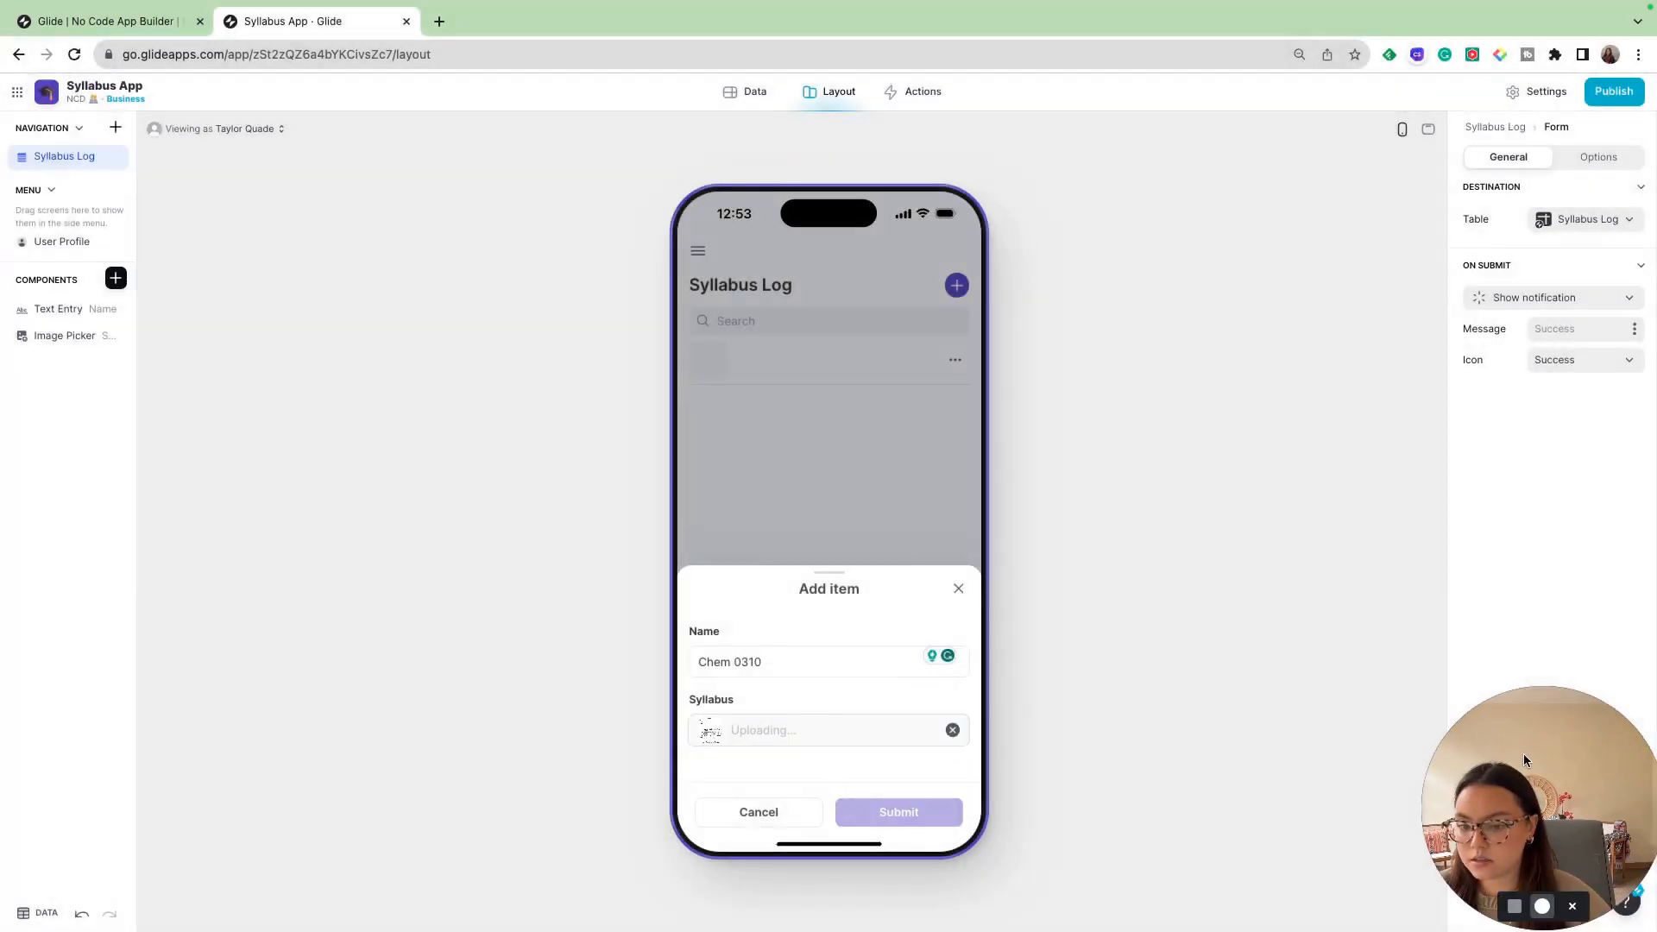
left_click_drag(1523, 753, 1477, 671)
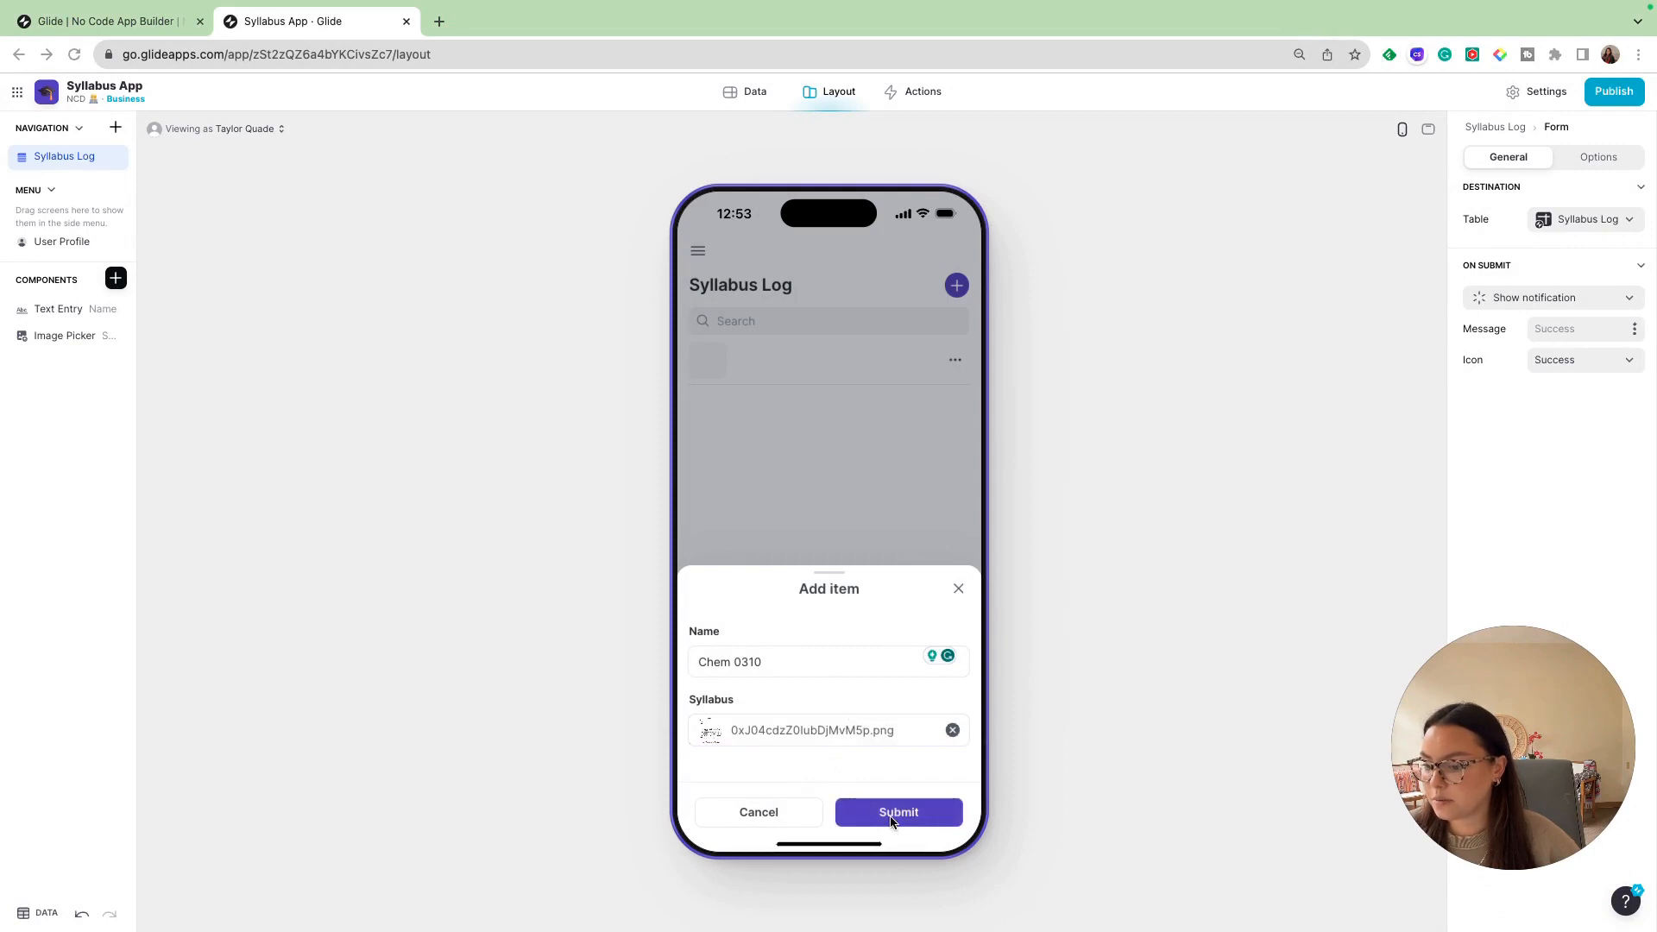
left_click(891, 816)
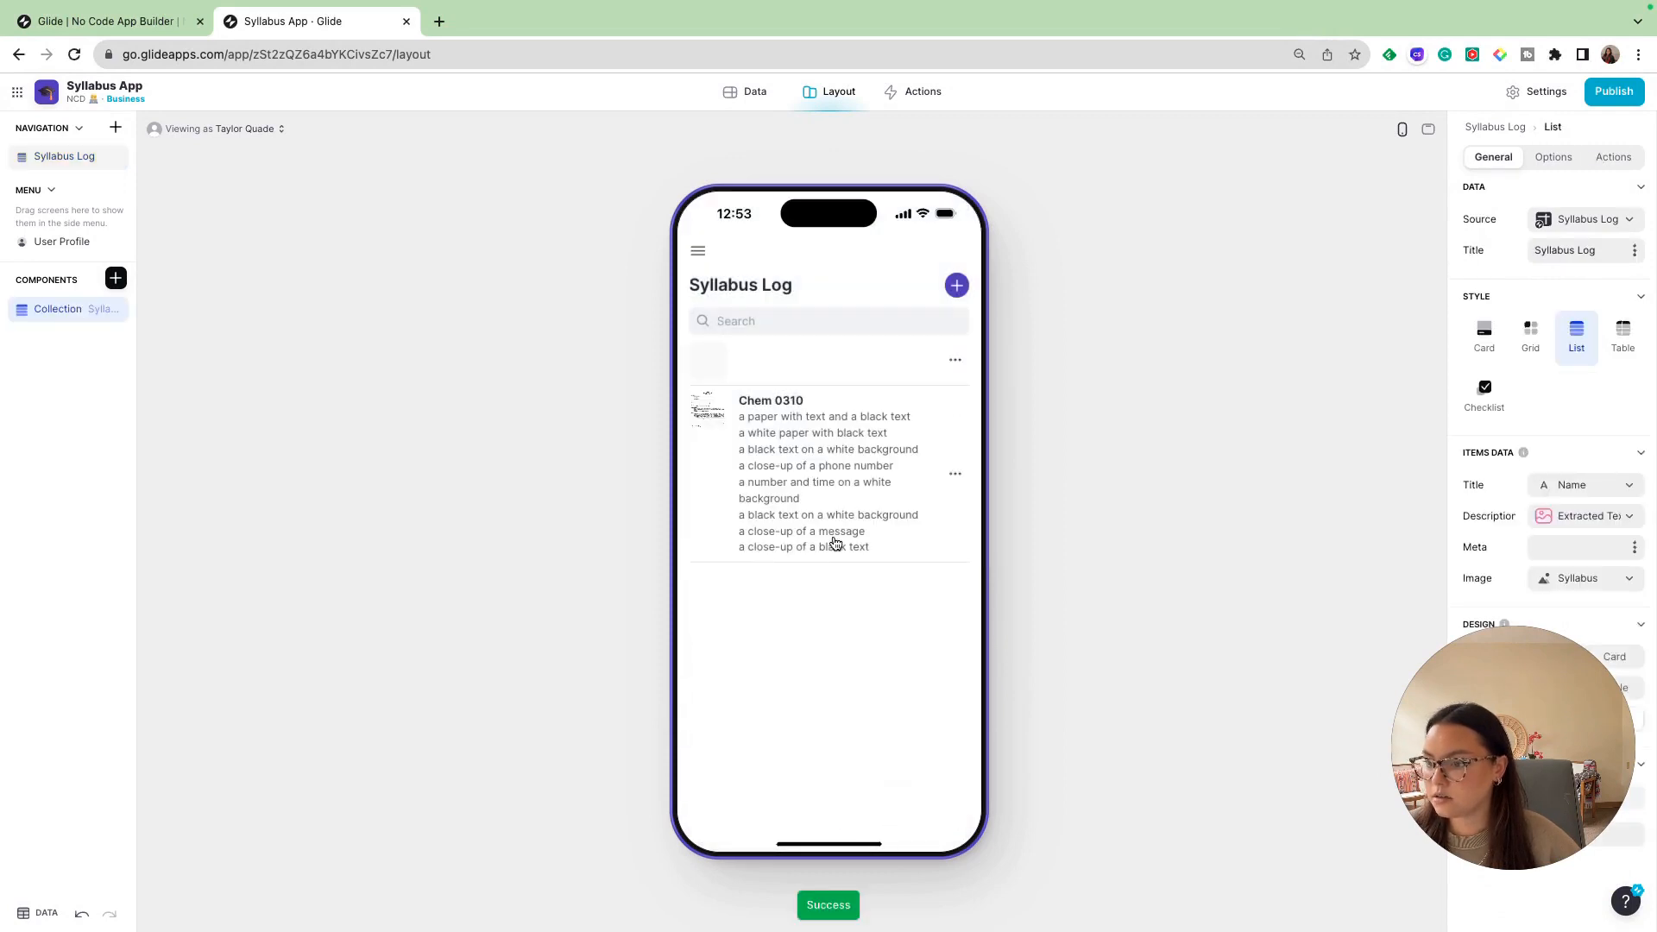
- Change the Extracted Text column's method to Extract Text as JSON in the data table and read through the Chem 0310 row's extracted text
left_click(747, 97)
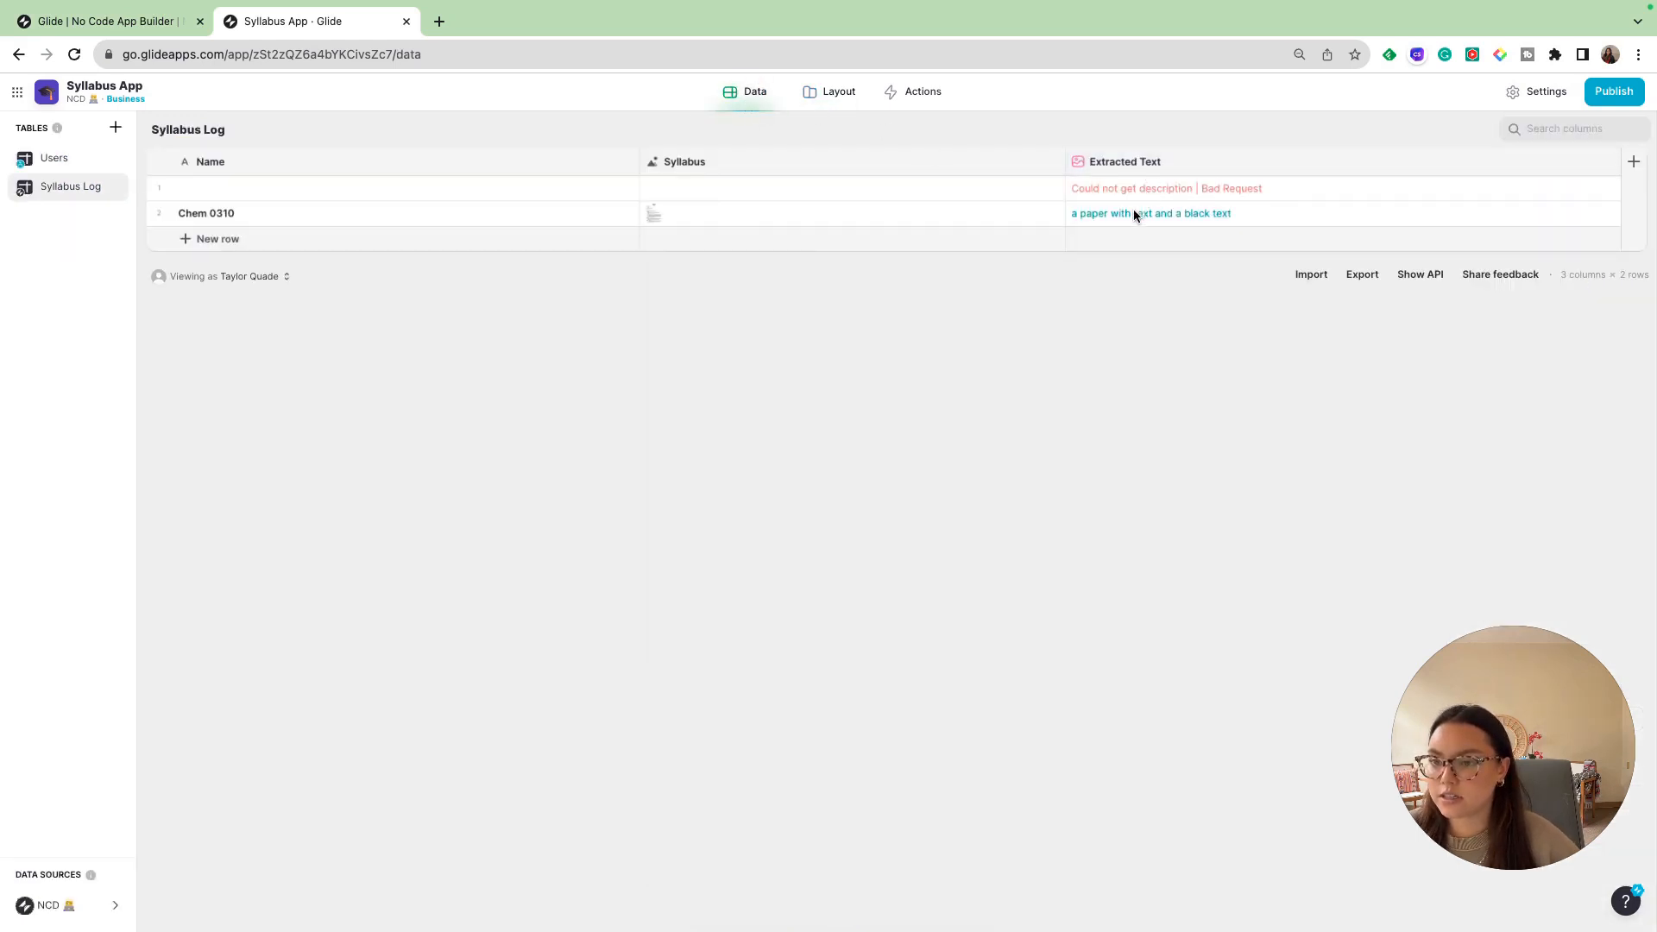
left_click(1610, 166)
left_click(1527, 189)
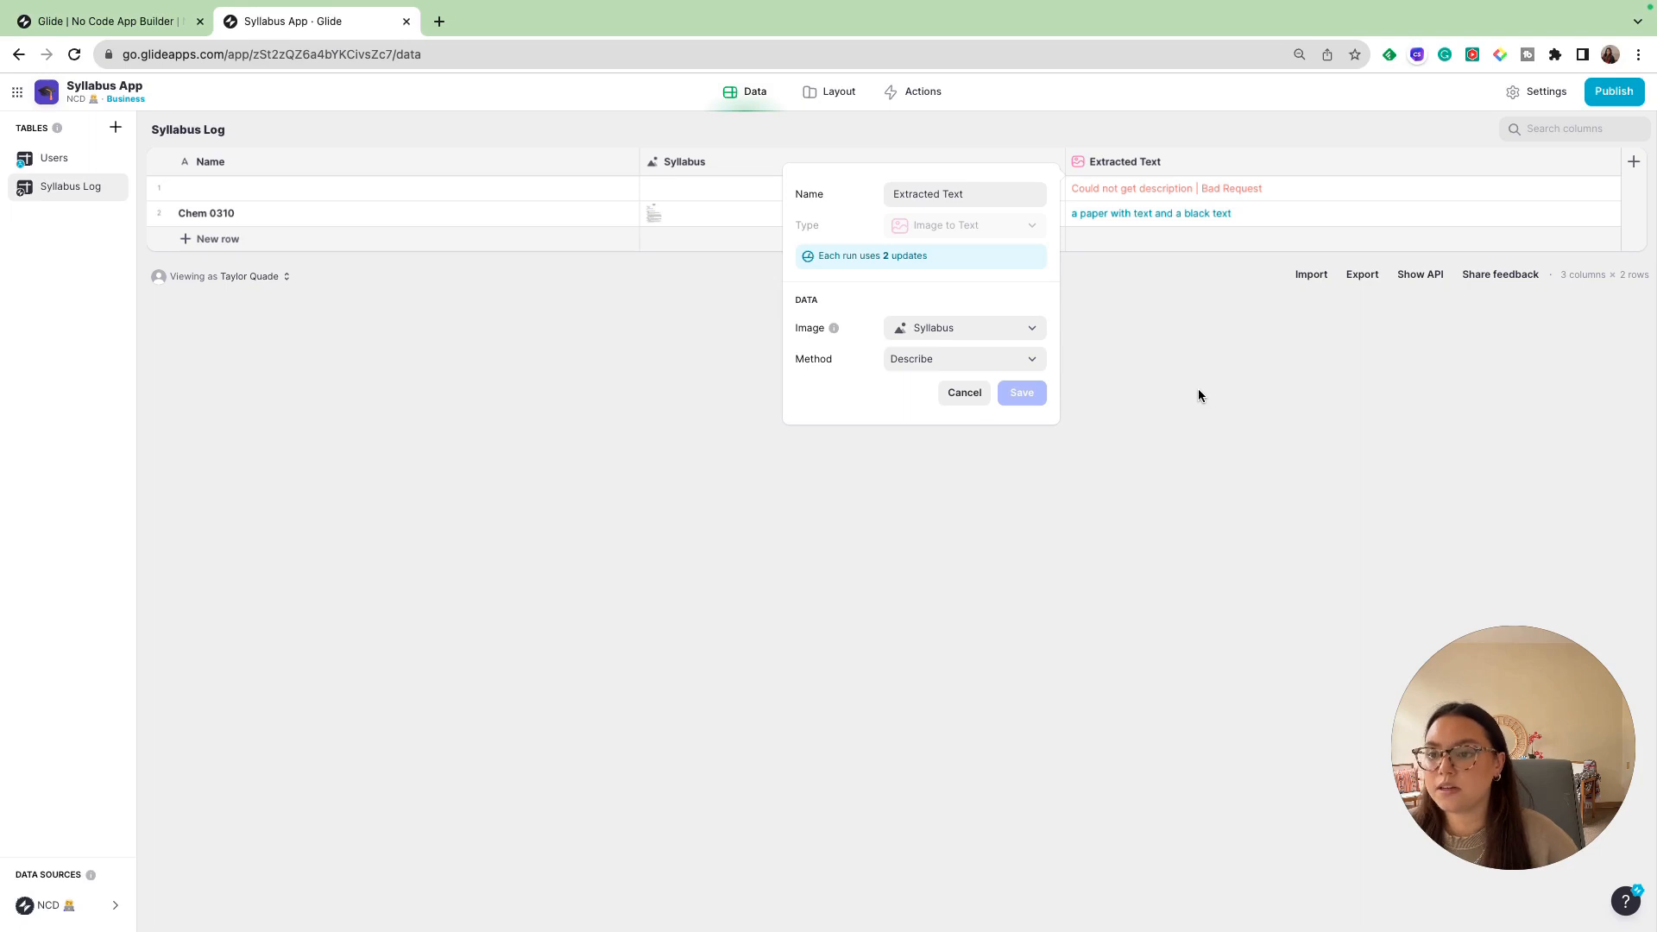
left_click(990, 360)
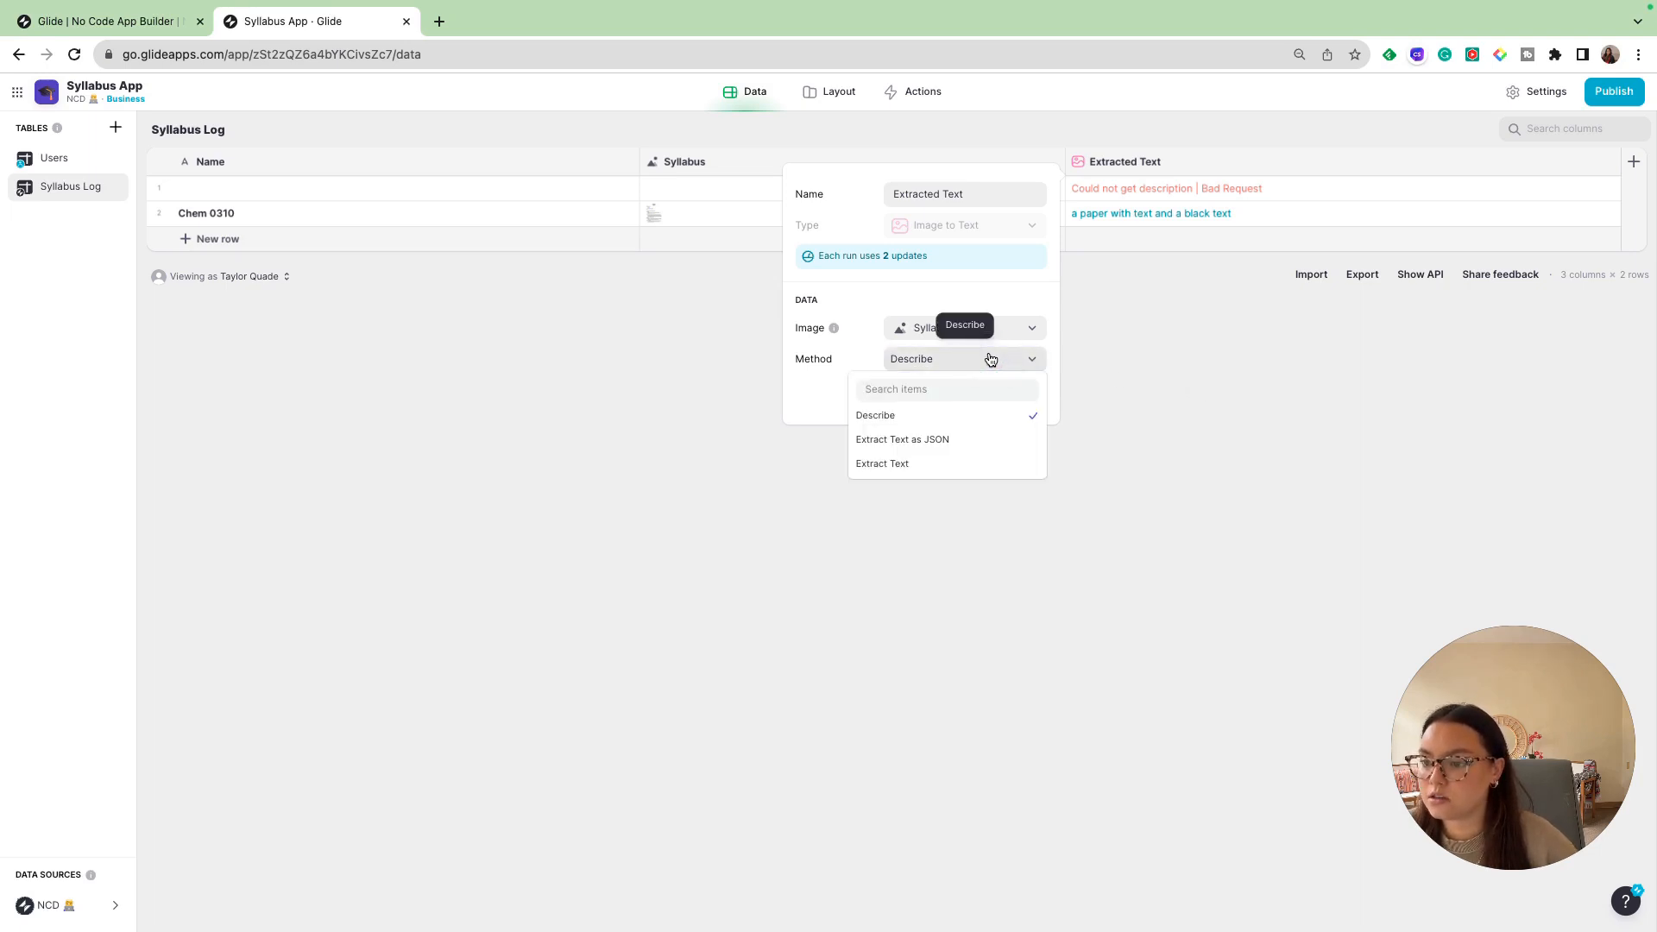
left_click(947, 440)
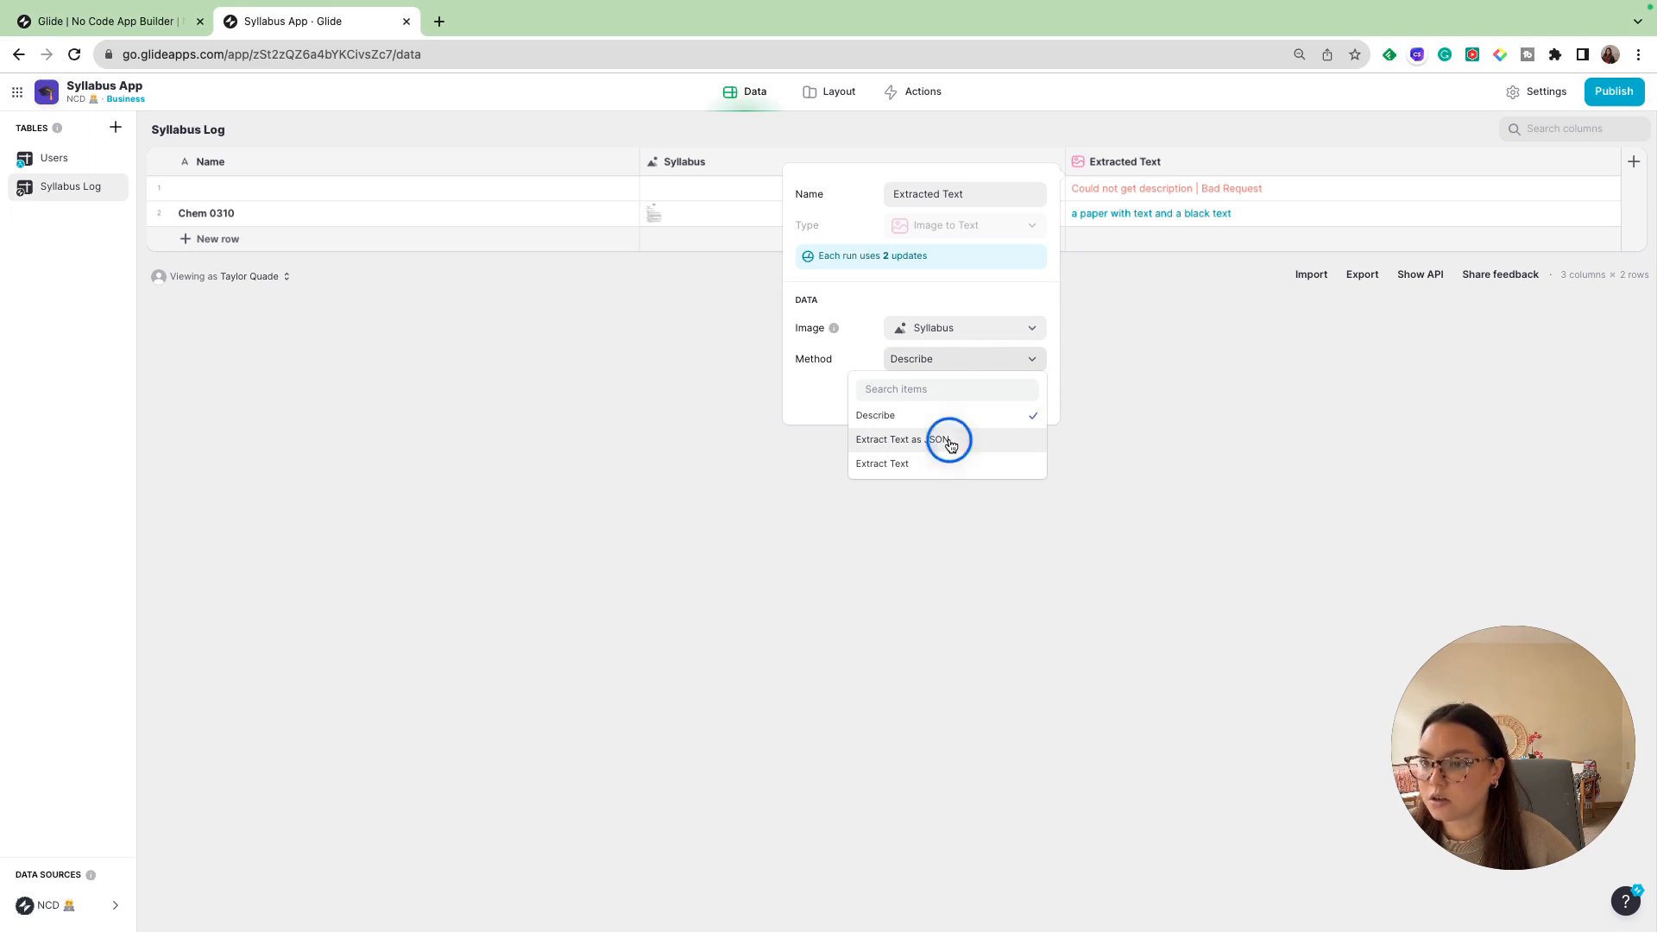
left_click(1019, 398)
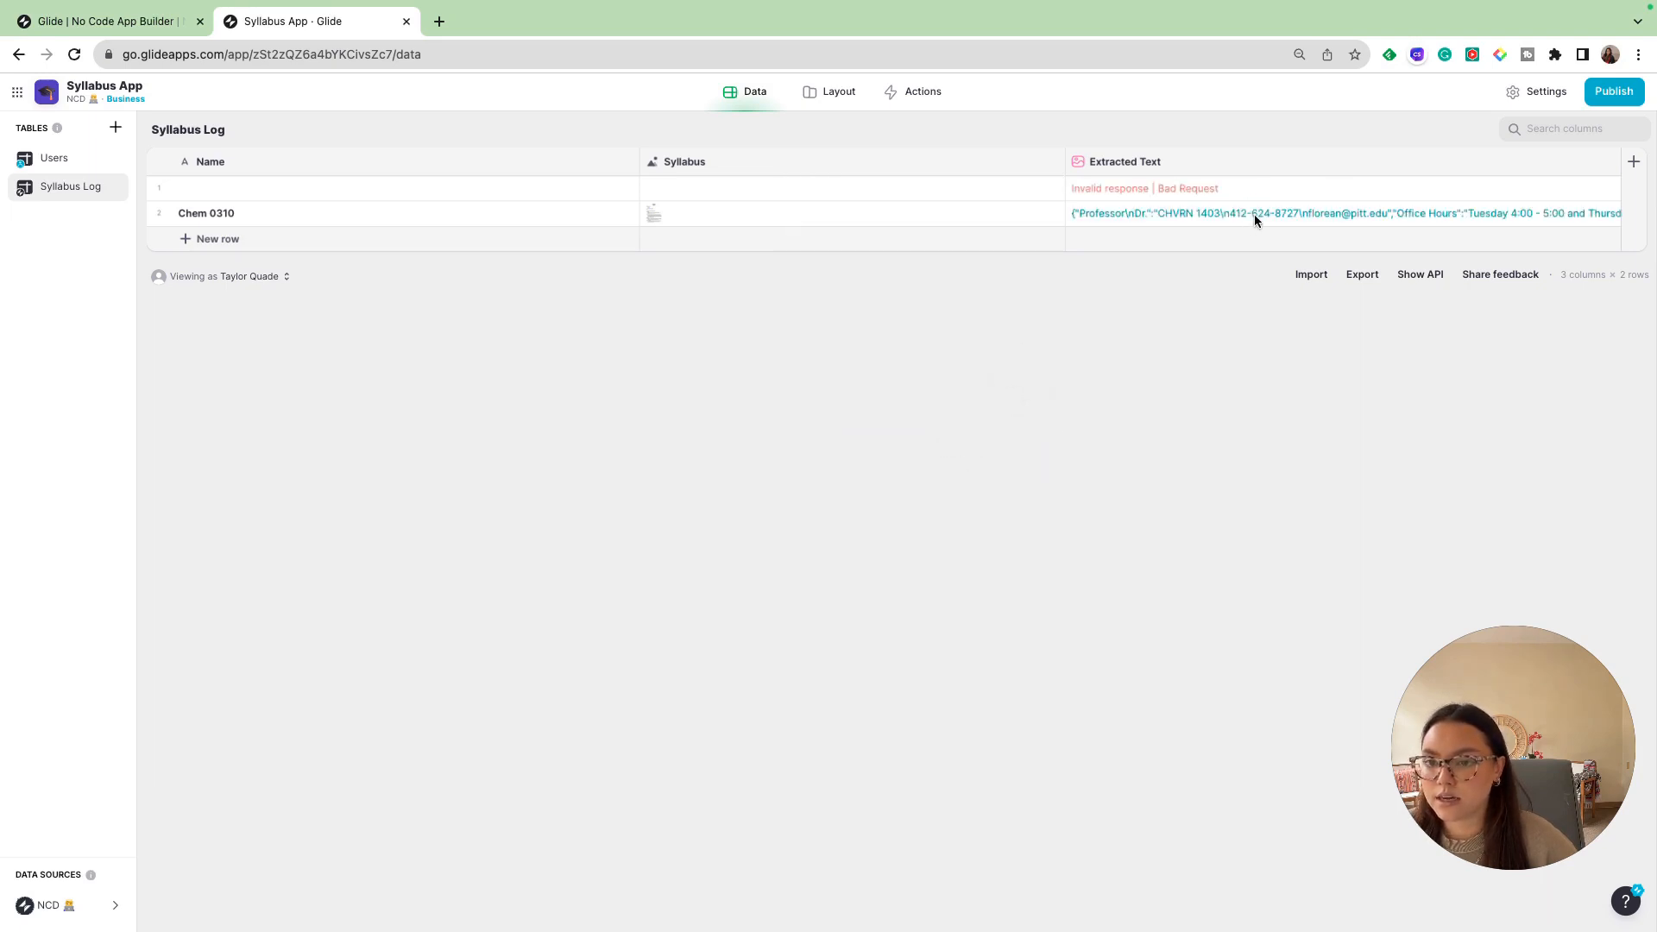
left_click(1254, 214)
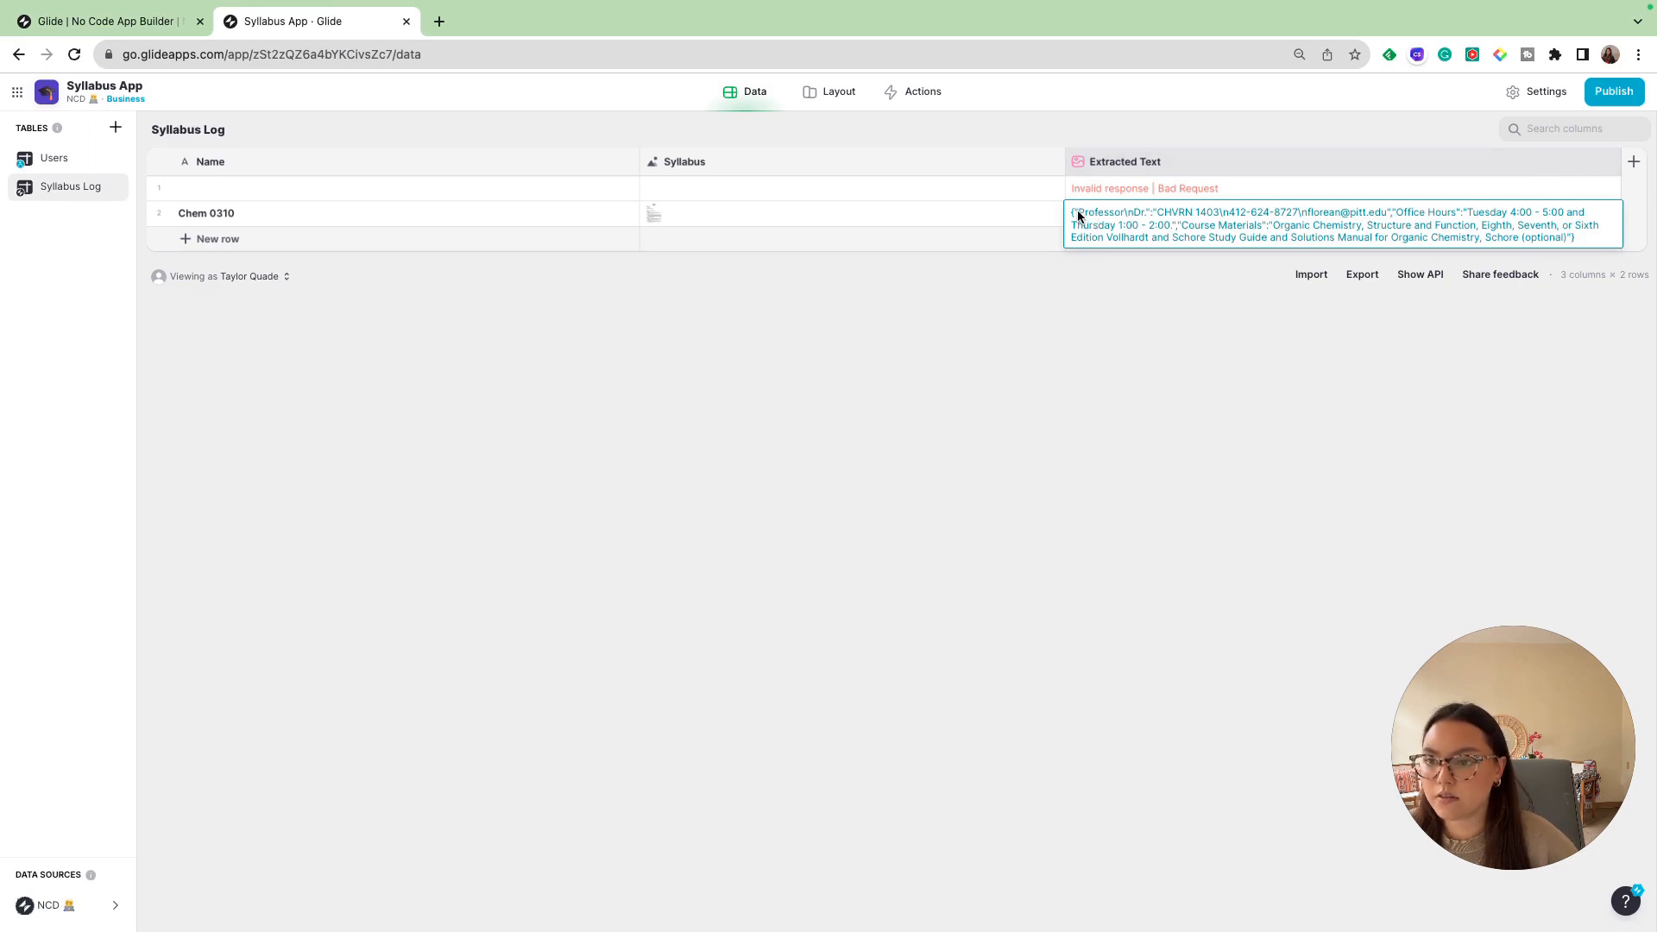
left_click_drag(1077, 215, 1124, 213)
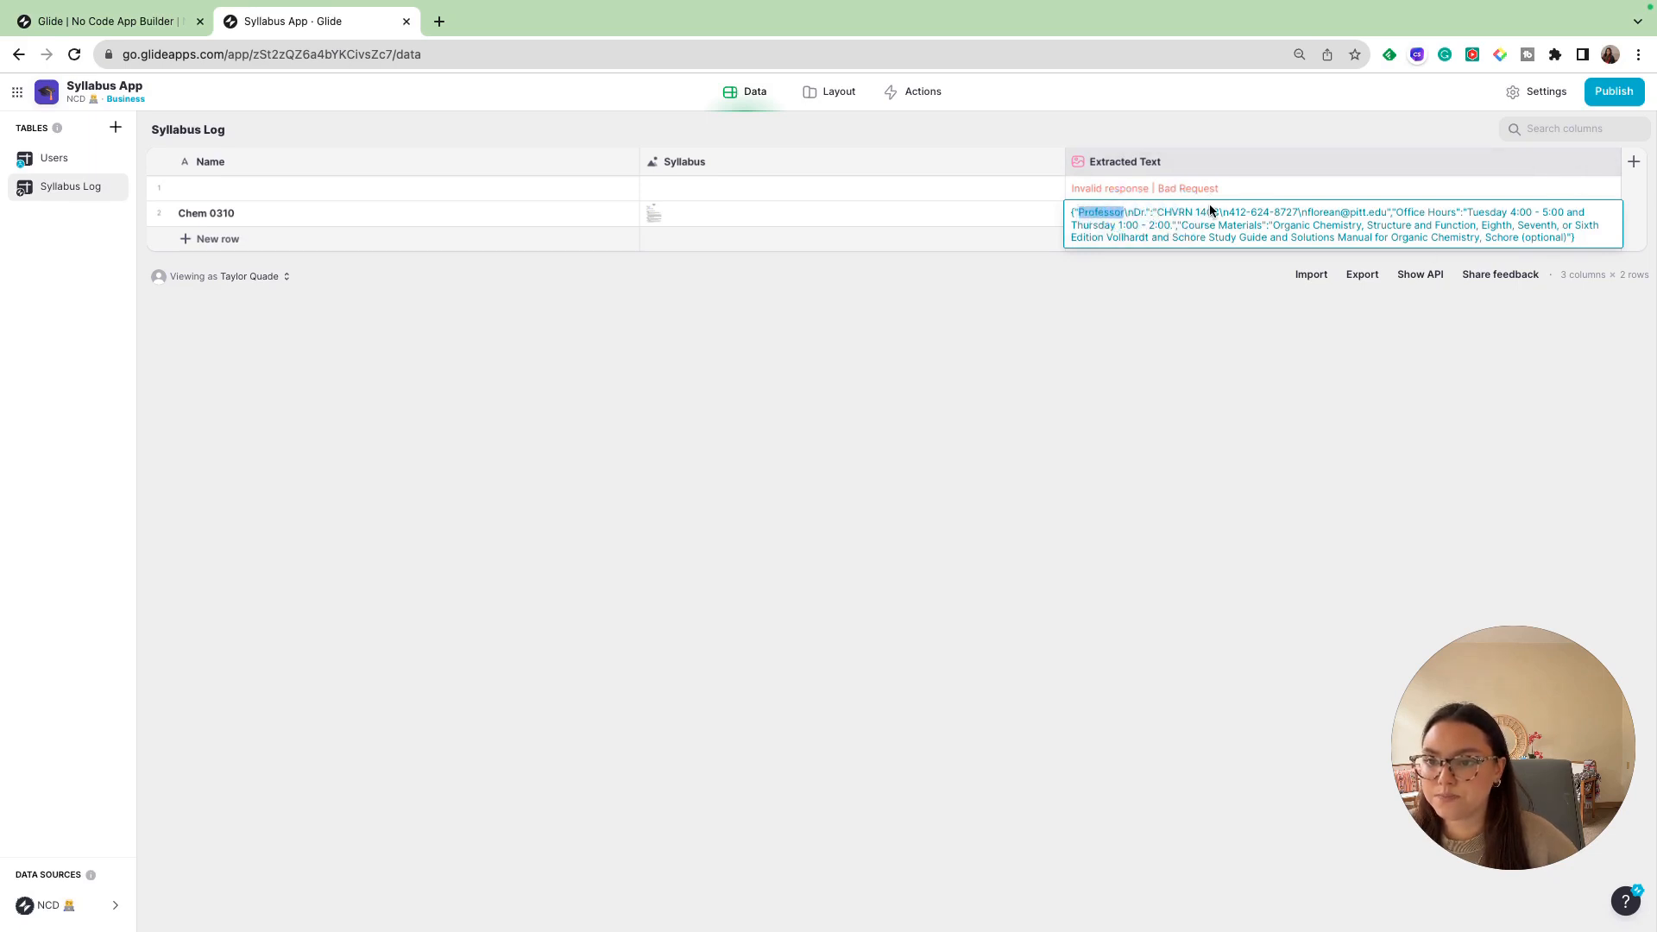
left_click_drag(1228, 213, 1391, 215)
left_click(1304, 214)
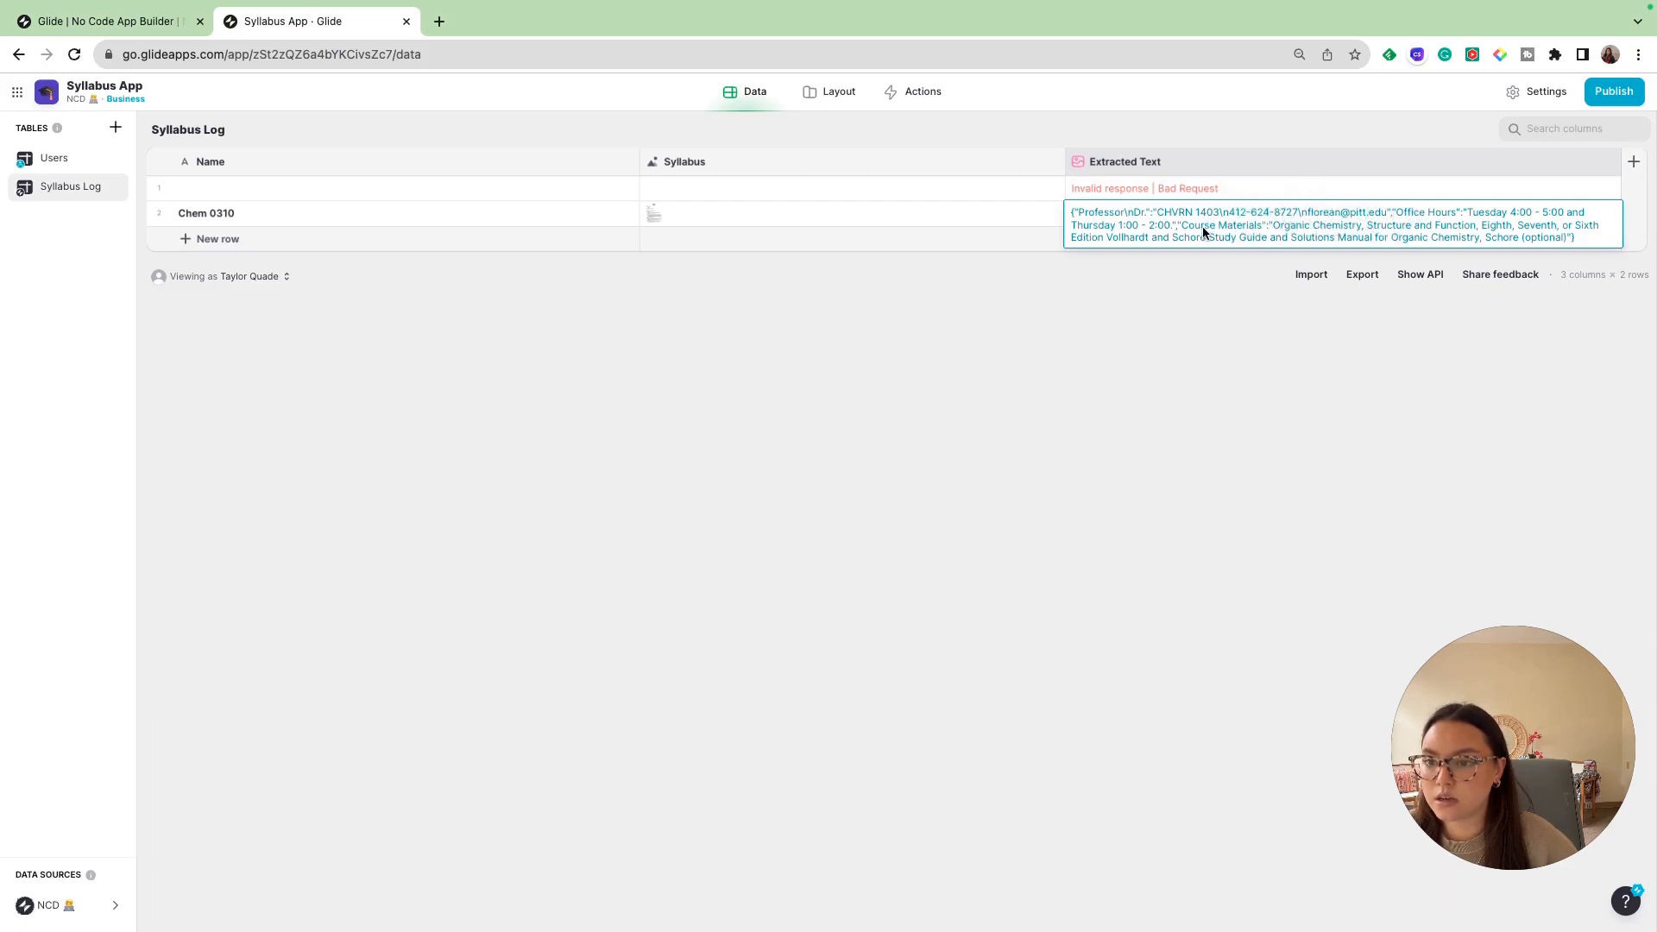
left_click(1489, 412)
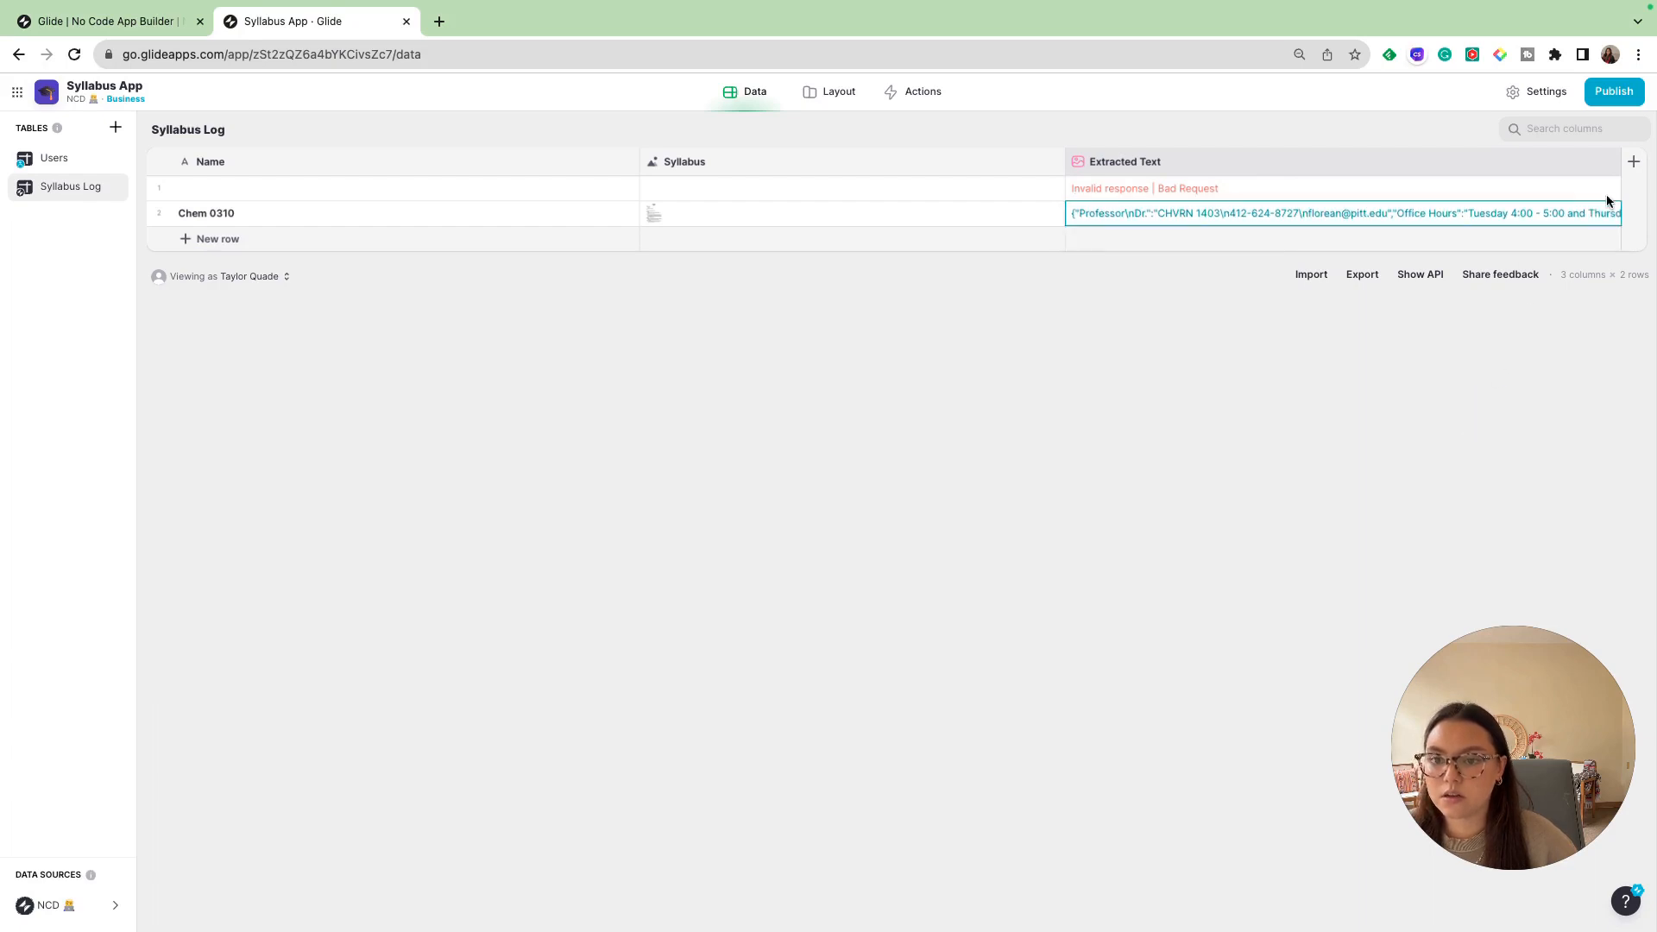
- Add an AI Generate Text column named "Office Hours" to the Syllabus Log table with Extracted Text as its input
left_click(1627, 166)
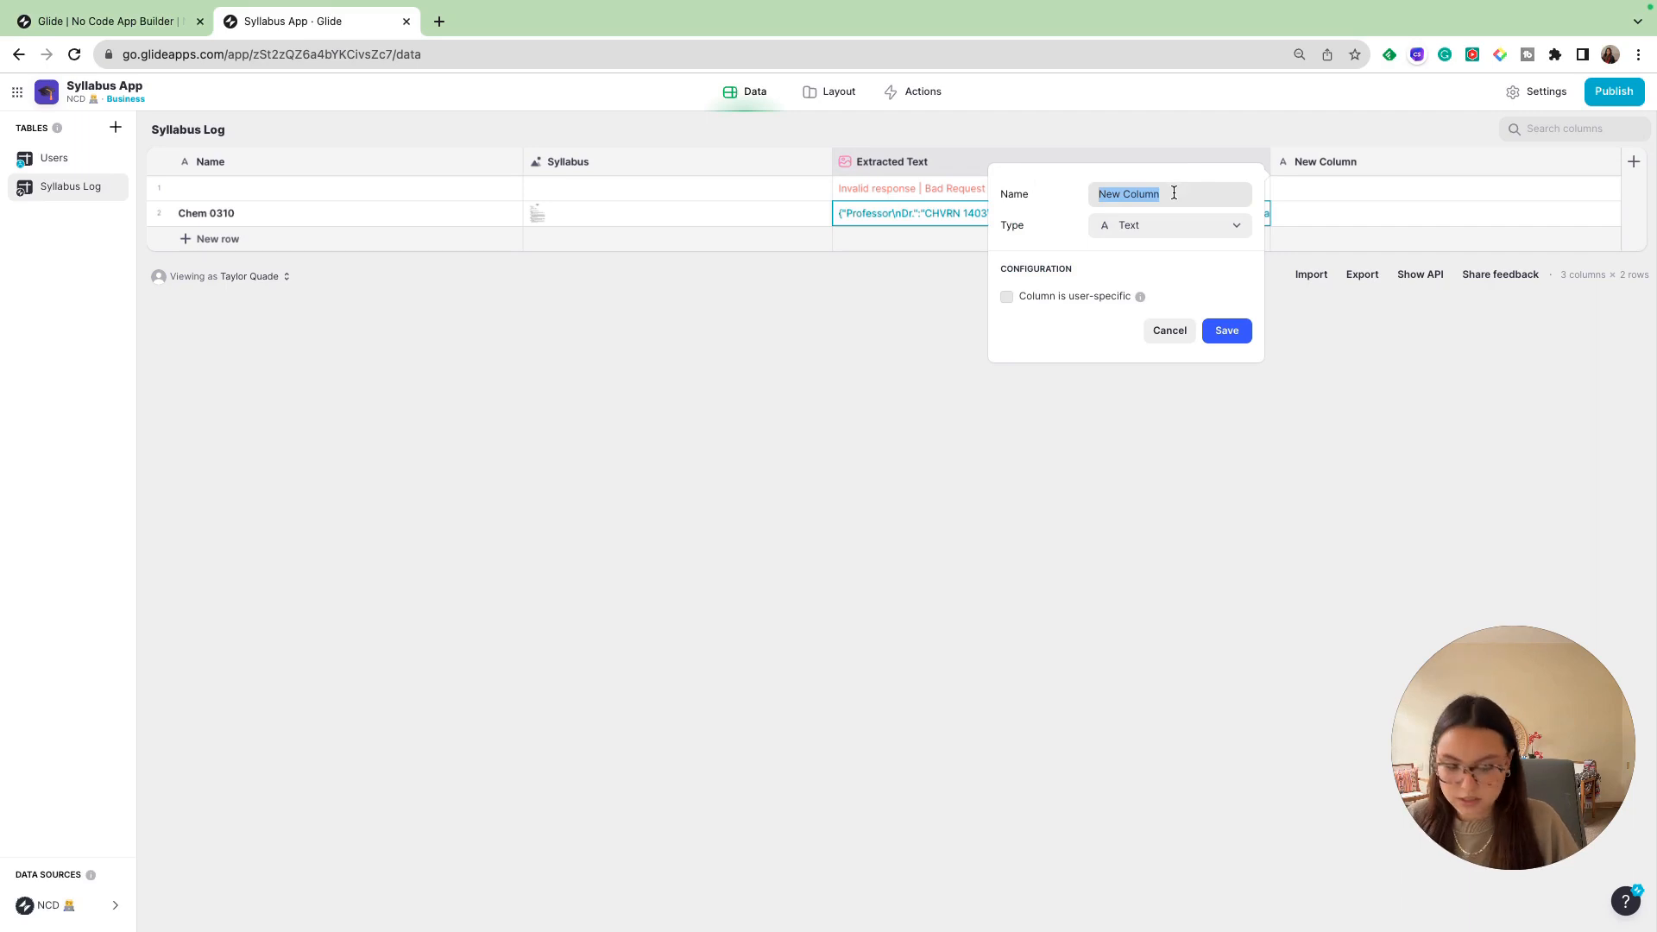
type("Office ")
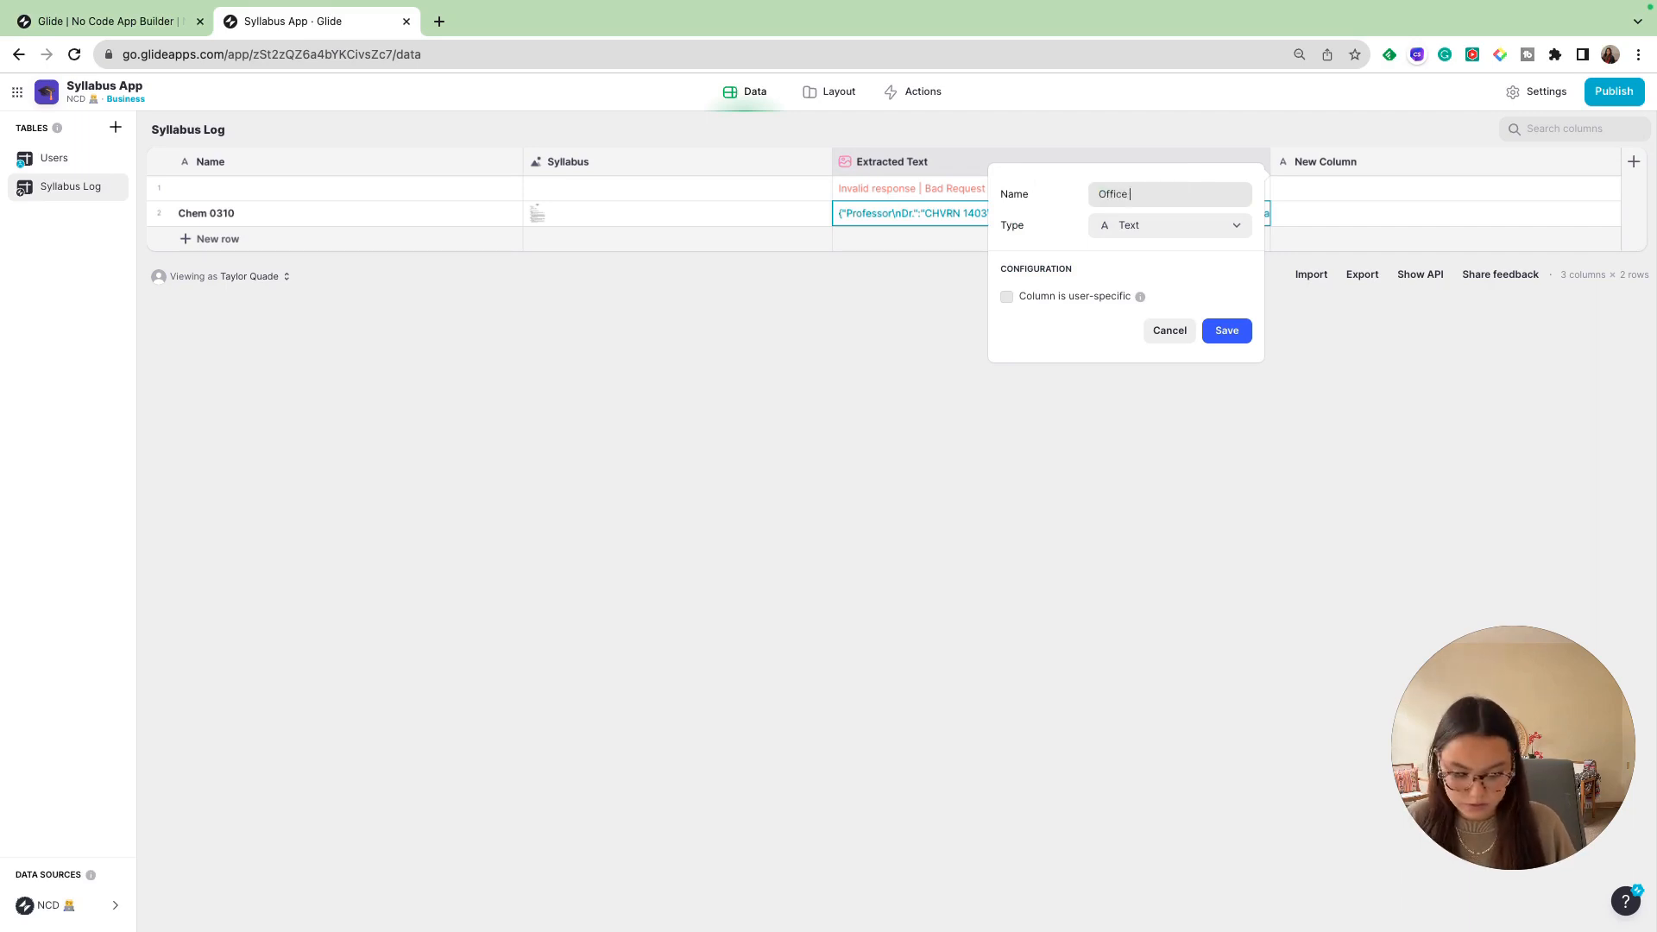
type("Hour")
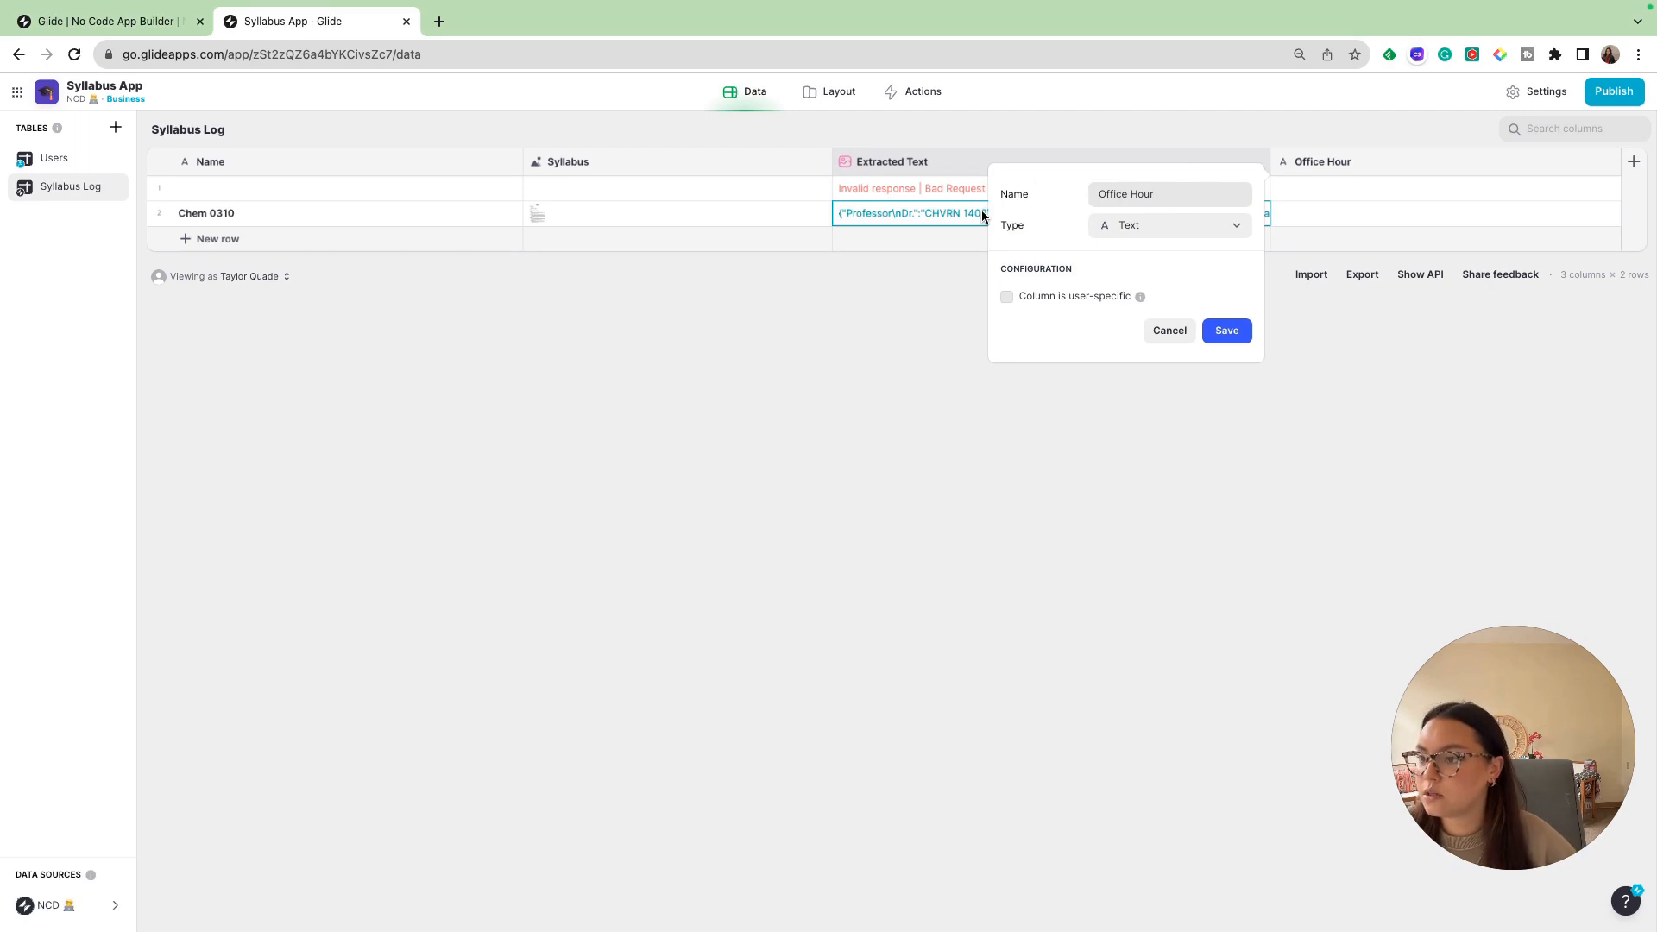
left_click(1150, 228)
mouse_move(1146, 334)
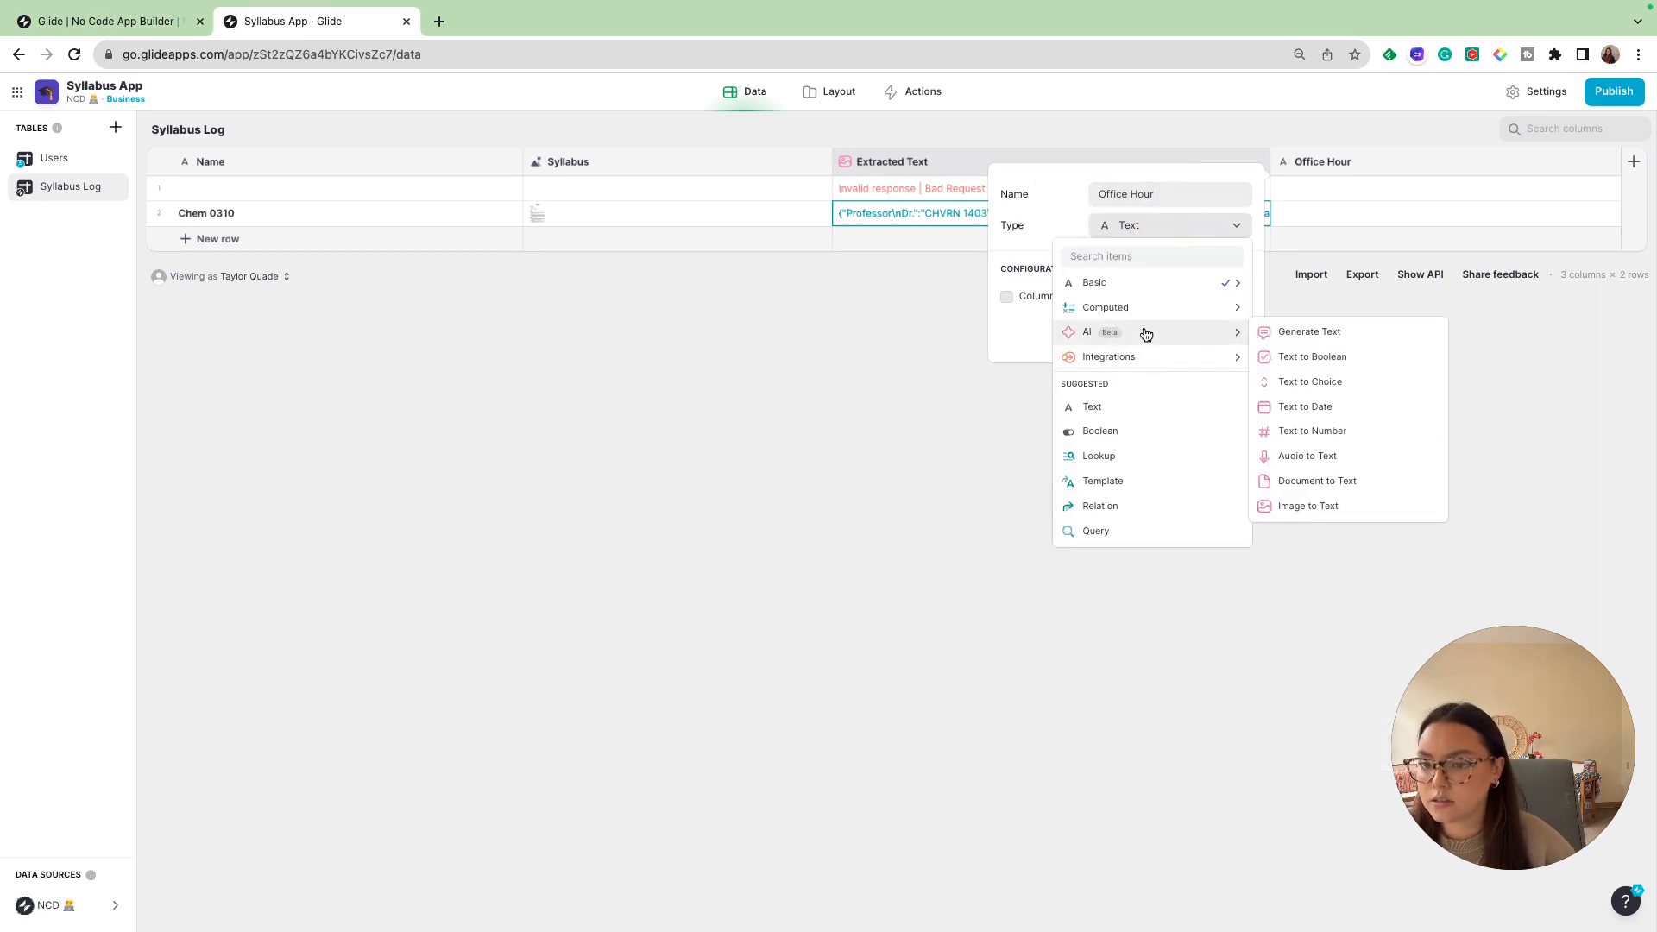
left_click(1311, 333)
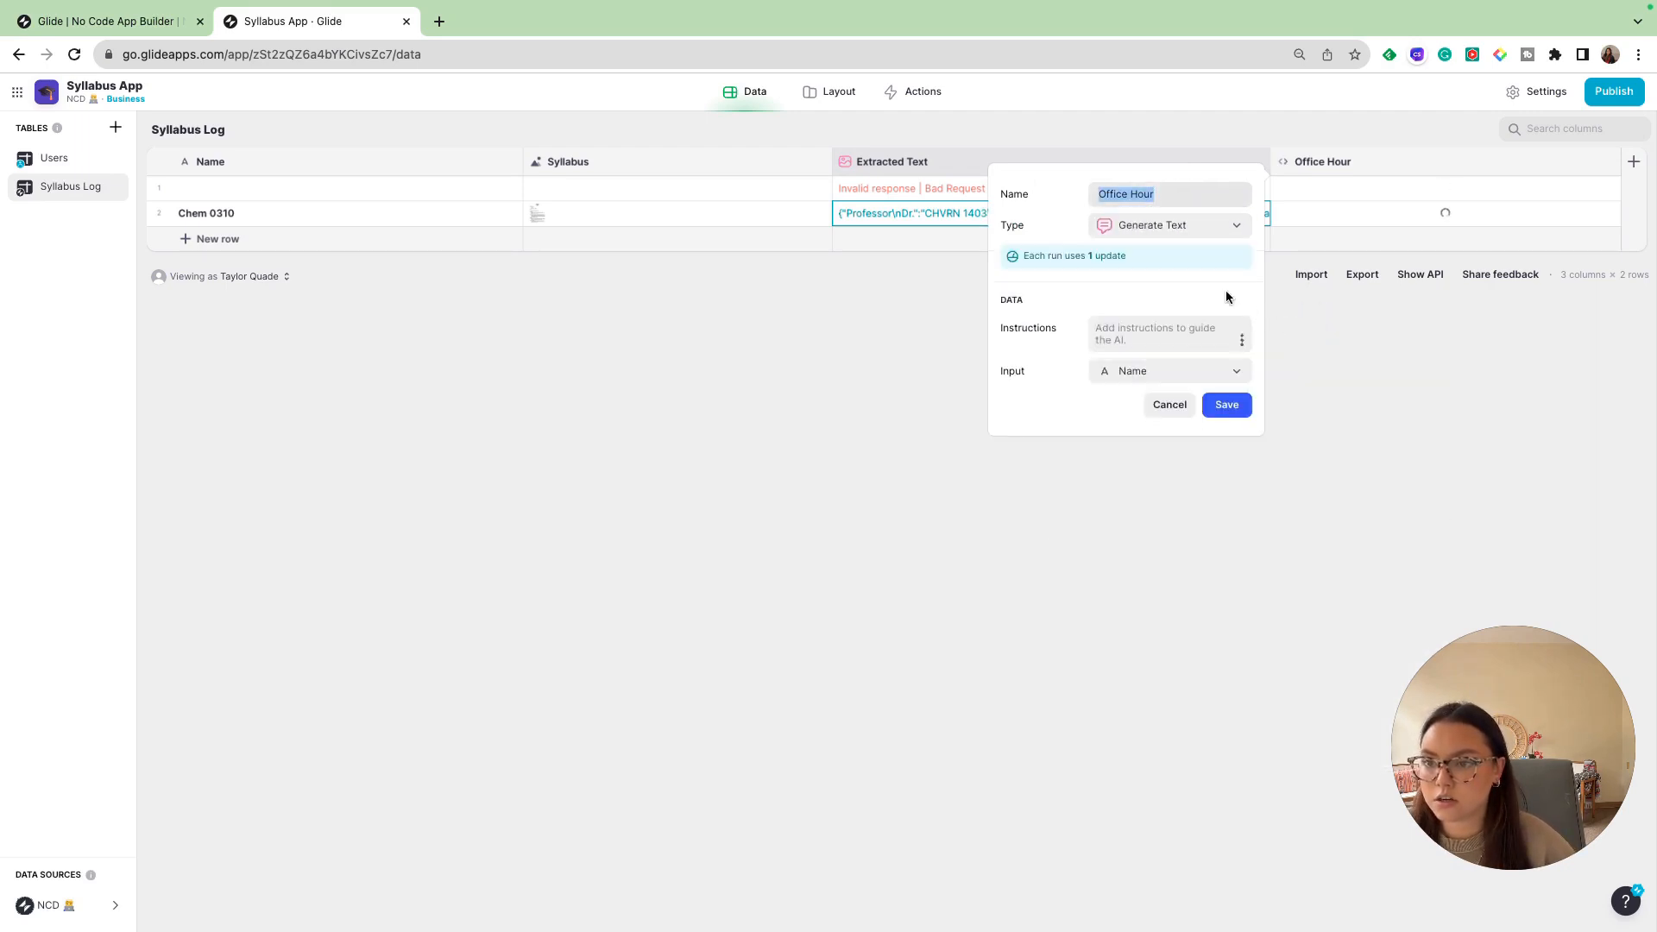
left_click(1157, 193)
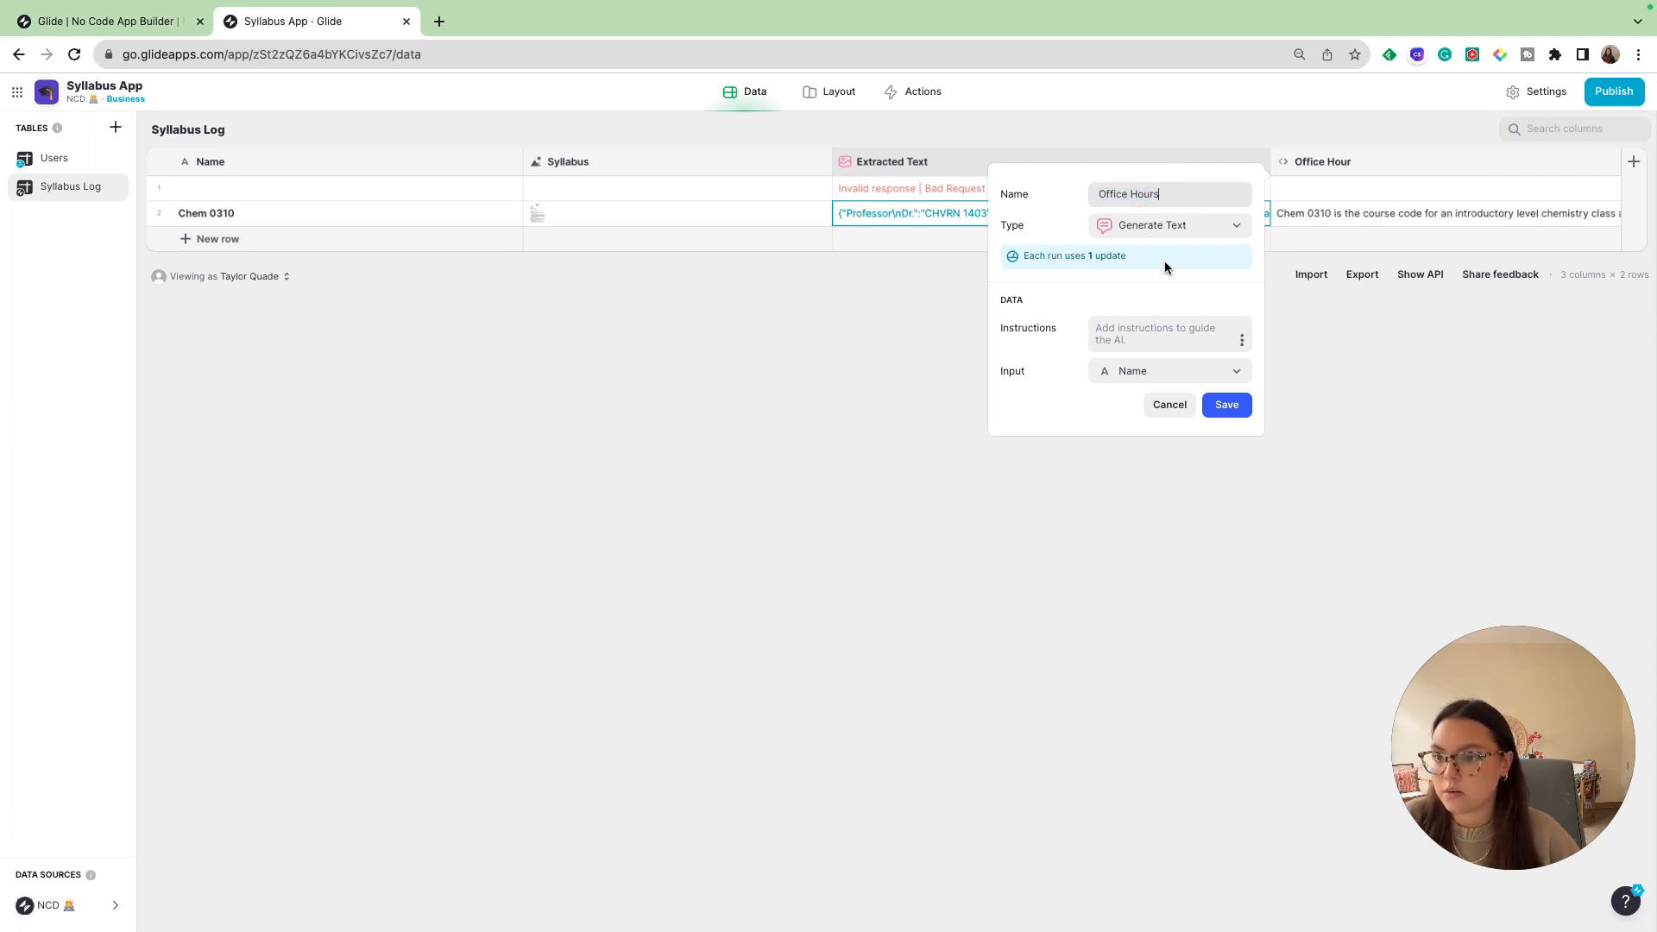
left_click(1165, 328)
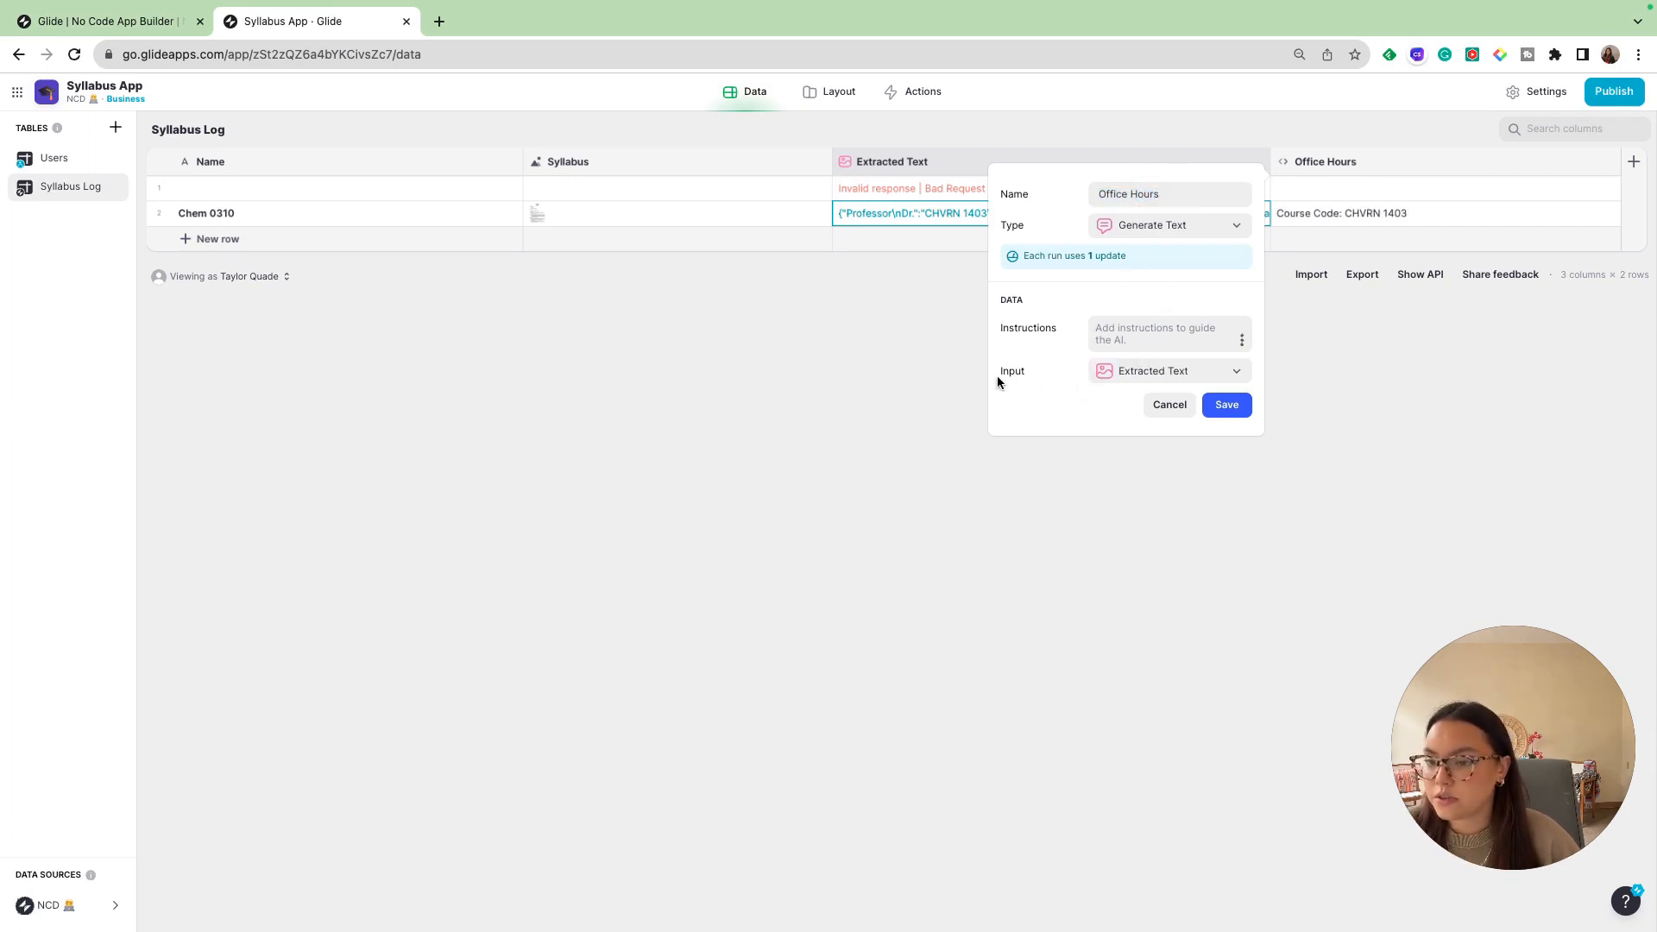
left_click(1147, 371)
left_click(1113, 634)
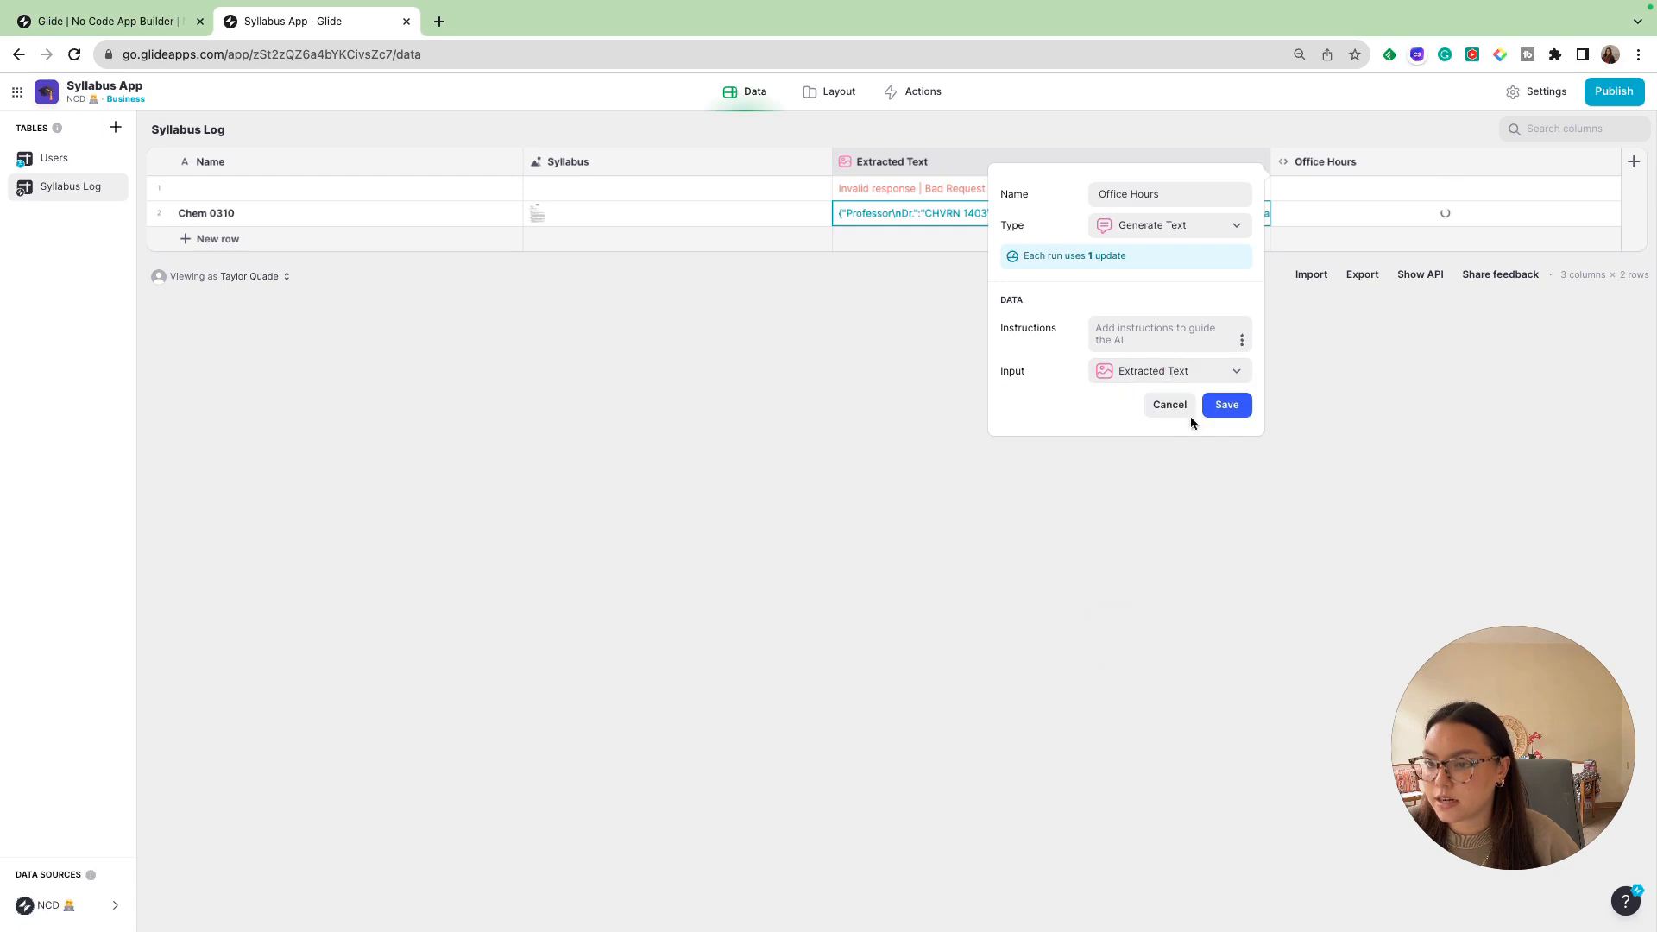
- Instruct the Office Hours column to give the day and time of the "Office Hours" briefly, save it, and inspect the Chem 0310 row's generated text
left_click(1132, 343)
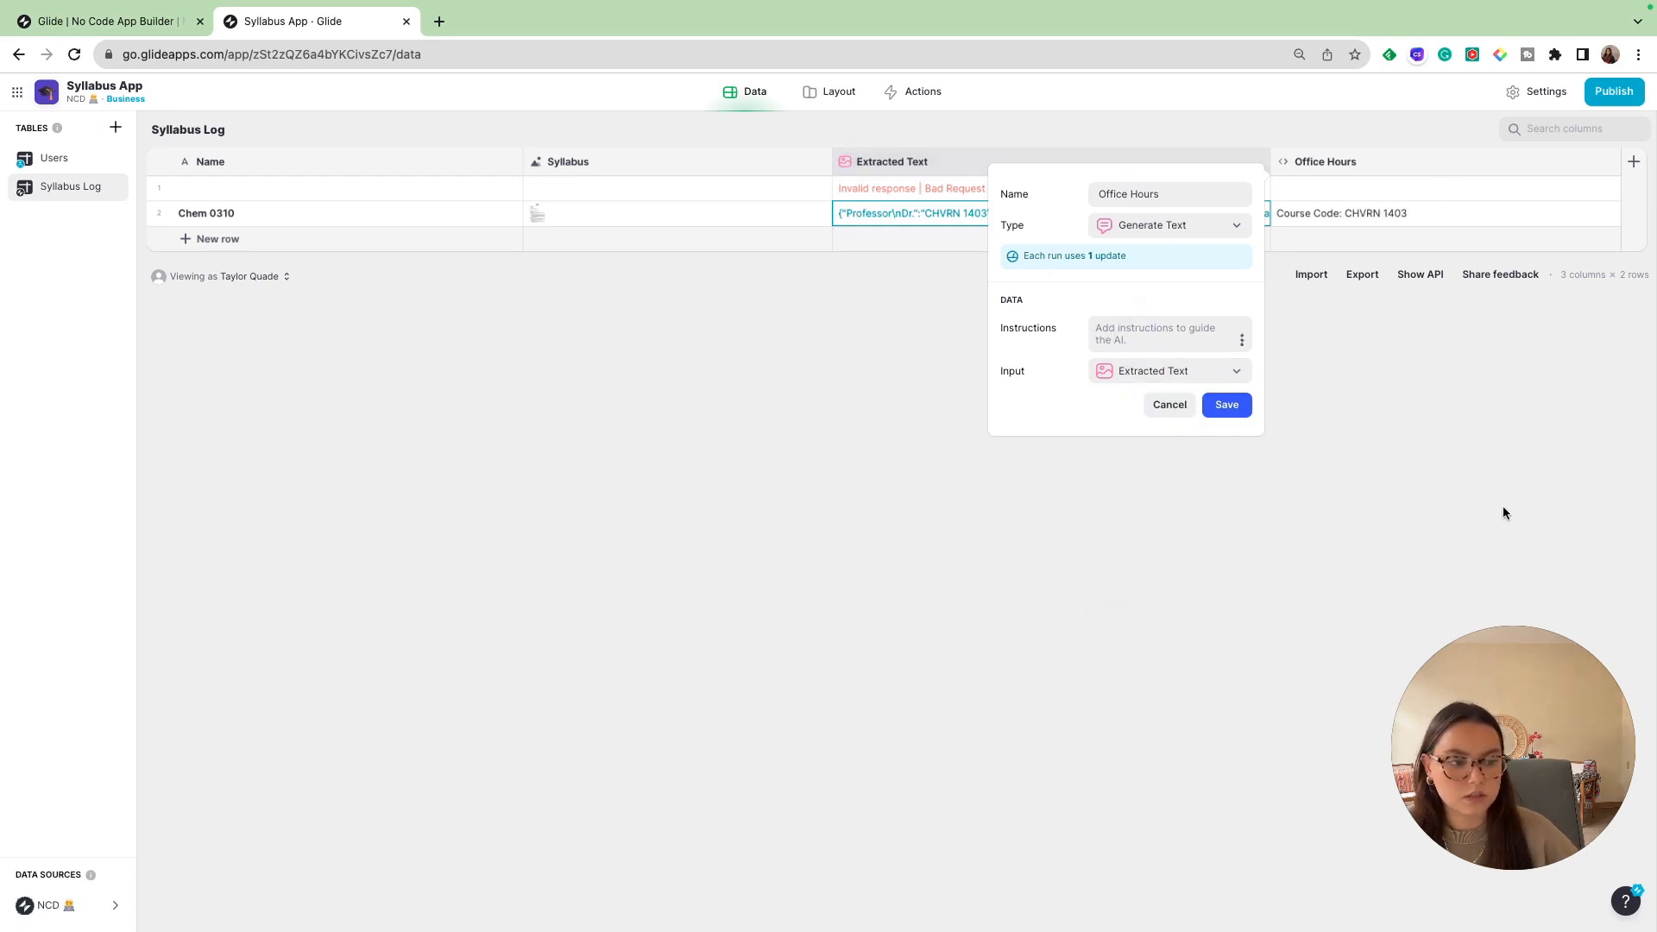
type("Give me a")
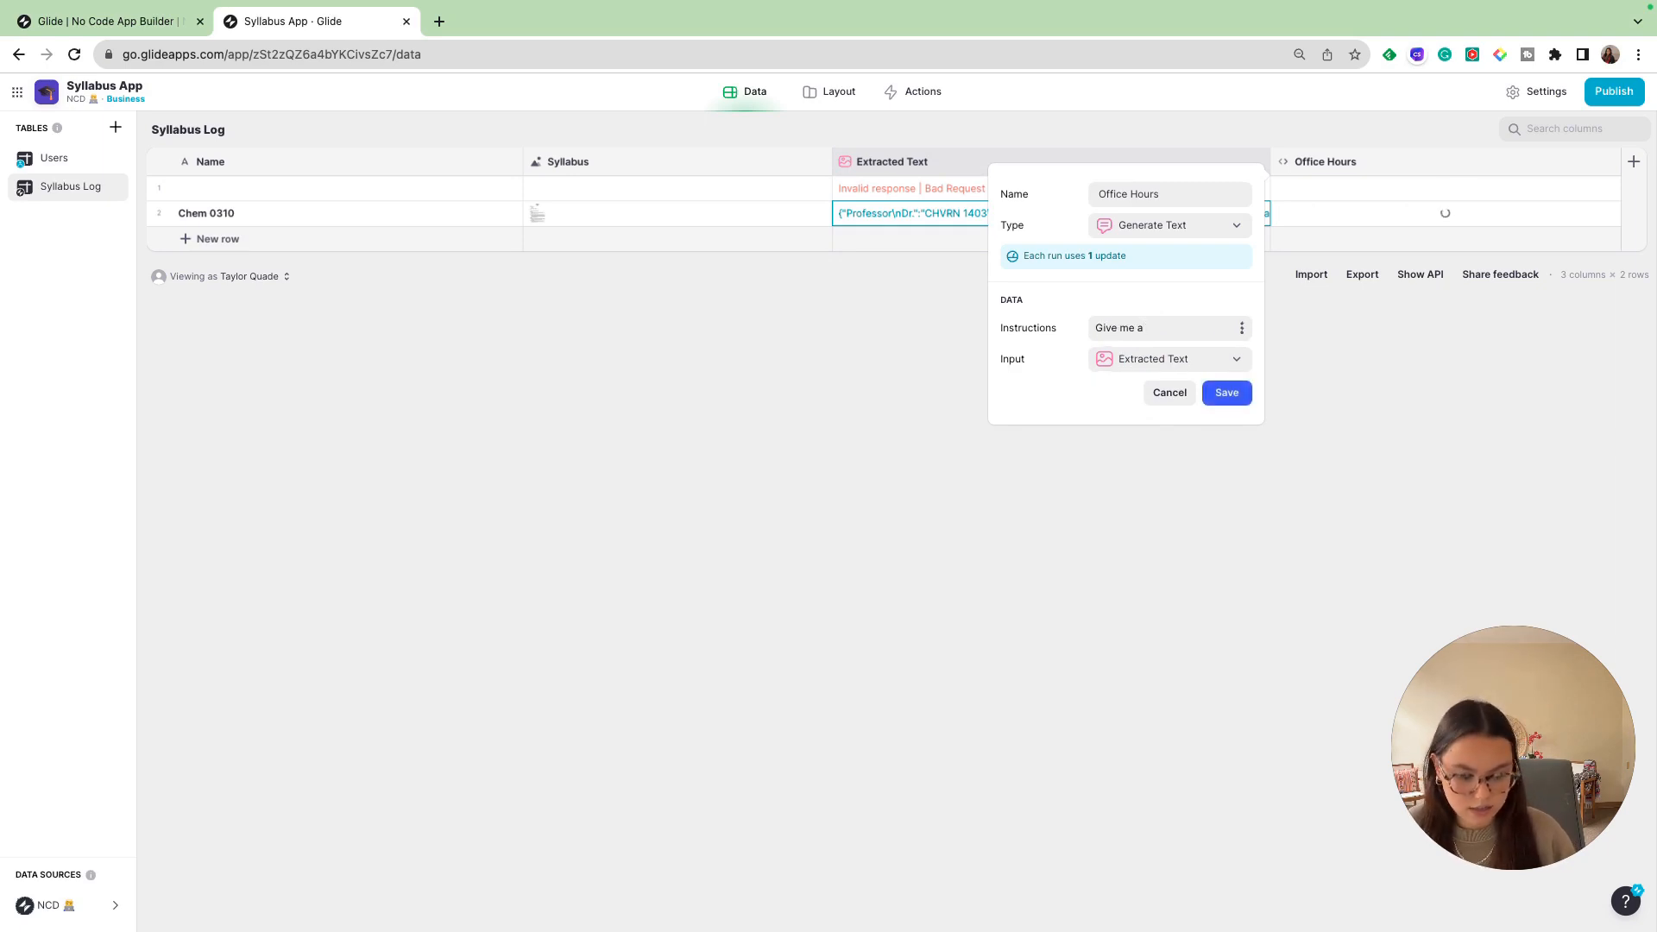
type("day and time")
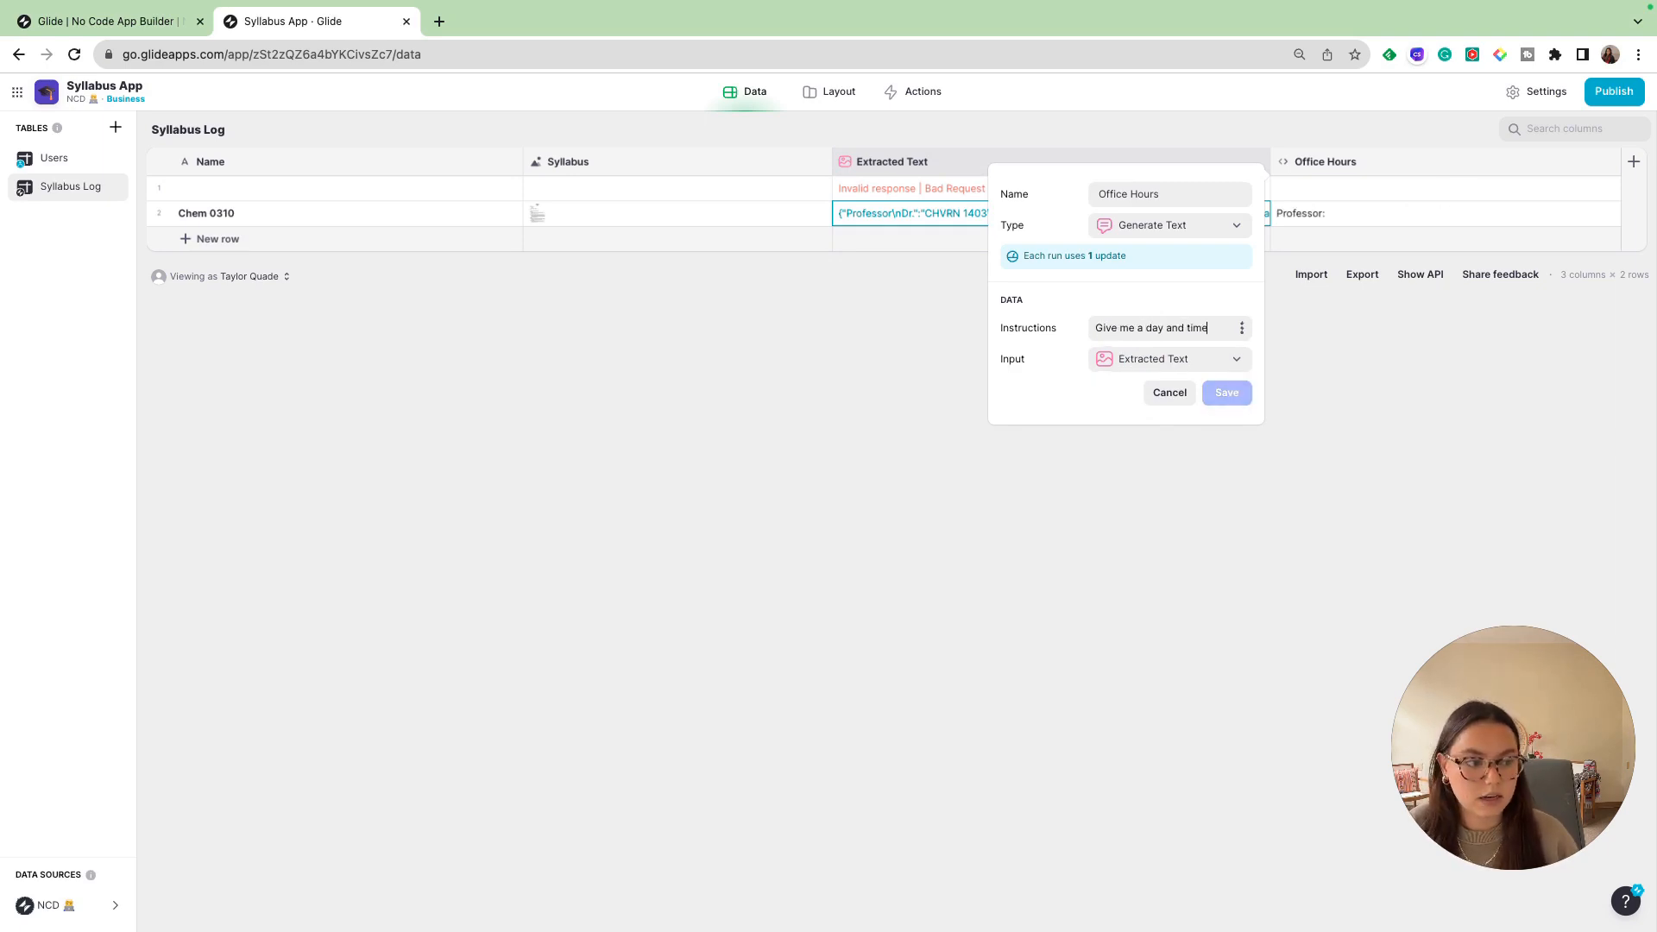
type(" of the \"Office Hours")
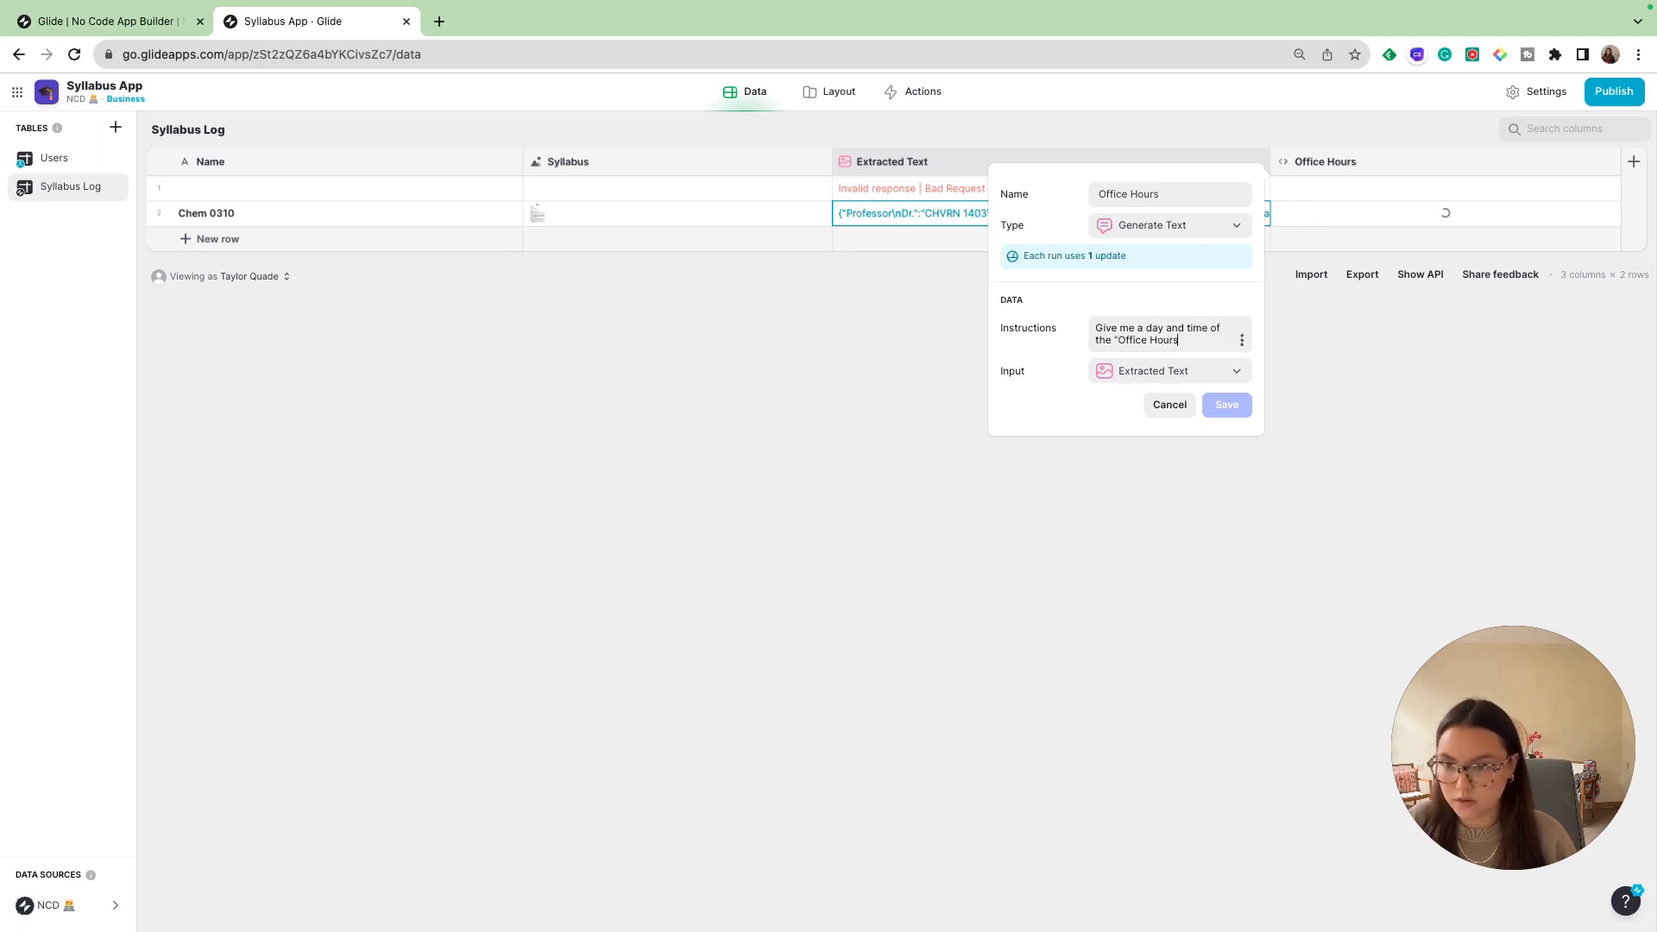
type("\" and keep it con")
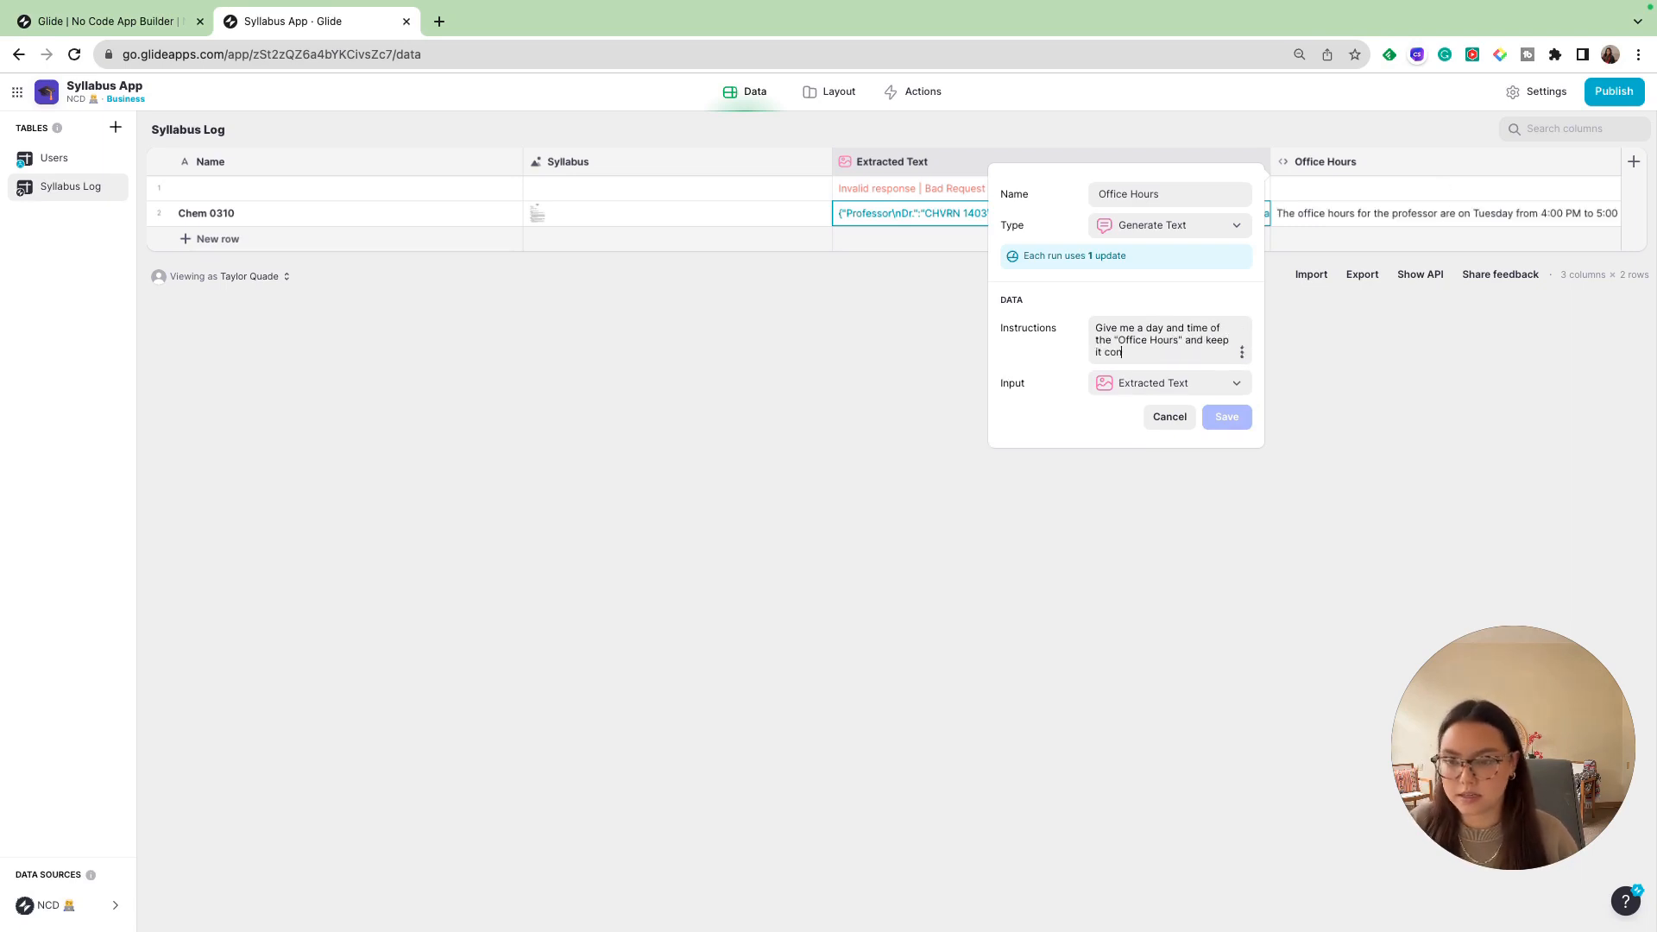
left_click(1224, 417)
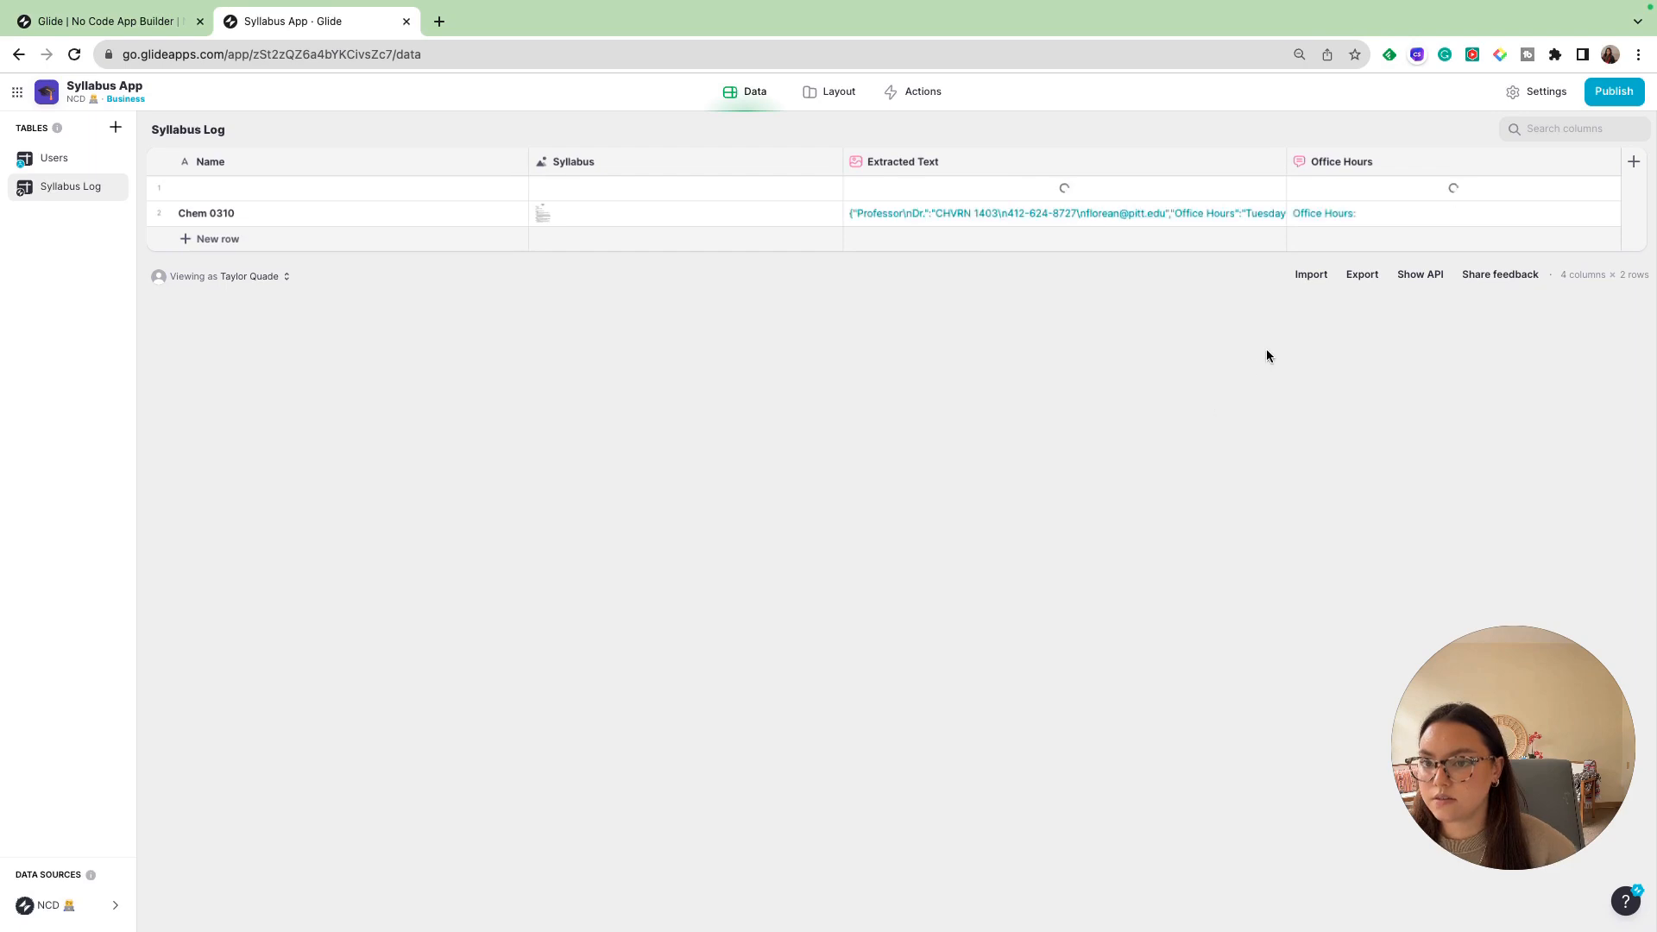
double_click(1366, 214)
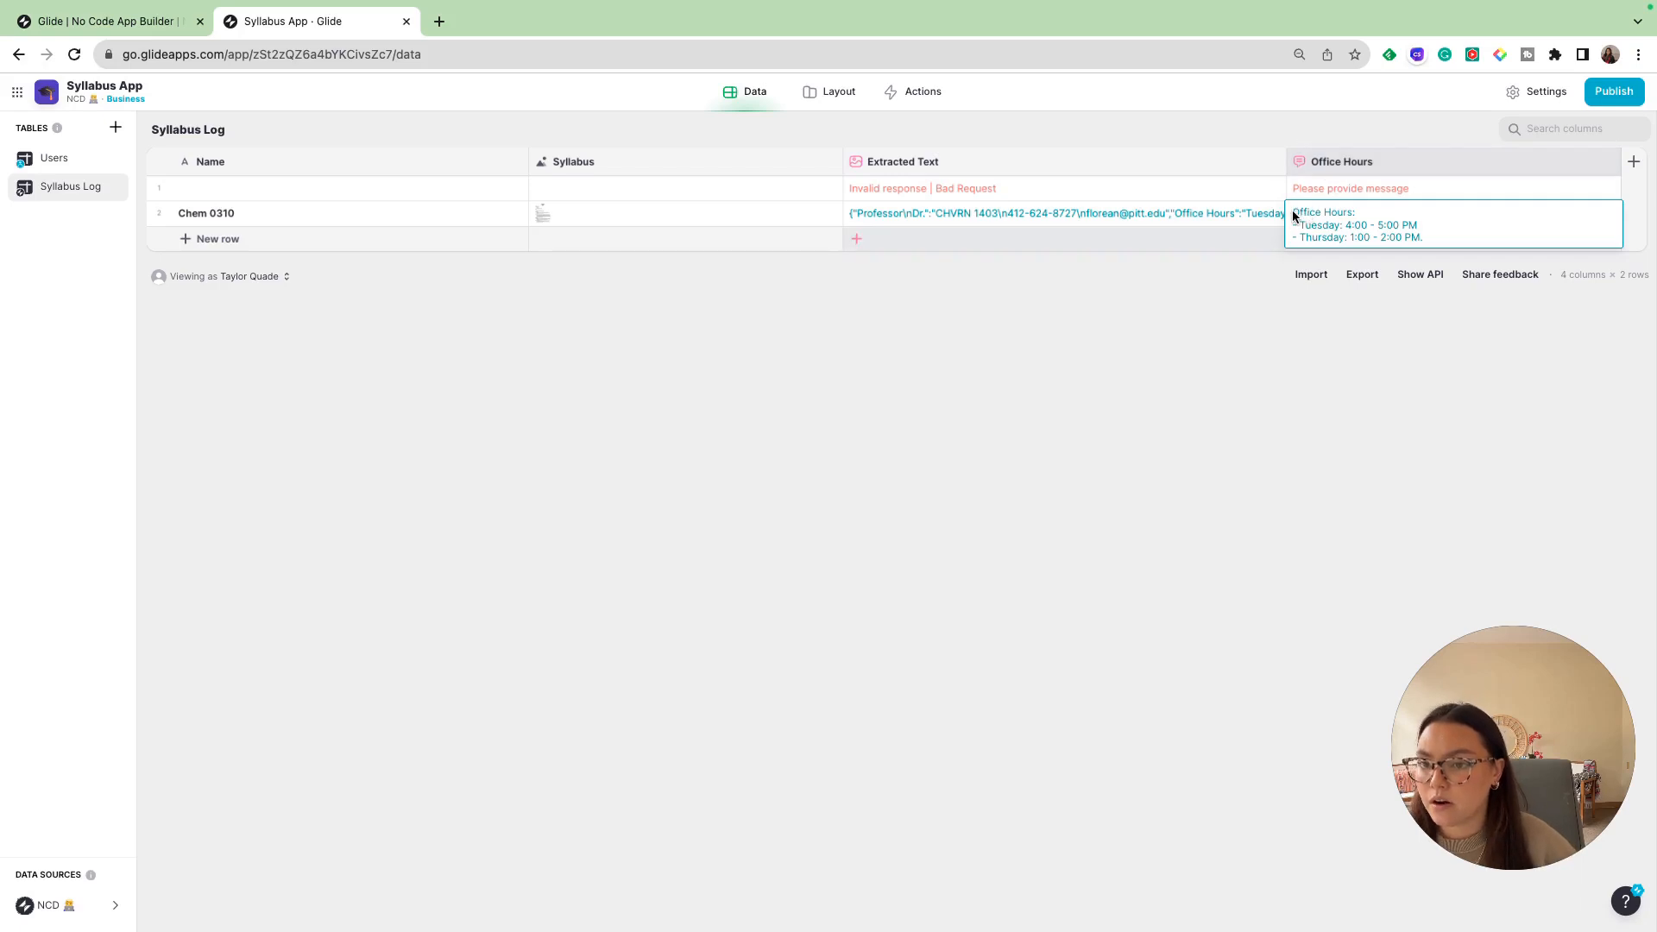
left_click_drag(1294, 216, 1375, 210)
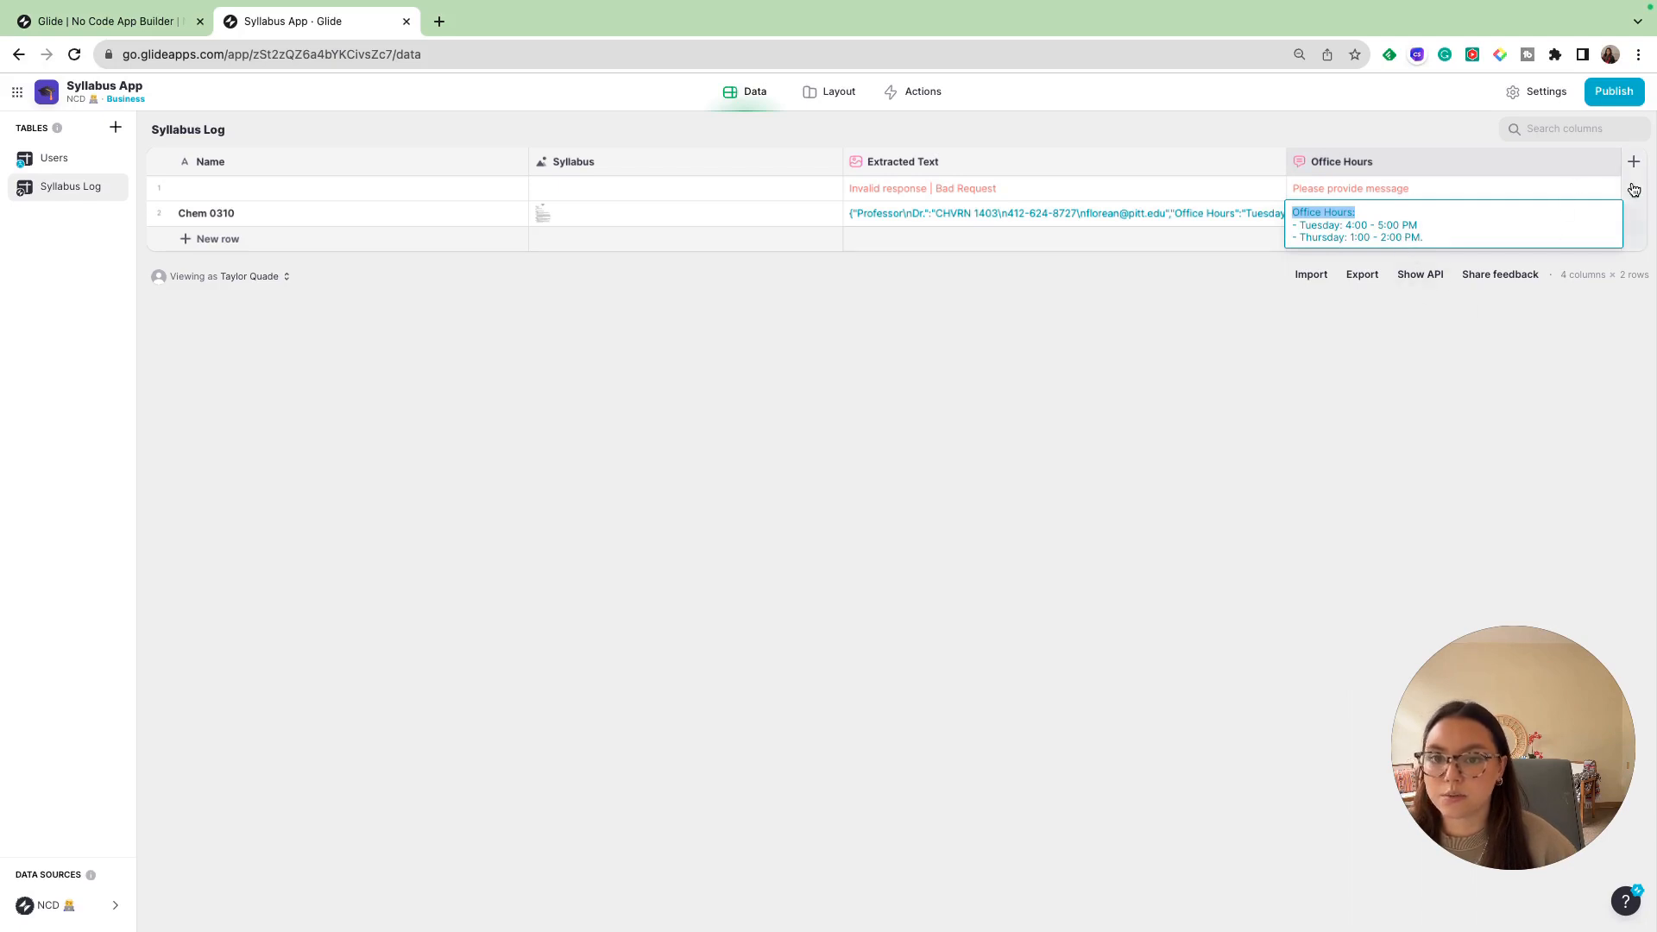
- Add an AI Text to Number column named "Phone Number" to the Syllabus Log table with Extracted Text as its input
left_click(1633, 161)
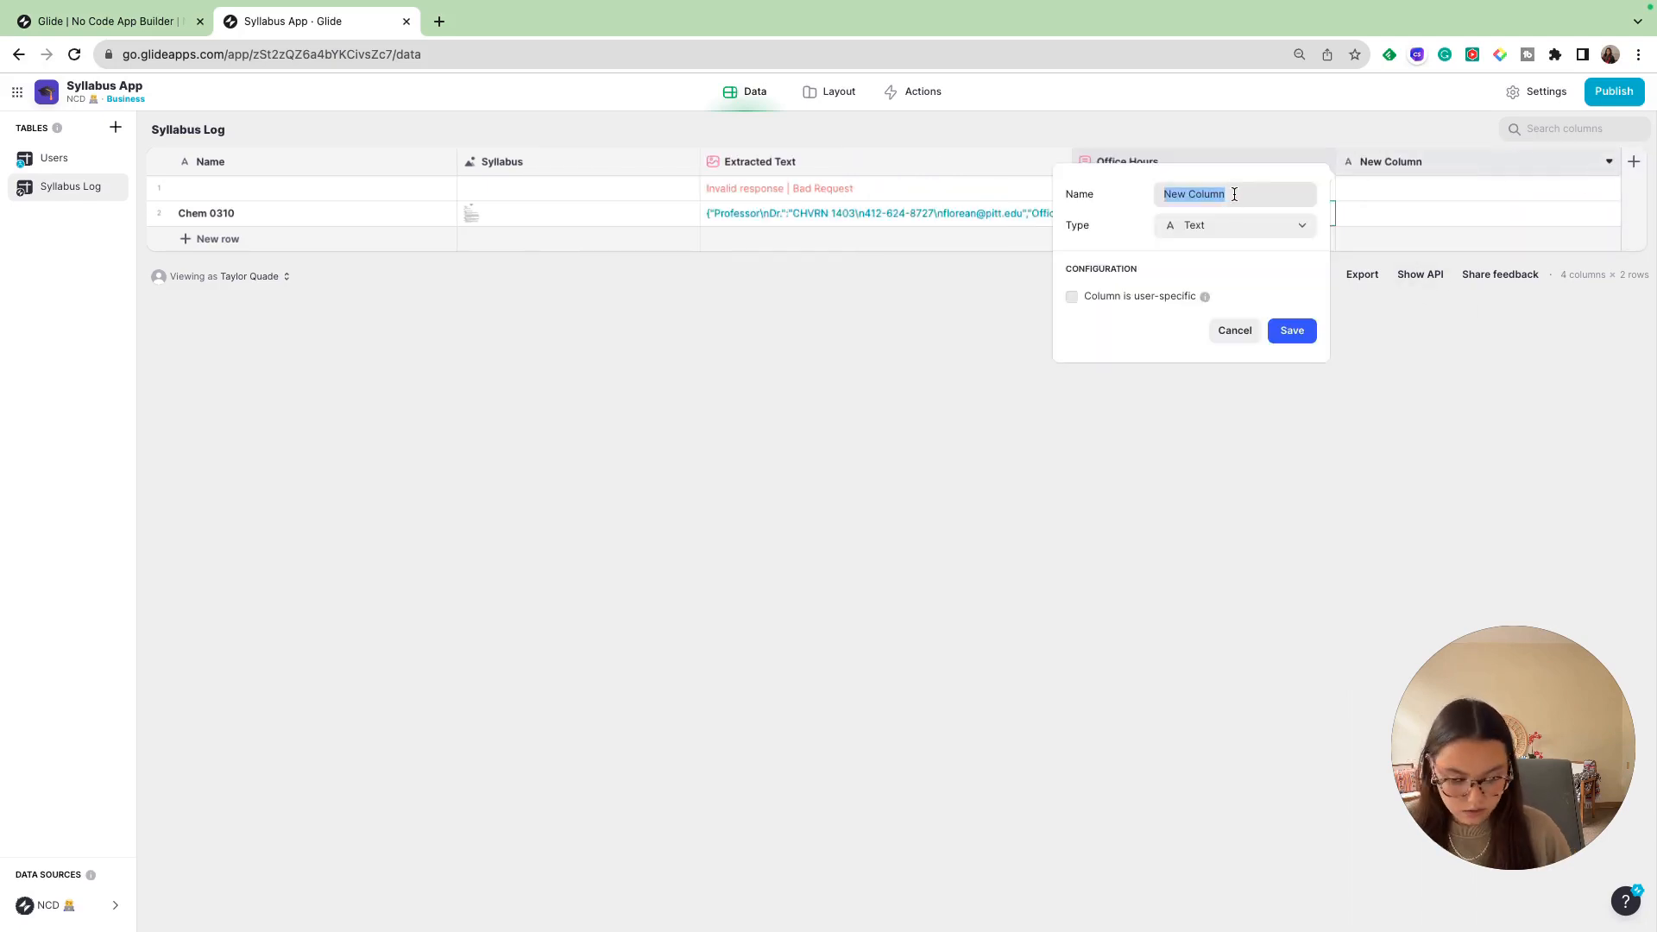
type("Php")
key("BackSpace")
type("o")
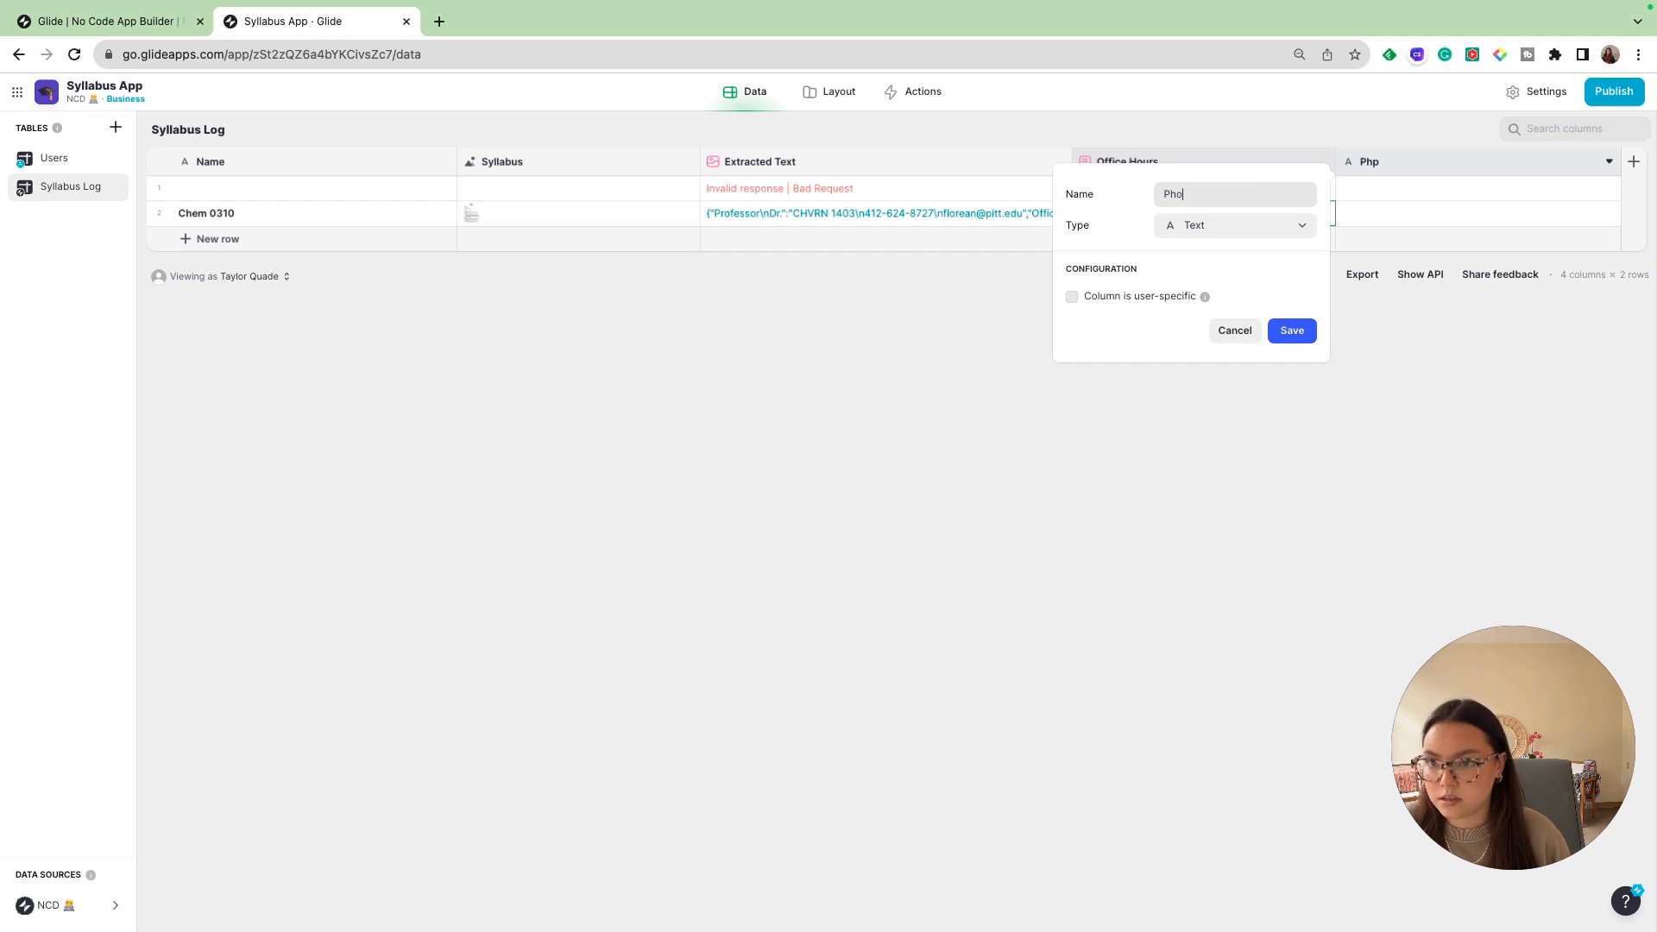
type("ne Number")
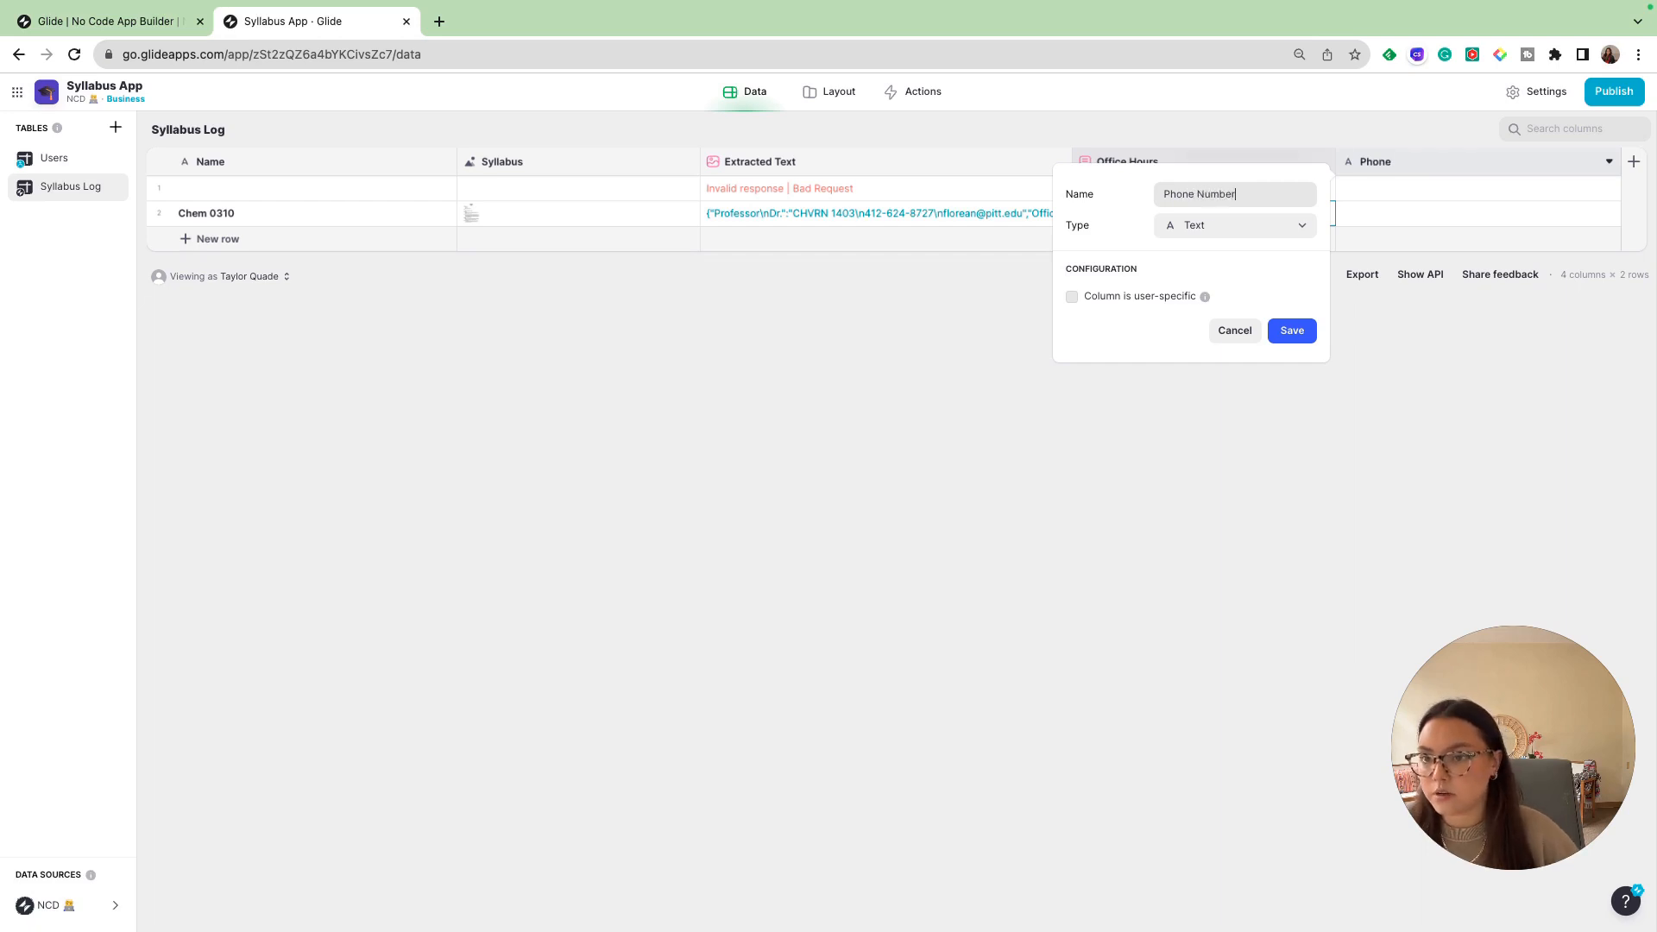
left_click(1227, 230)
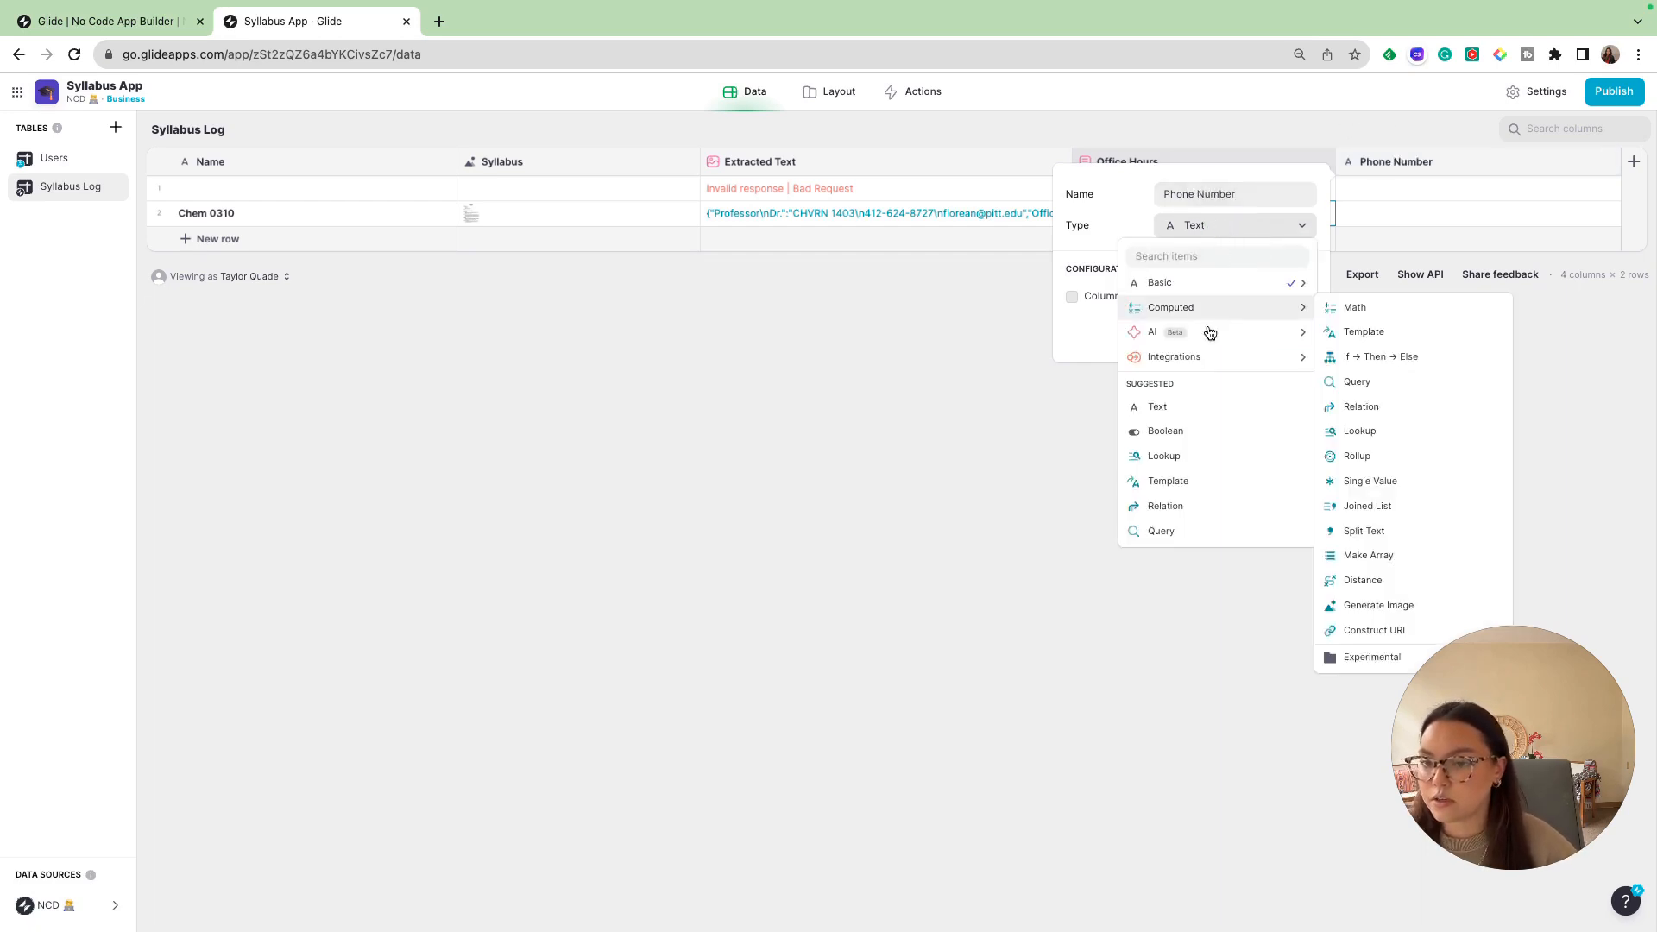
mouse_move(1205, 332)
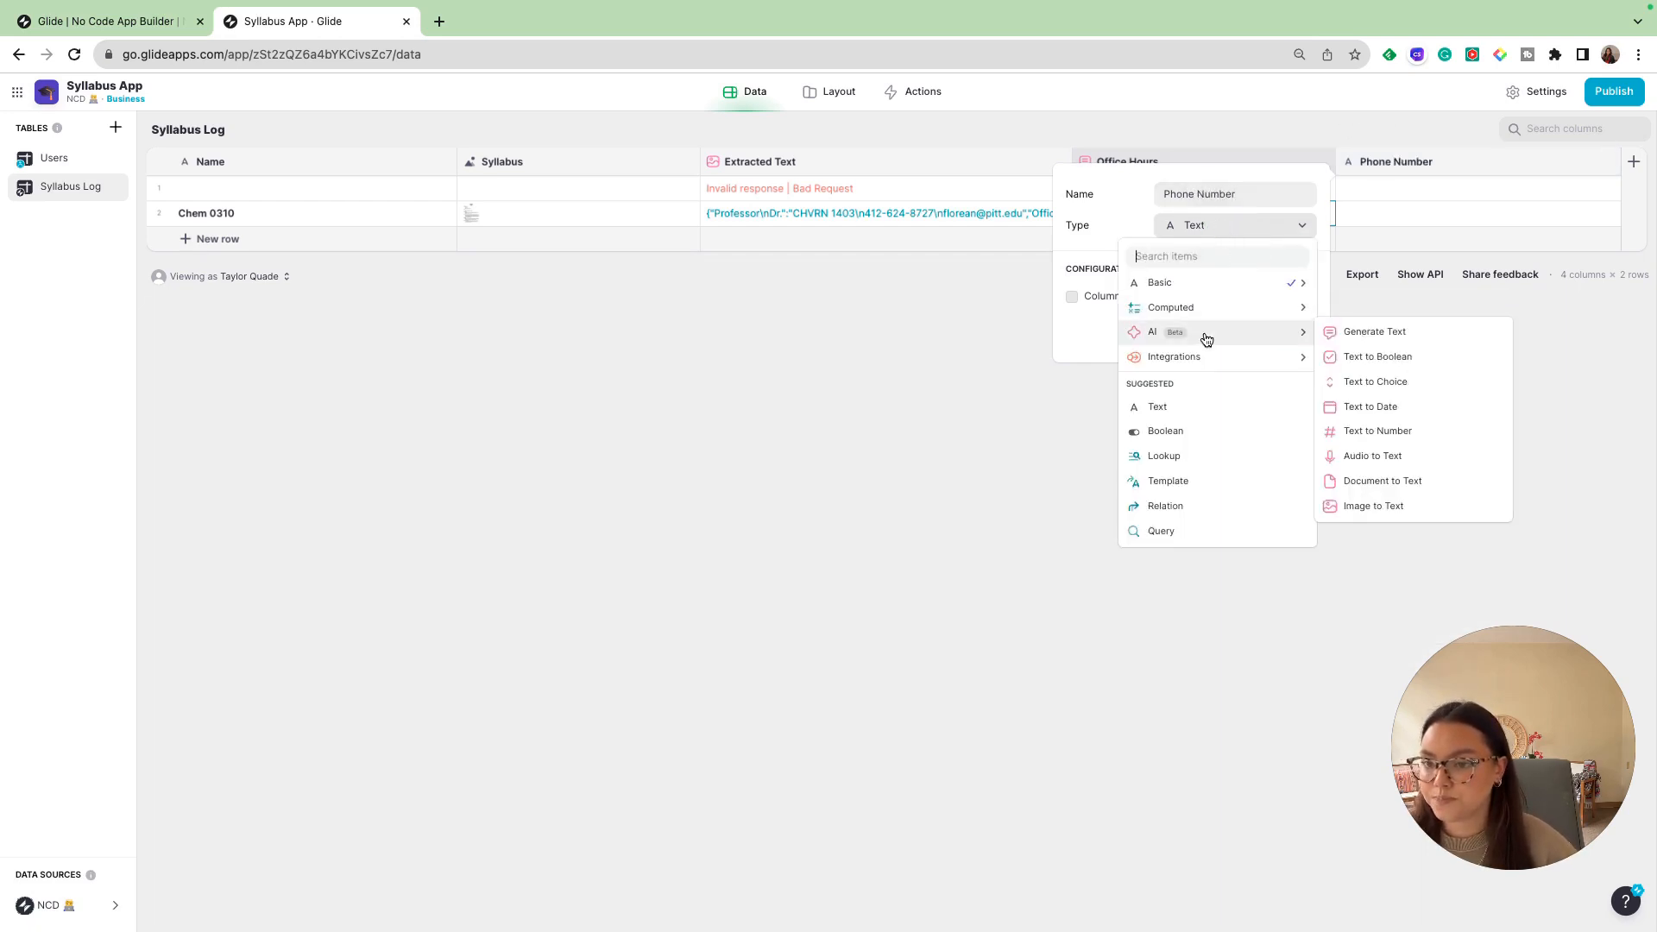
left_click(1372, 431)
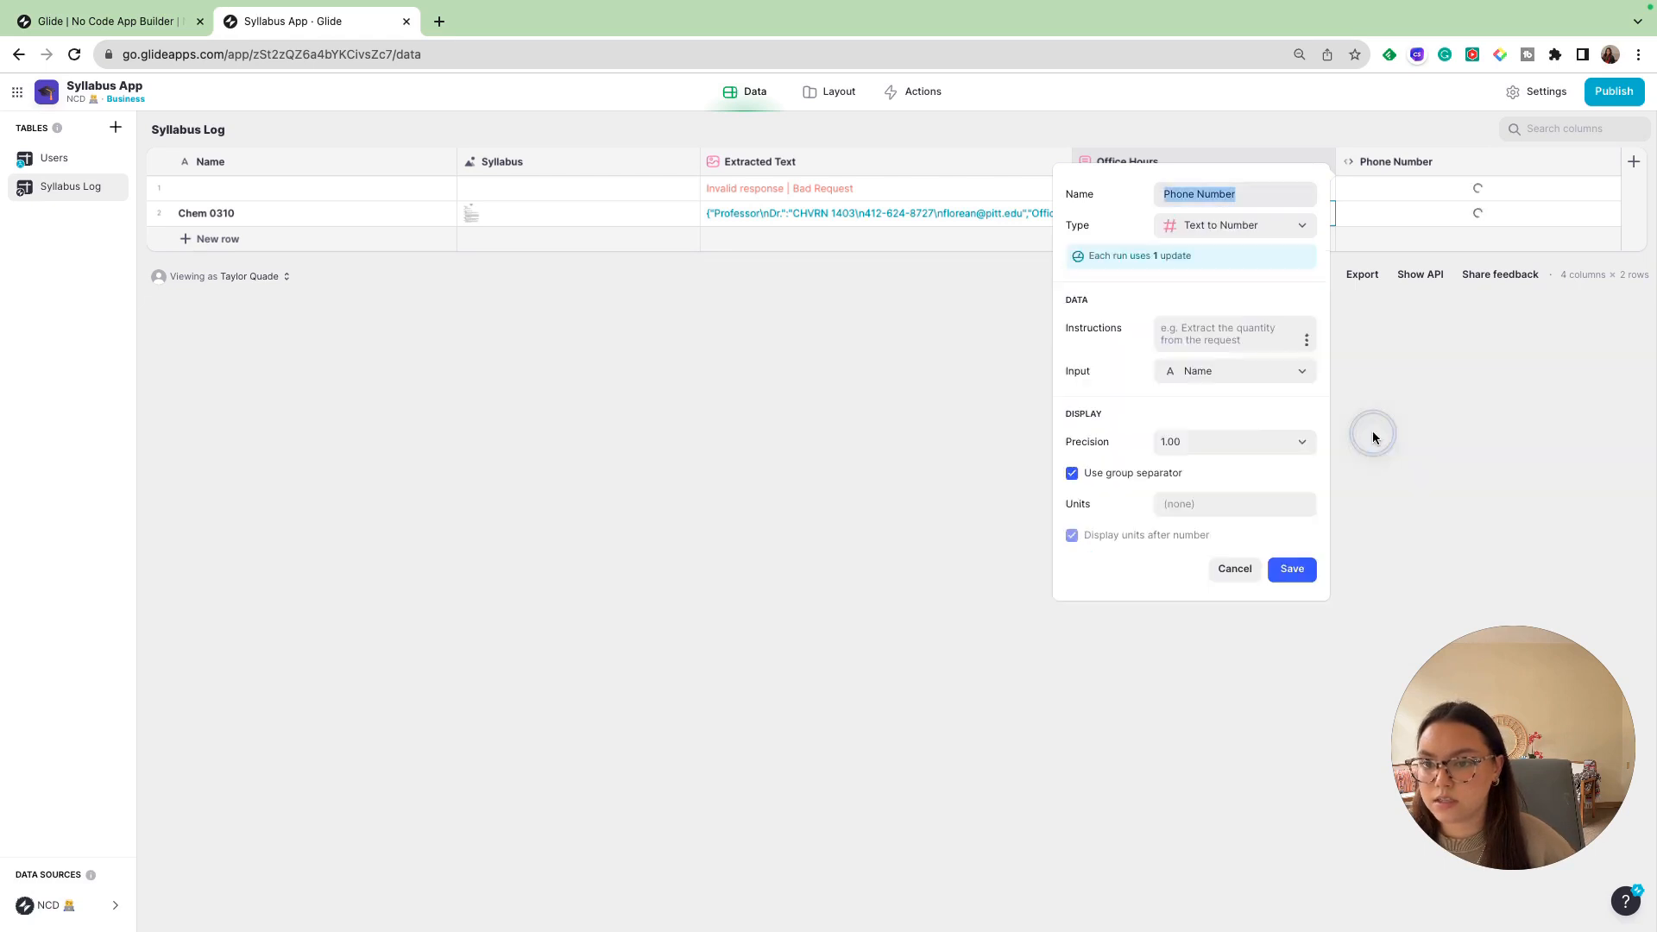
left_click(1210, 373)
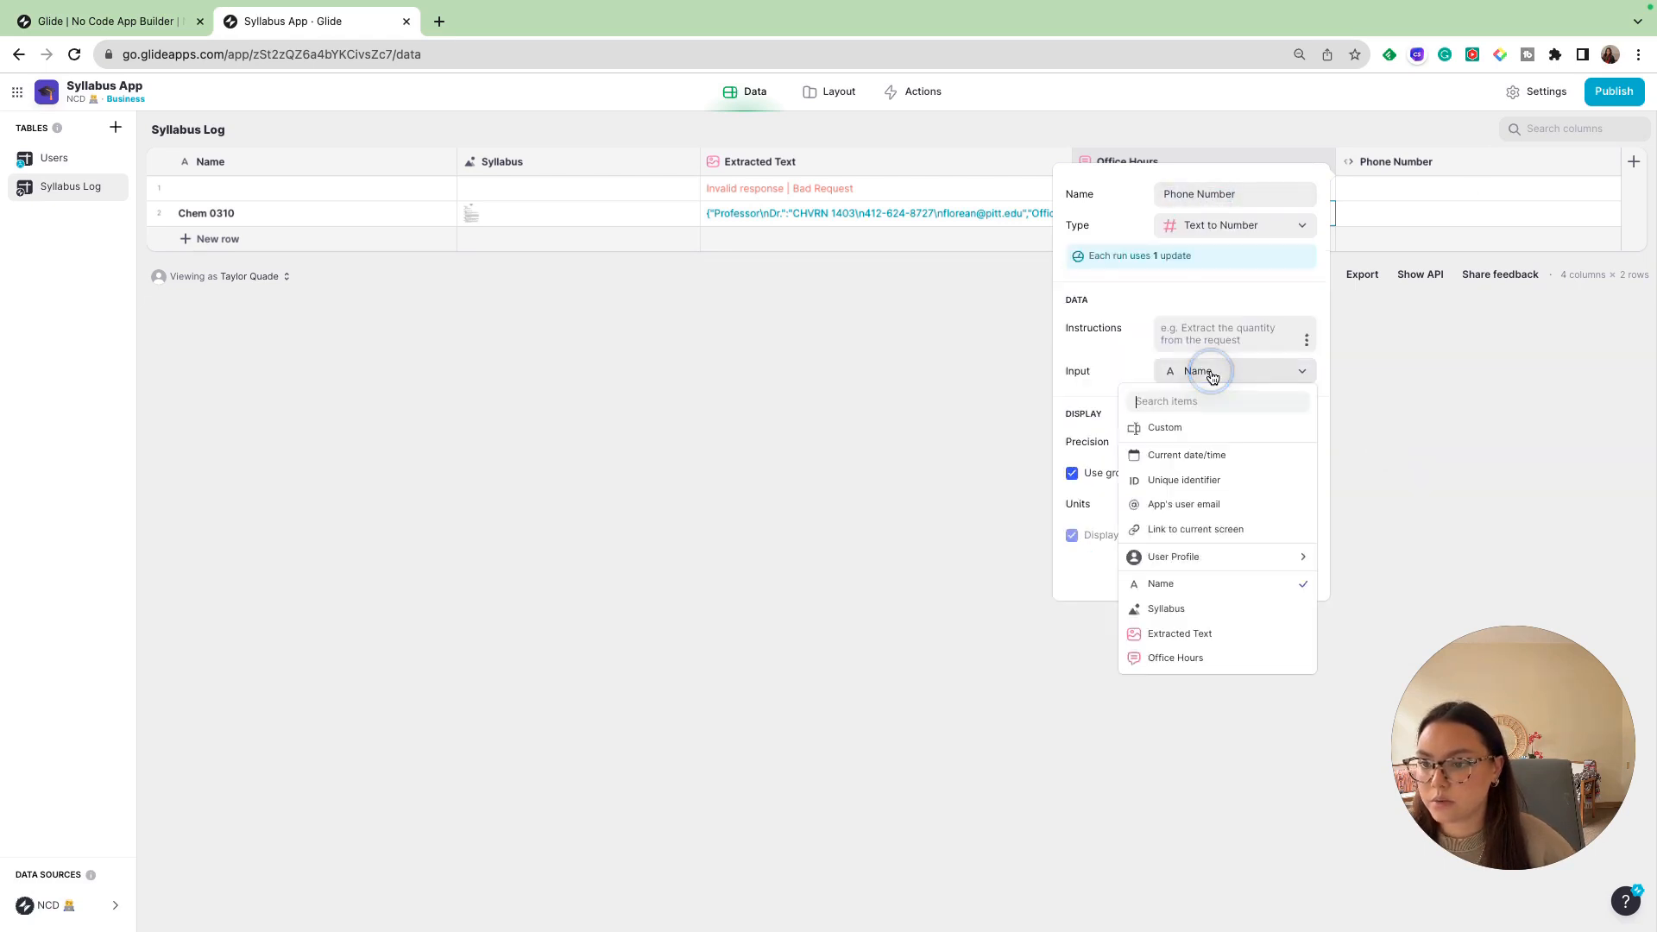
left_click(1230, 633)
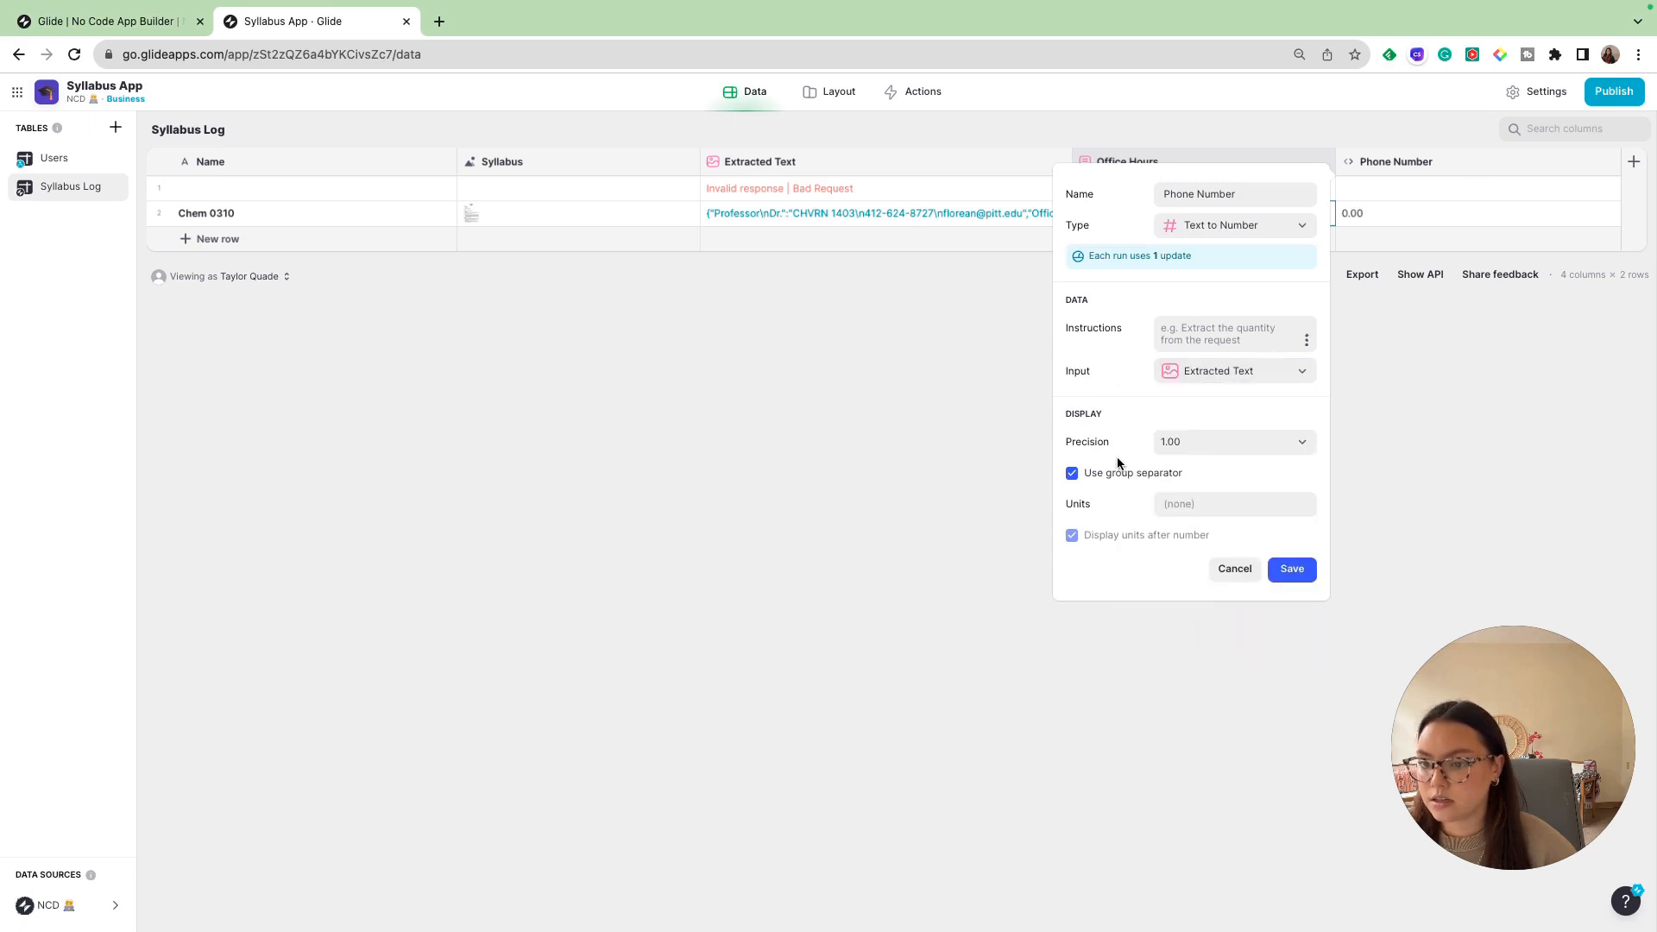
- Set the Phone Number column's instructions to "give me the phone number from the extracted text"
left_click(1221, 328)
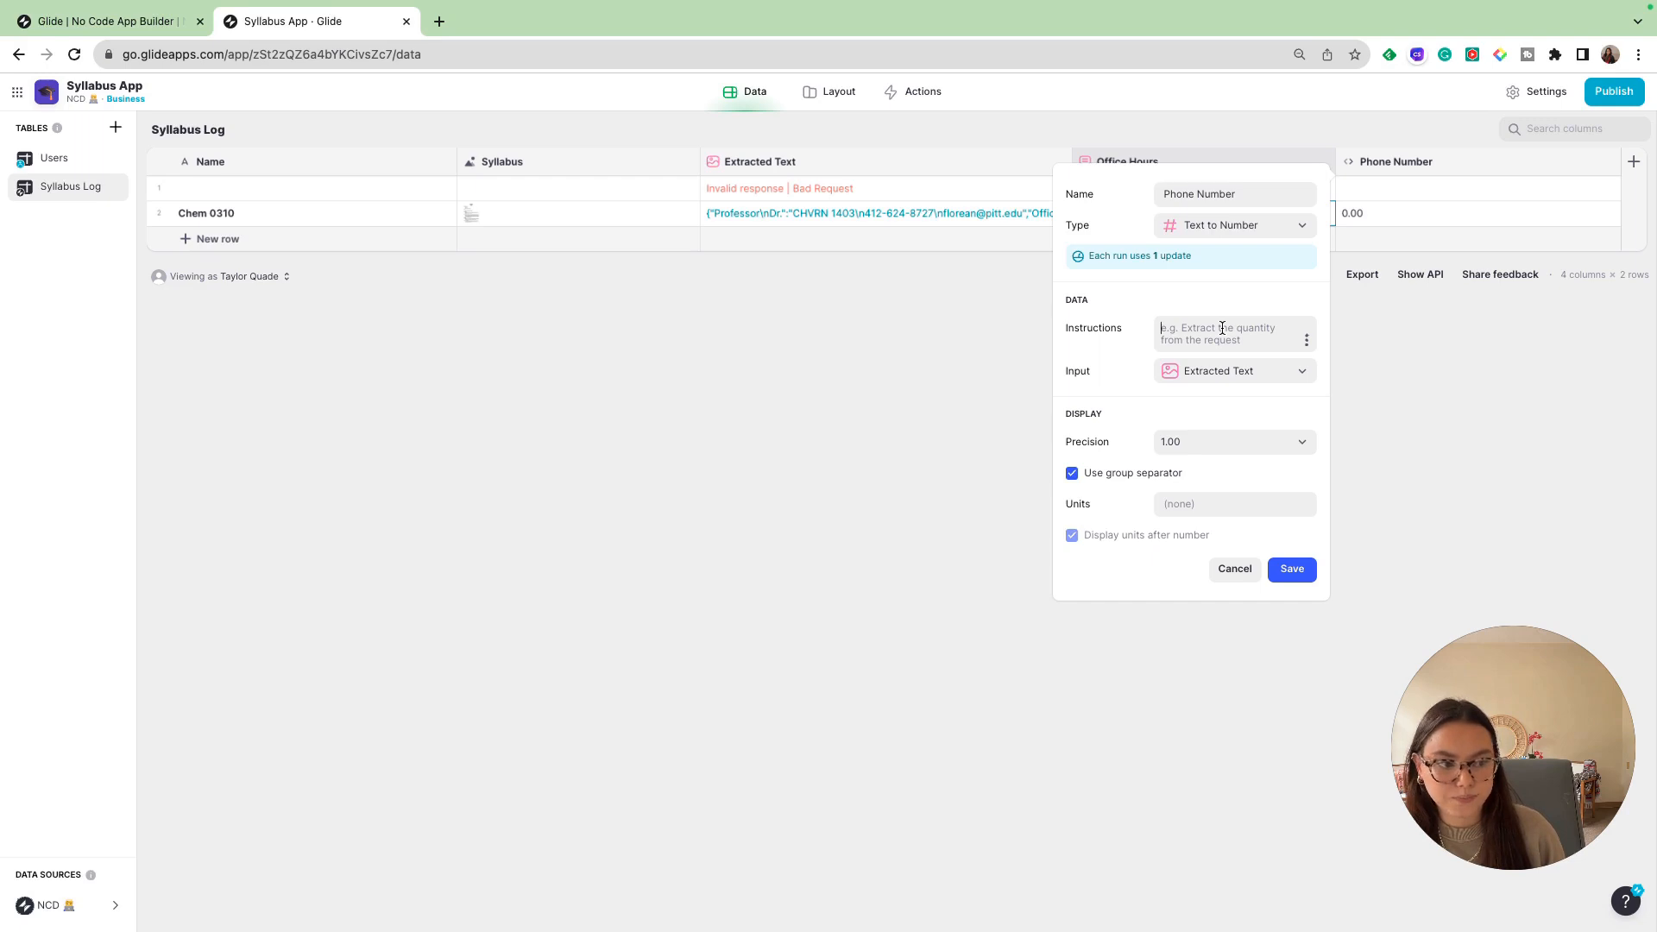
type("Extract the p")
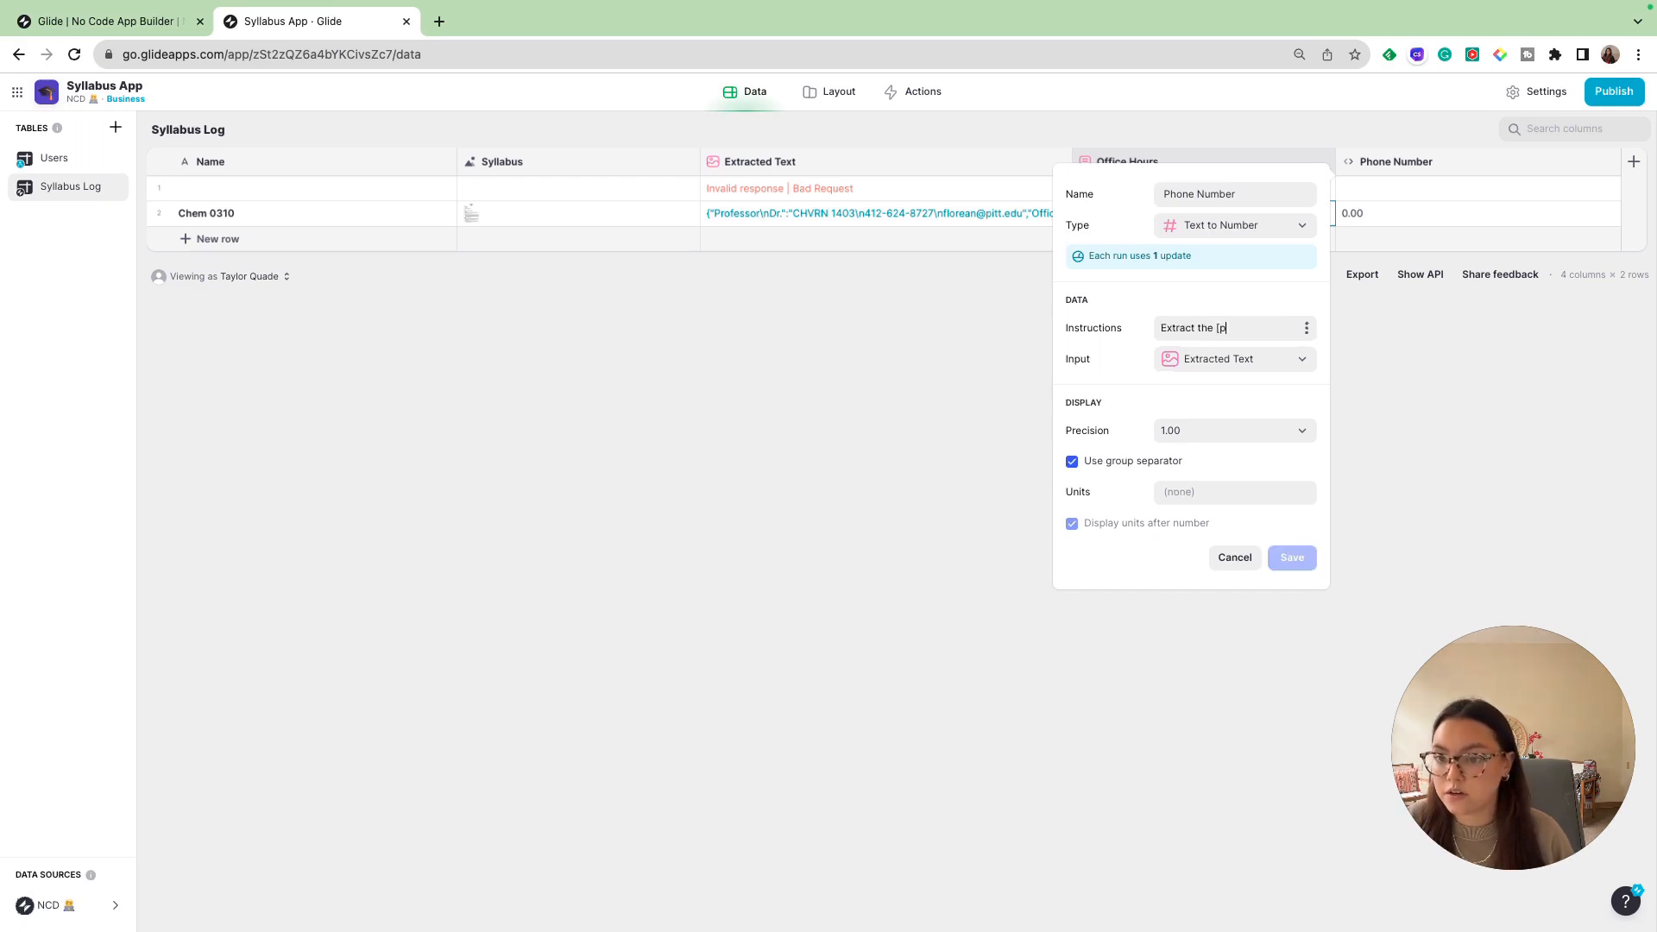
type("hone number form")
type(" the extra")
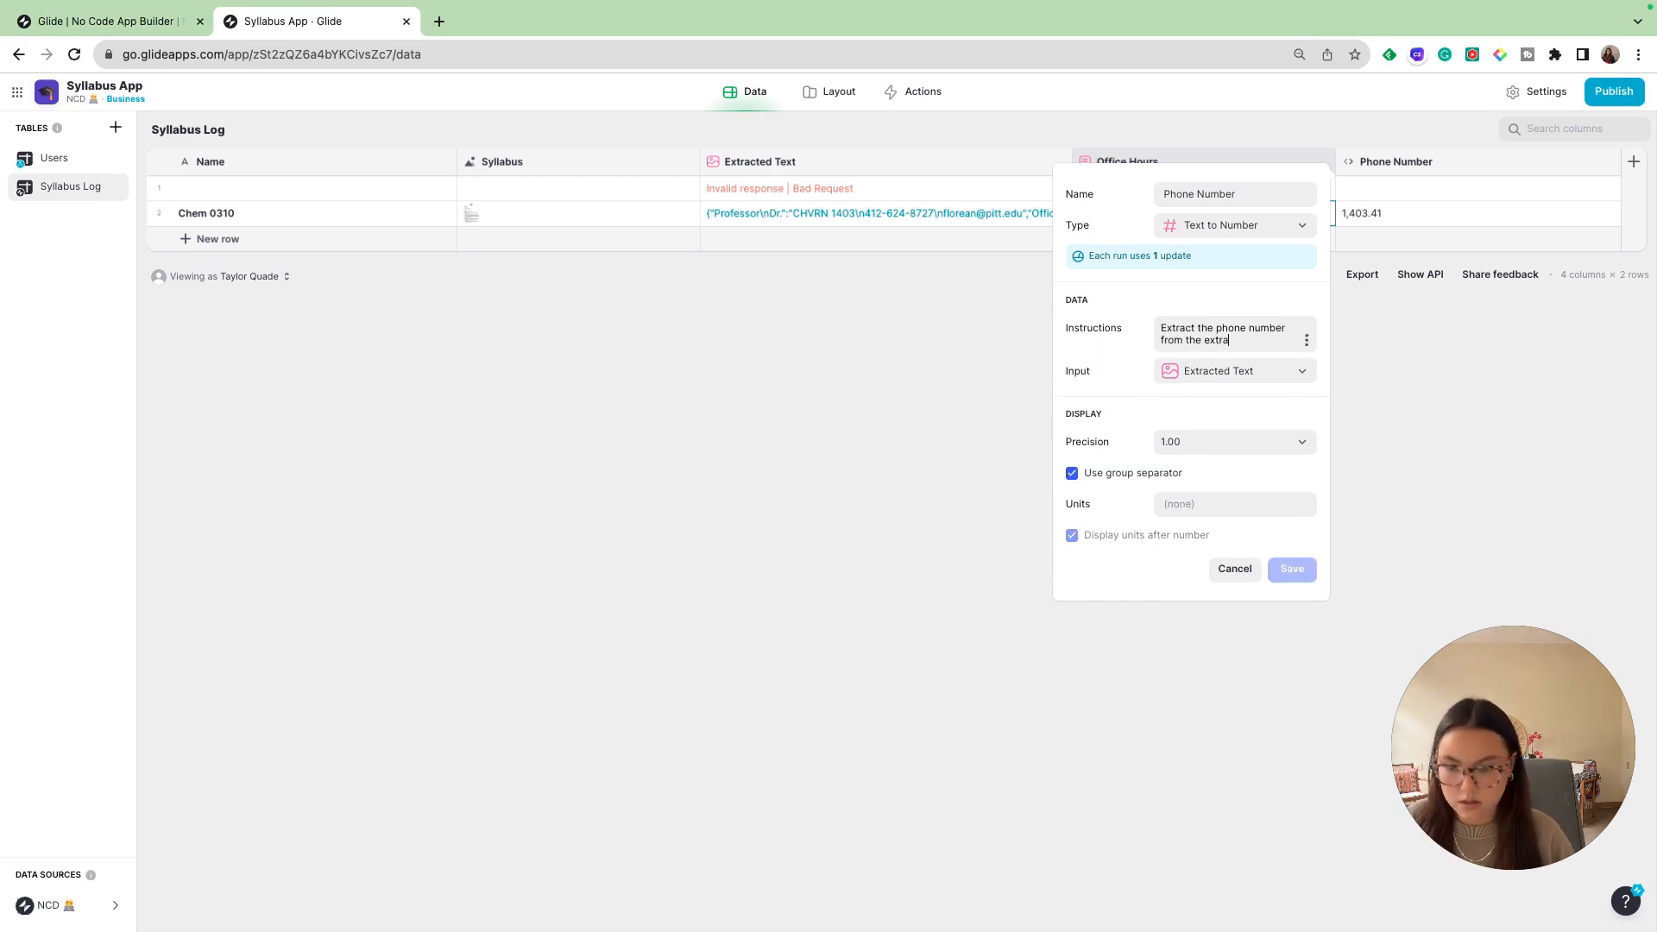
type("cted text")
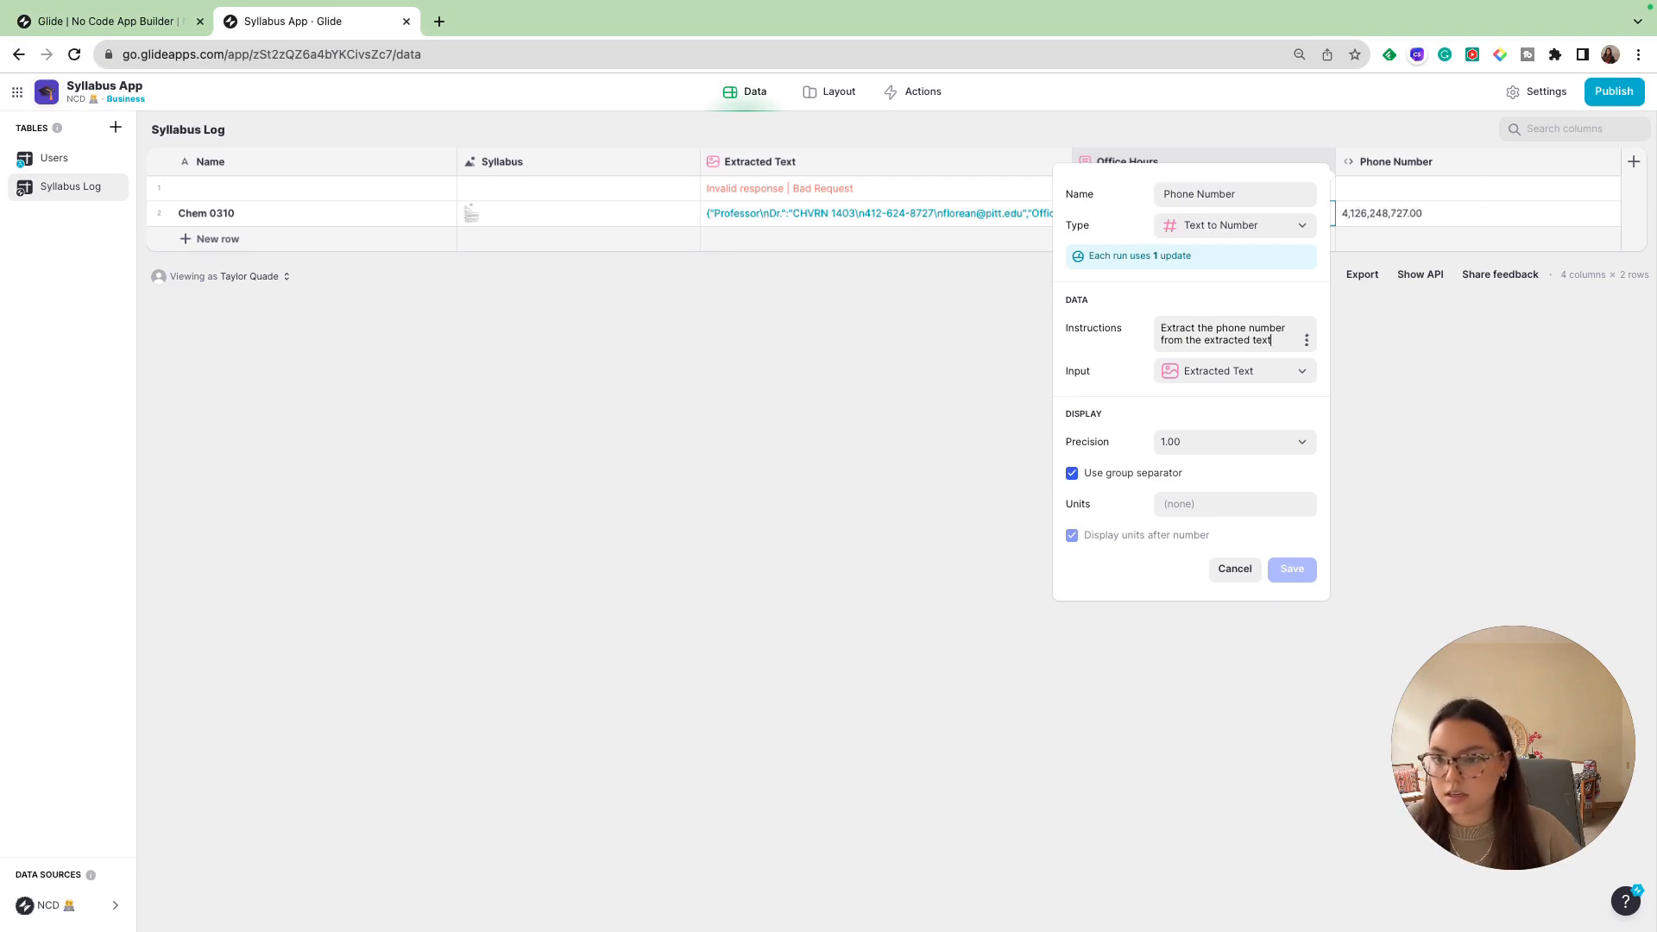
left_click(1160, 327)
double_click(1160, 327)
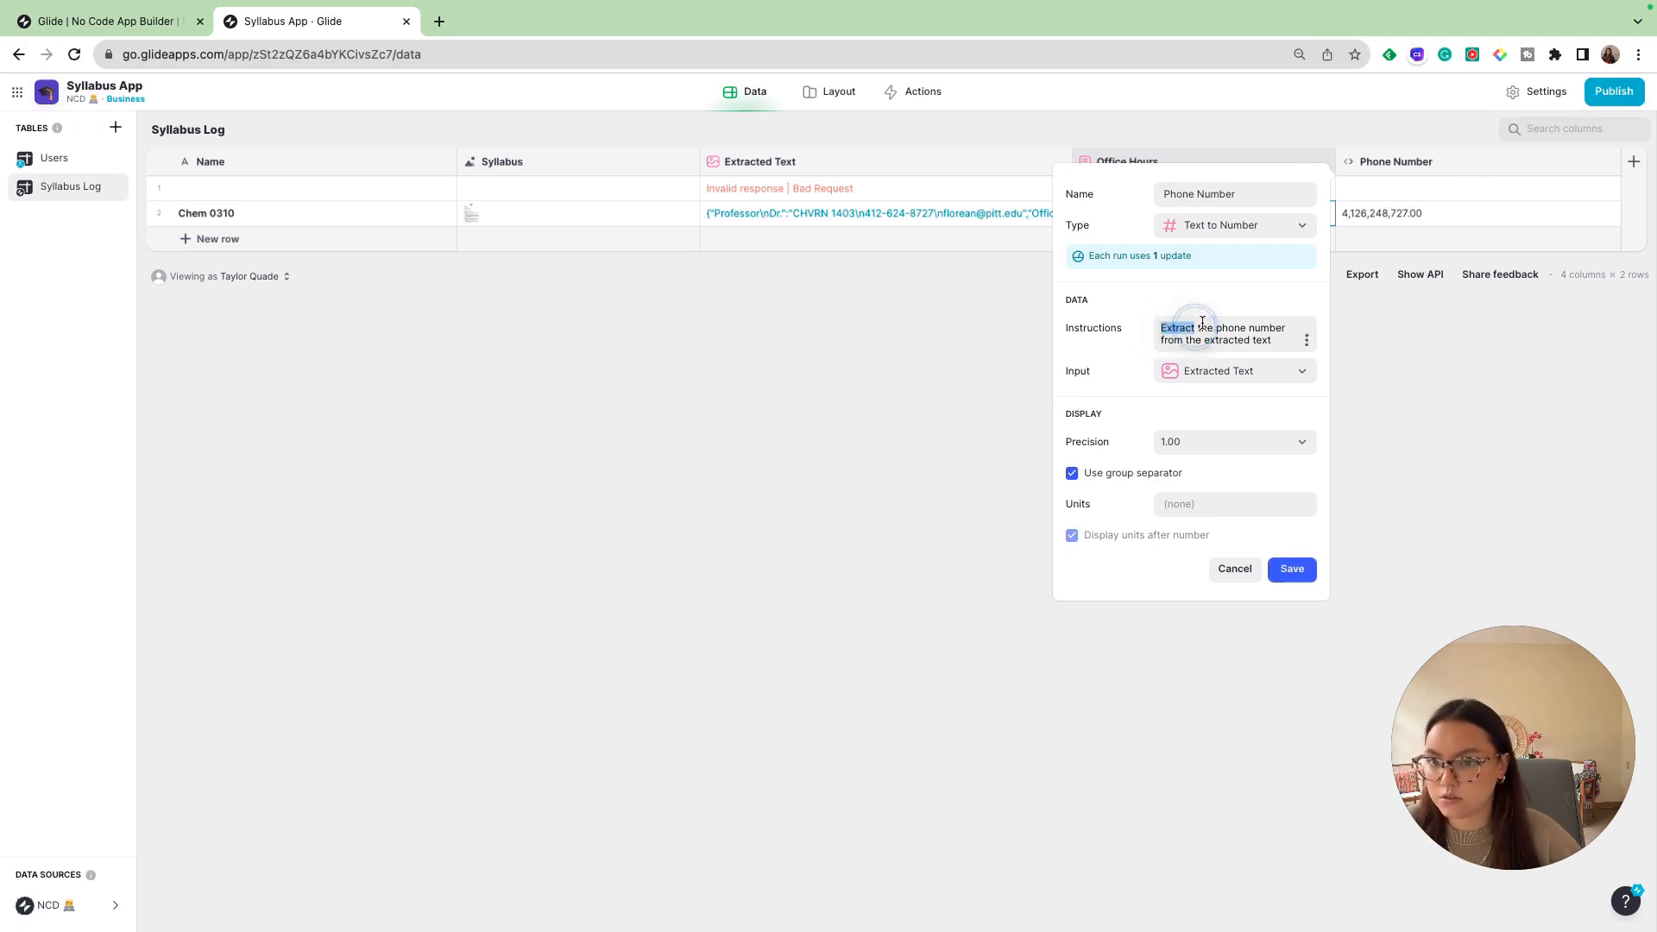
type("give me")
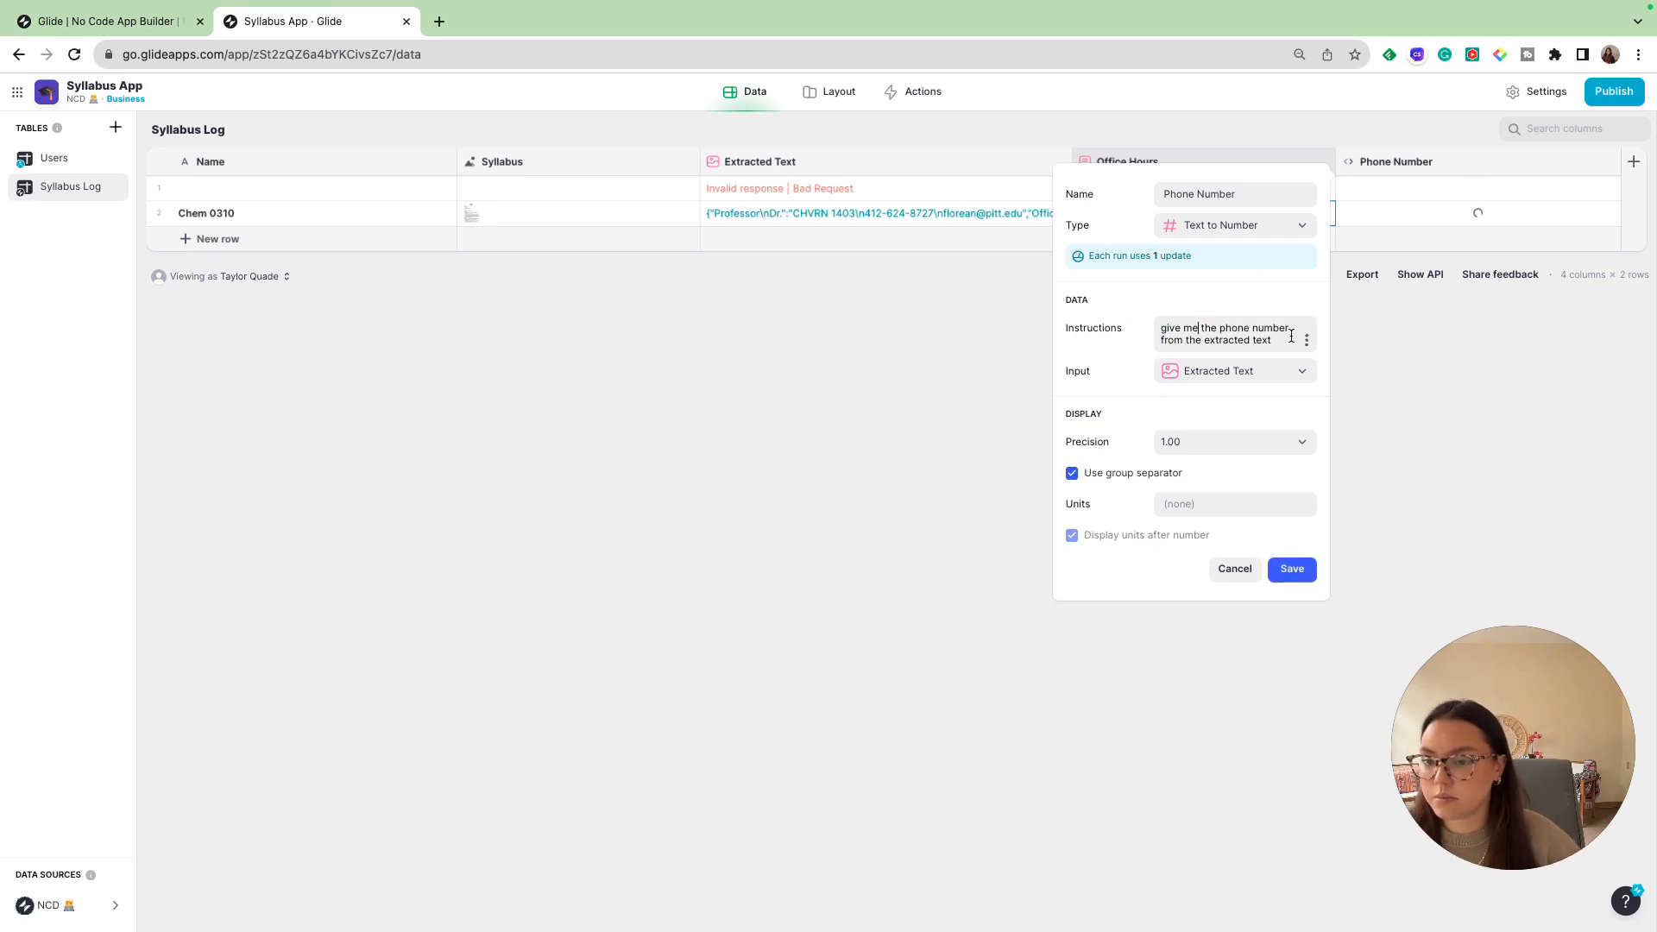
- Set the Phone Number column's precision to 1, turn off its group separator, and save the column
left_click(1187, 442)
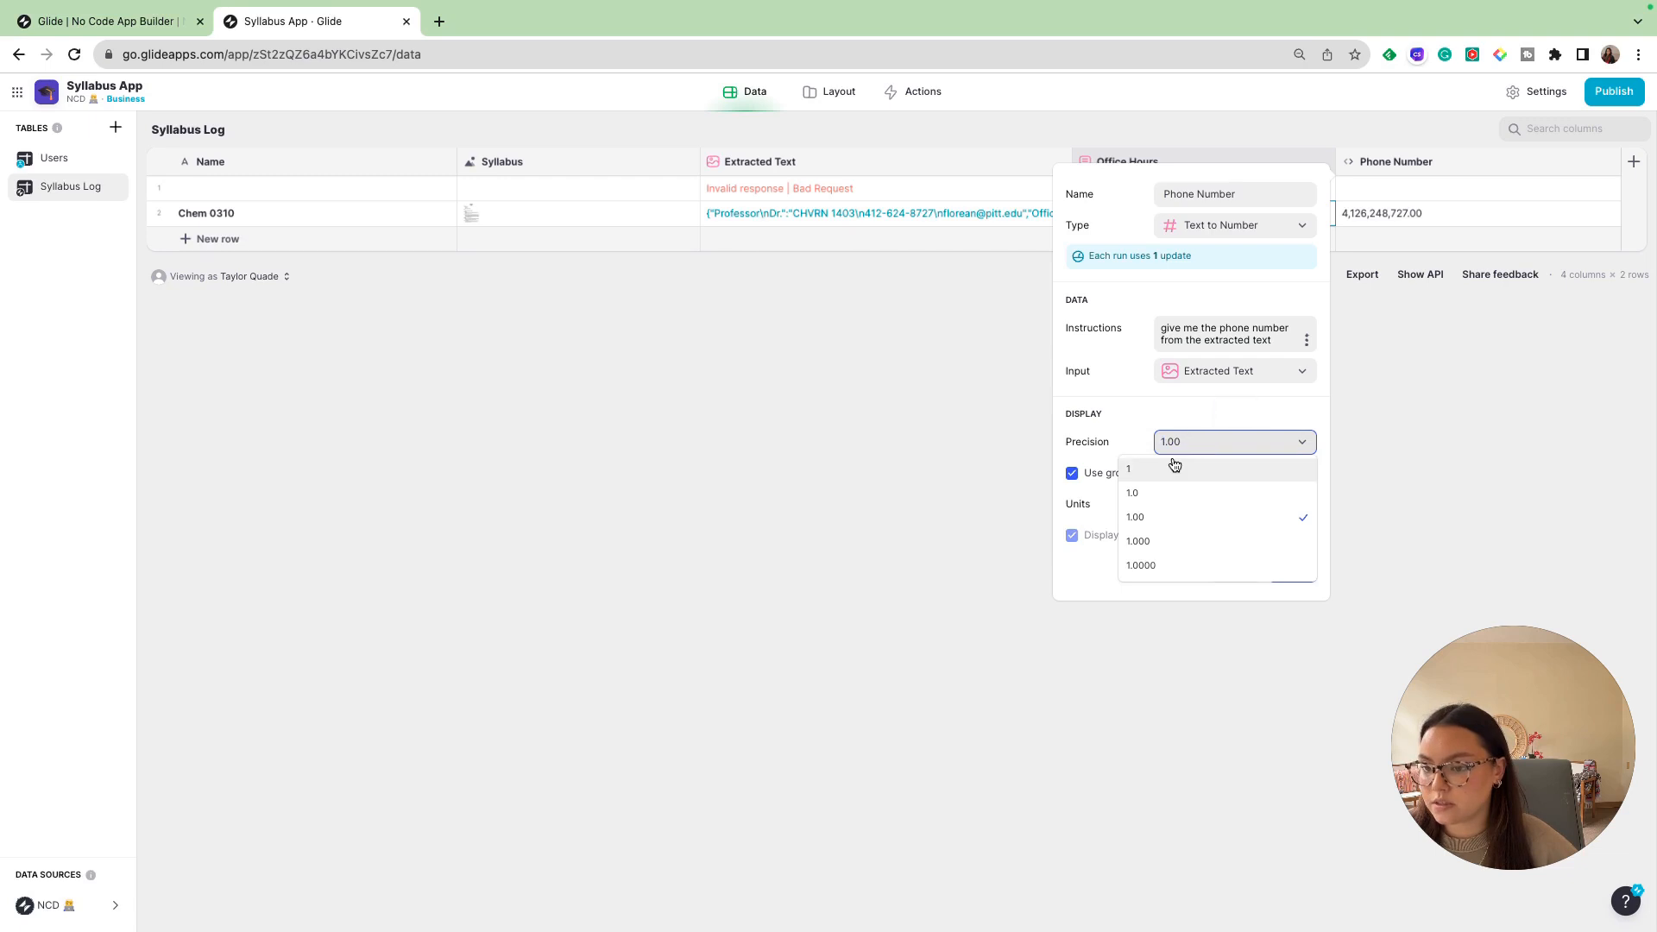
left_click(1175, 466)
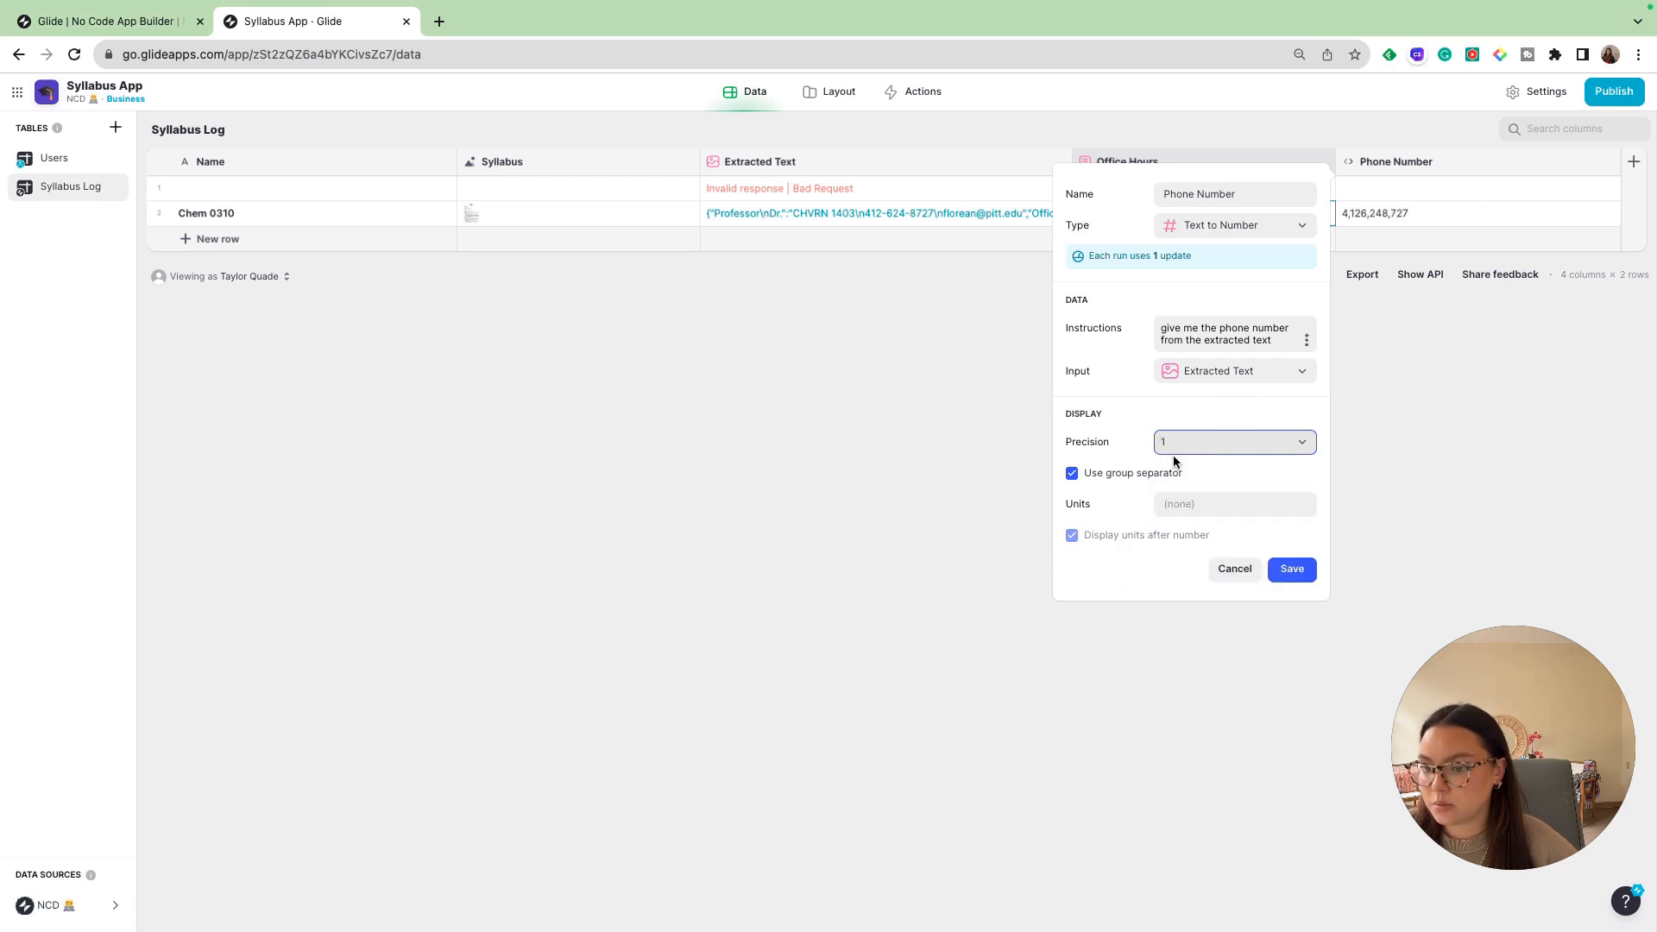
left_click(1071, 473)
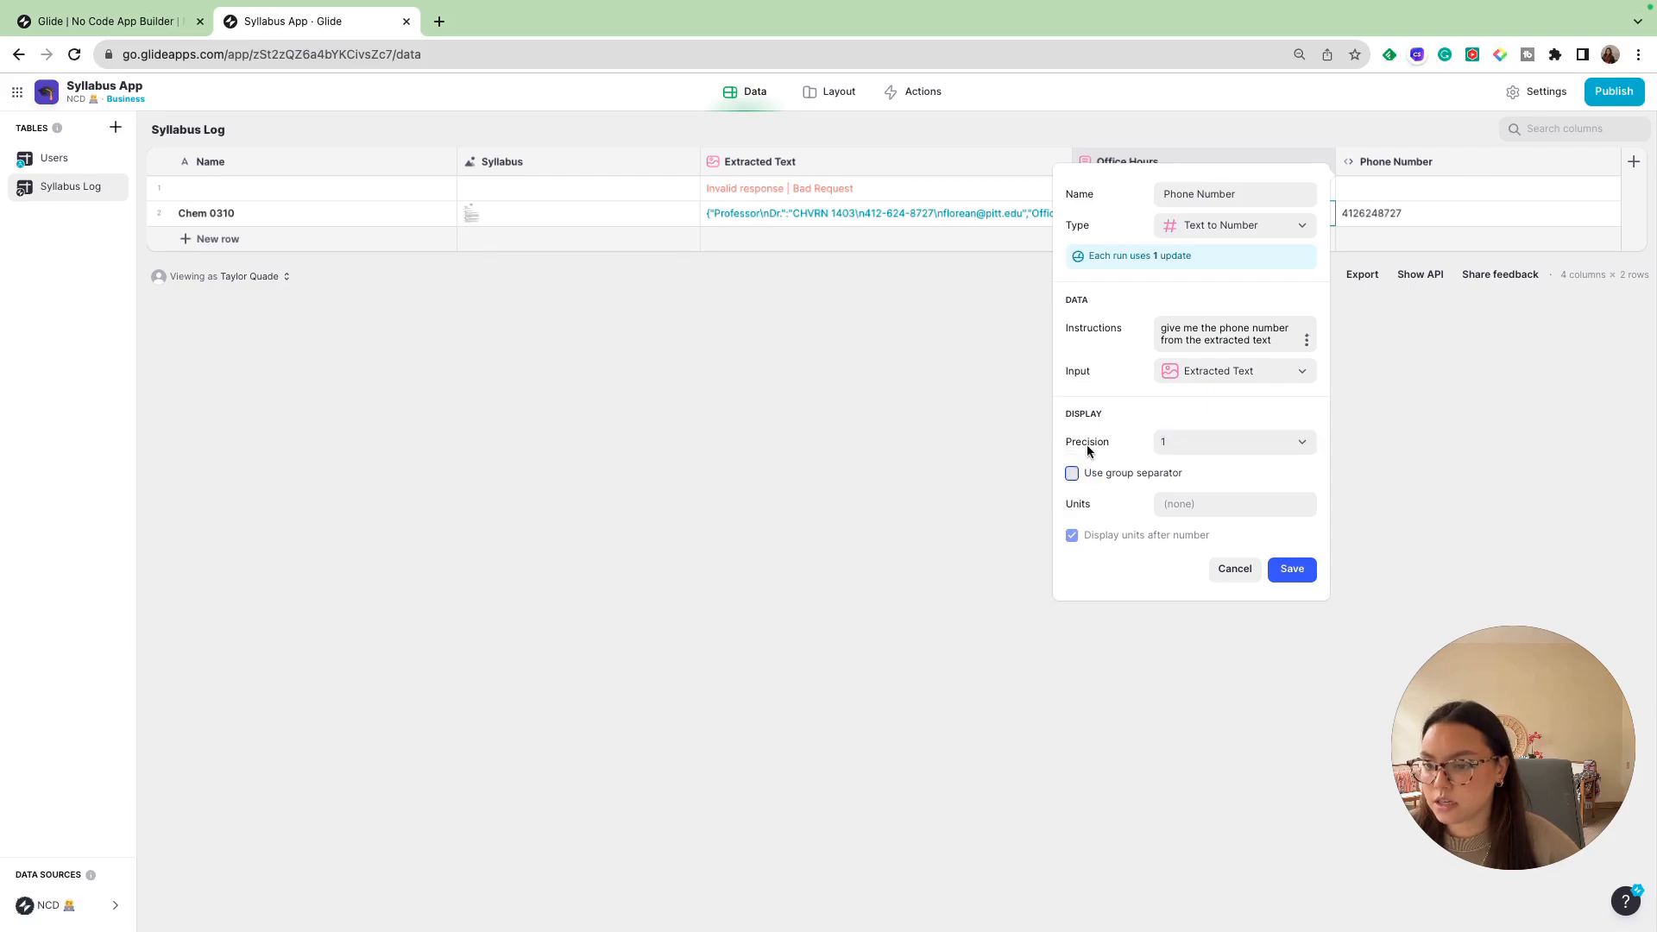
left_click(1298, 568)
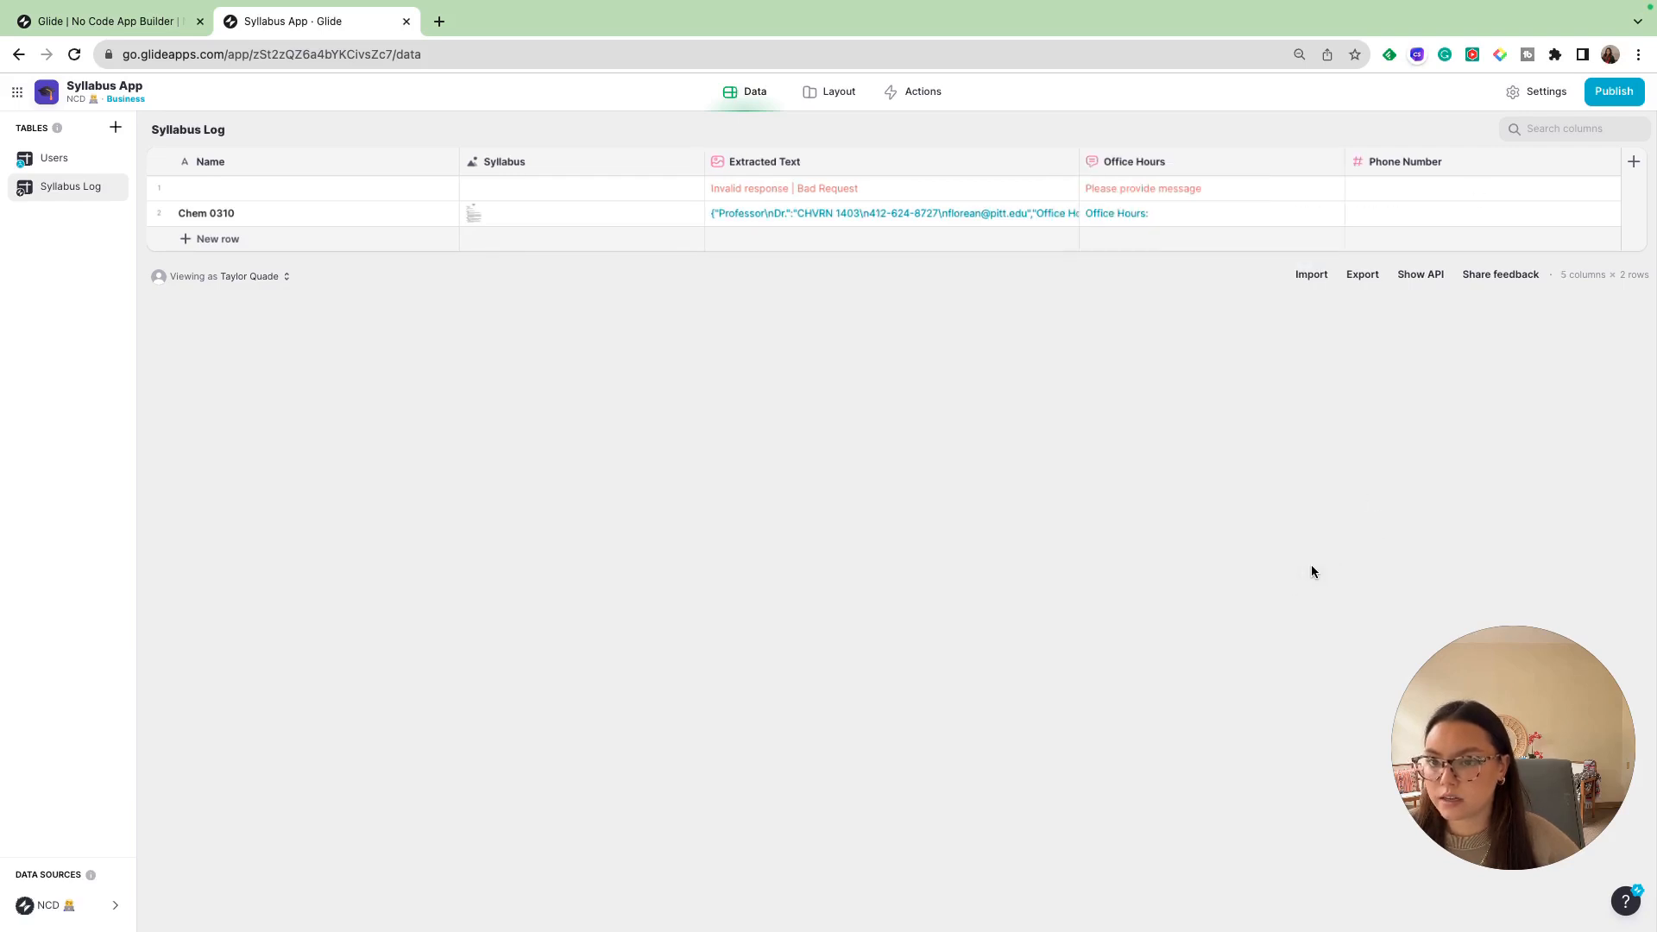
- Check the Chem 0310 row's phone number against its extracted text and the syllabus image
left_click(1379, 214)
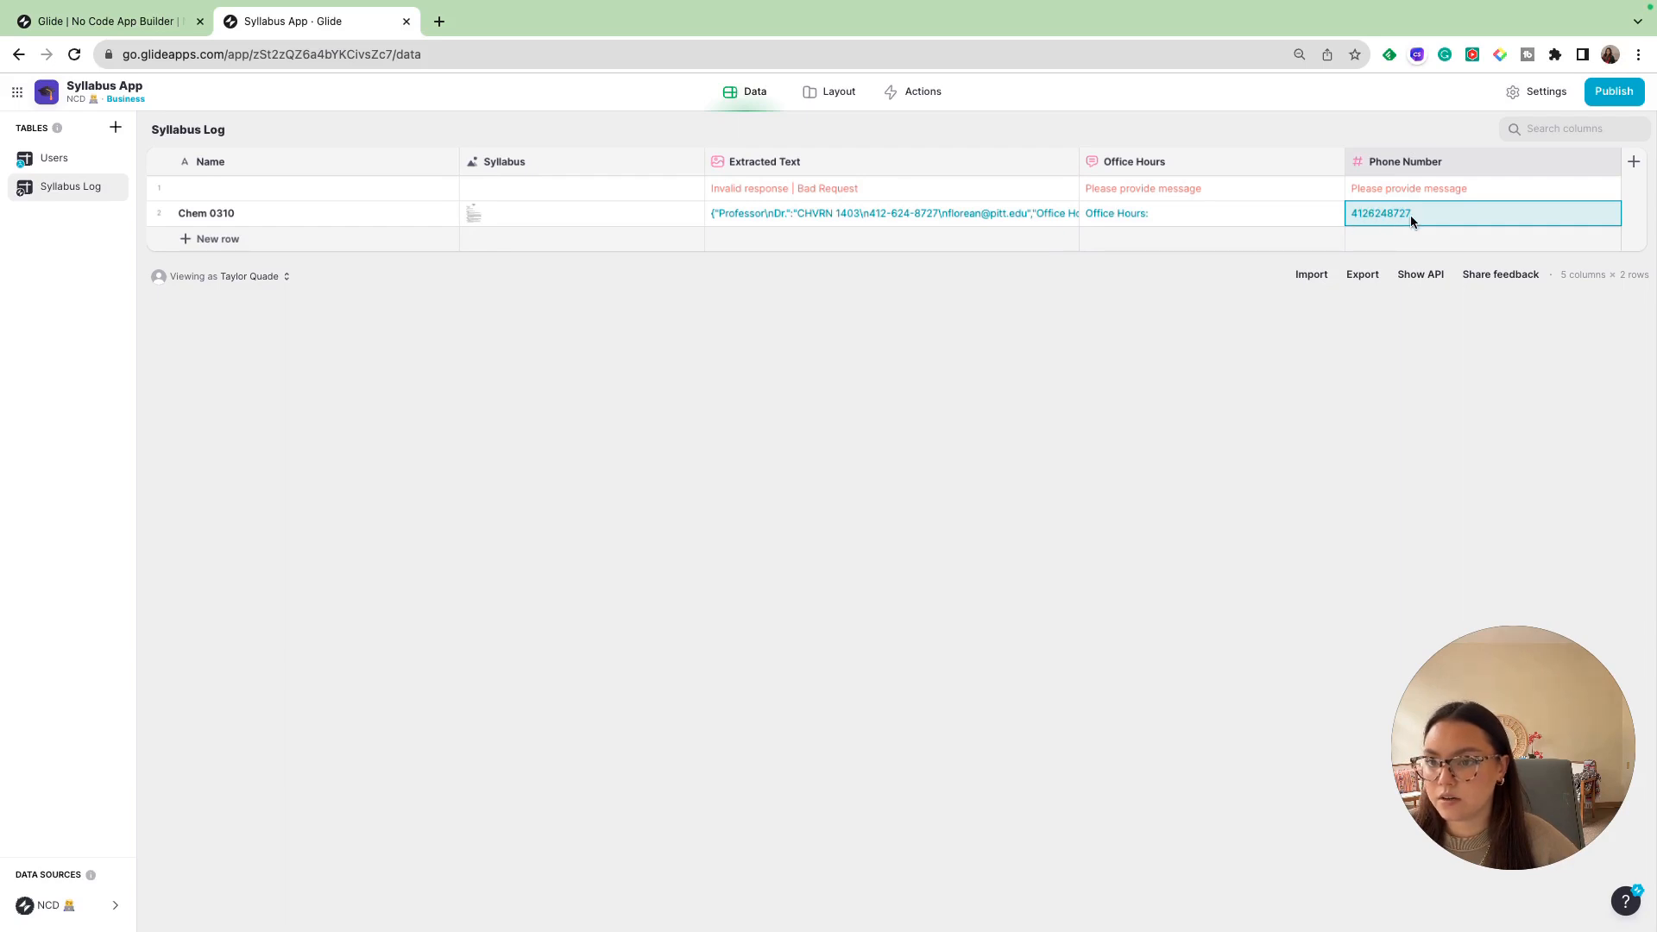
left_click(887, 214)
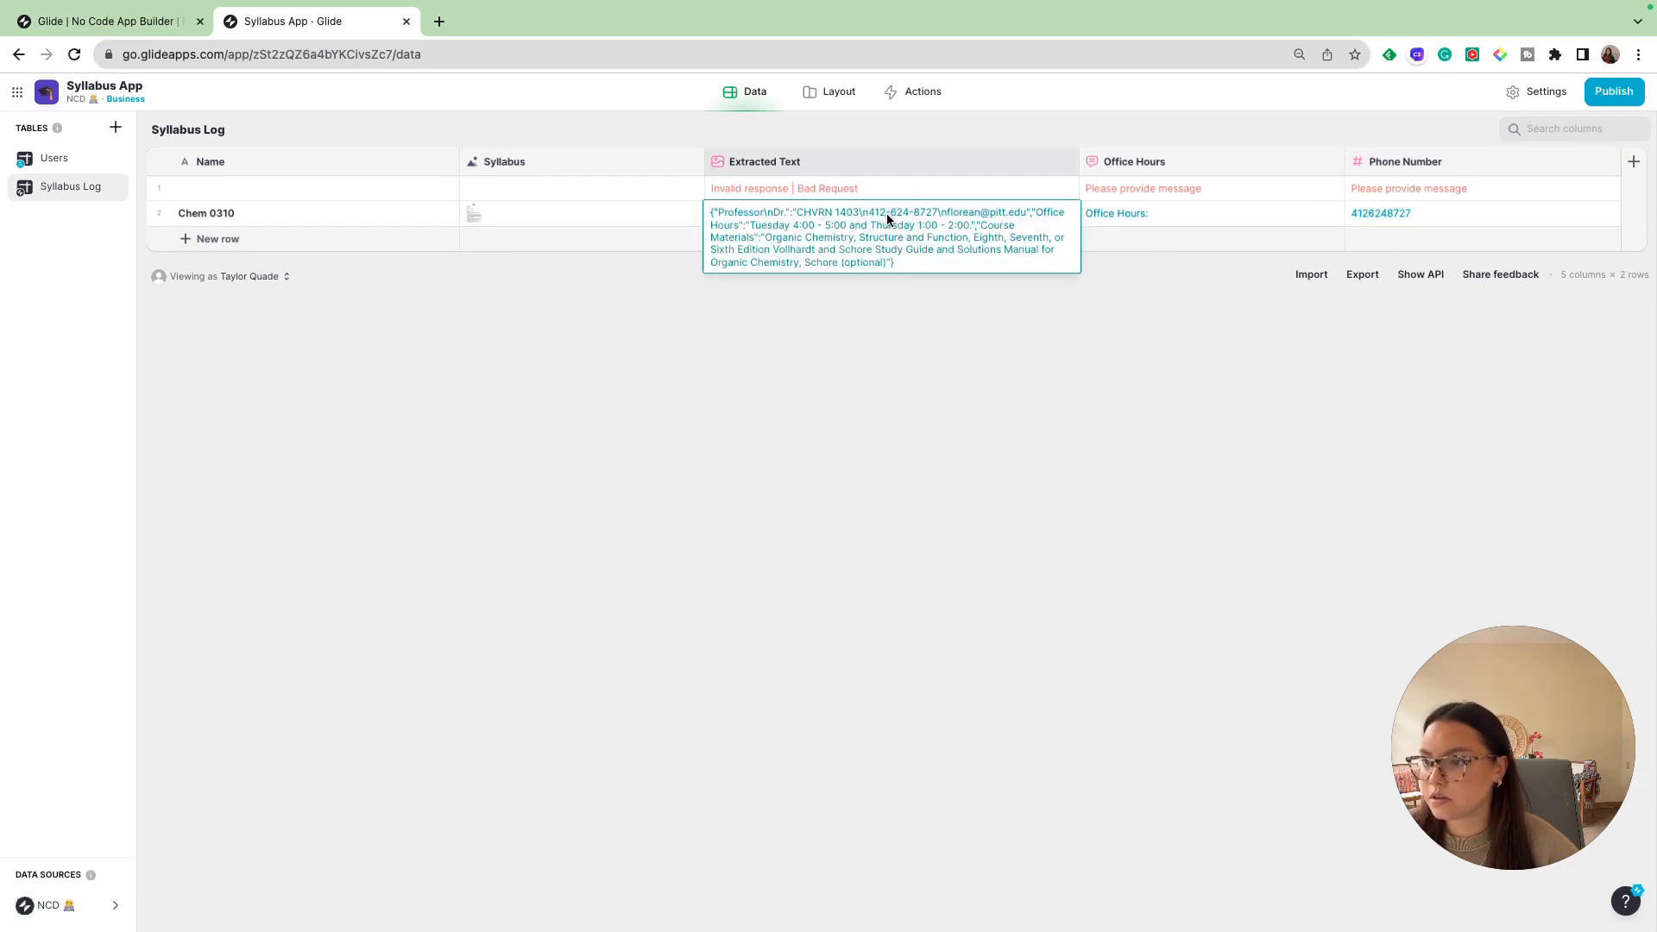
left_click(466, 215)
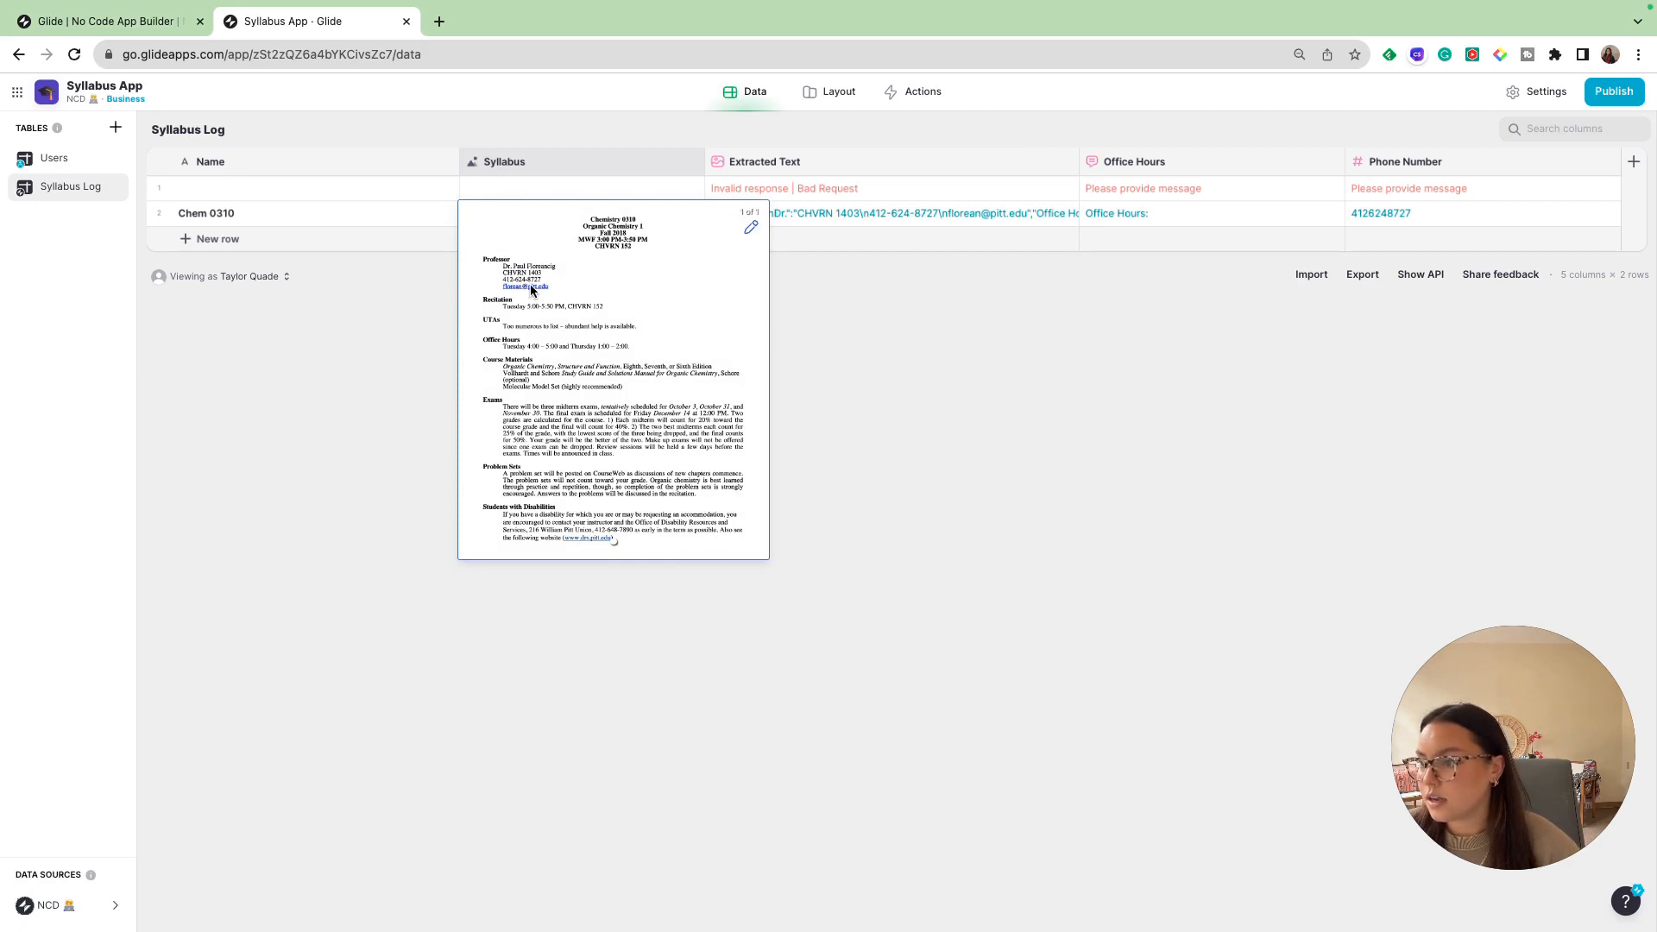
left_click(930, 350)
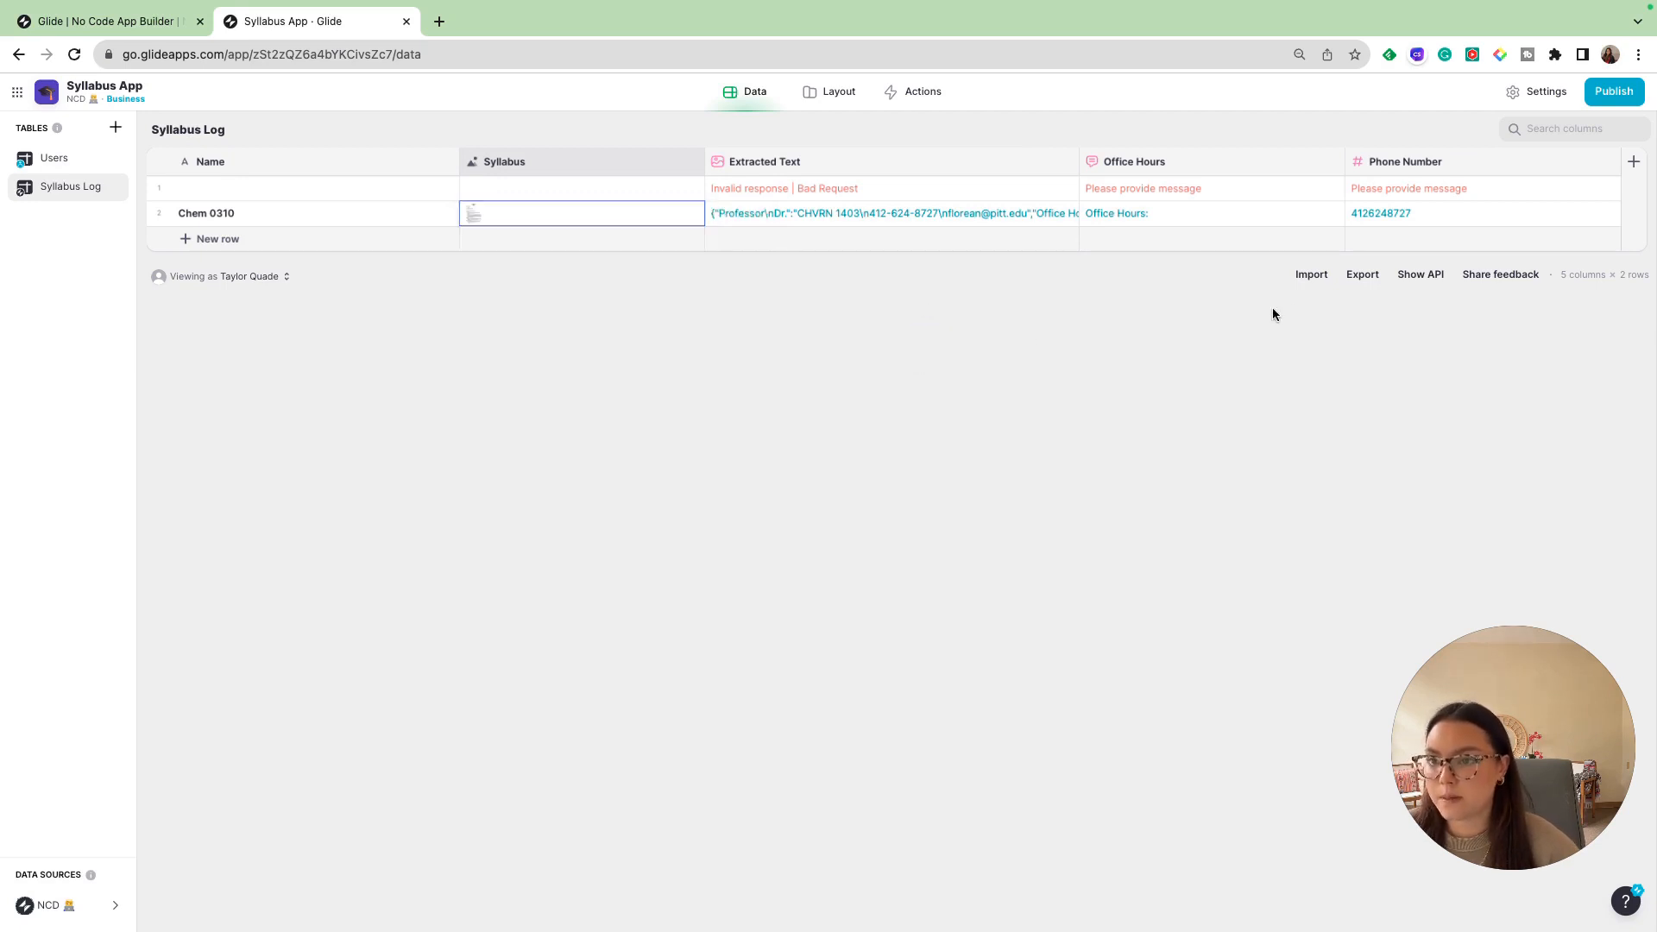
- Add an AI Generate Text column named "Instructor Name" to the Syllabus Log table with Extracted Text as its input
left_click(1632, 166)
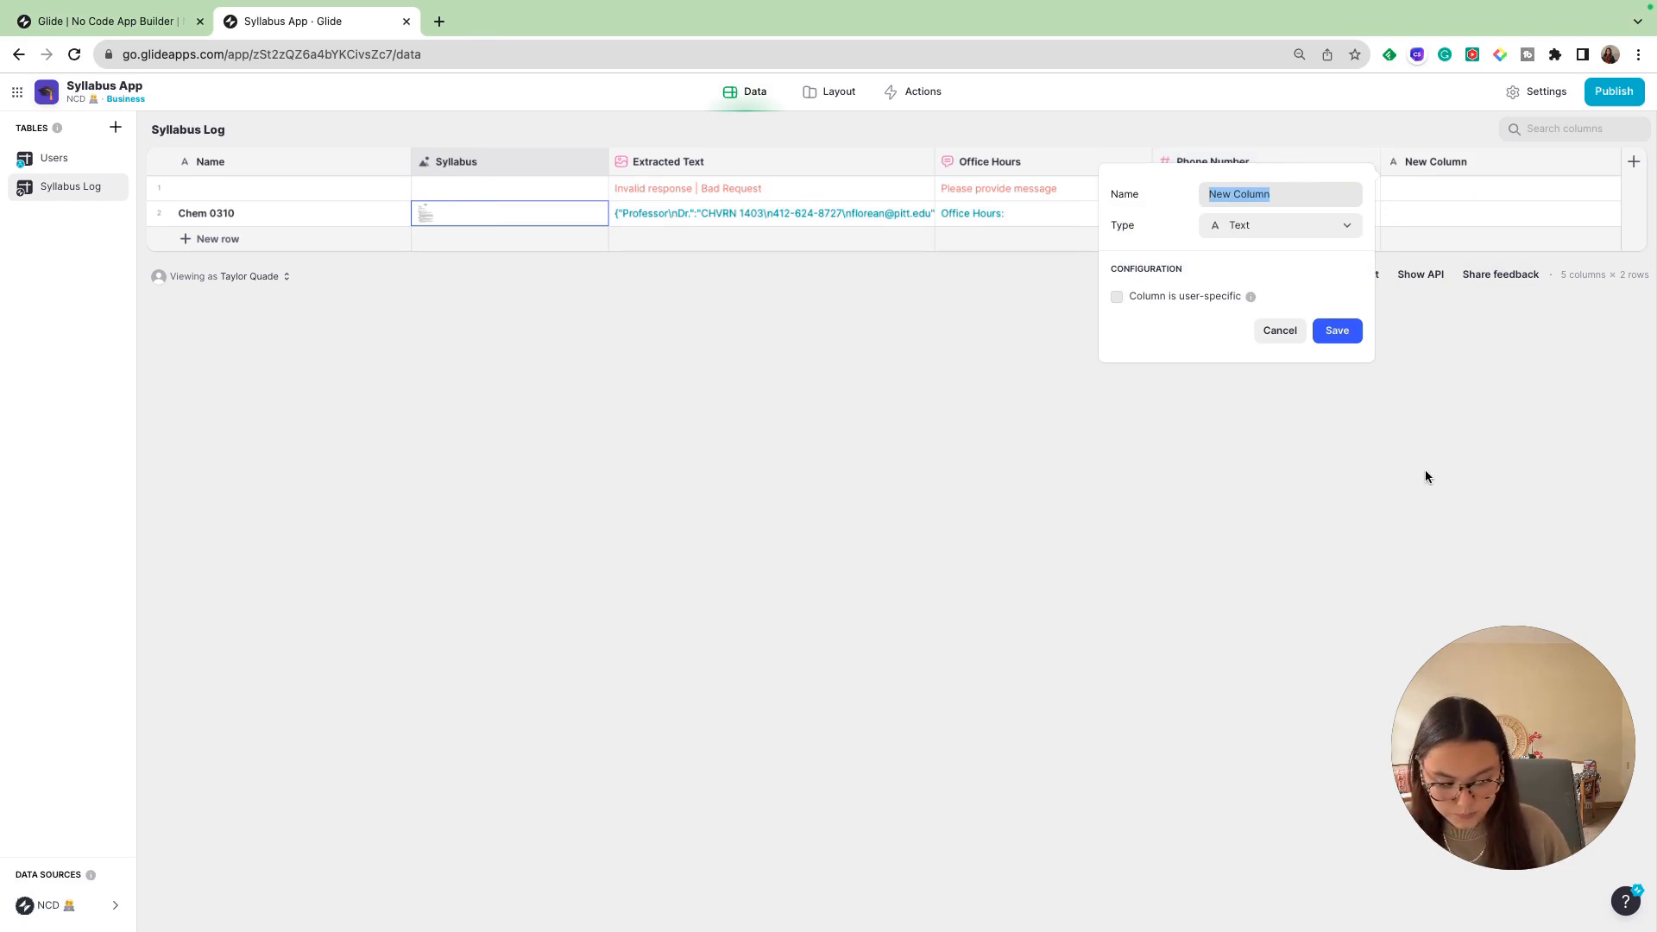
type("Instructor Name")
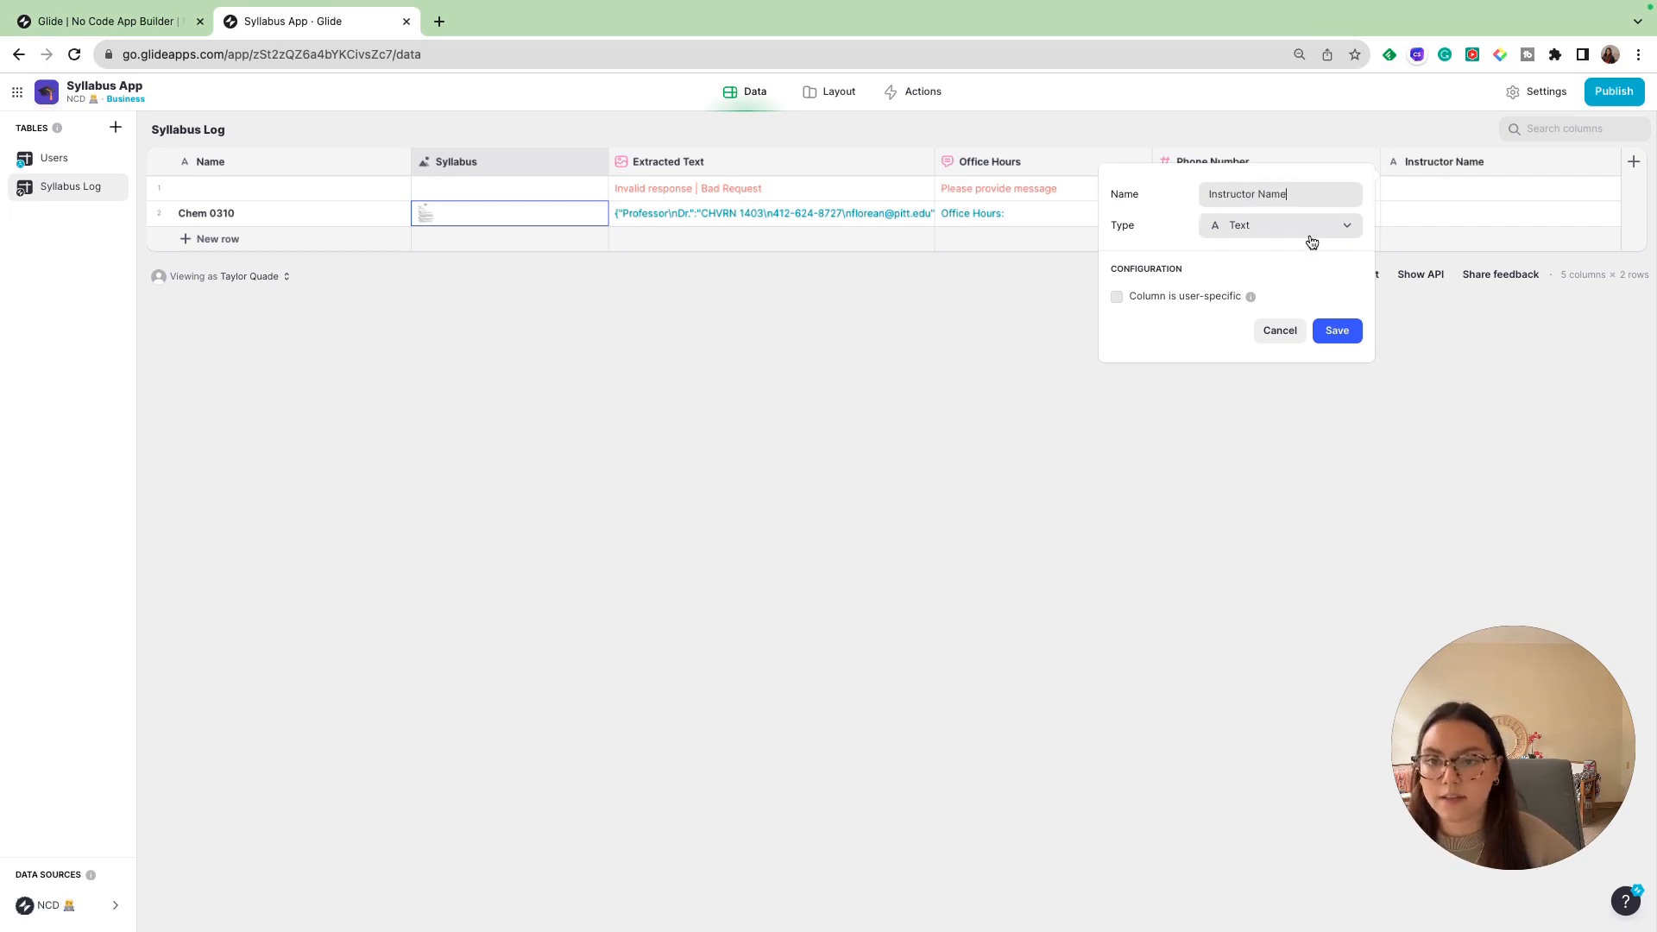
left_click(1310, 237)
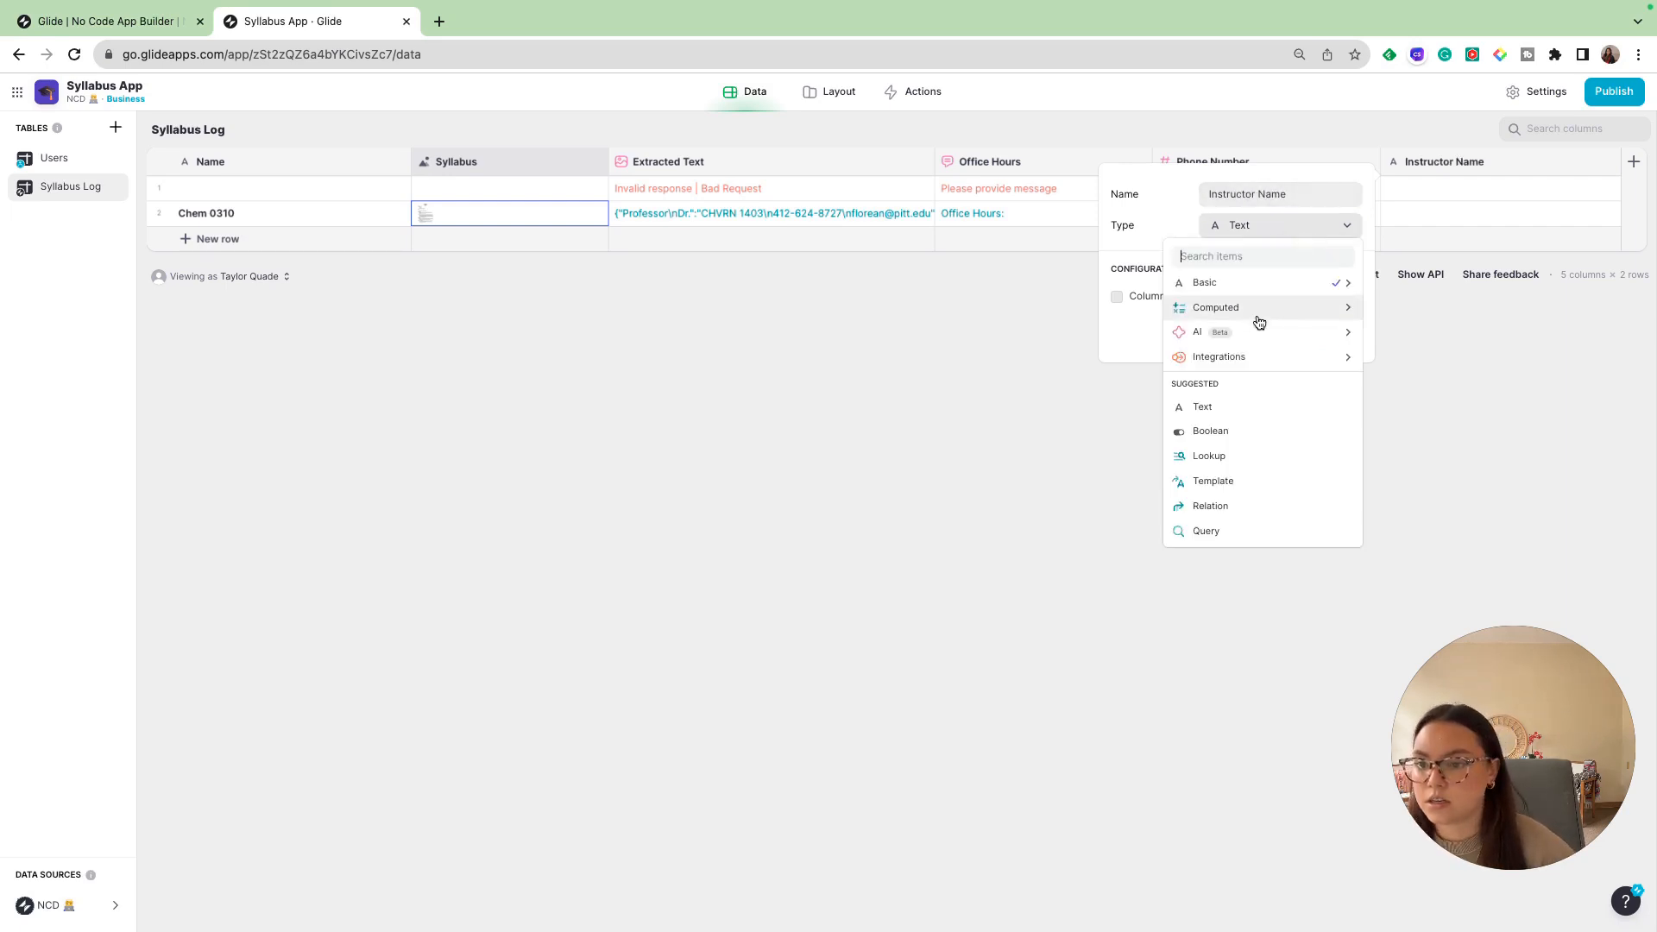
mouse_move(1301, 331)
left_click(1453, 335)
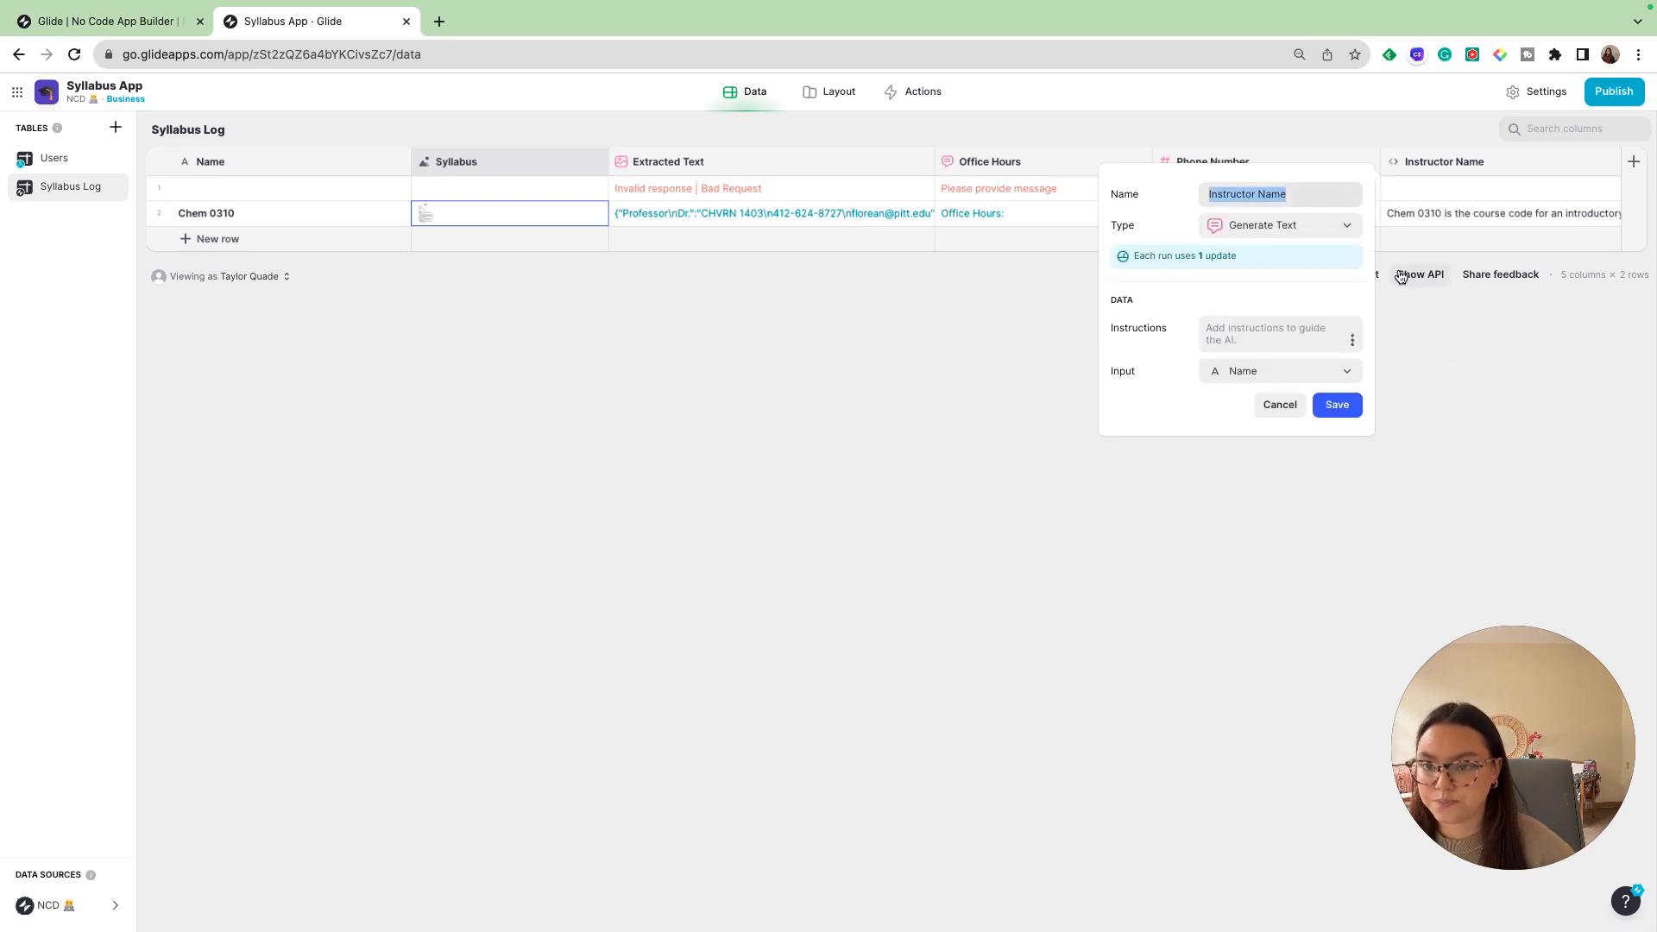
left_click(1259, 374)
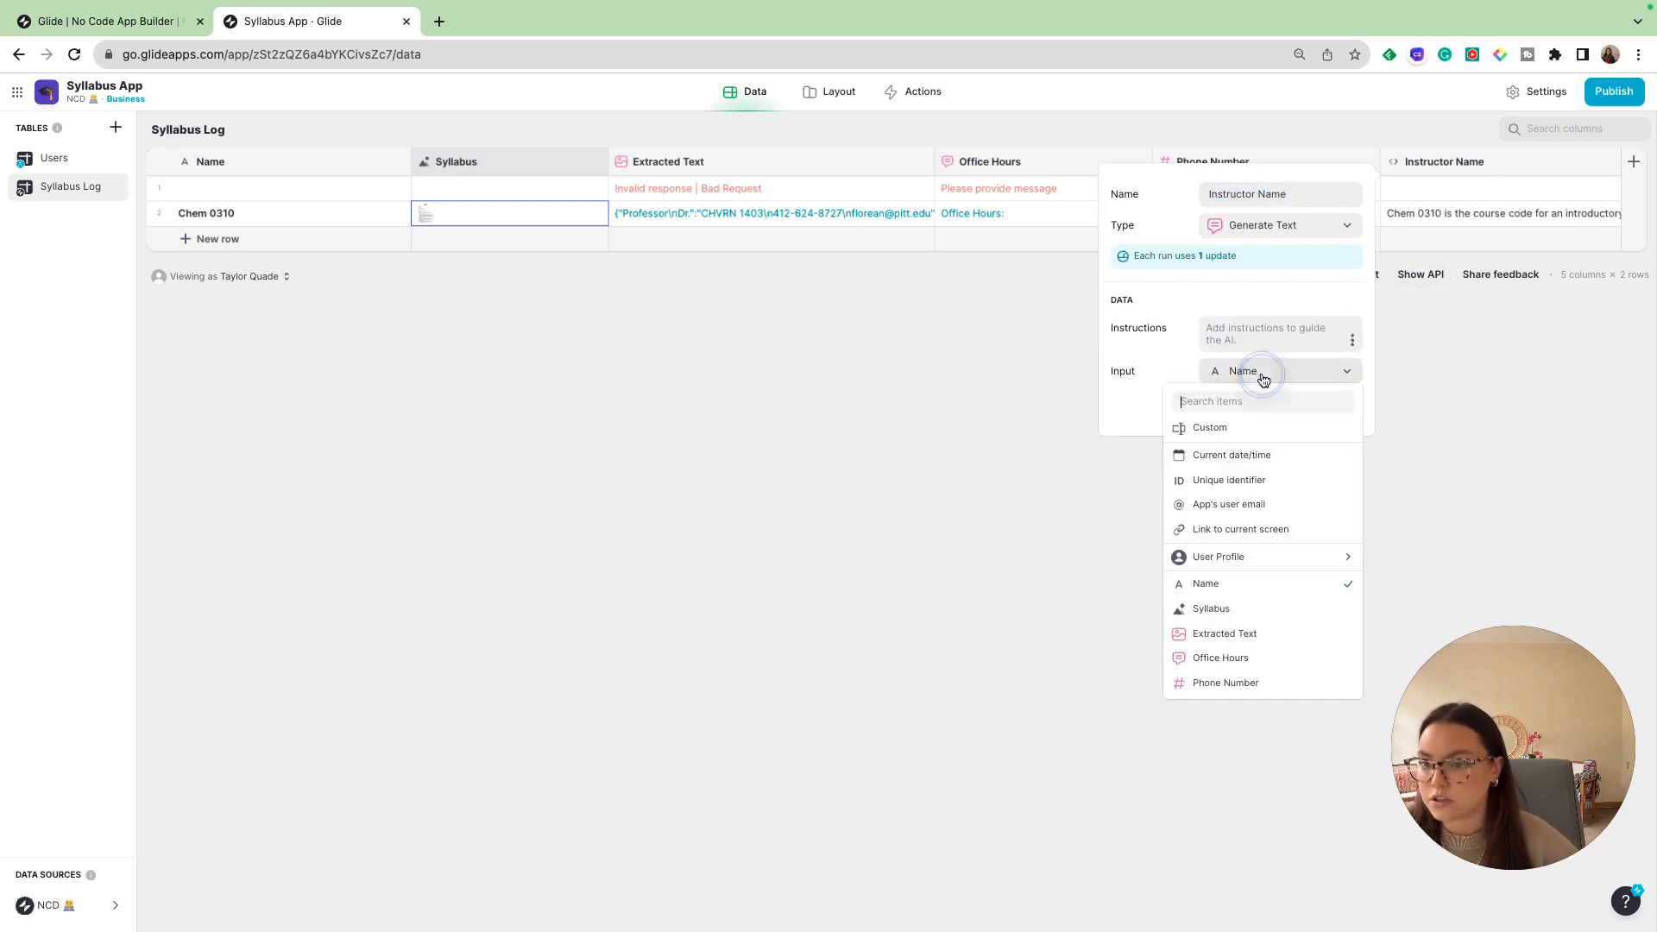
left_click(1247, 634)
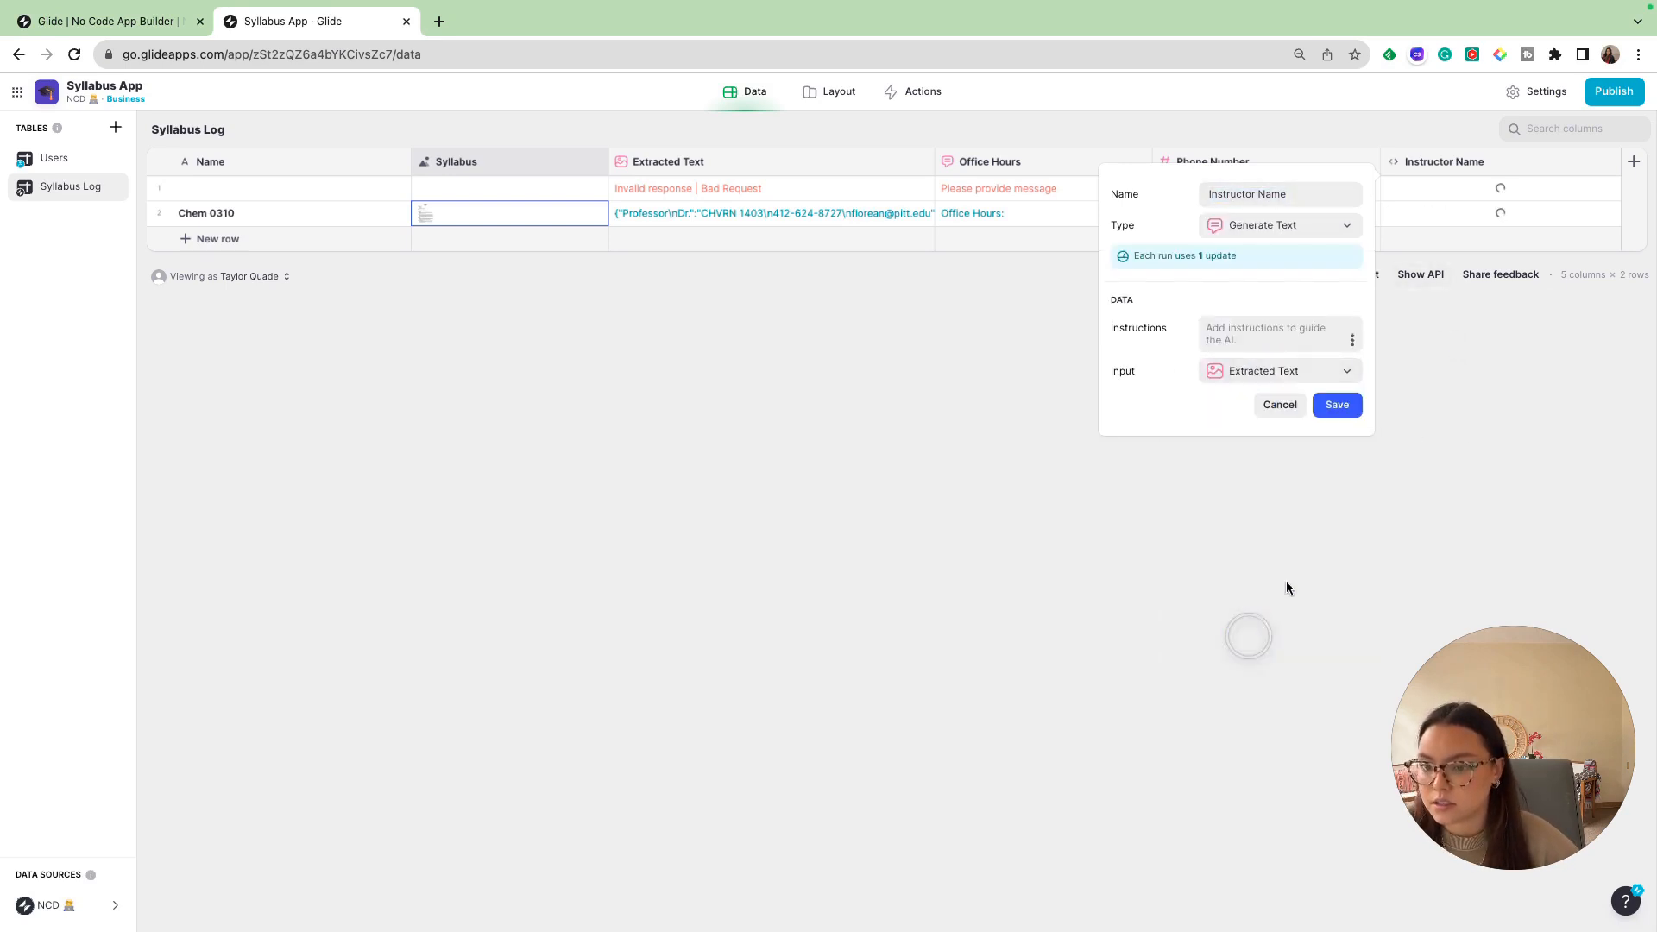
- Instruct the Instructor Name column to give just the name of the professor, and save the column
left_click(1254, 328)
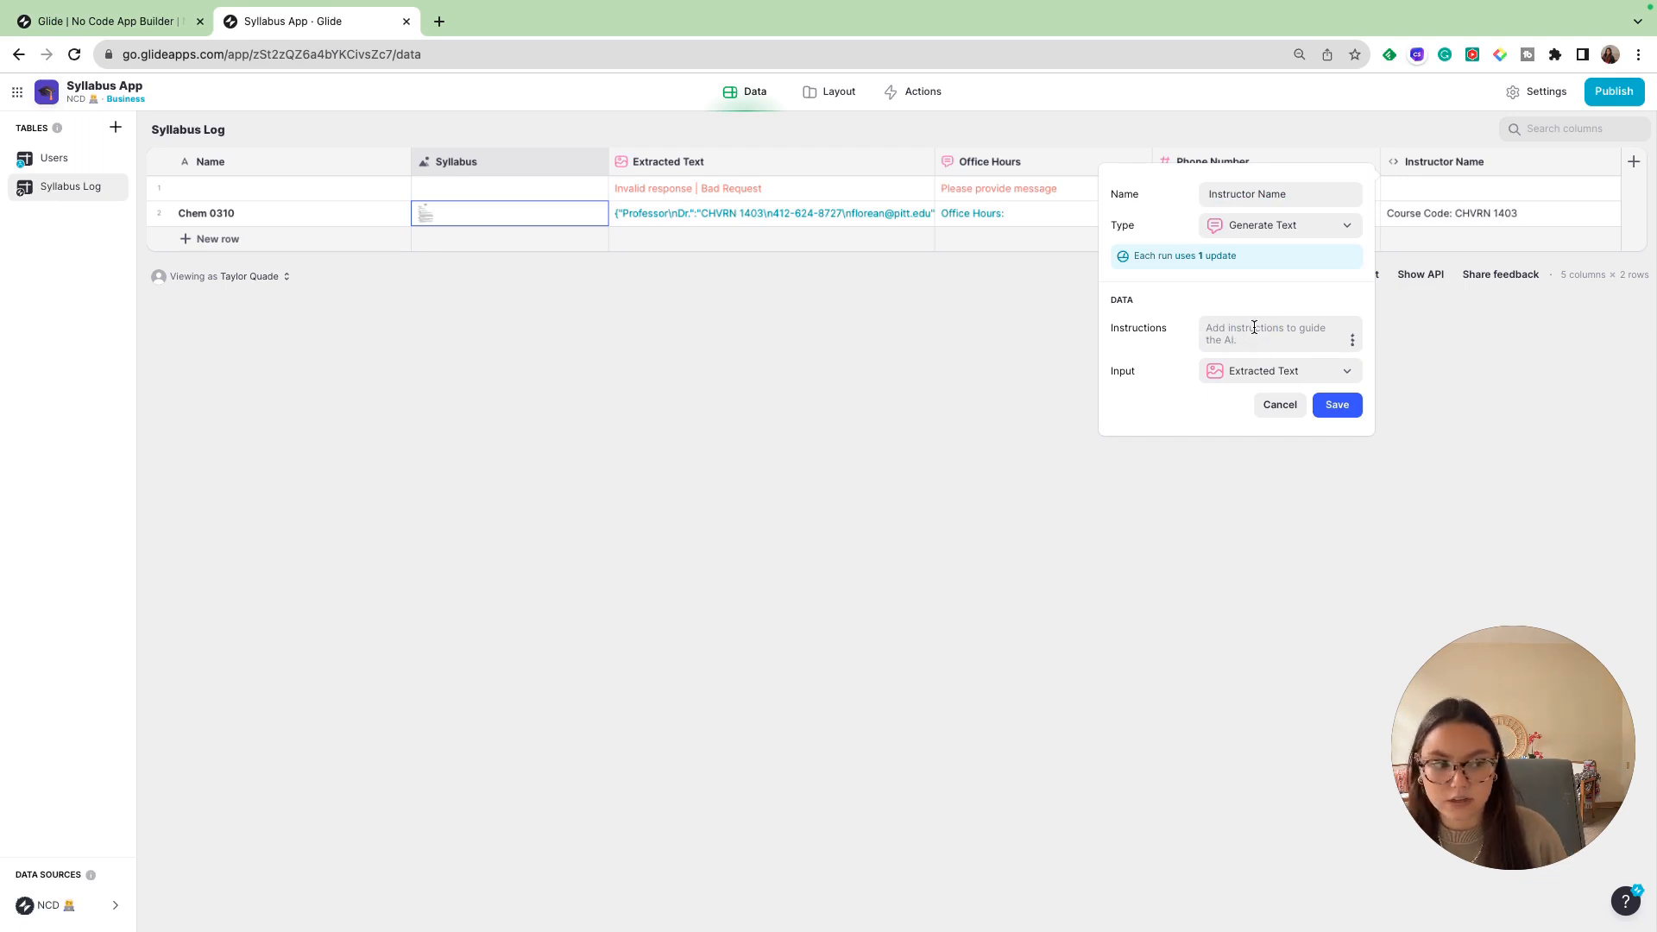
type("Give me th")
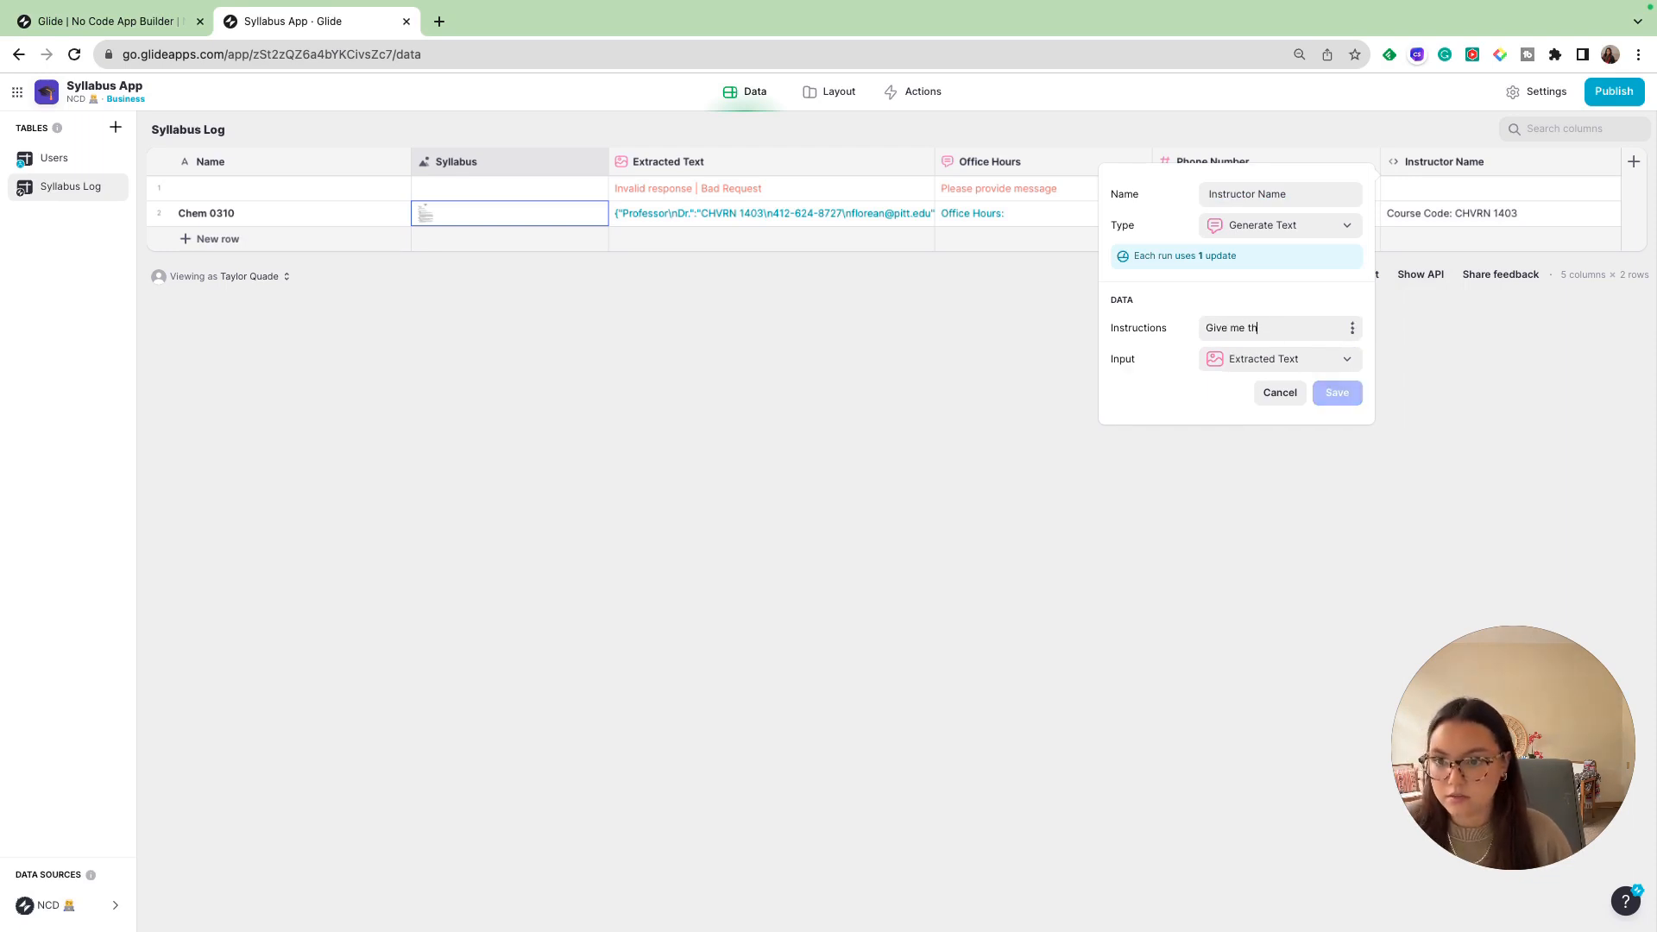
type("e nam")
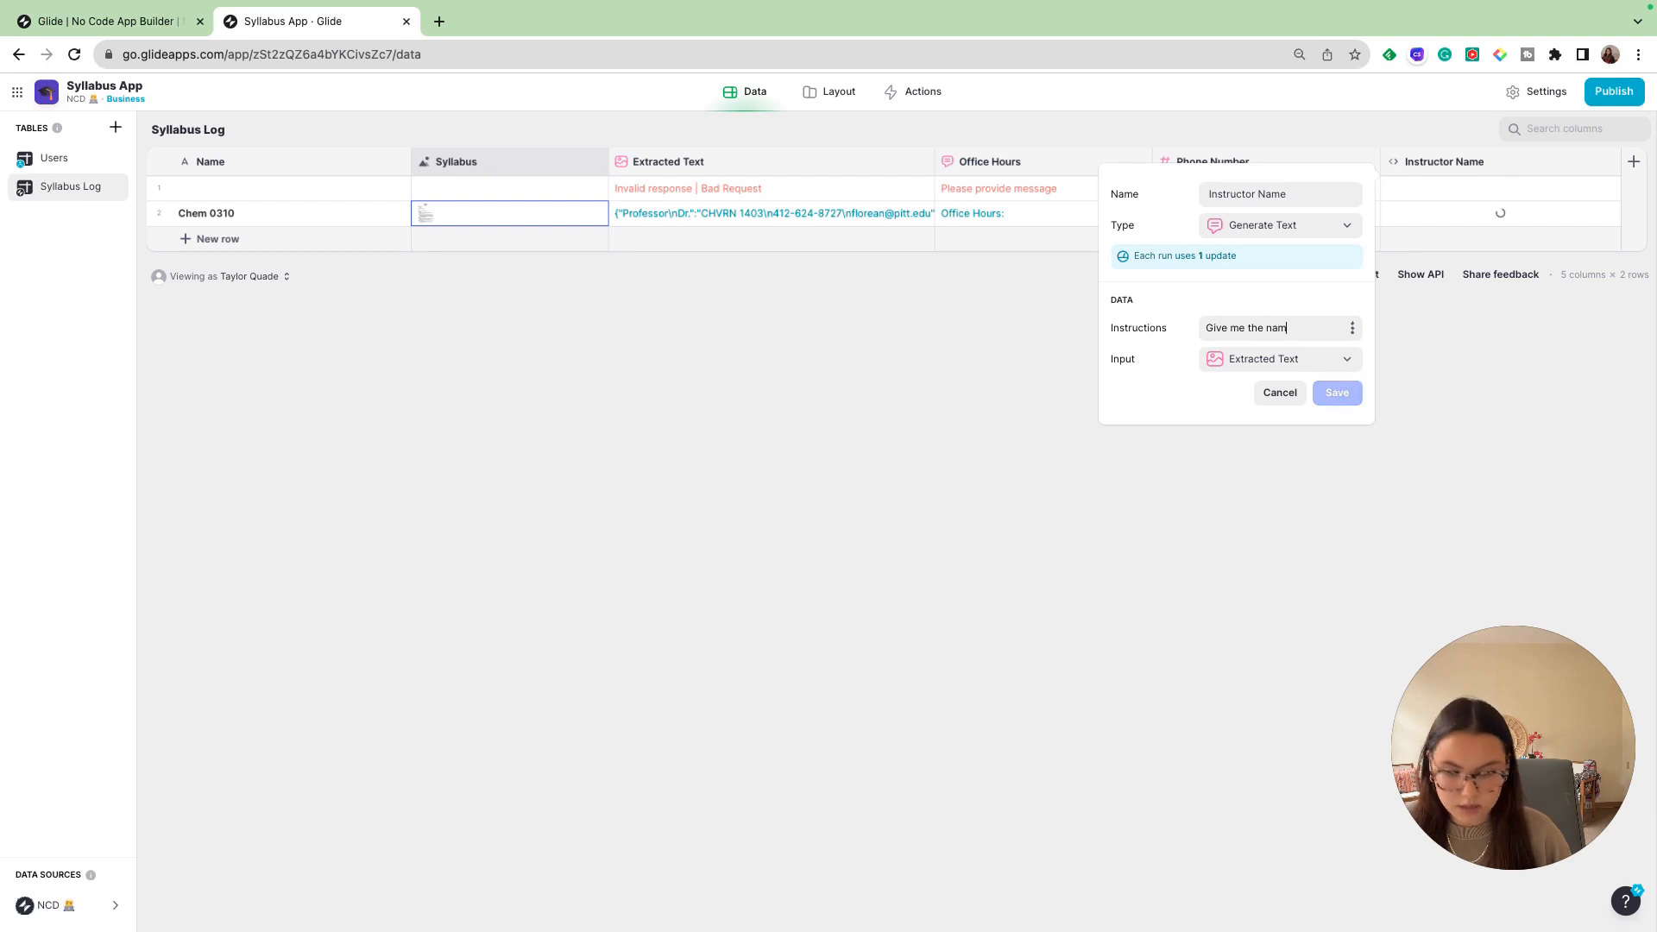
type("e of the profes")
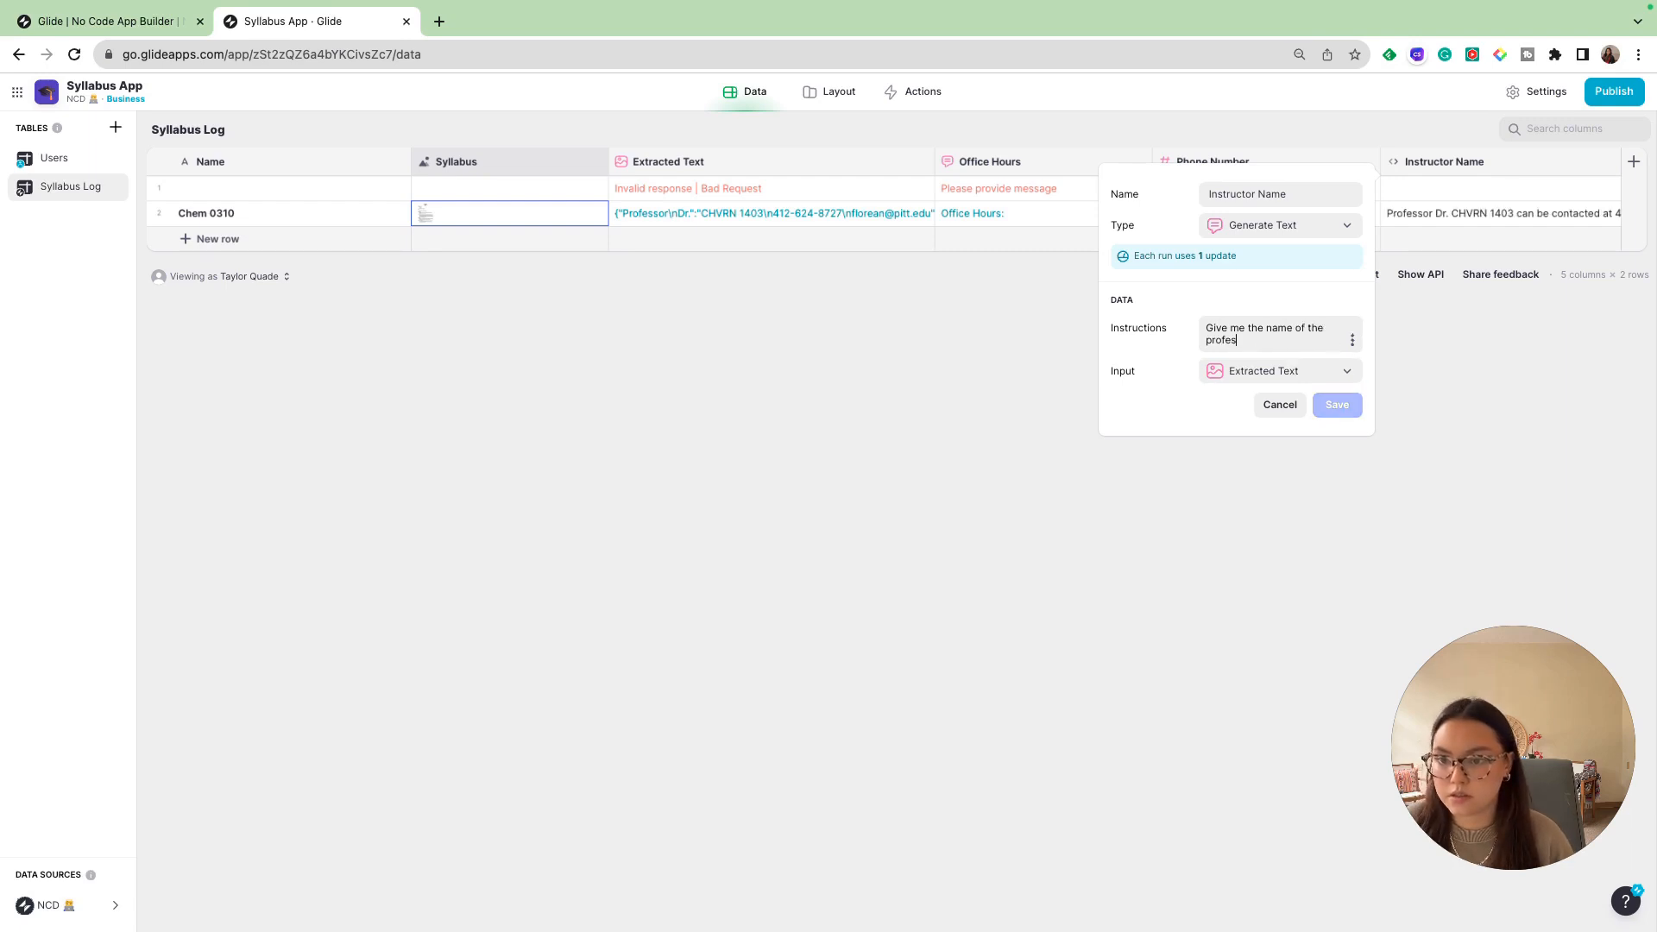
type("sor and")
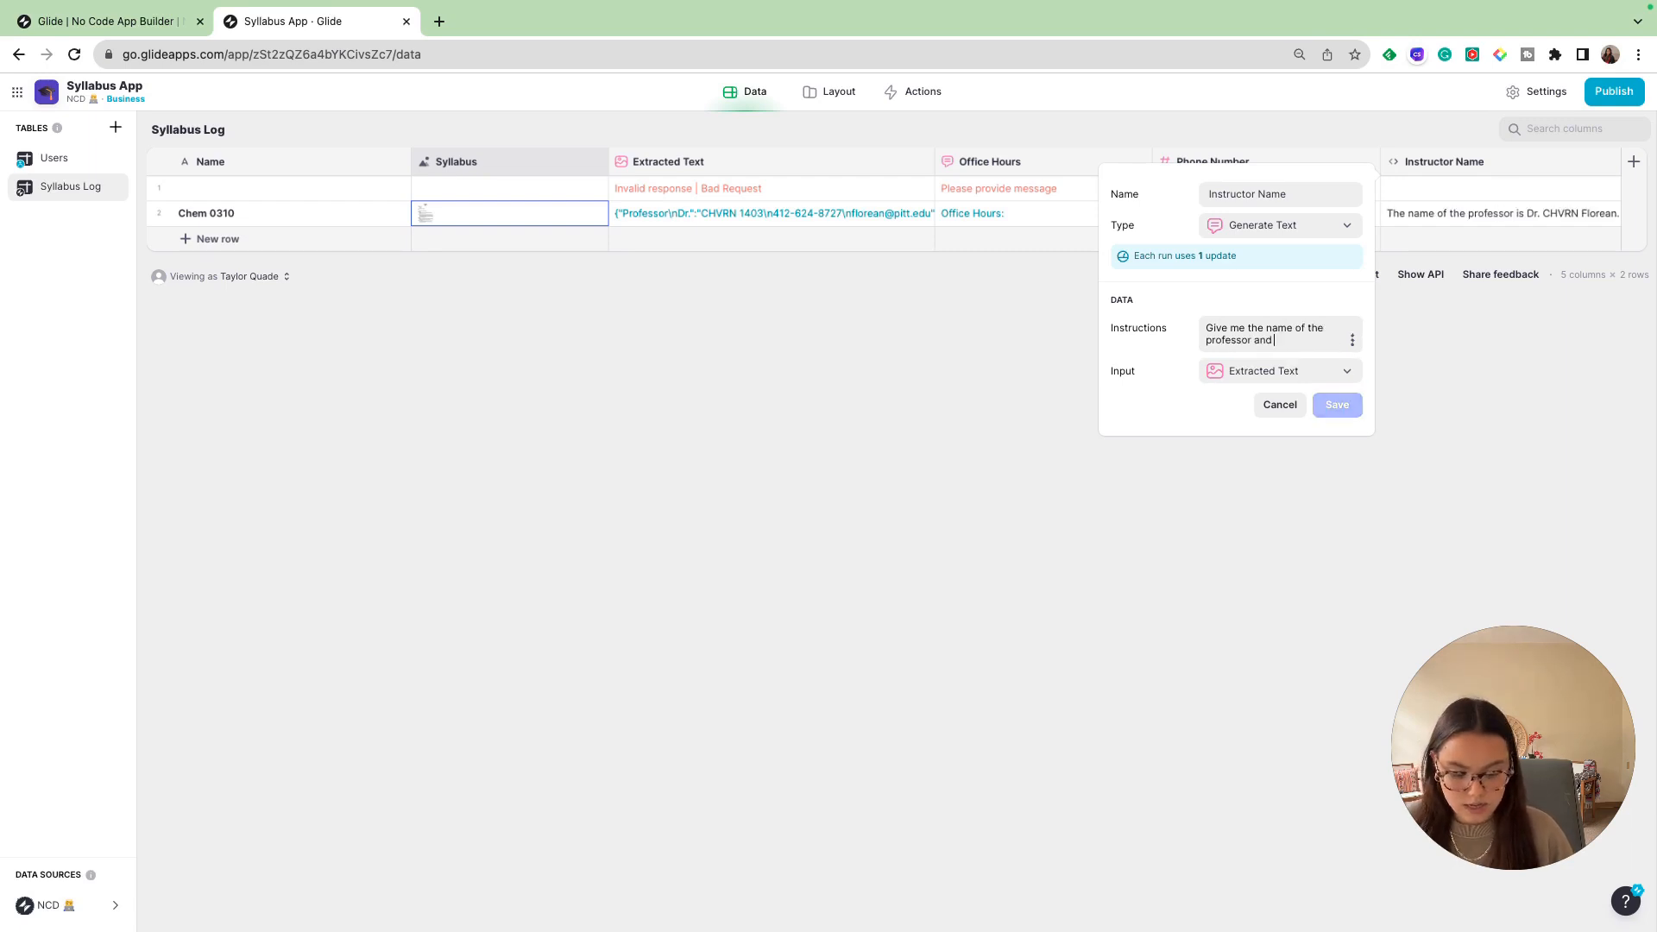
type(" format ")
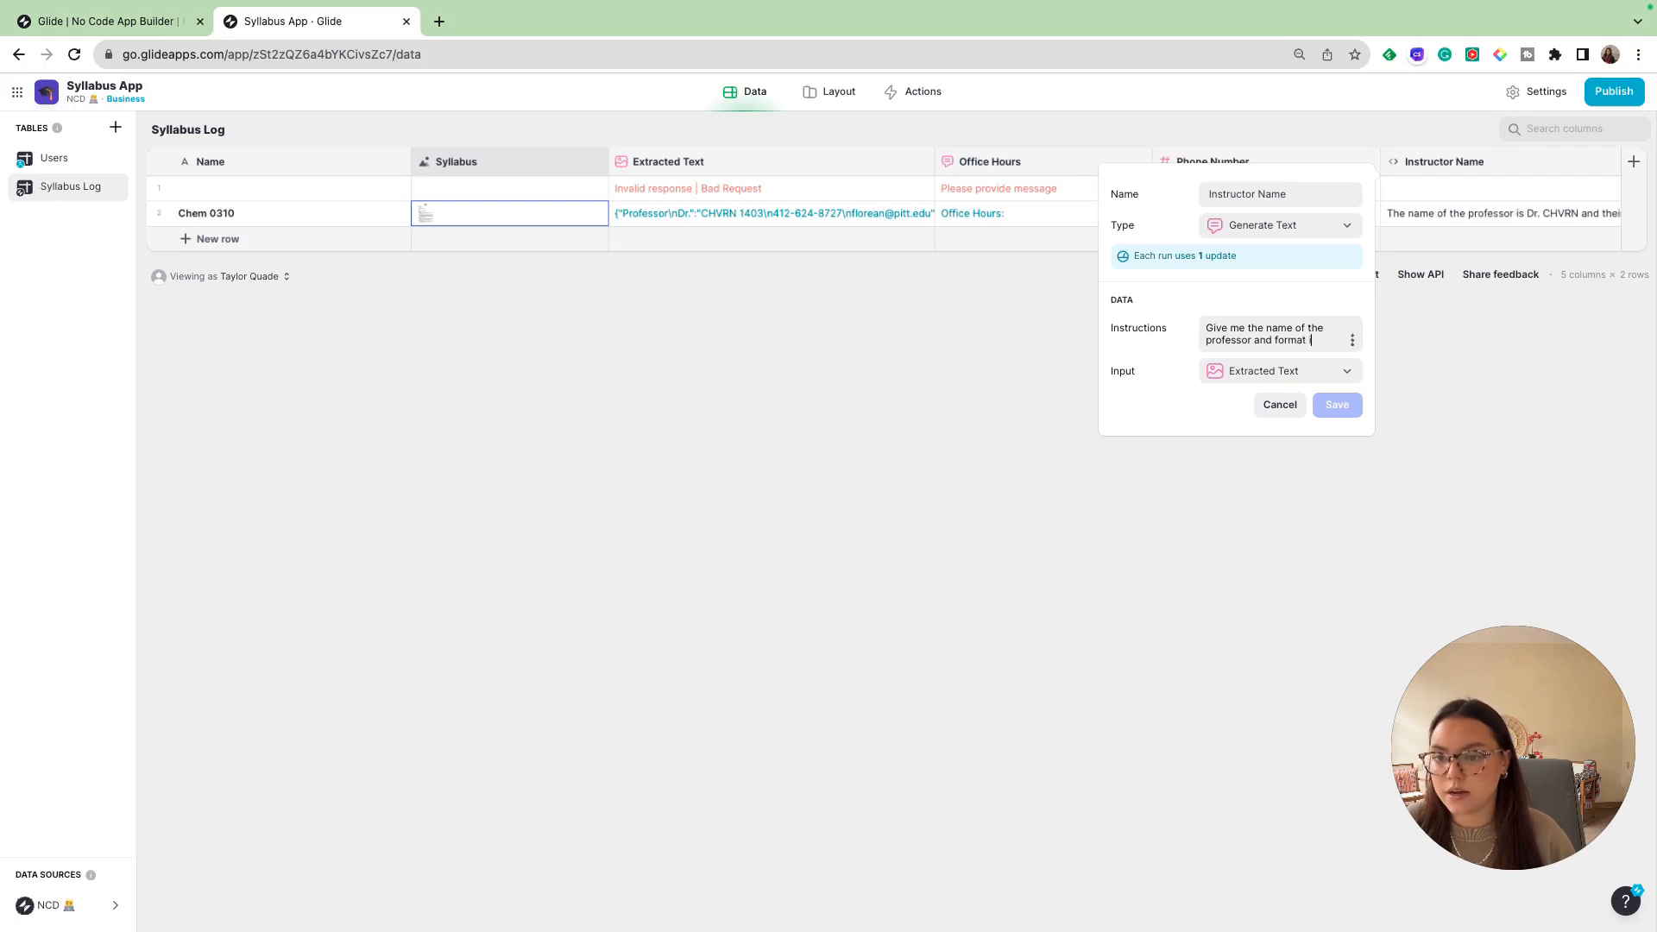
type("it with just")
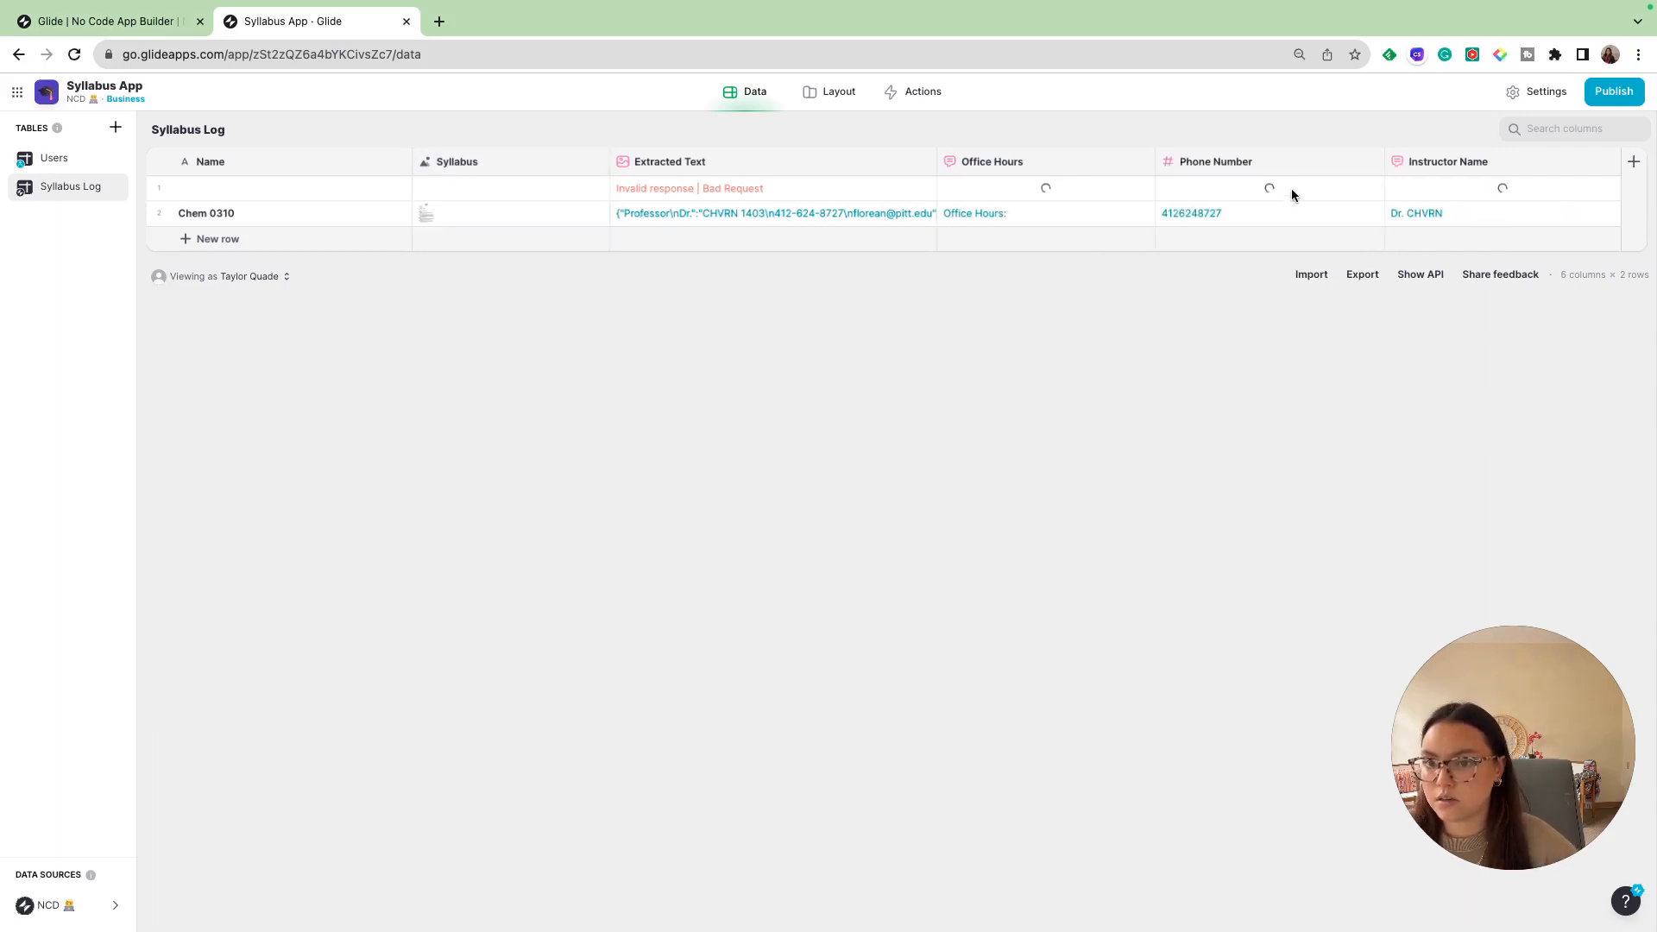
- Review the Chem 0310 row's extracted text alongside the Office Hours, Phone Number and Instructor Name columns
left_click(749, 216)
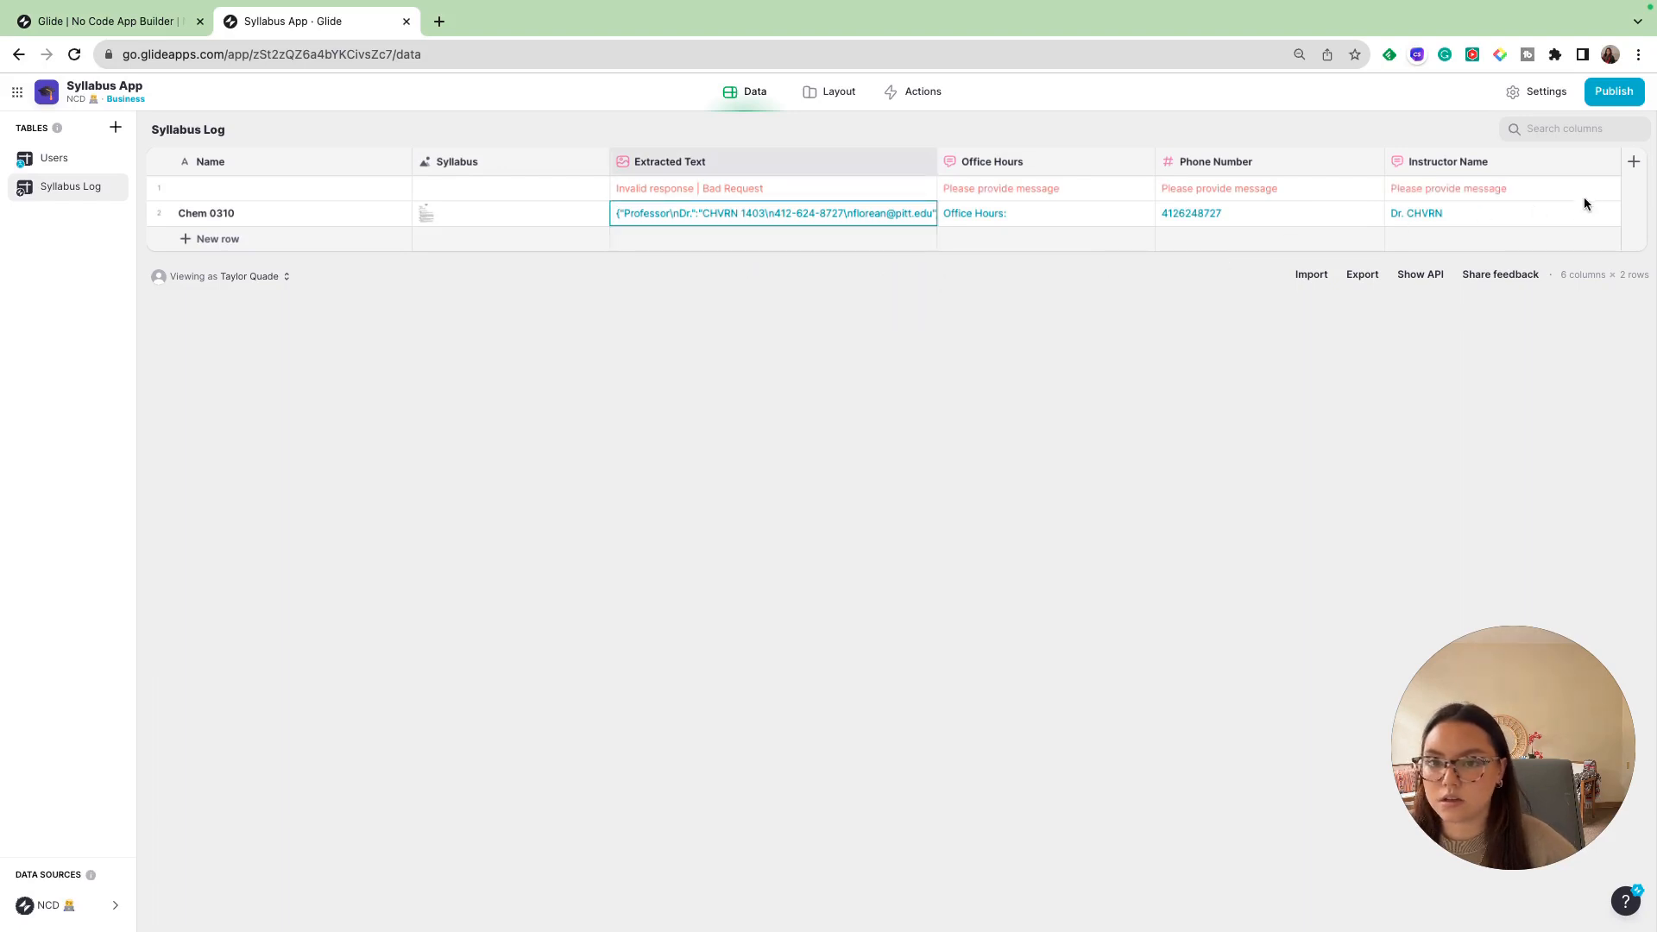
left_click(1558, 210)
left_click(1497, 165)
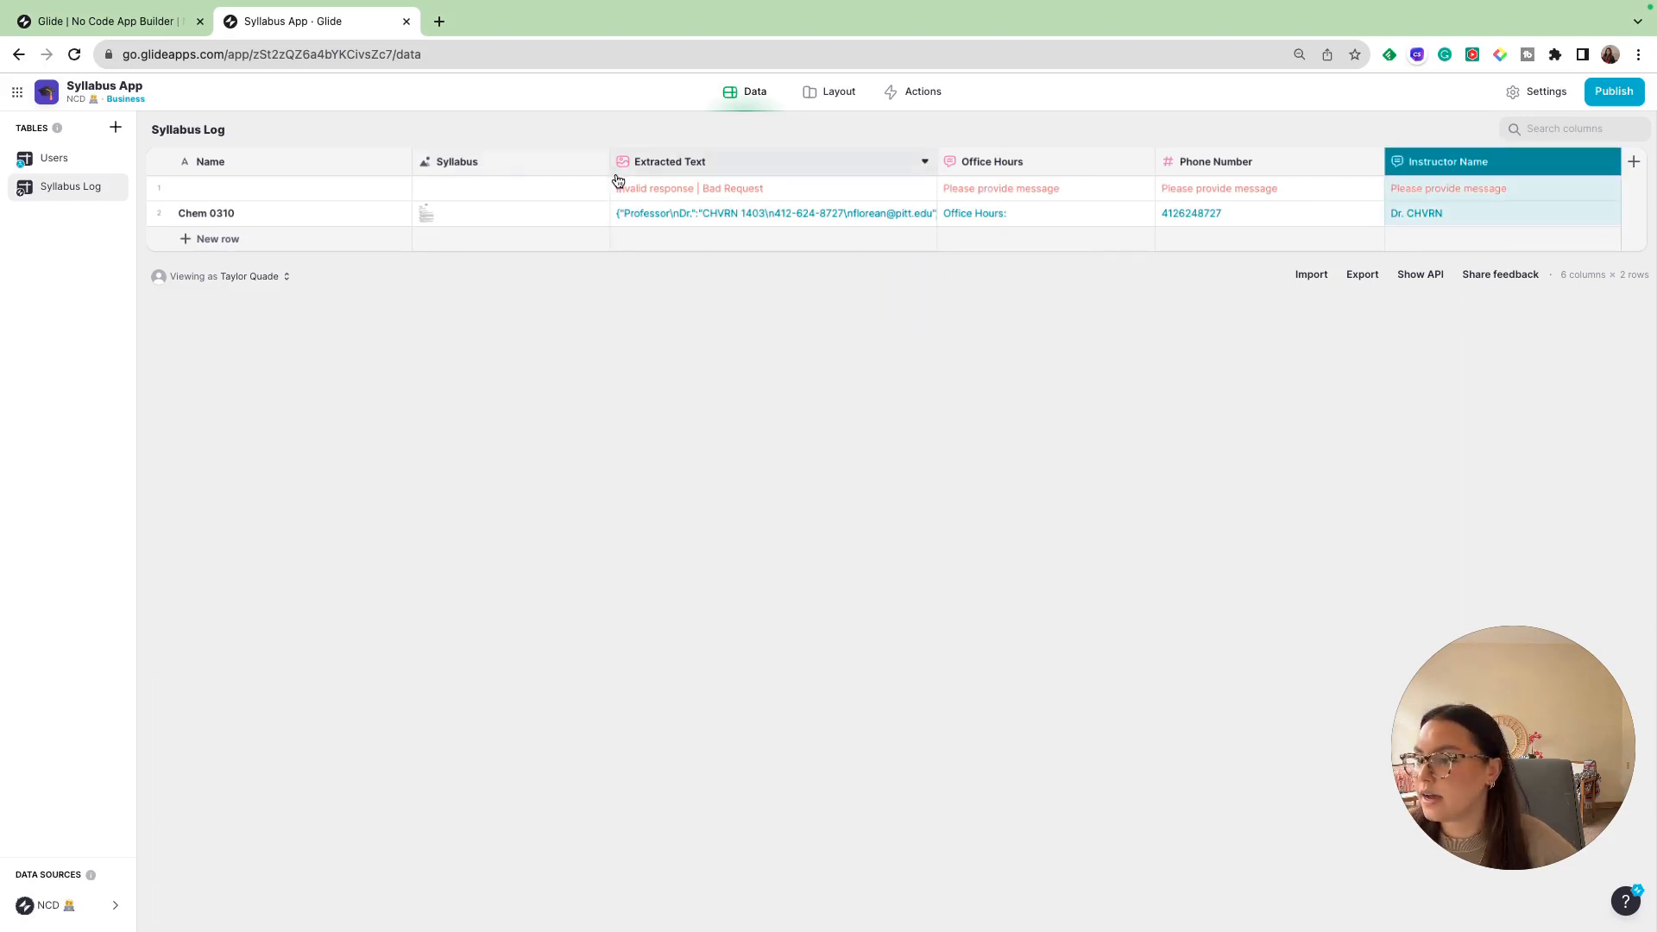
left_click(747, 212)
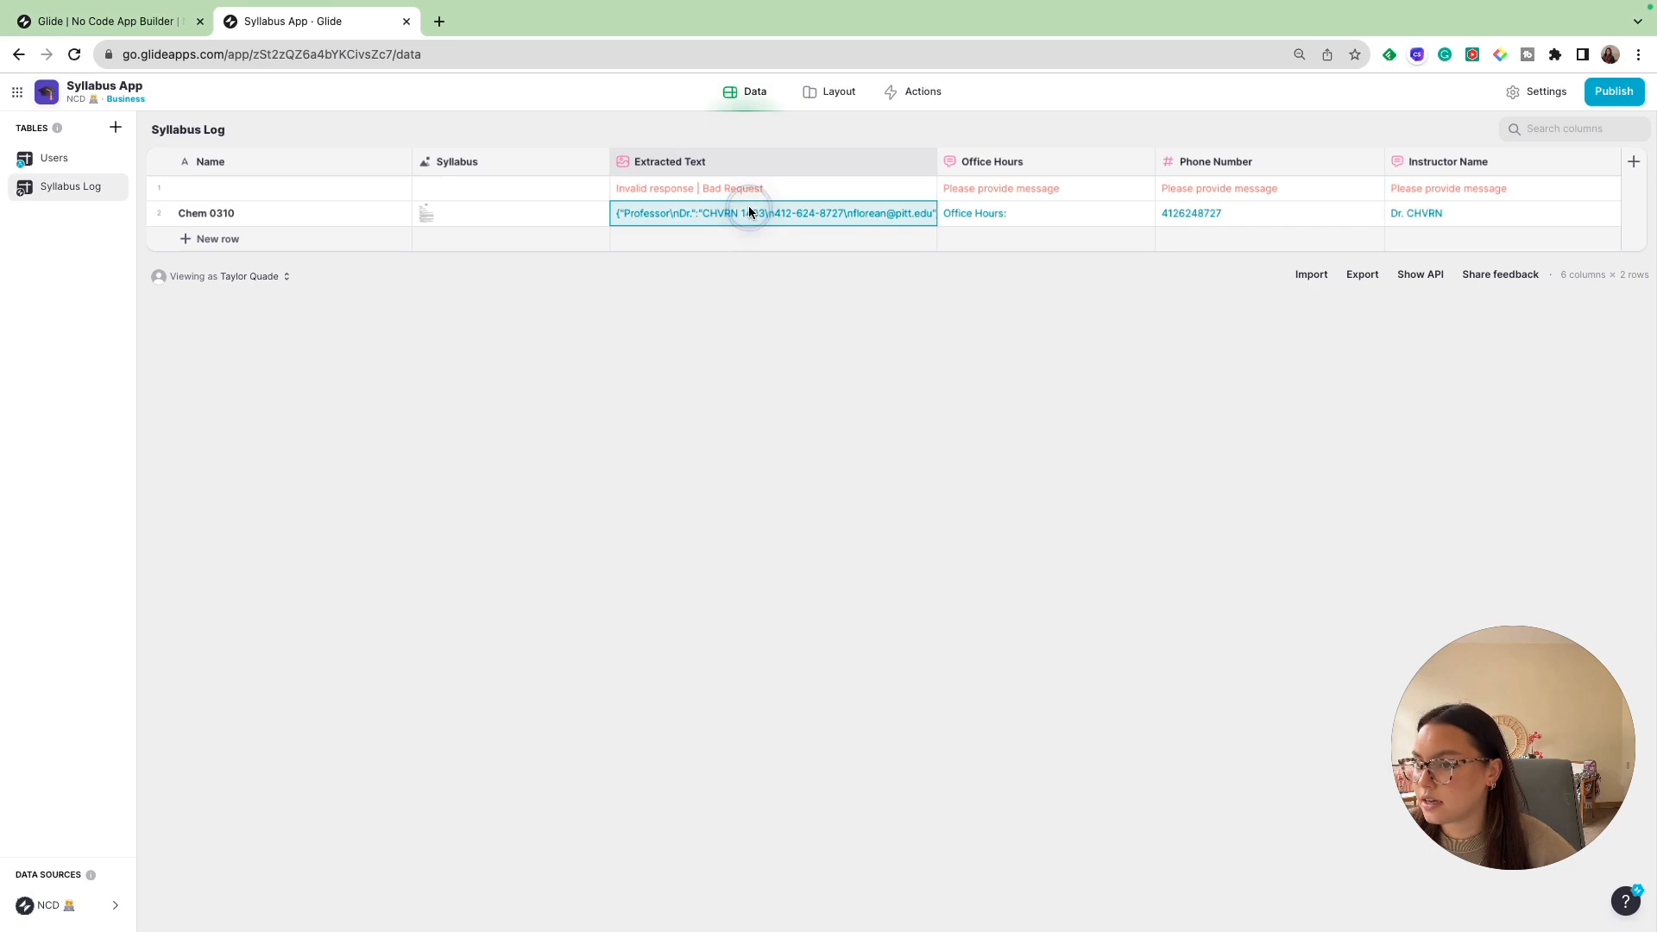
left_click(995, 167)
left_click(1241, 163)
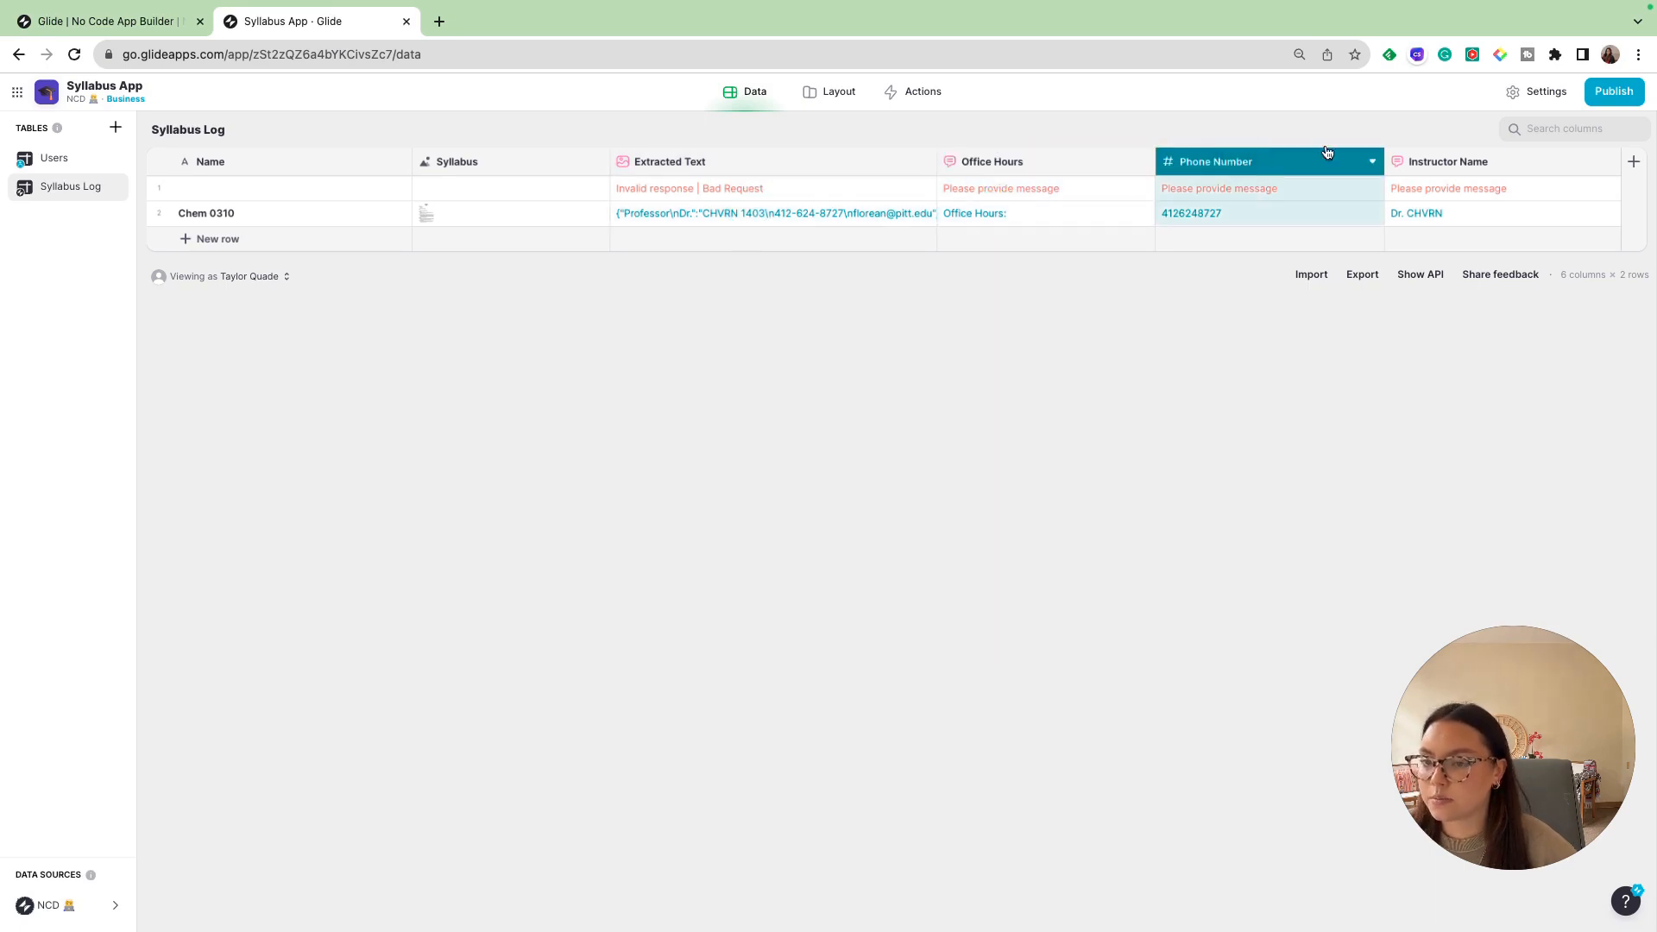
left_click(1494, 173)
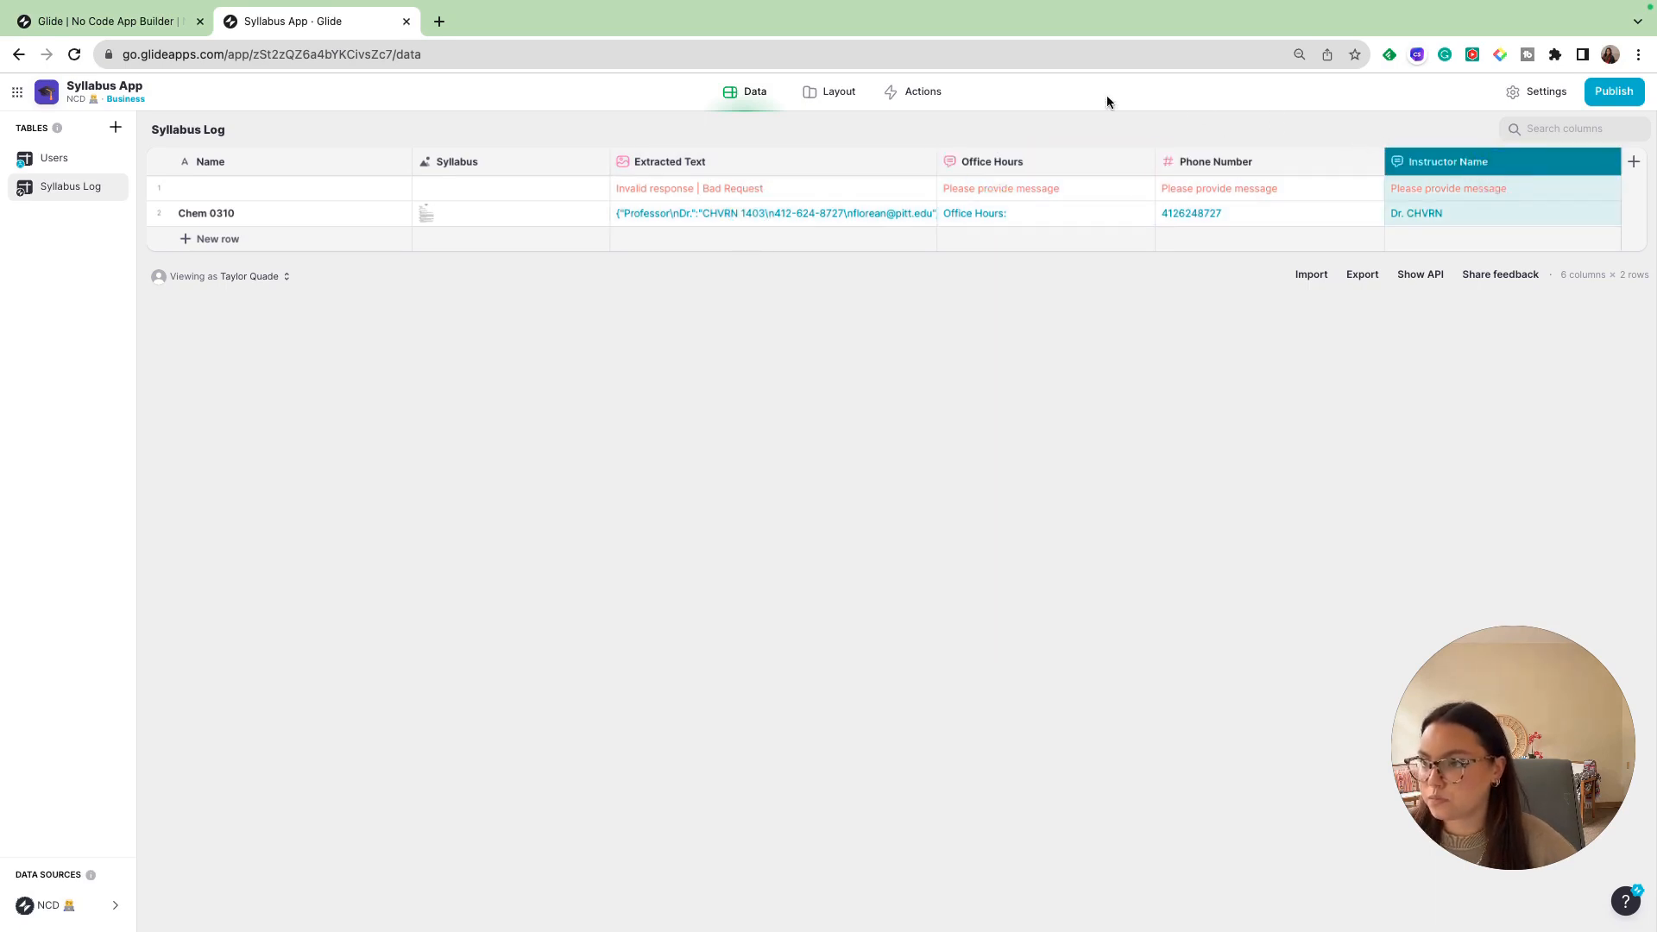
- Set the description of the items in the Syllabus Log screen's list to the Instructor Name column
left_click(825, 97)
left_click_drag(1563, 736, 238, 770)
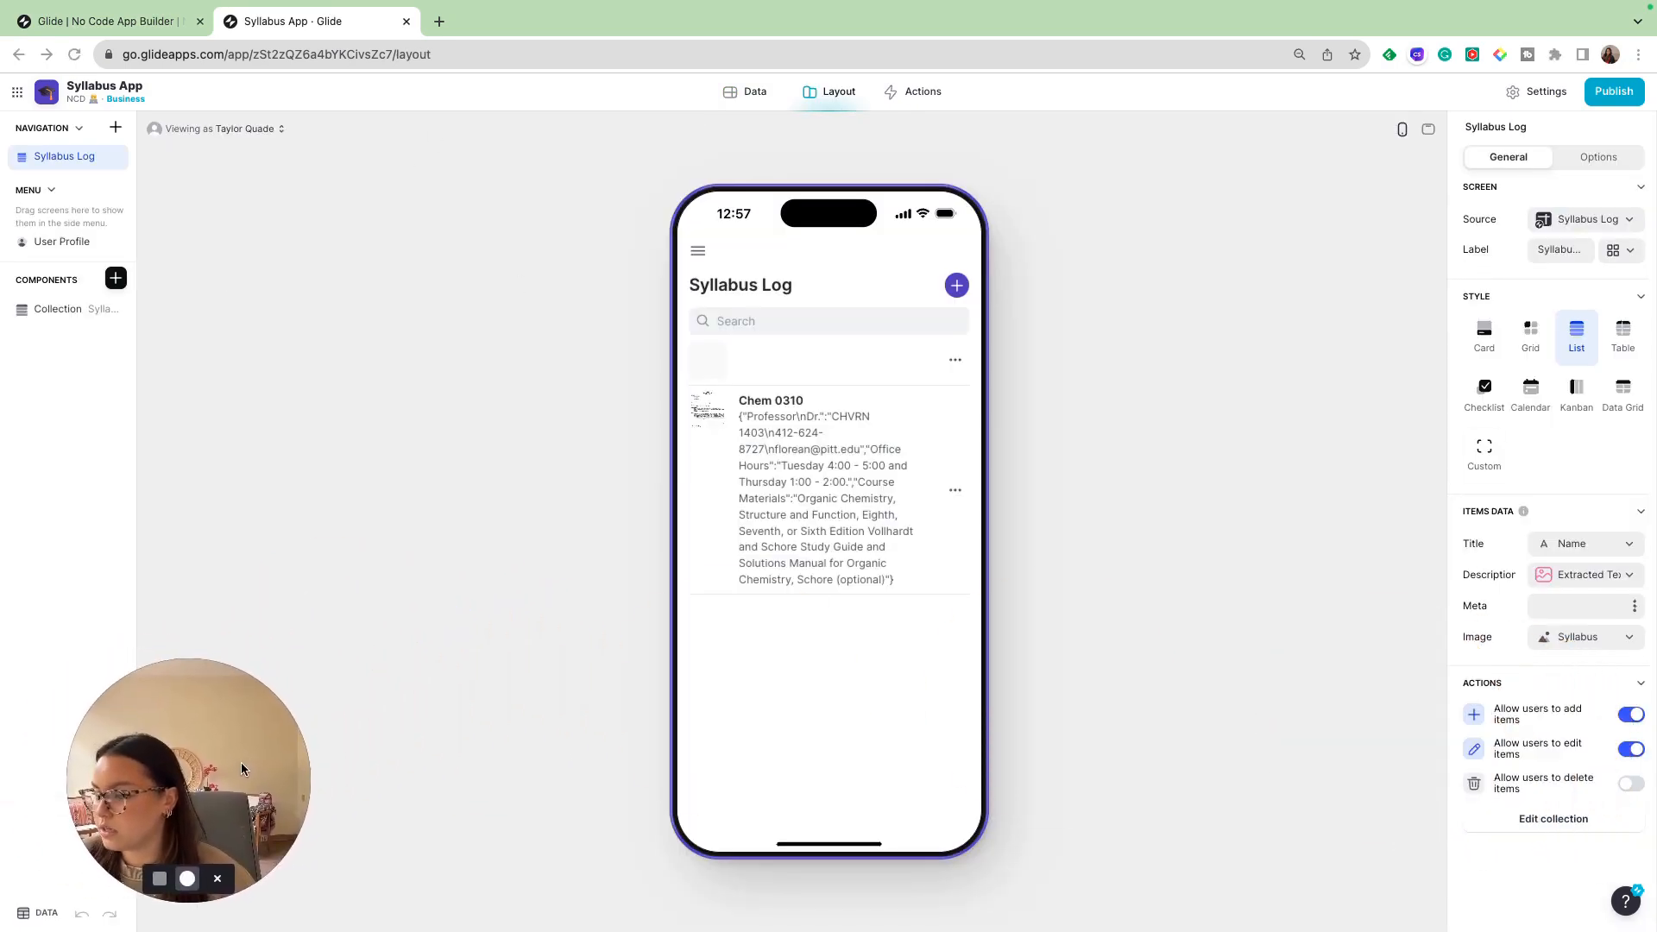
left_click(1583, 578)
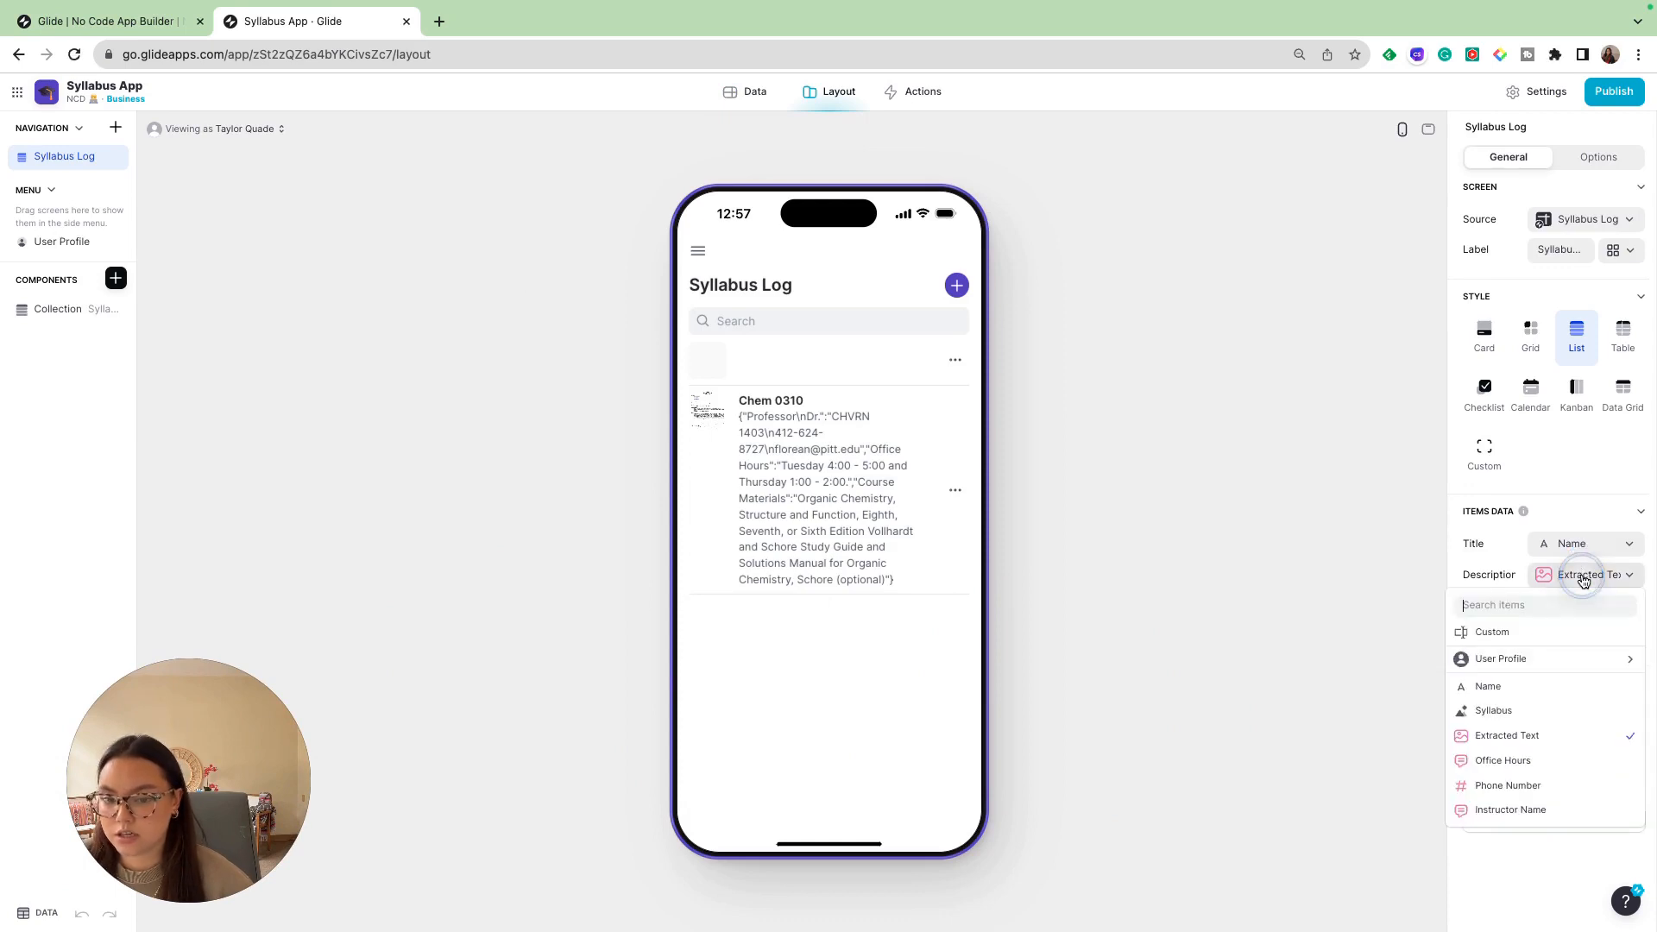
left_click(1532, 811)
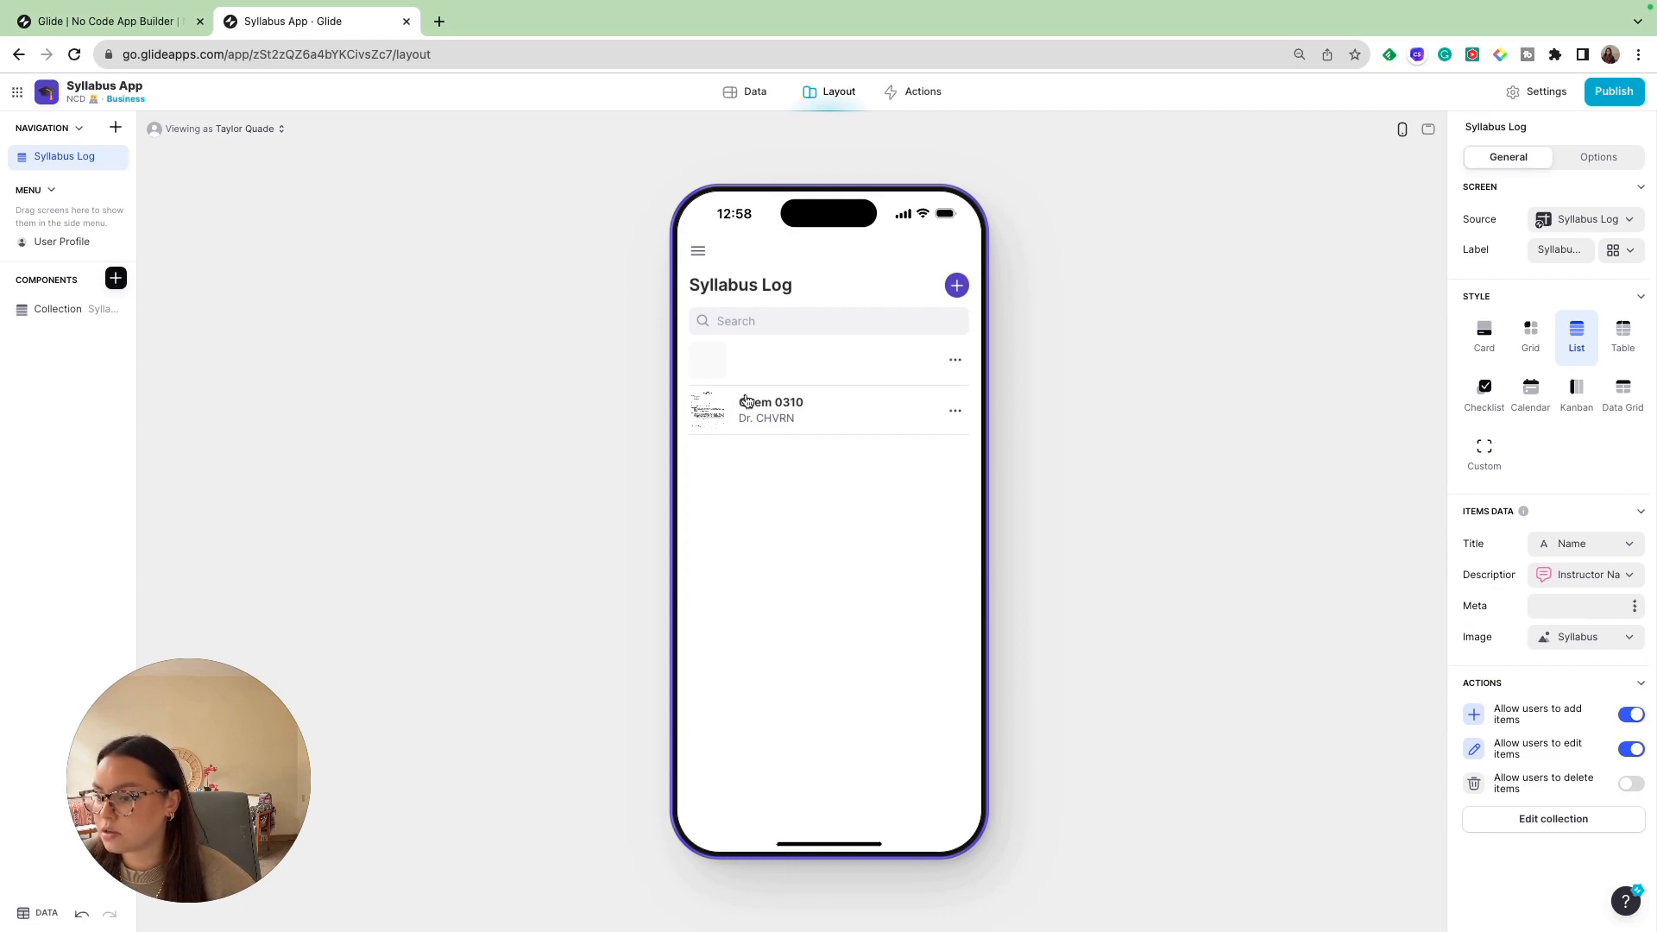
- Add Name, Syllabus, Extracted Text, Office Hours, Phone Number and Instructor Name to the Fields component on the Chem 0310 details screen
left_click(849, 417)
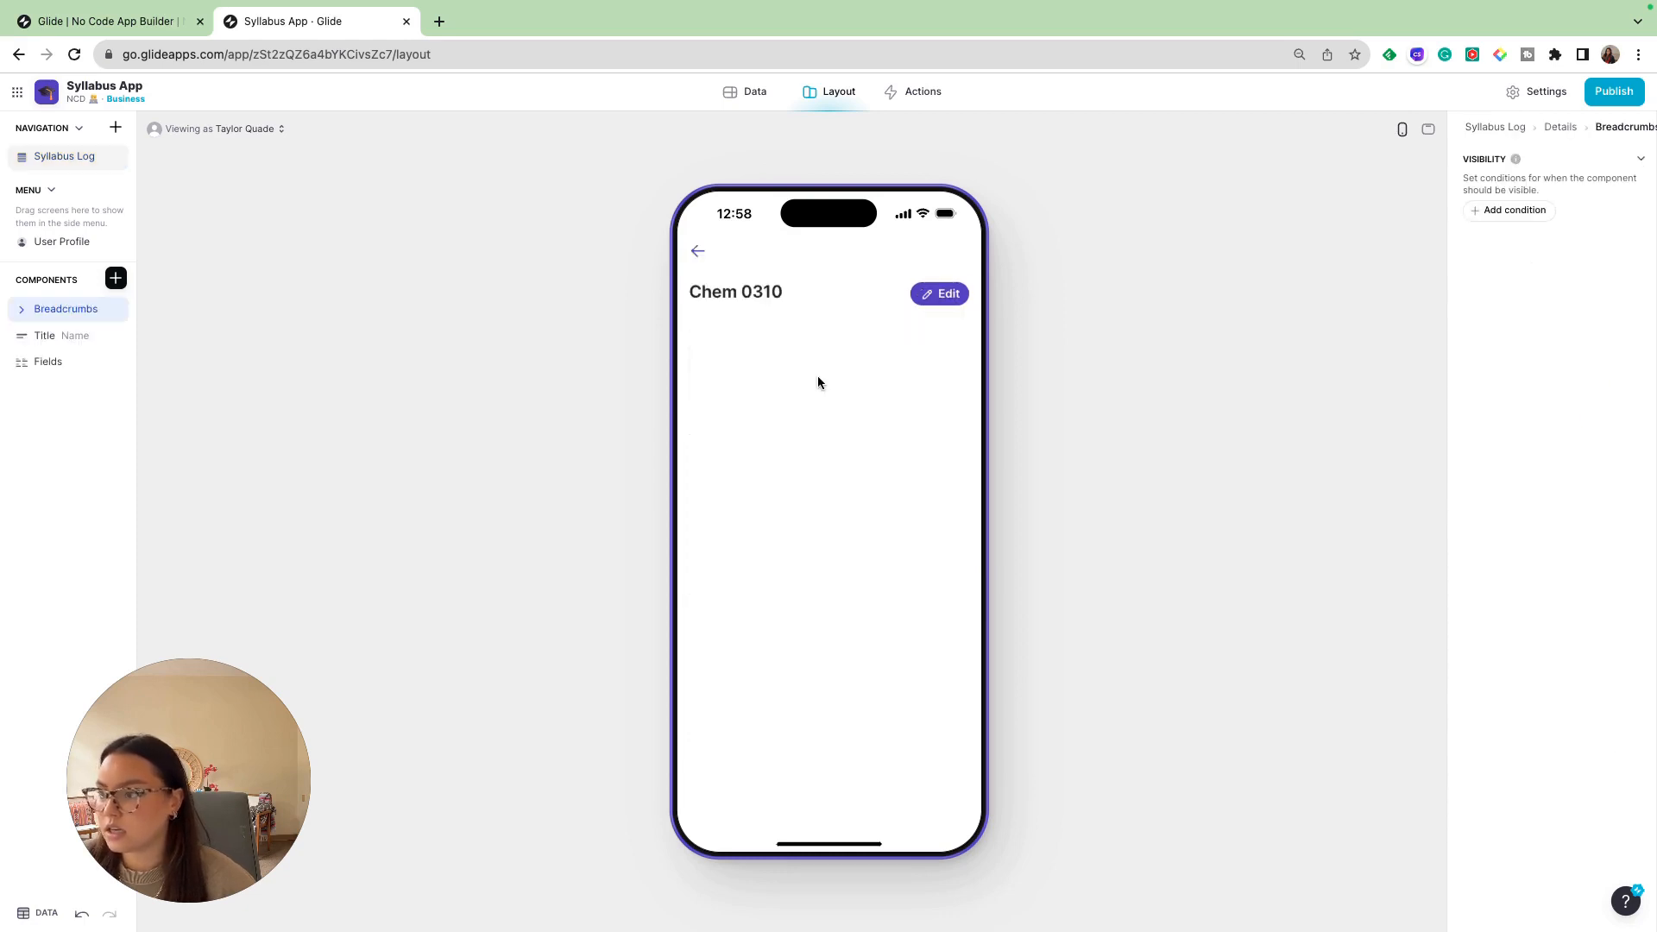
left_click(116, 278)
left_click(48, 361)
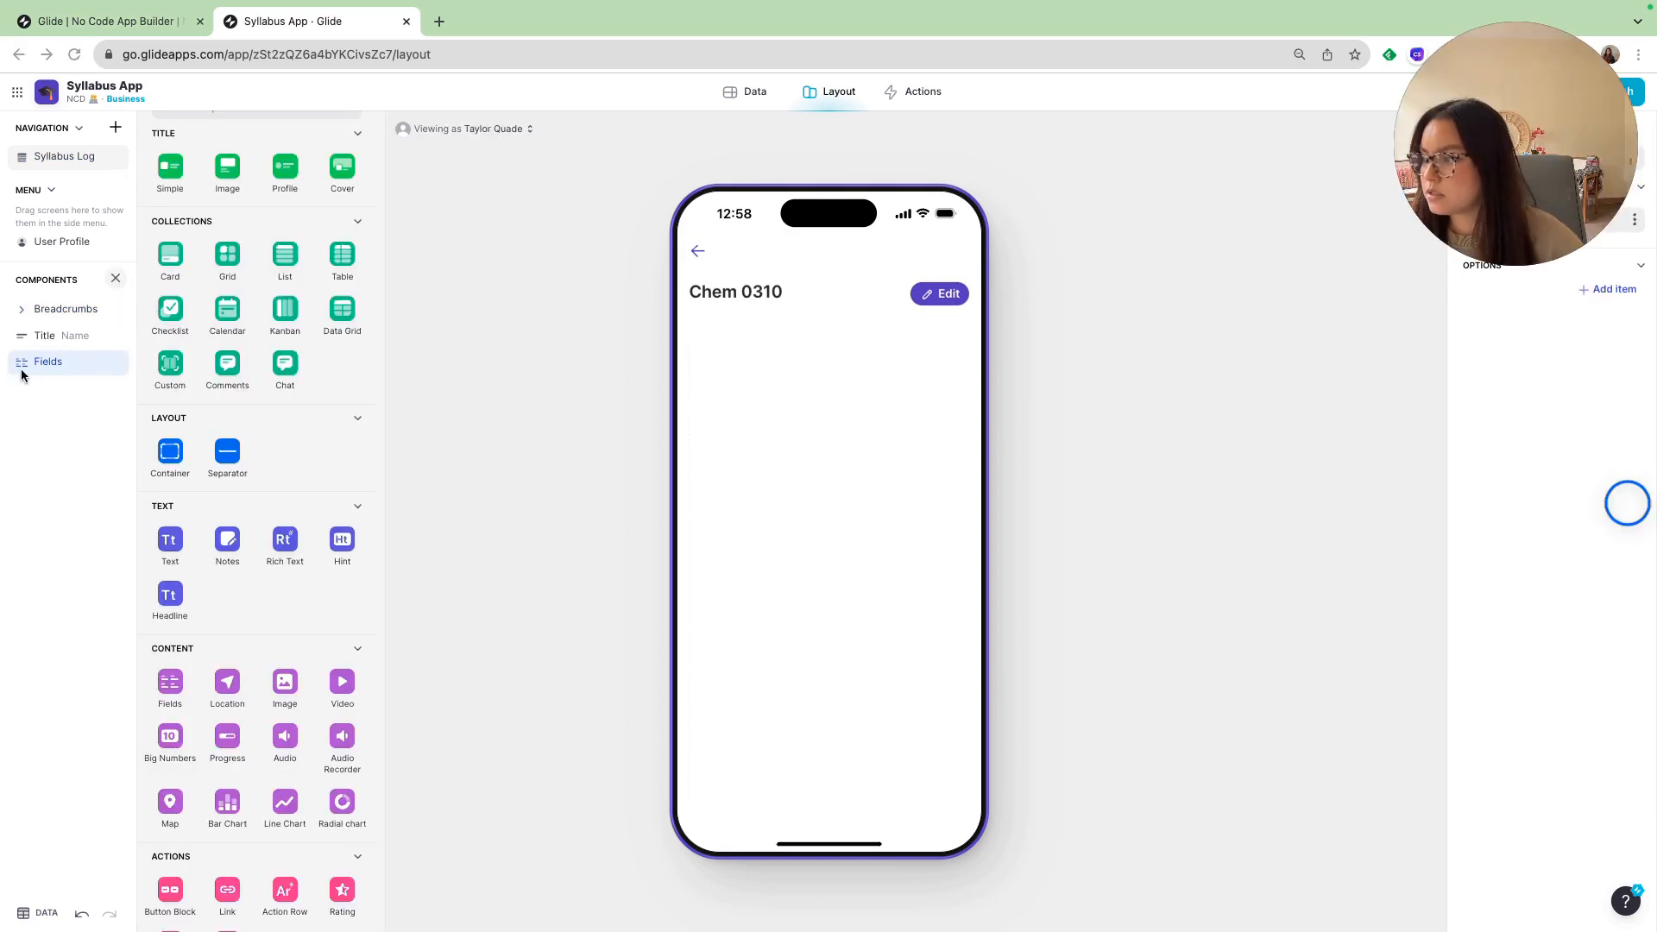
mouse_move(1514, 135)
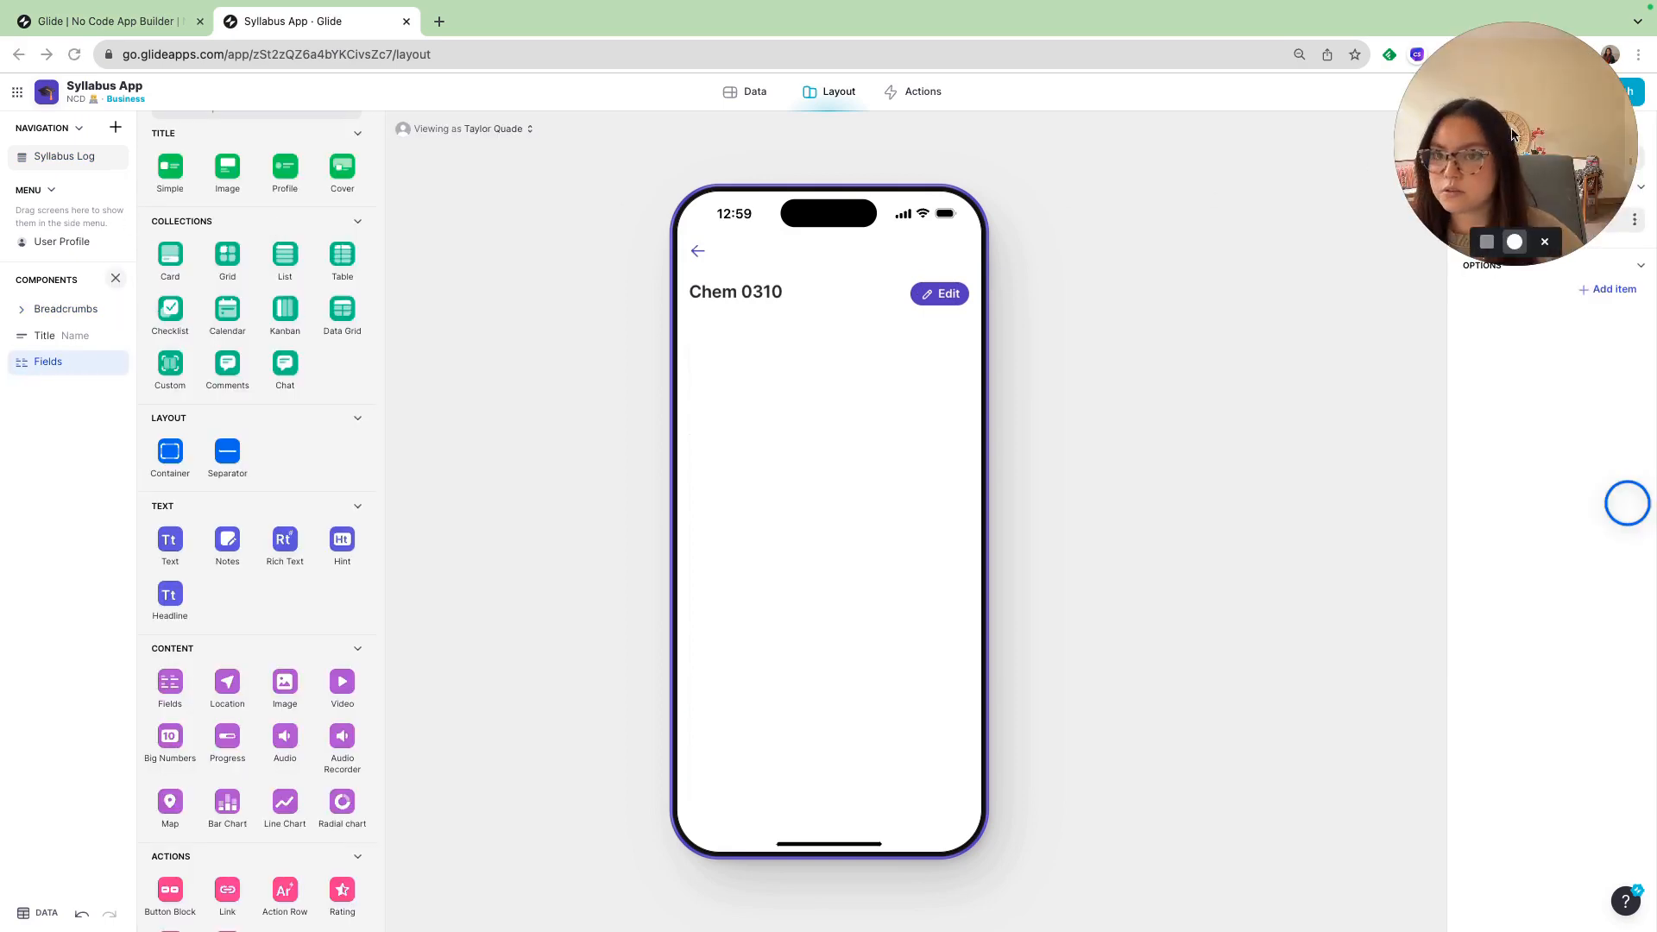
left_click_drag(1514, 135, 339, 142)
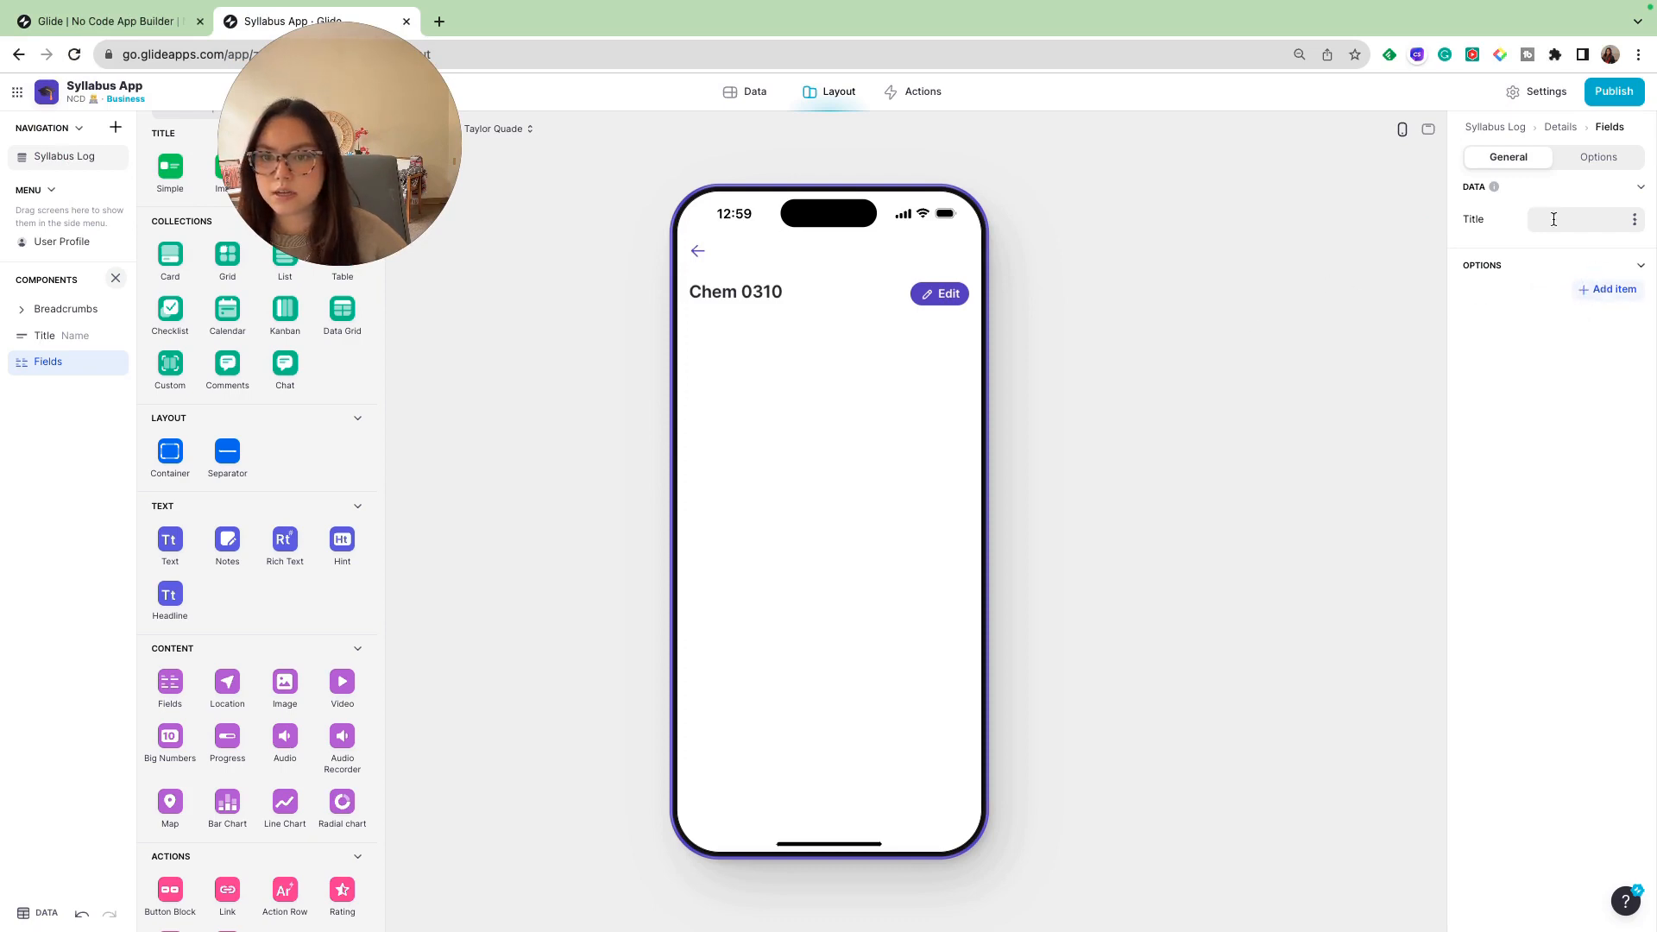
left_click(1619, 299)
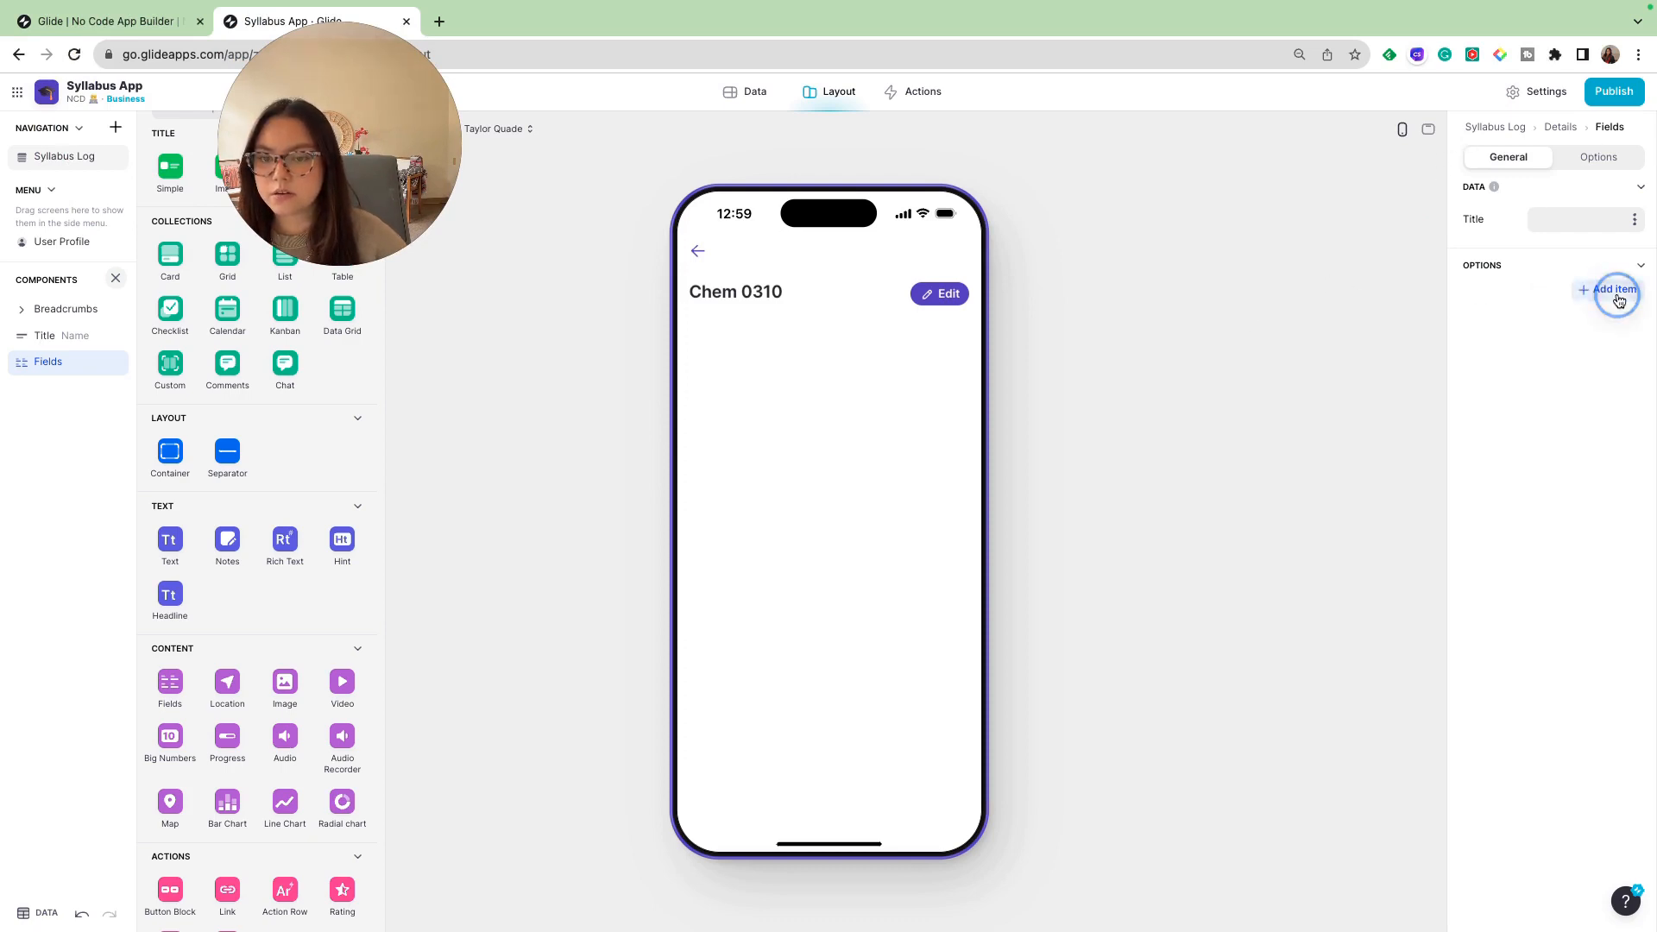
left_click(1610, 328)
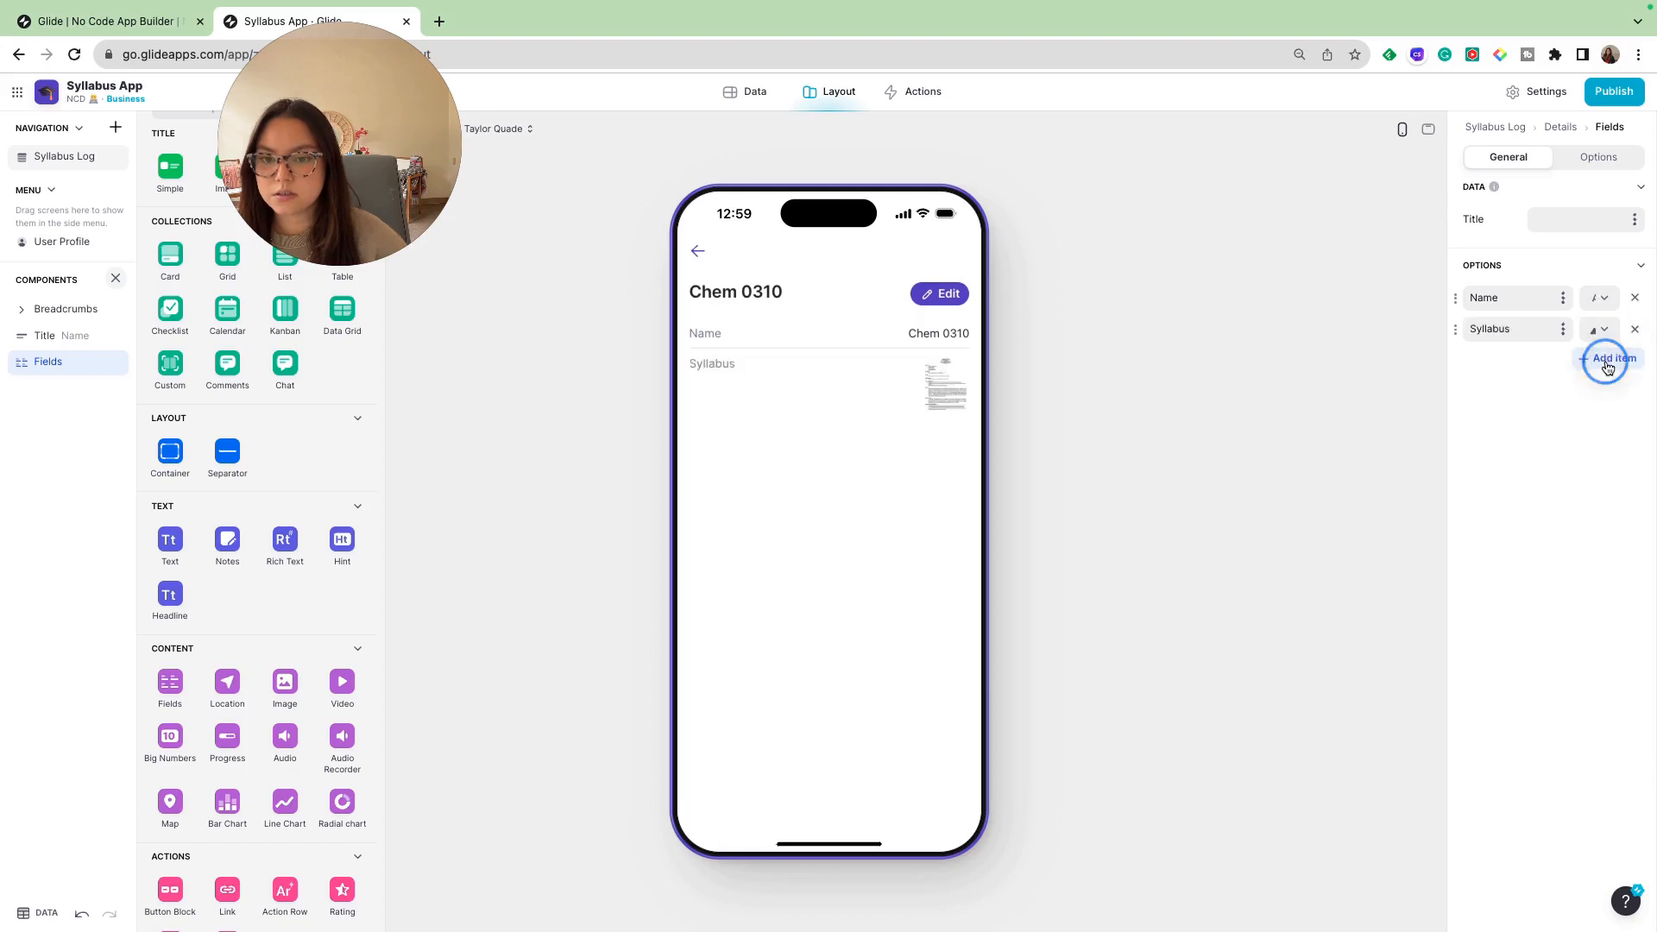
left_click(1607, 362)
left_click(1598, 390)
left_click(1588, 420)
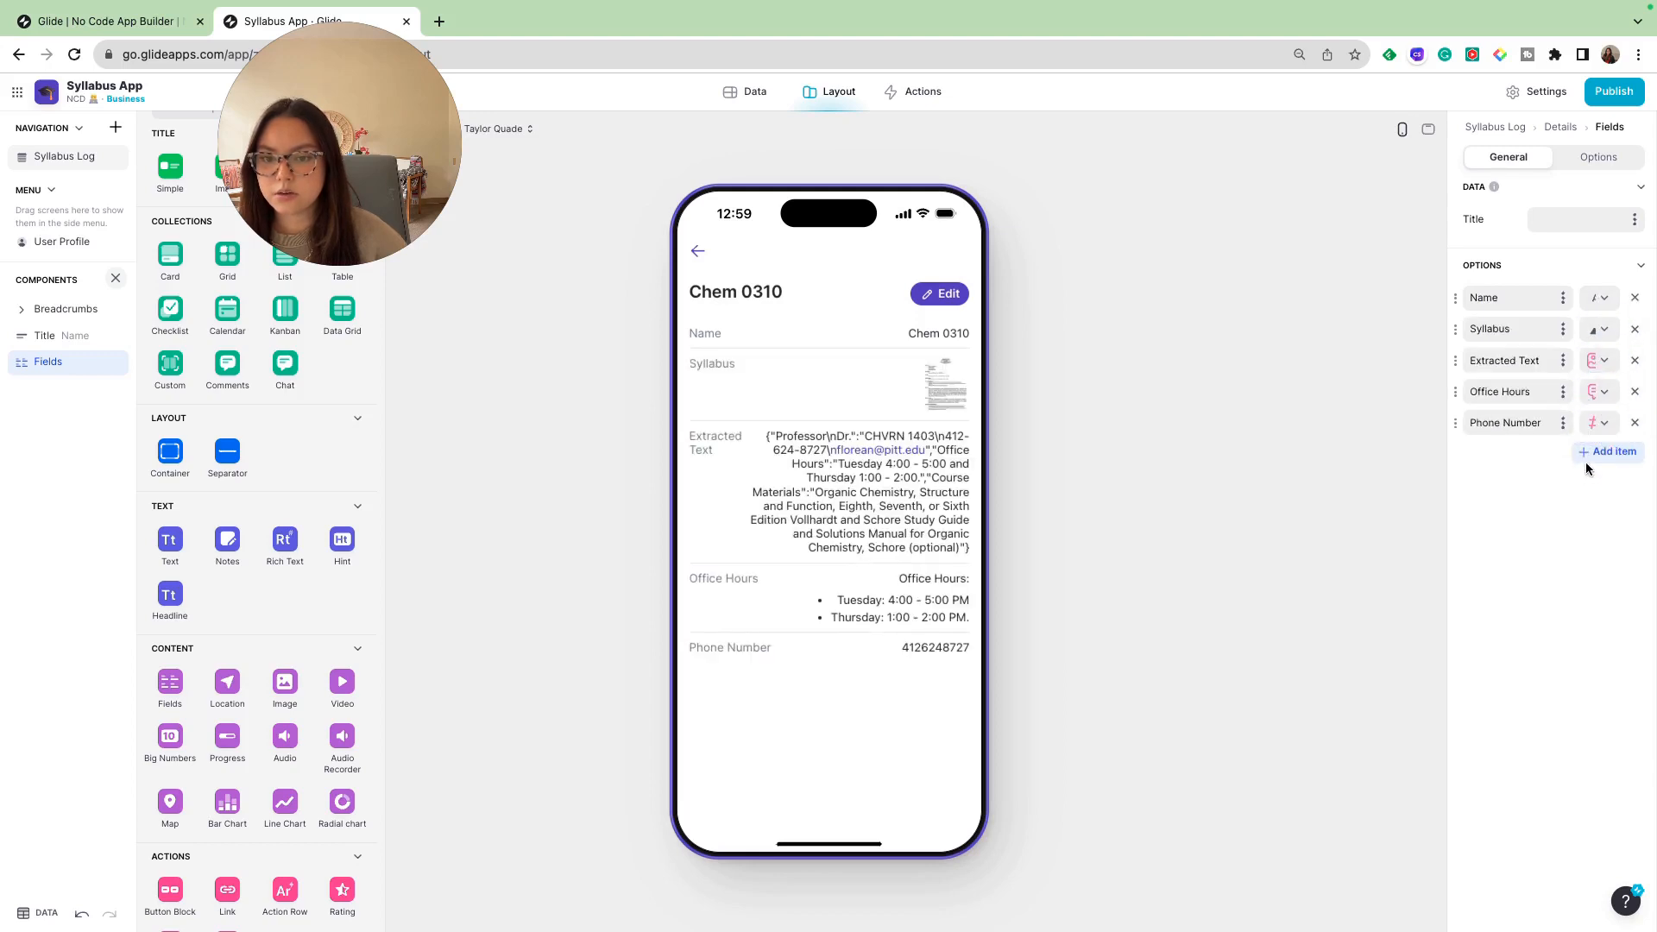
left_click(1587, 455)
left_click(1585, 483)
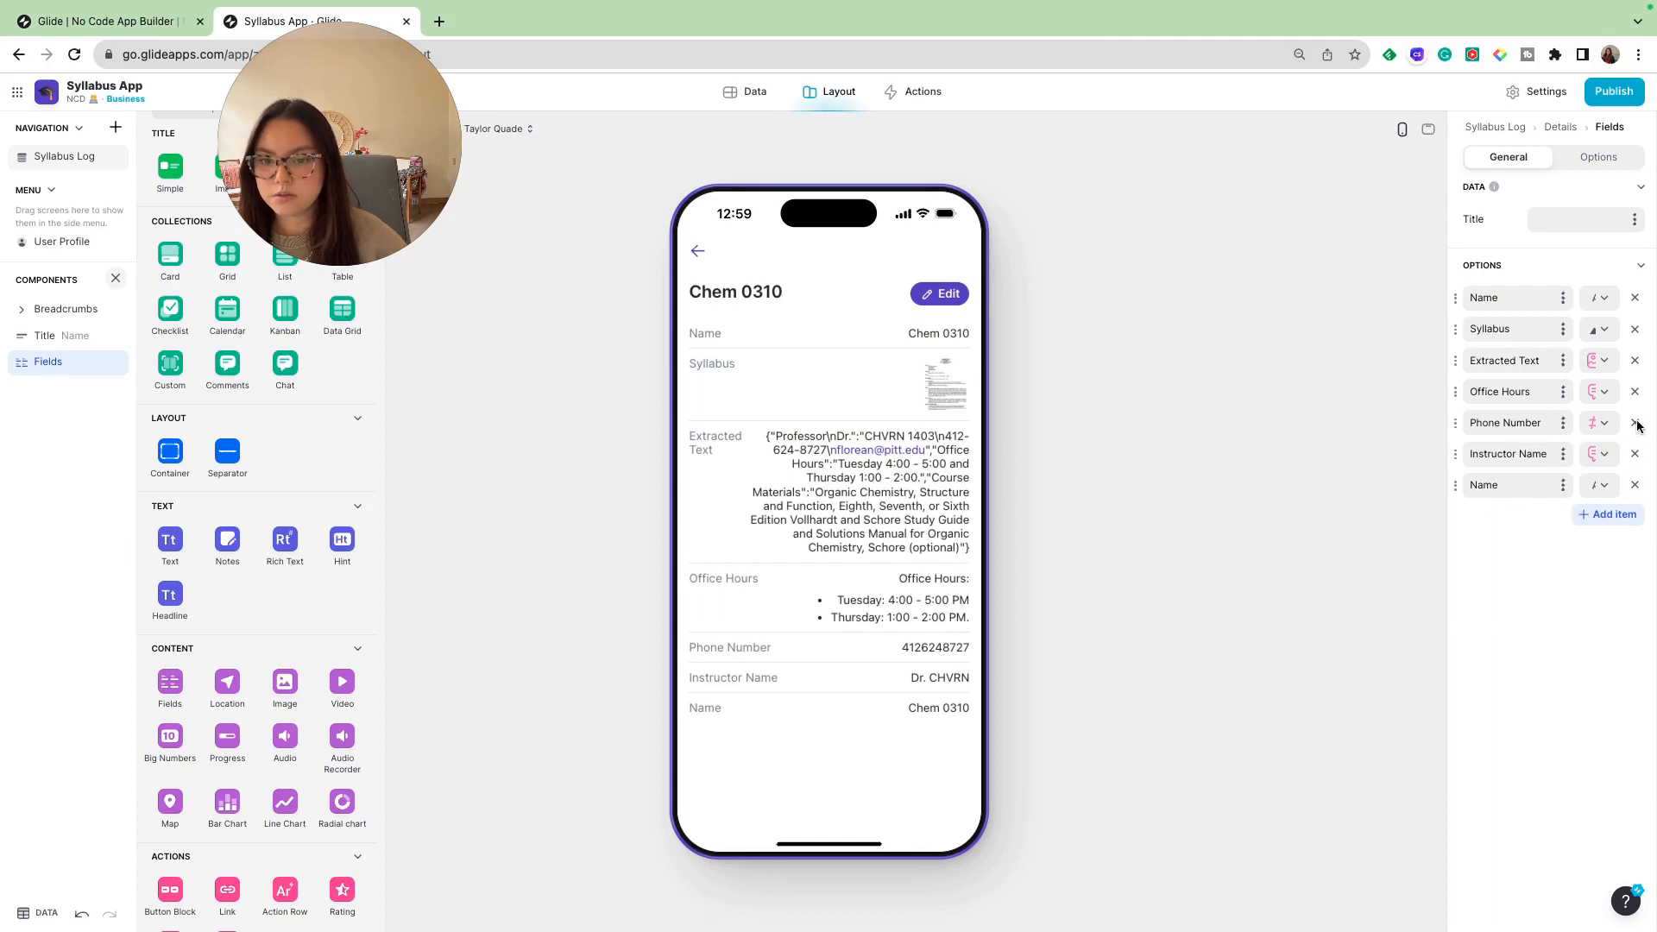
- Remove the duplicate Name and the Extracted Text items from the Fields component, and move Instructor Name directly below Name
left_click(1634, 484)
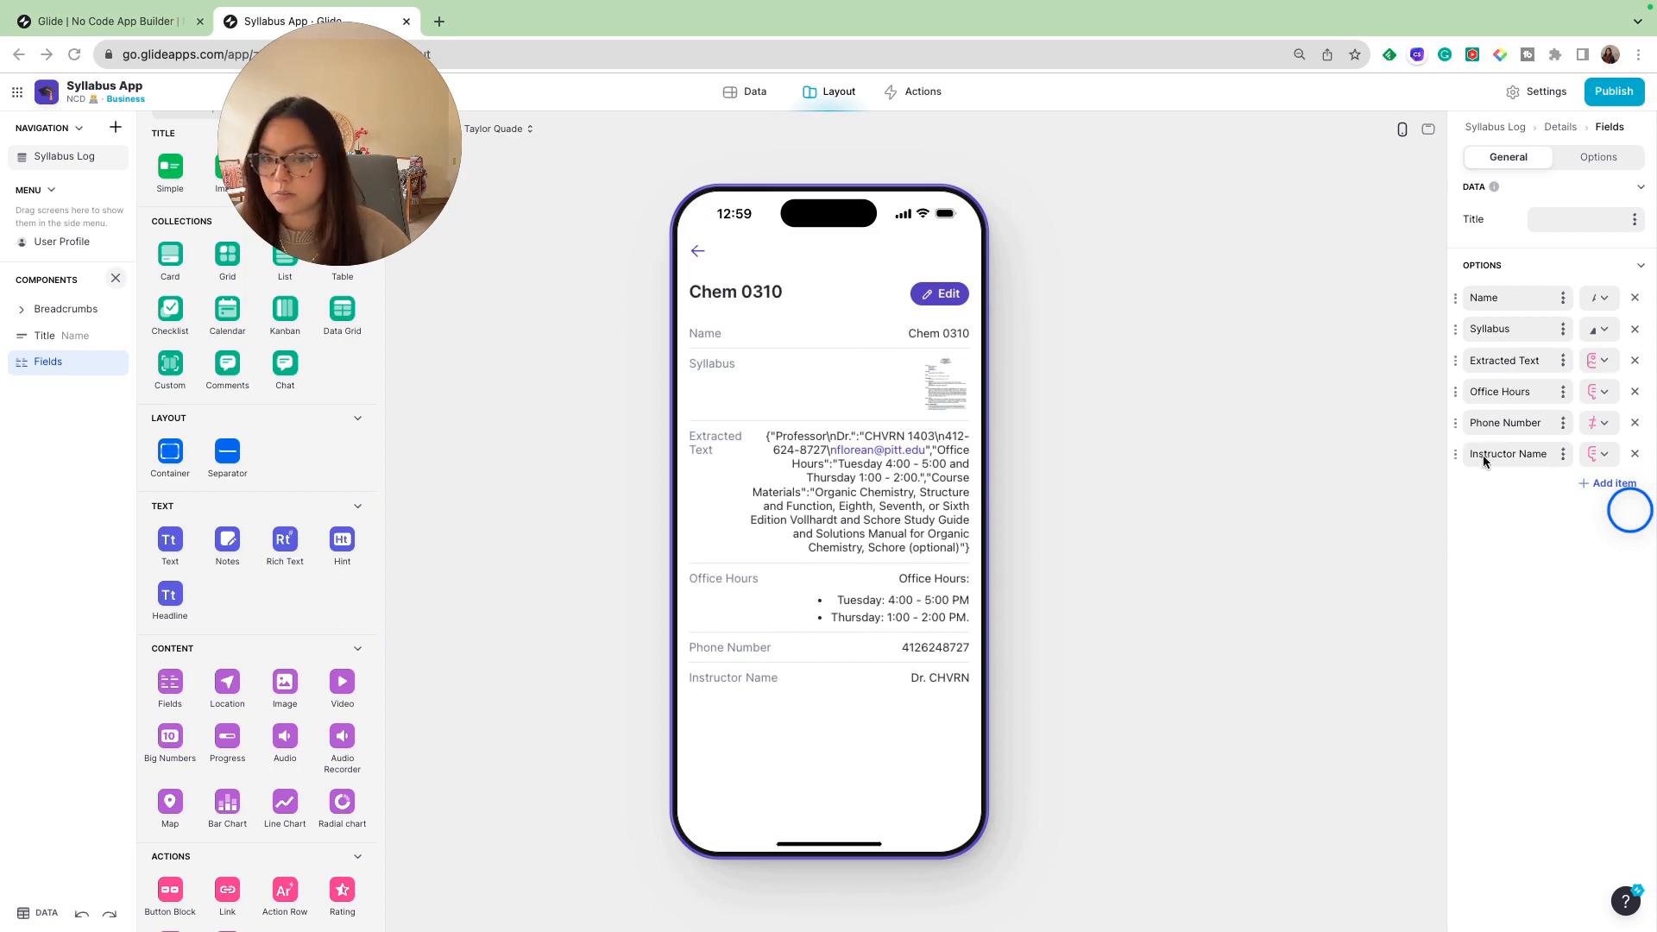
left_click_drag(1455, 454, 1446, 326)
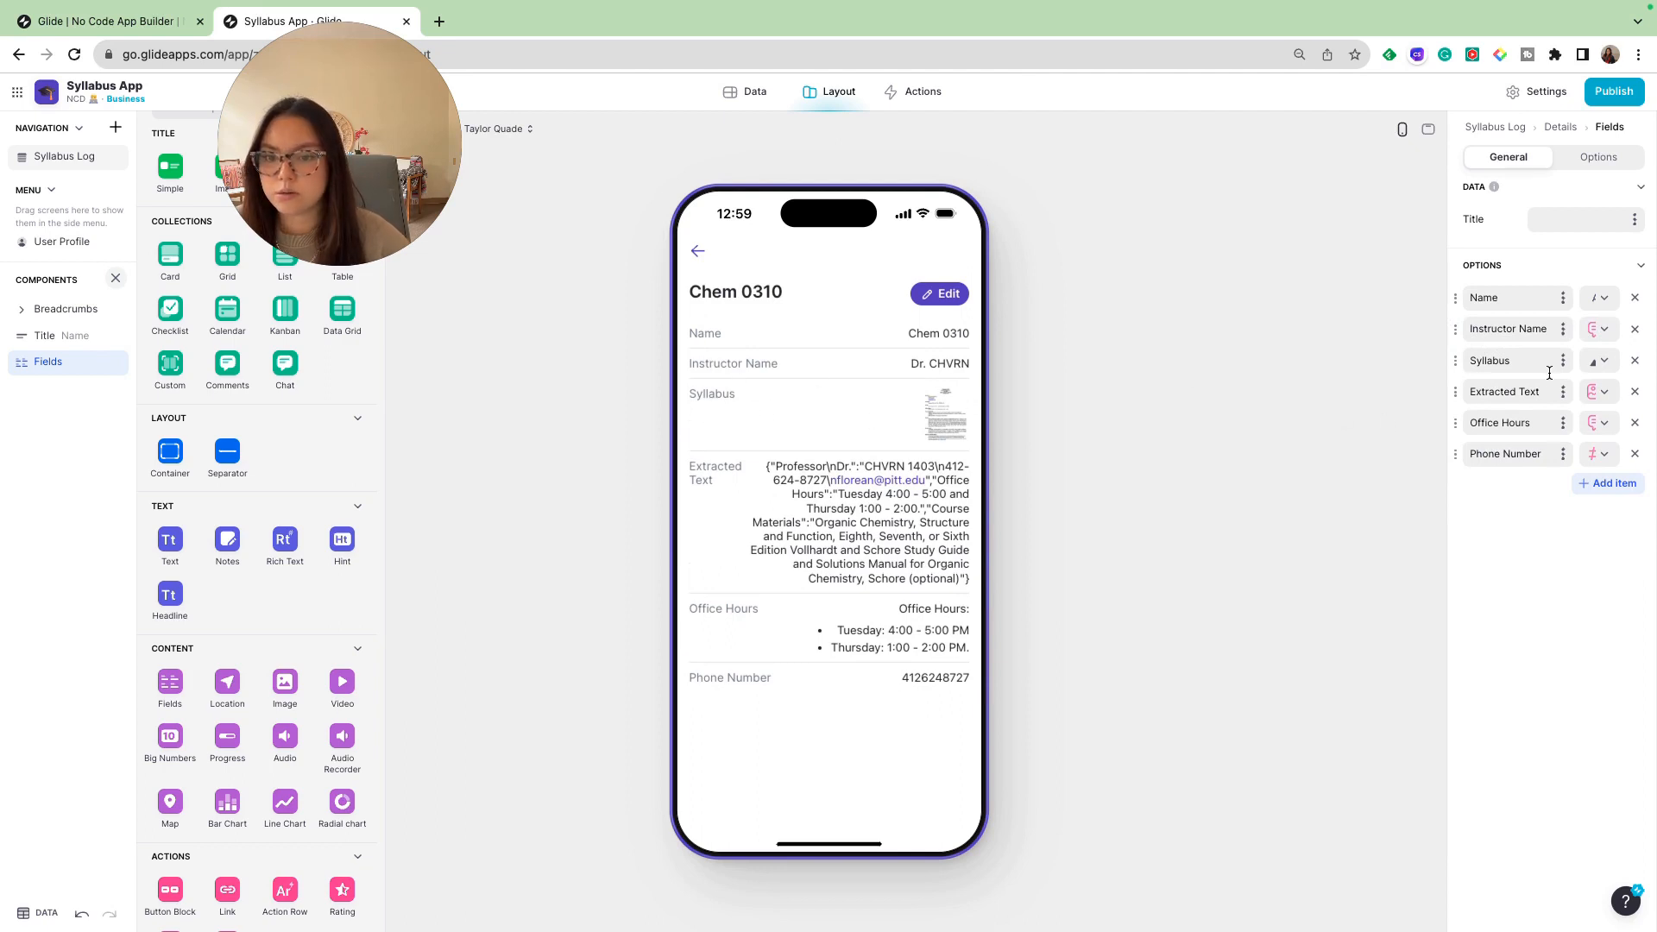
left_click(1634, 392)
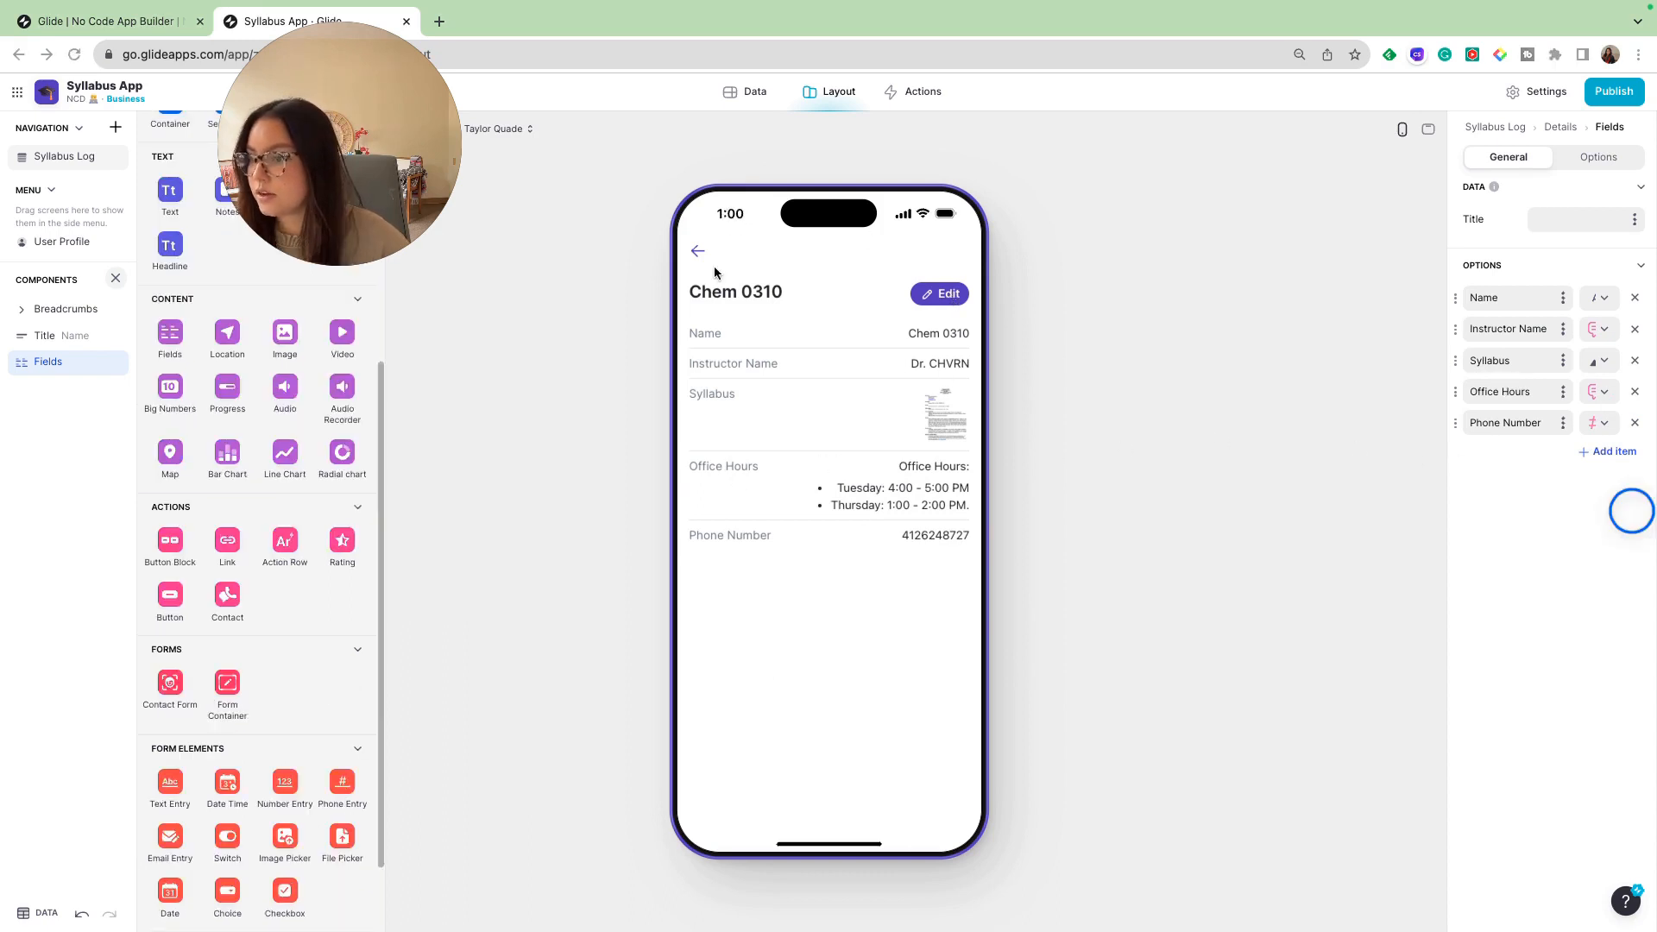
- Preview the Chem 0310 details screen from the Syllabus Log list and return to the list
left_click(696, 252)
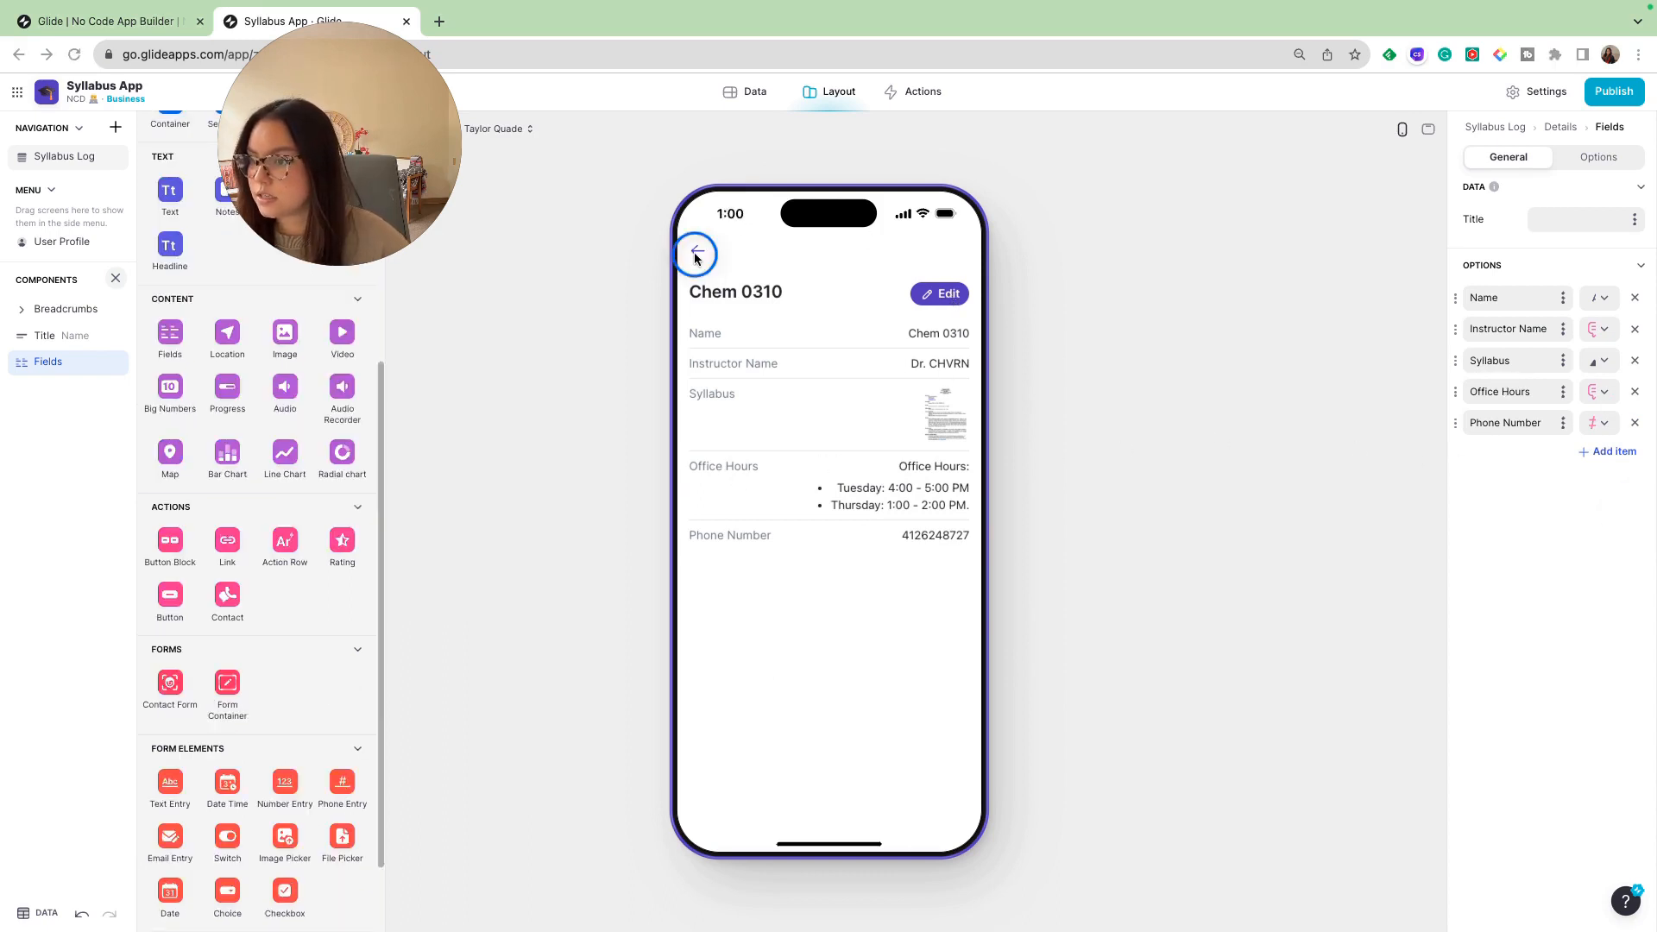
left_click(696, 252)
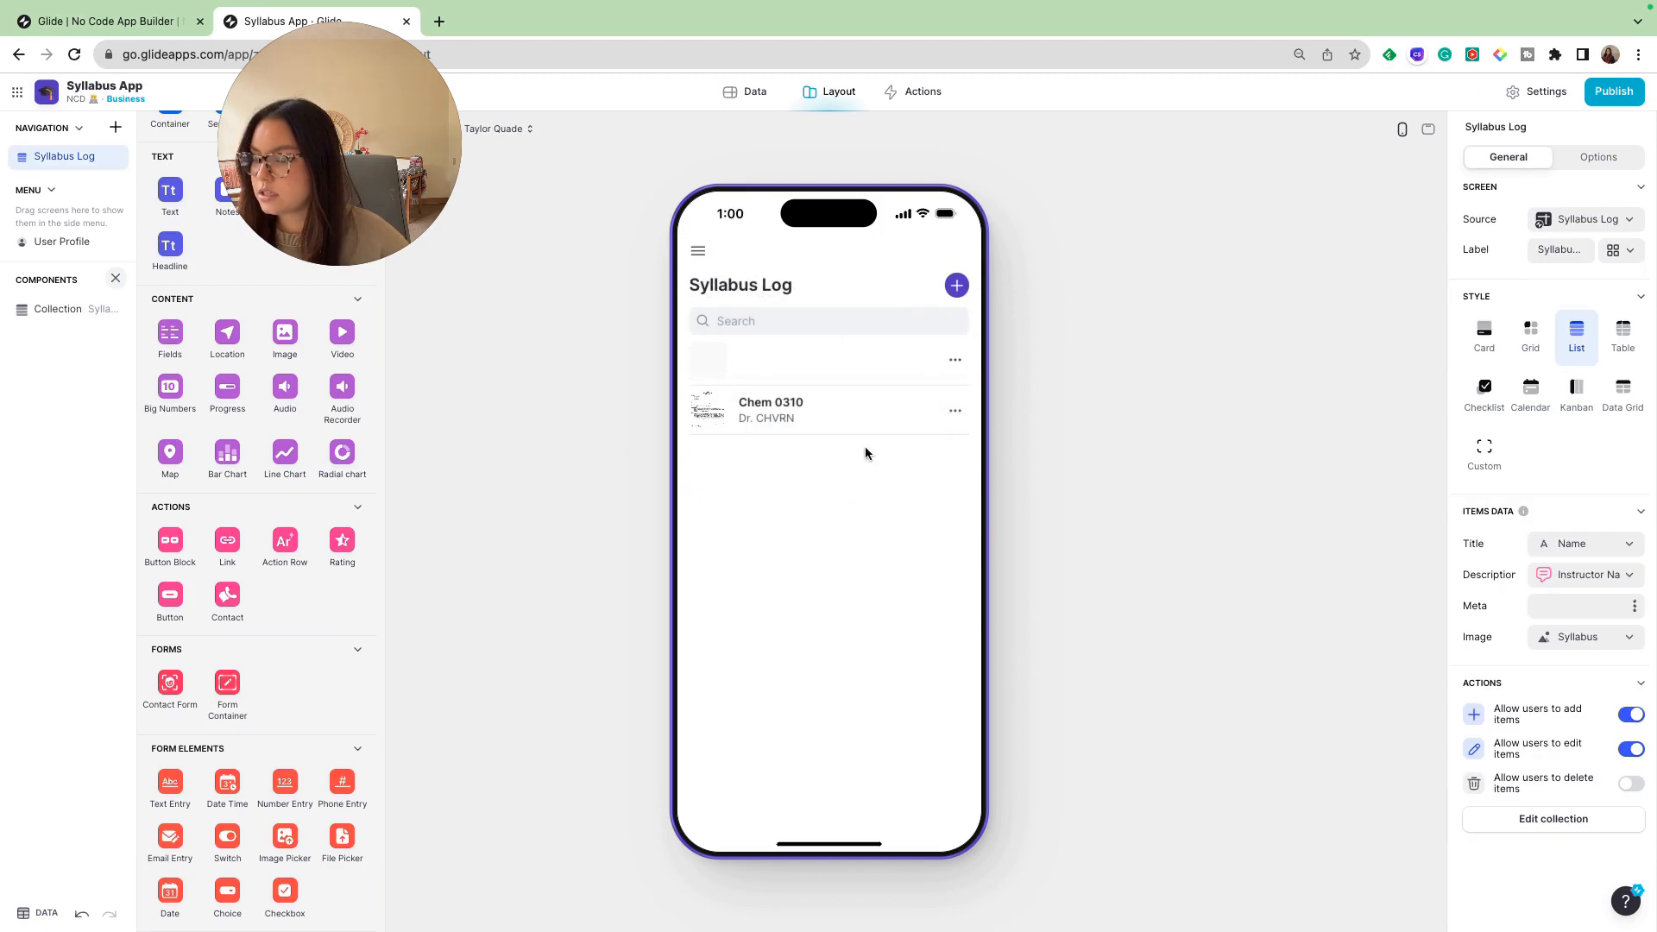
left_click(756, 410)
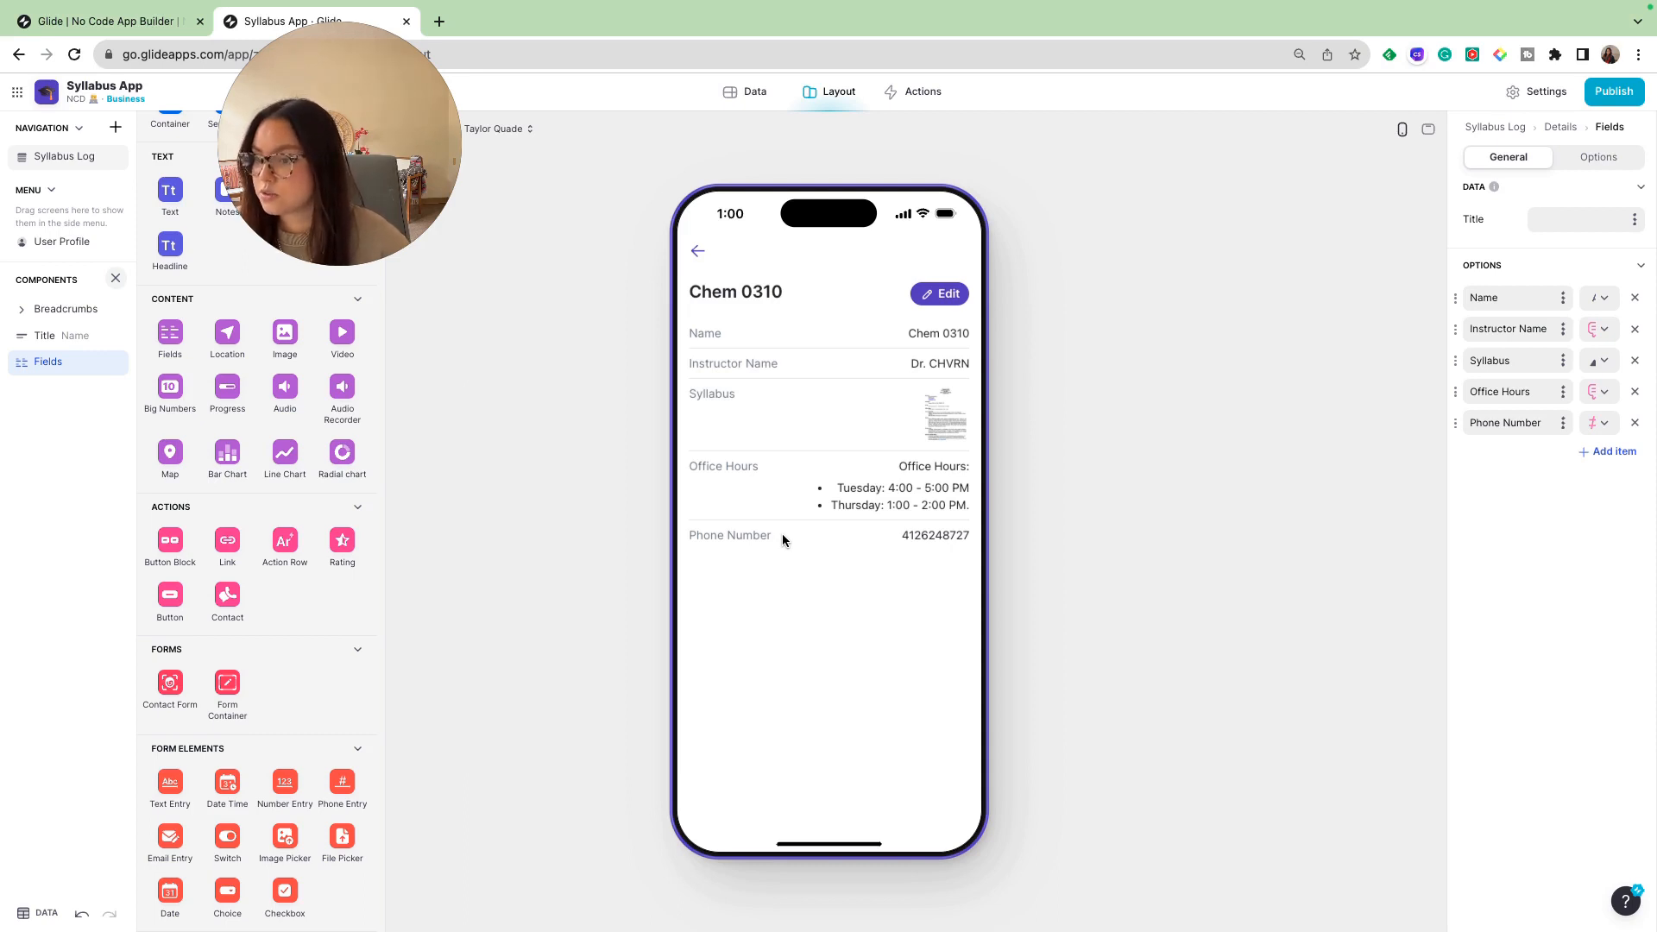
left_click(698, 251)
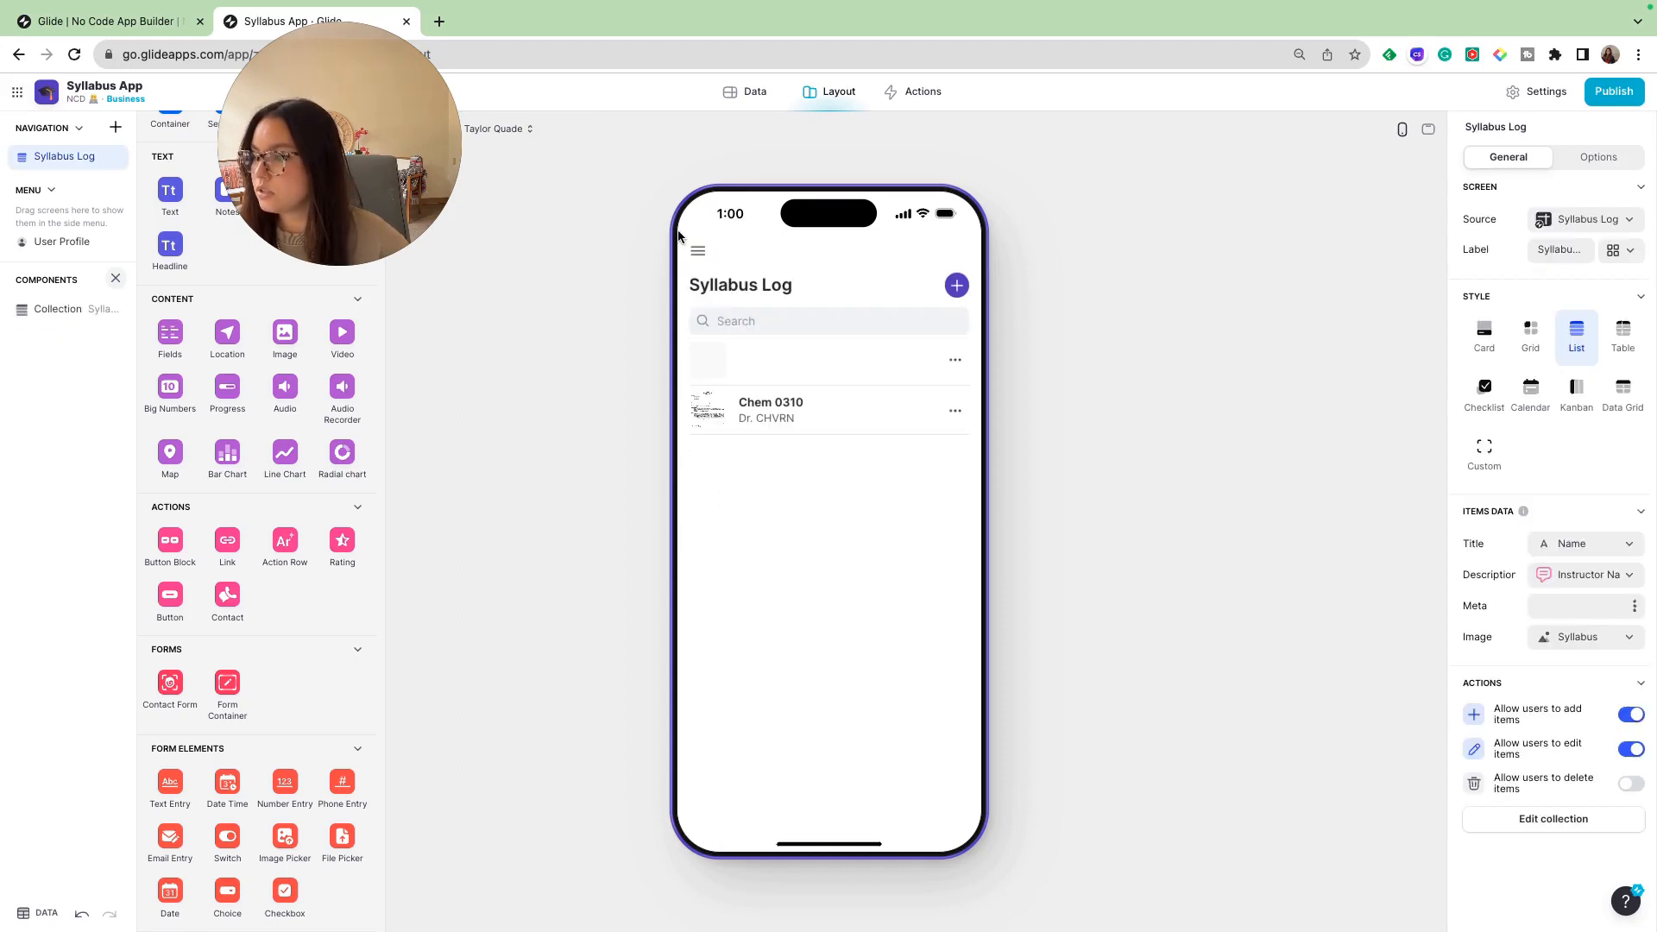
- Duplicate the Extracted Text column in the Syllabus Log table and change the copy's type to the AI Document to Text
left_click(748, 93)
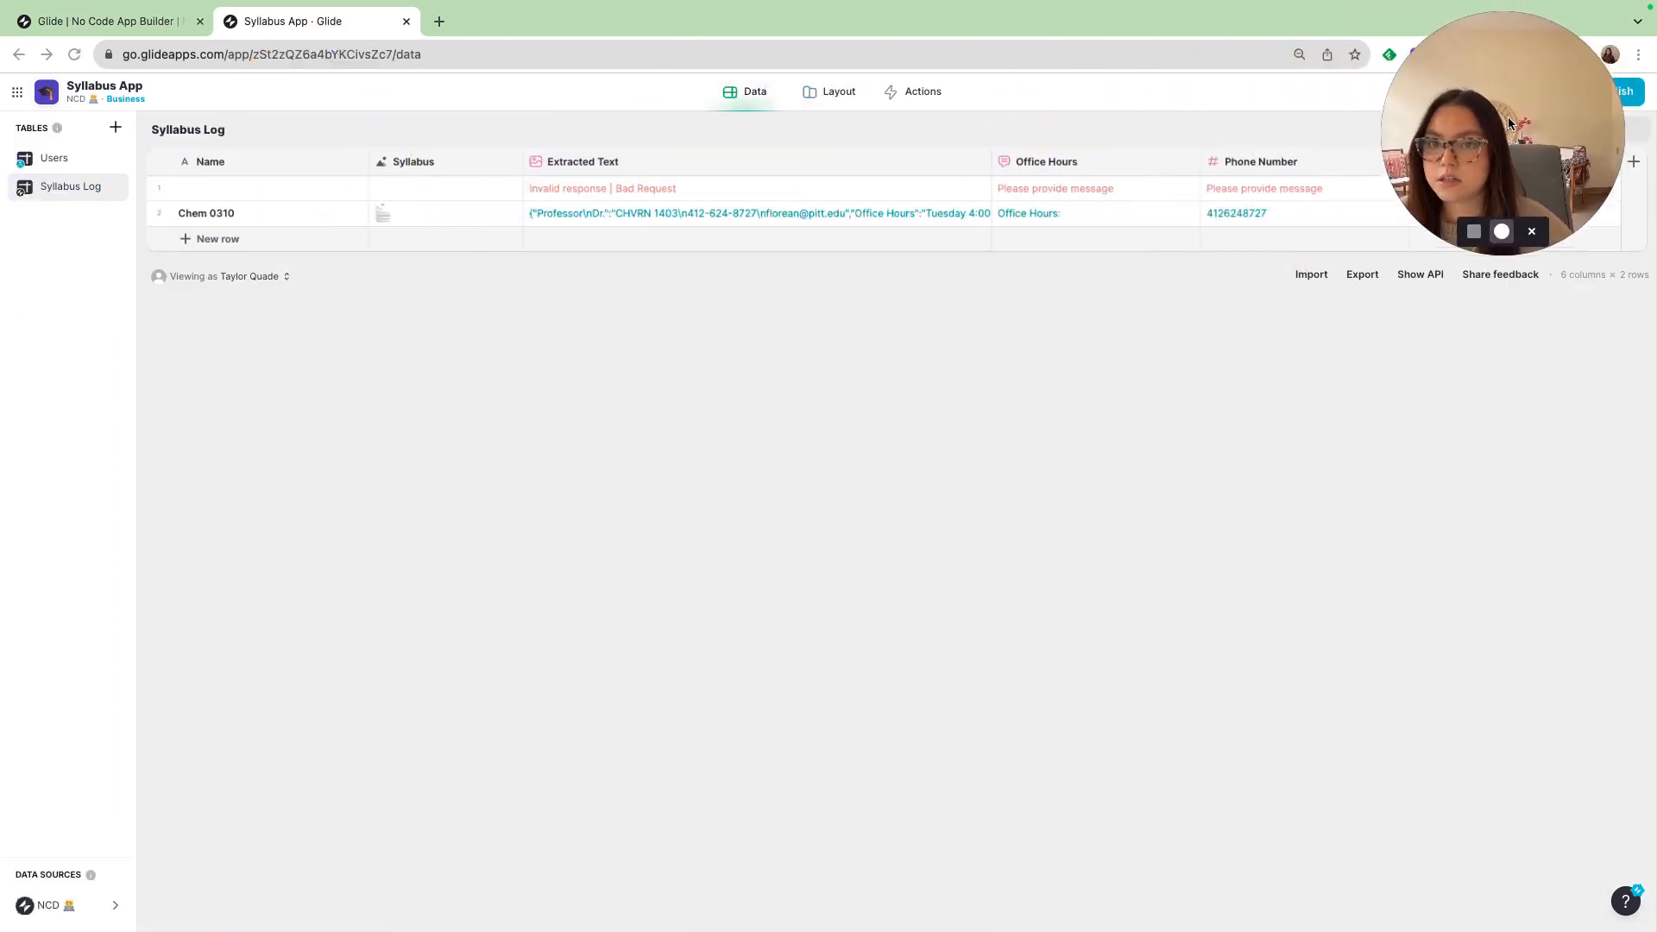
left_click(978, 161)
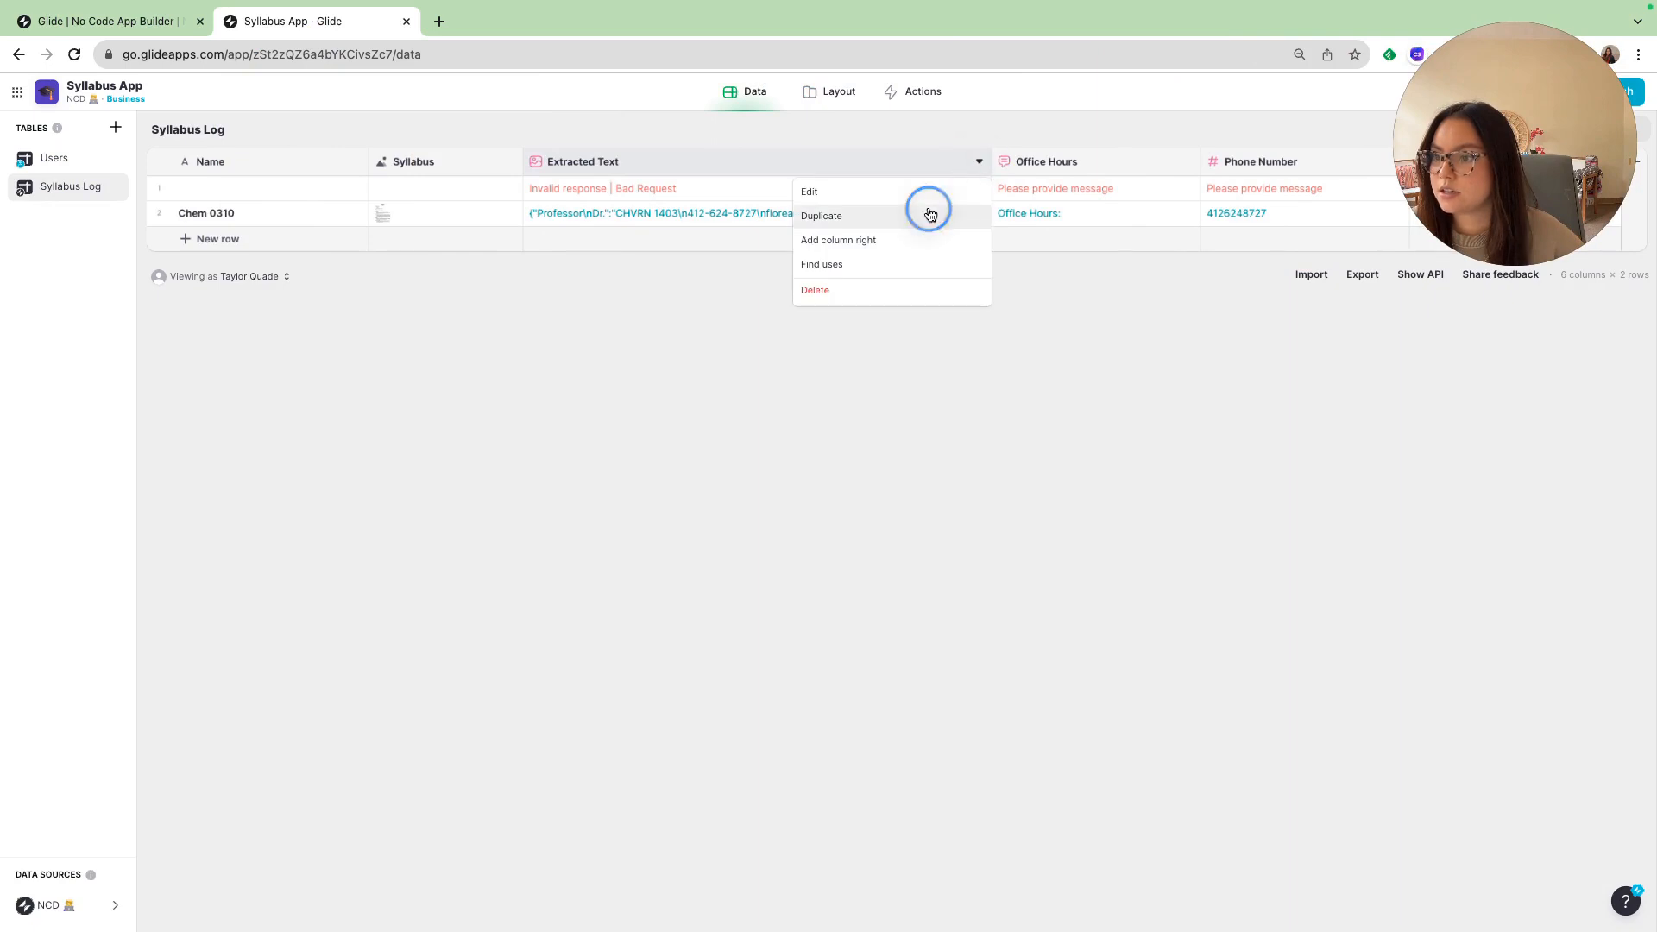
left_click(924, 215)
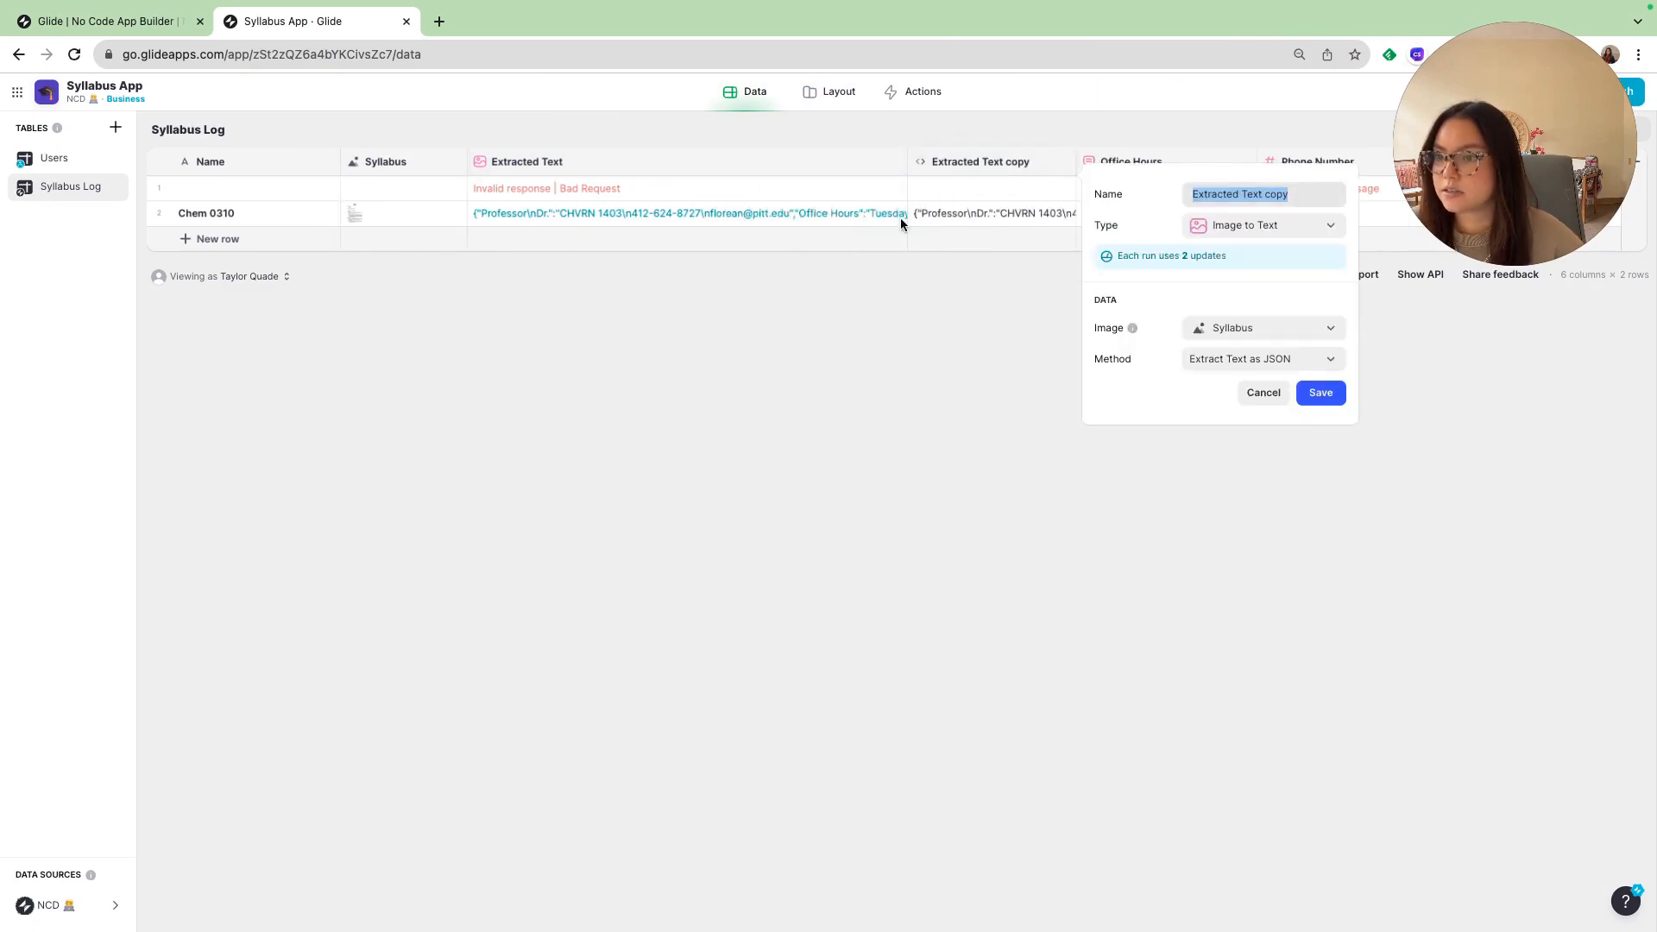
left_click(1286, 232)
mouse_move(1241, 344)
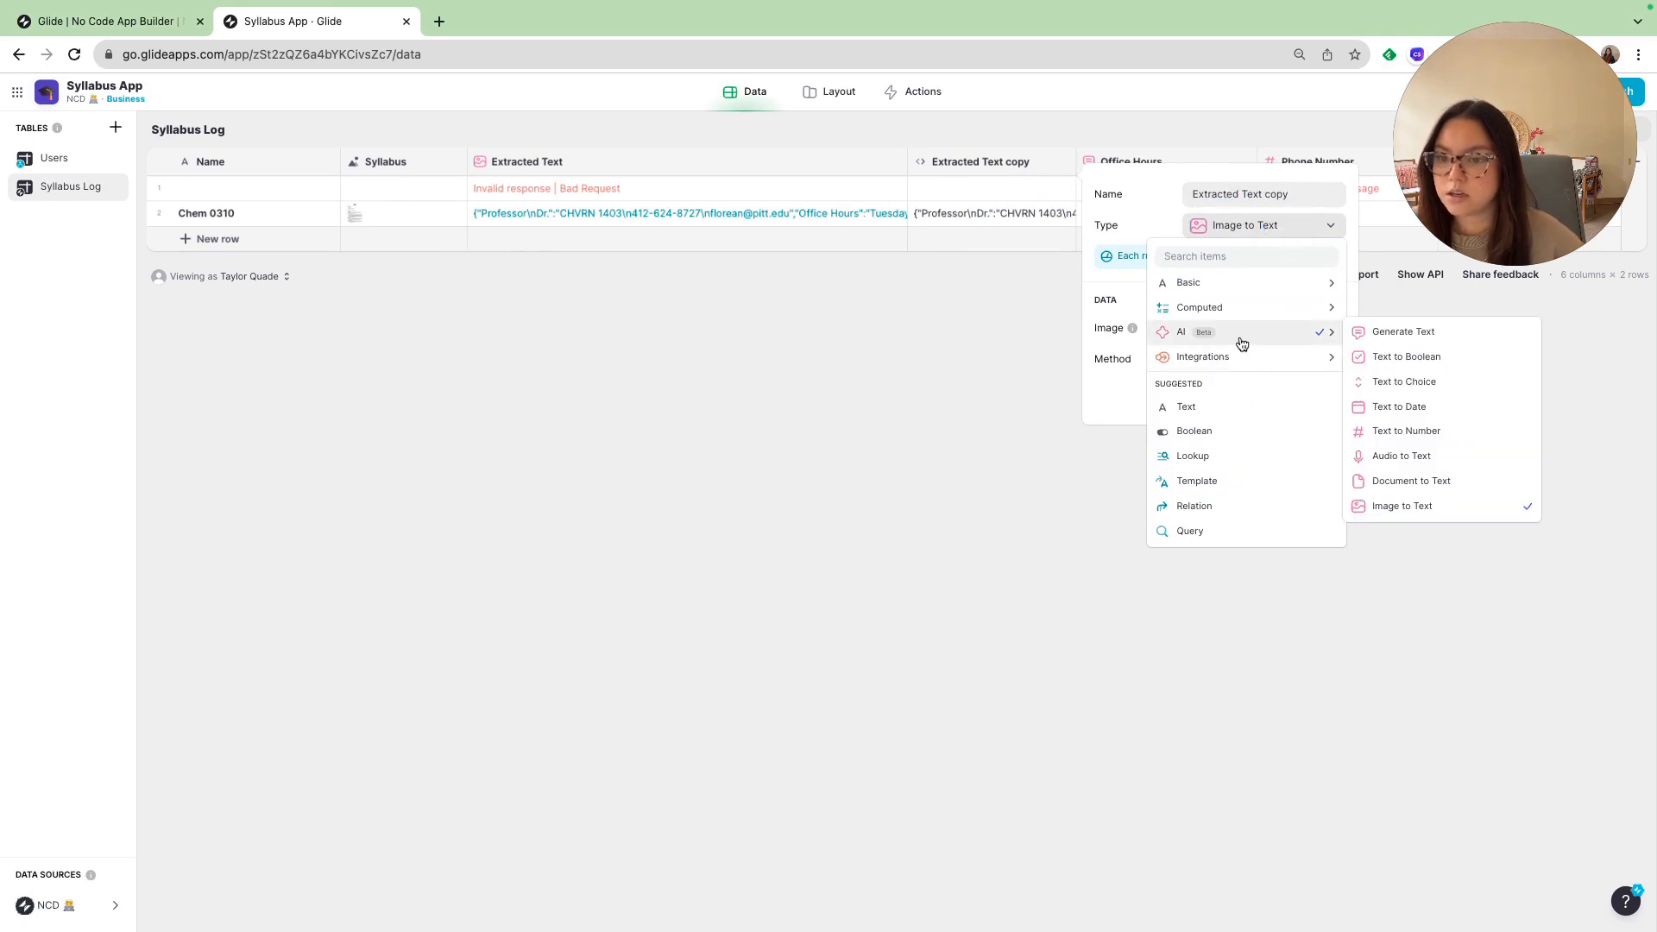
left_click(1445, 483)
key("Escape")
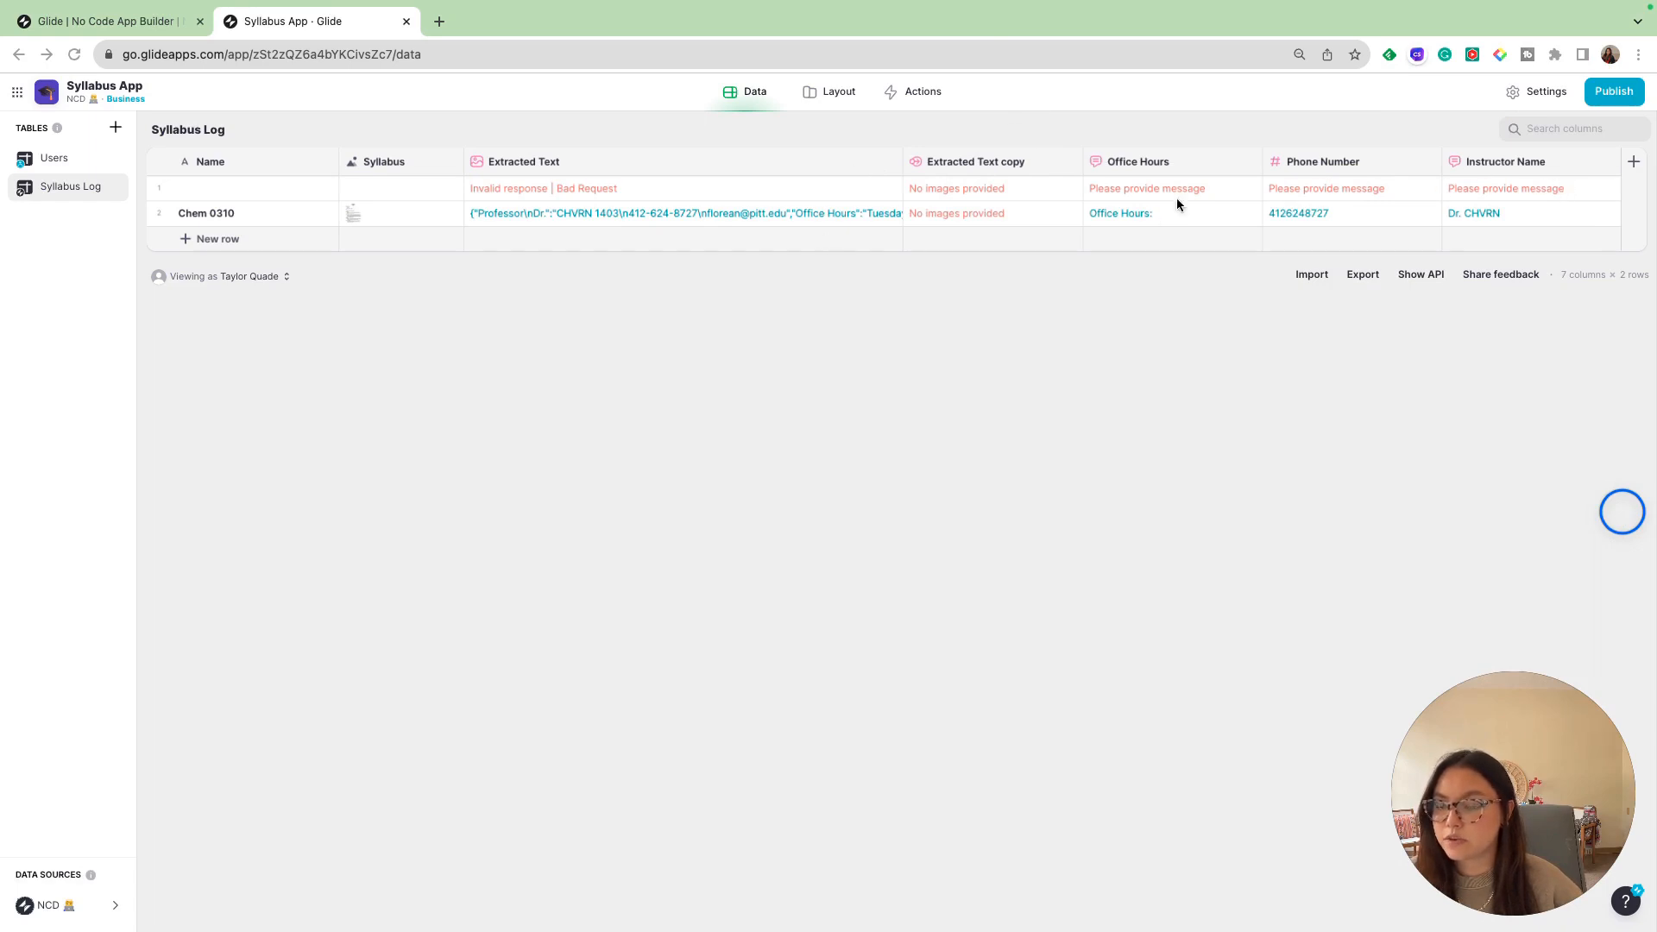
- Replace the Image Picker in the Syllabus Log's Add item form with a File Picker
left_click(820, 94)
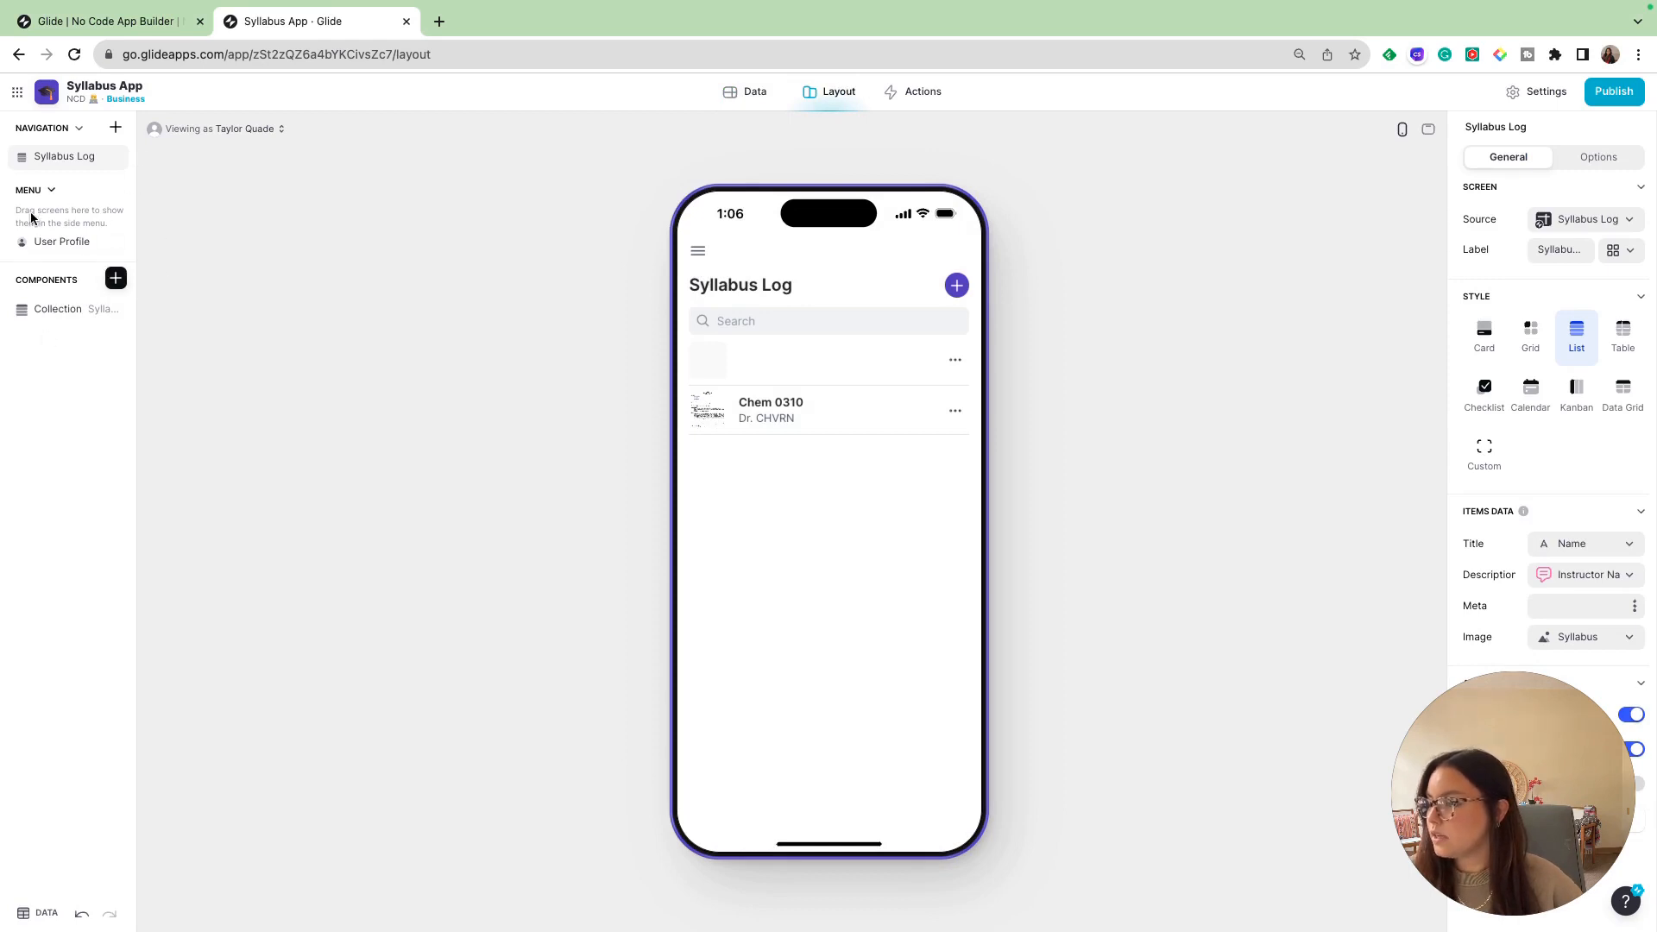
left_click(955, 286)
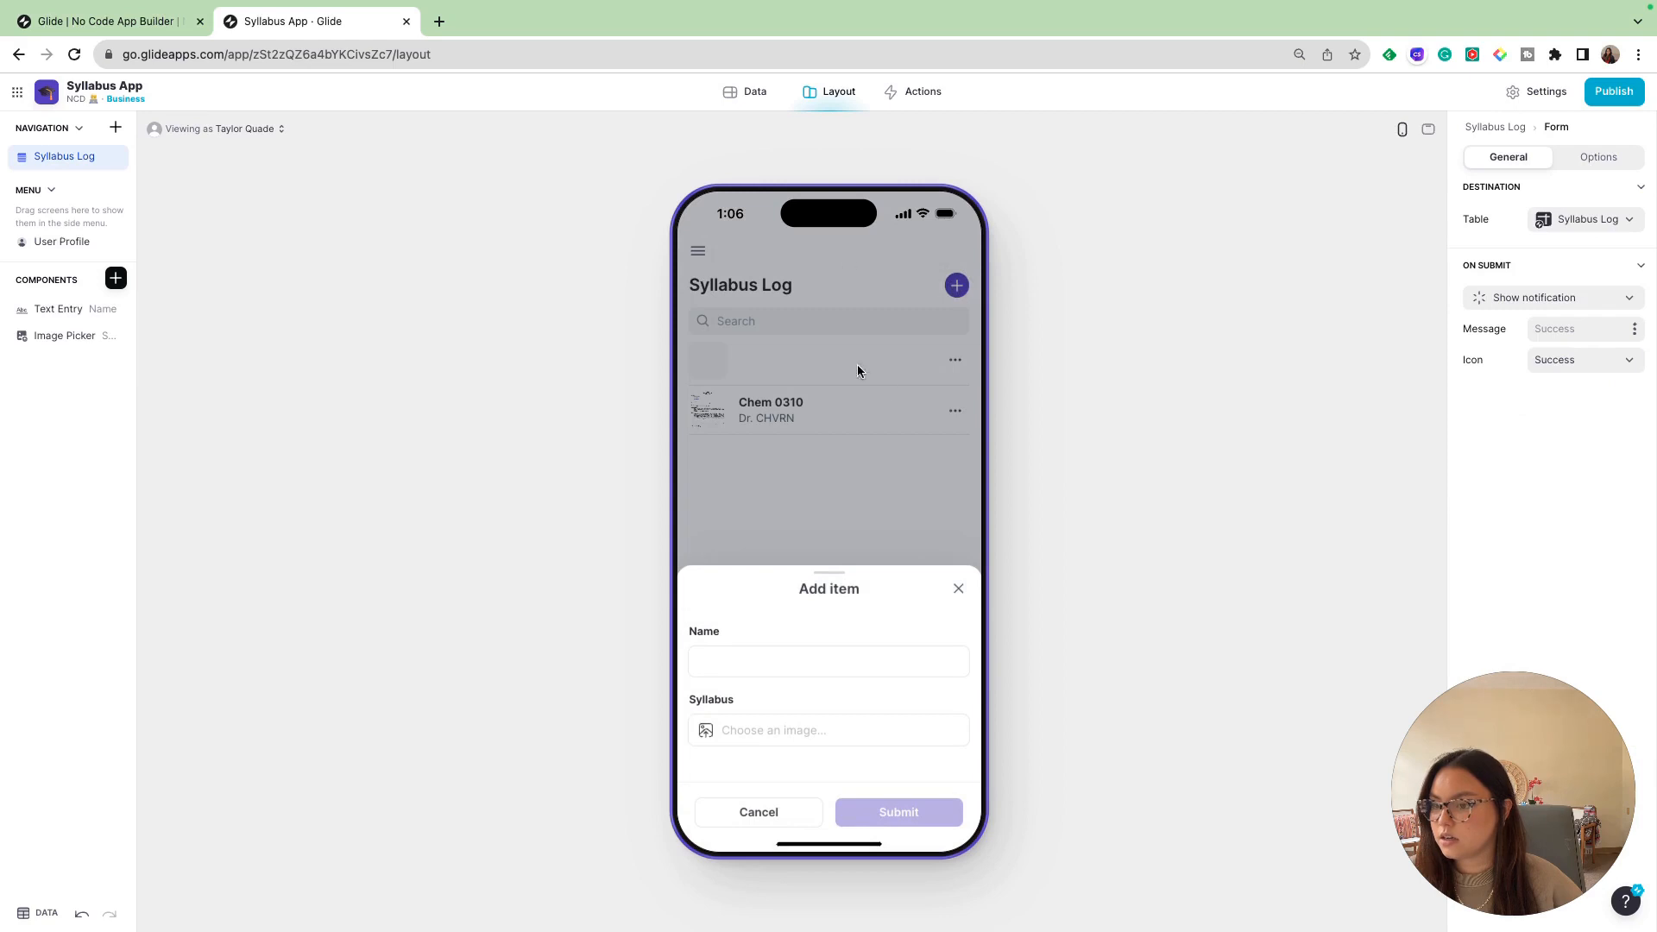
left_click(57, 336)
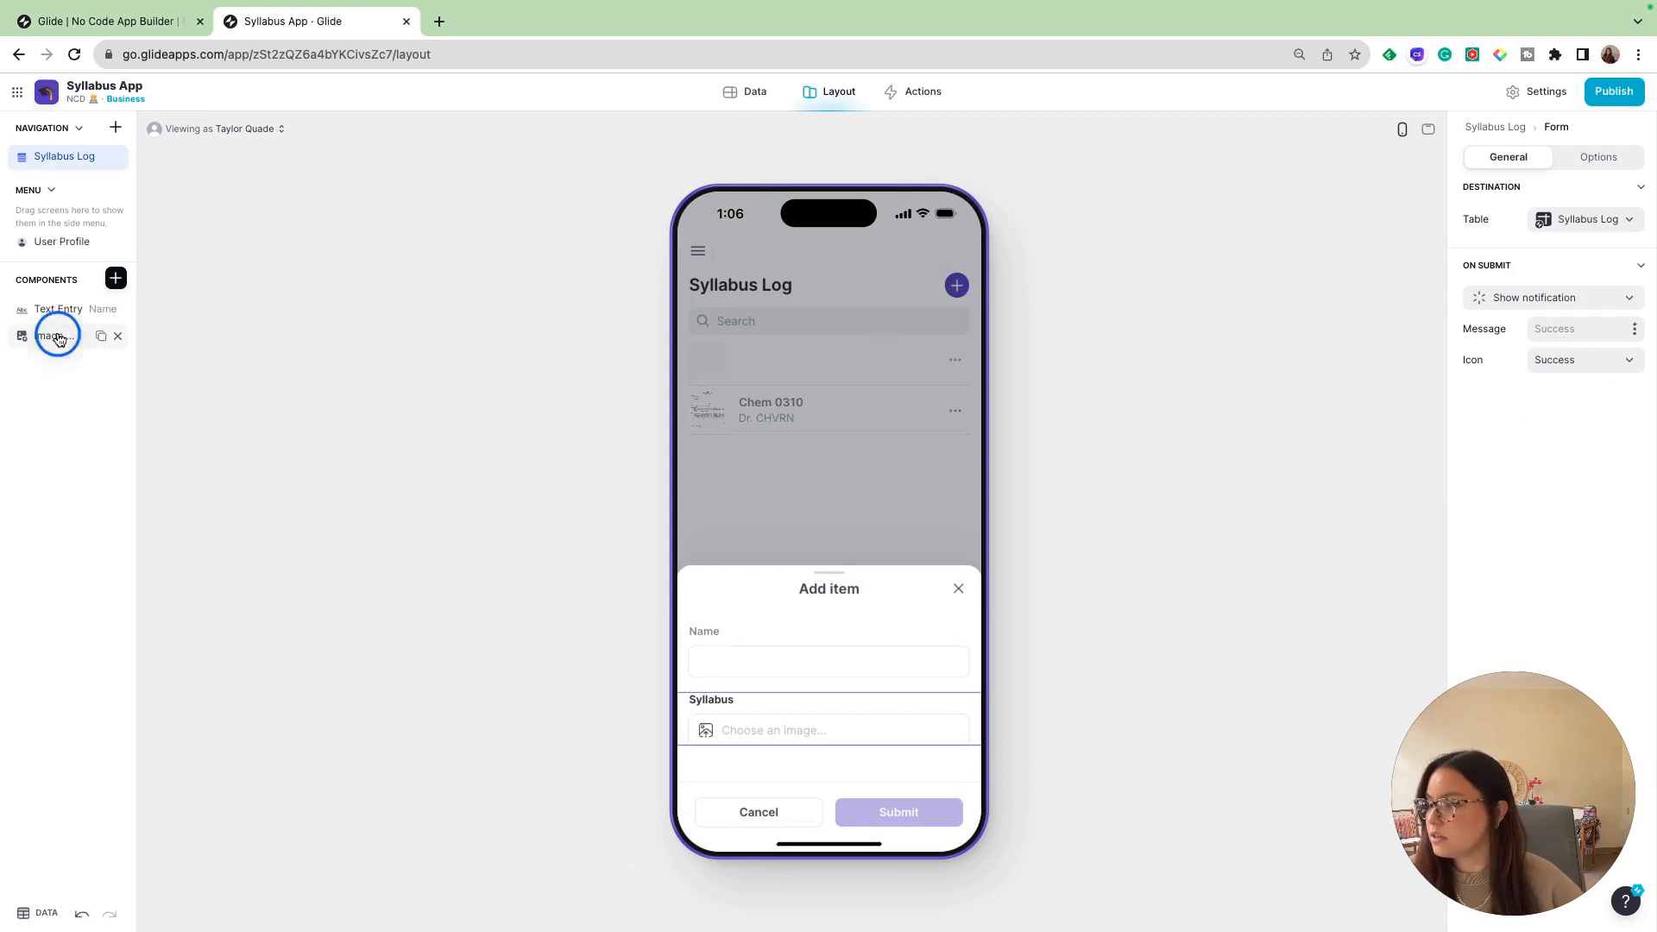
left_click(116, 337)
left_click(116, 277)
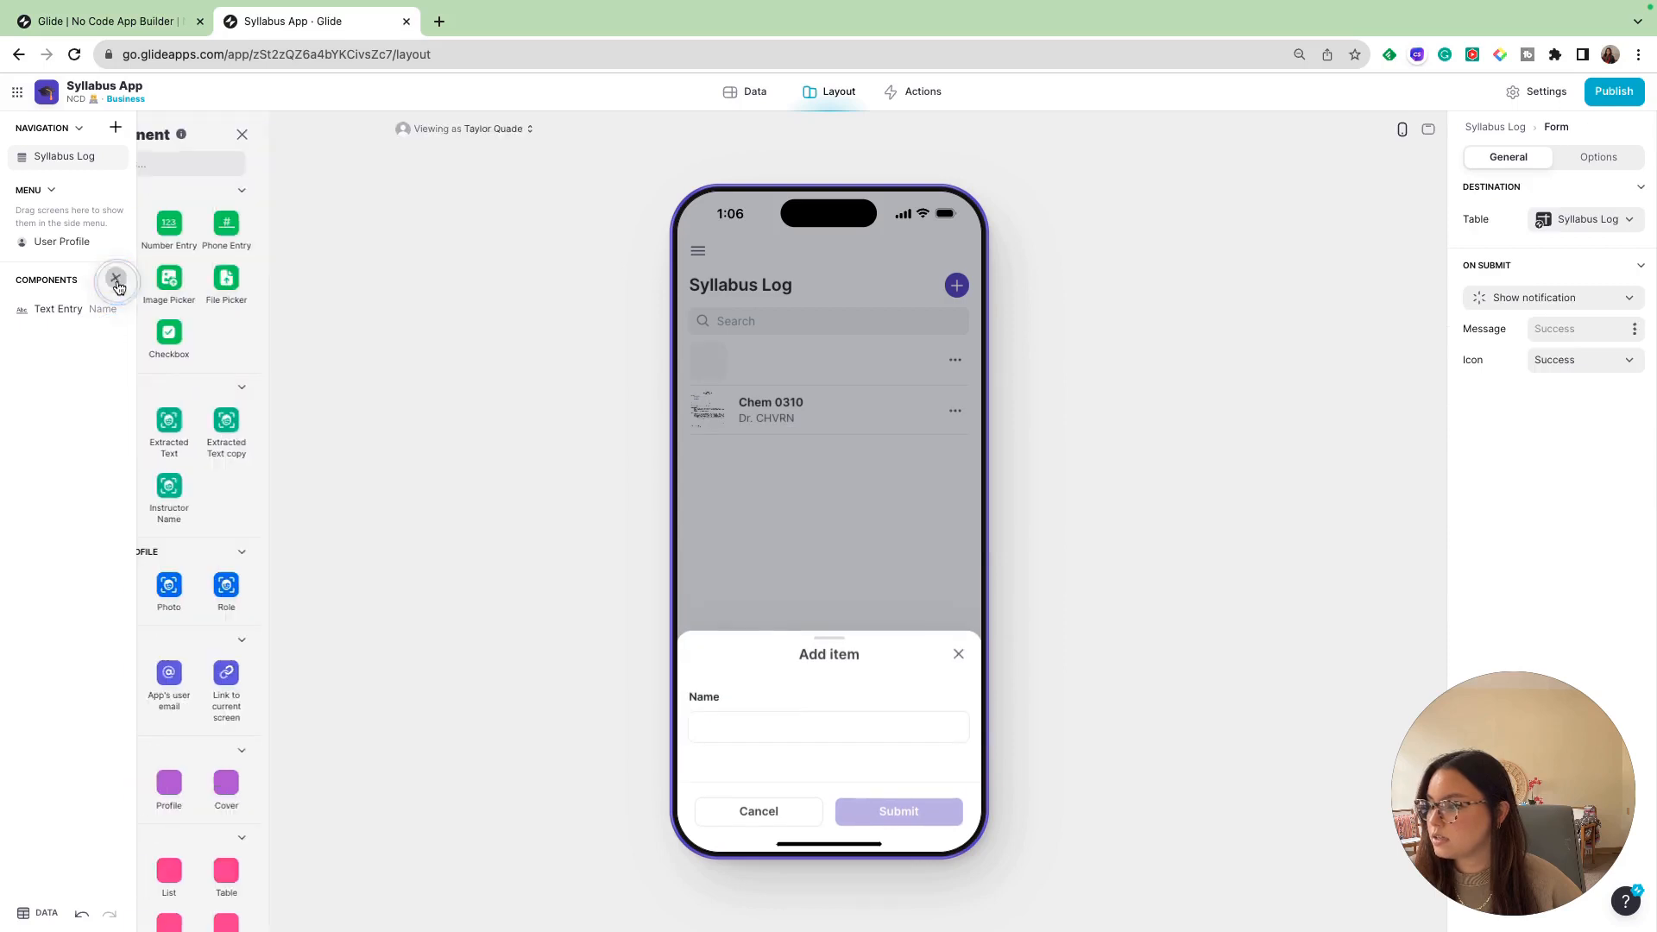
type("file")
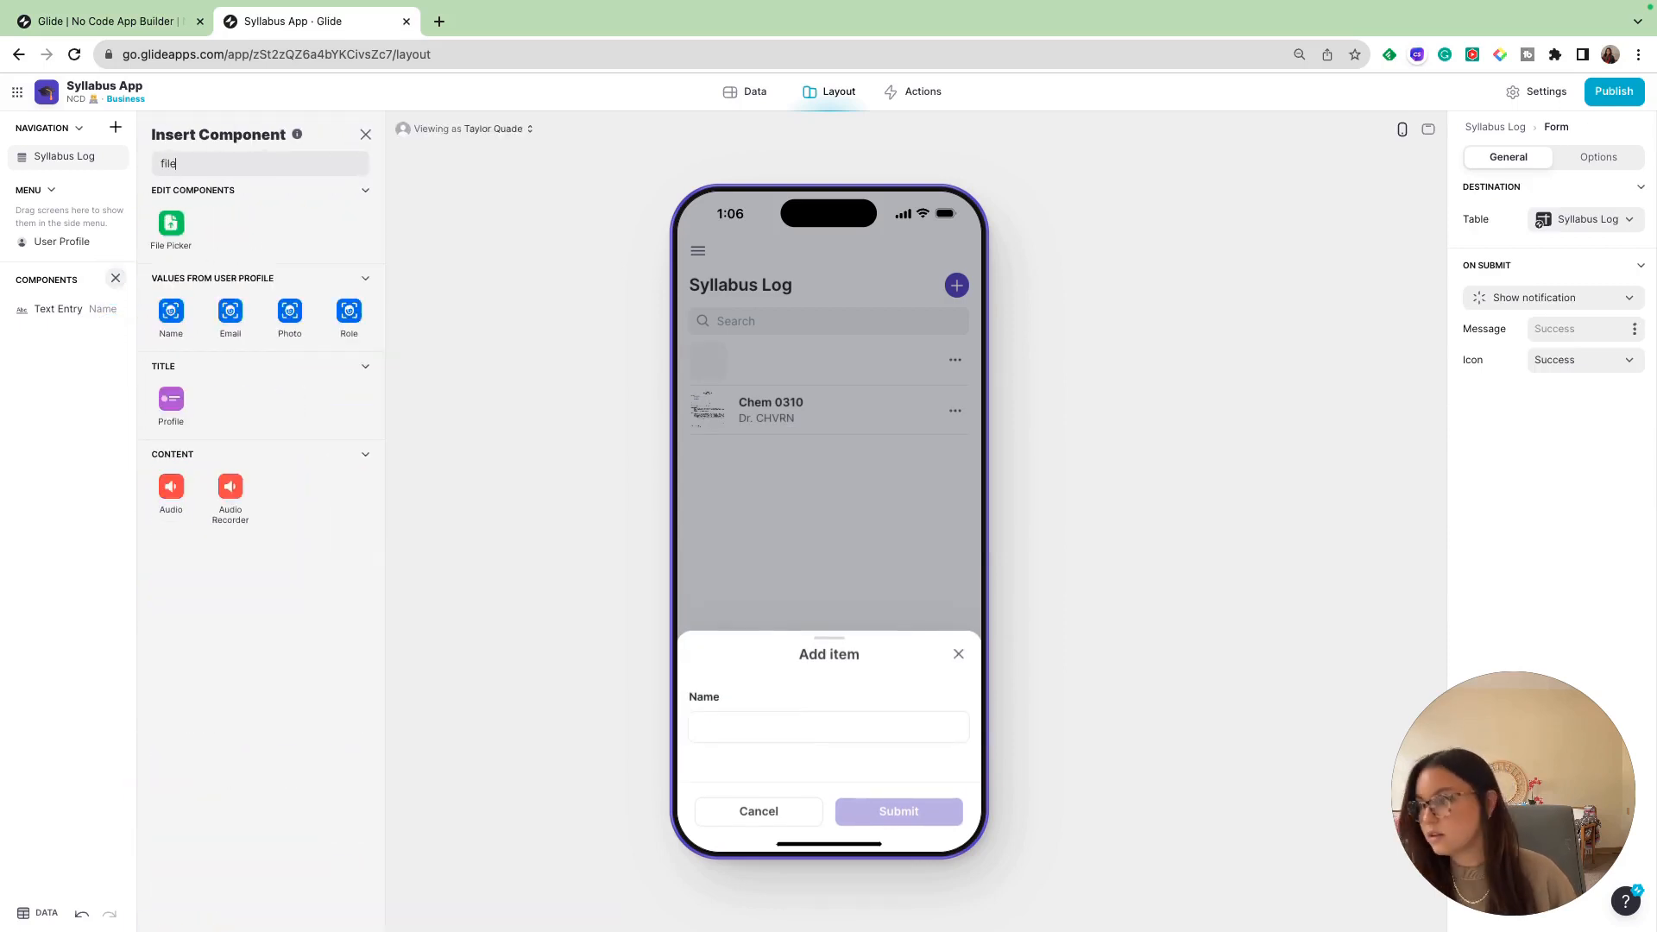
left_click(171, 226)
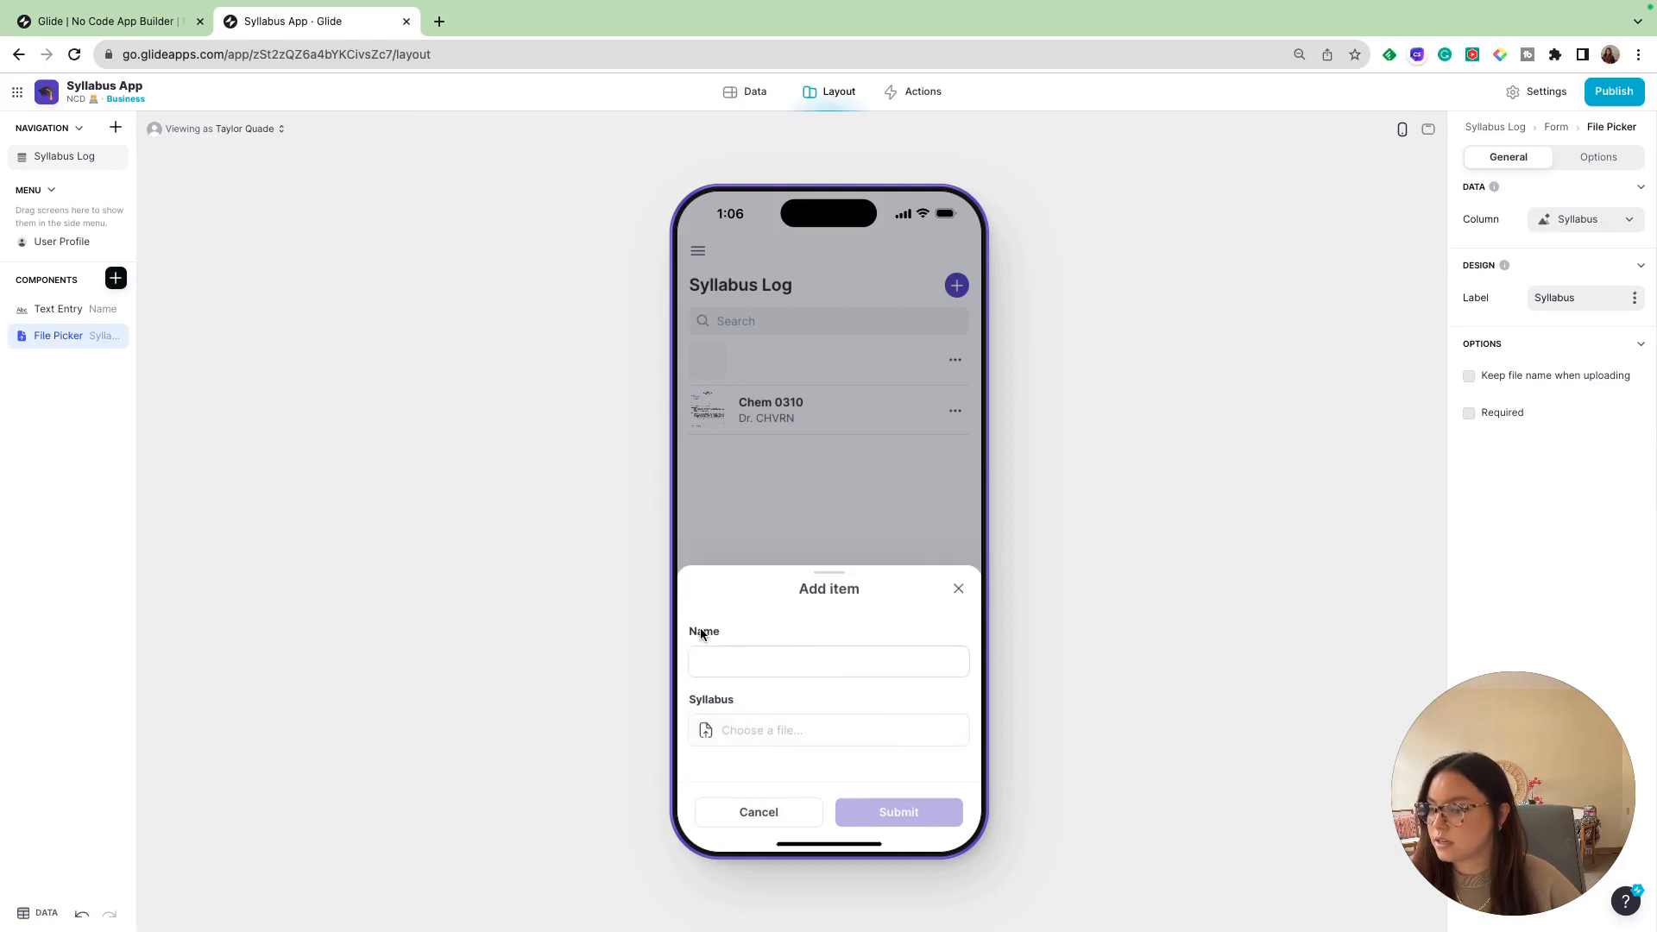
- Add a Syllabus Log item named Chem 1380 with the file Chem 1380 PDF.pdf as its syllabus and submit it
left_click(753, 739)
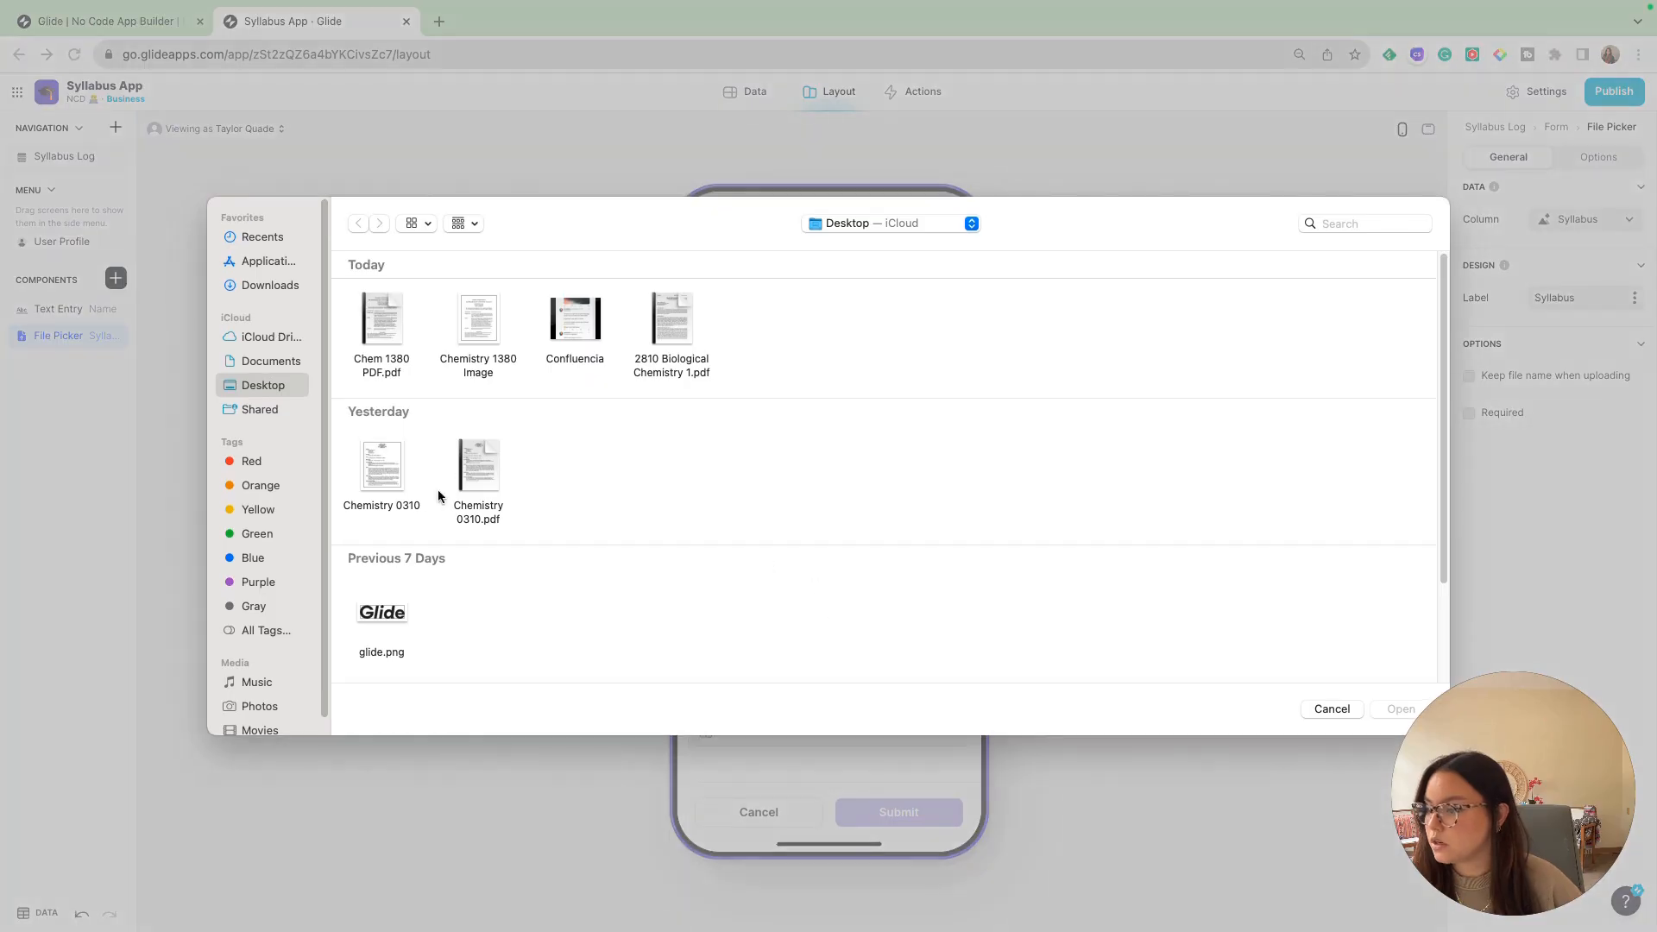
left_click(382, 310)
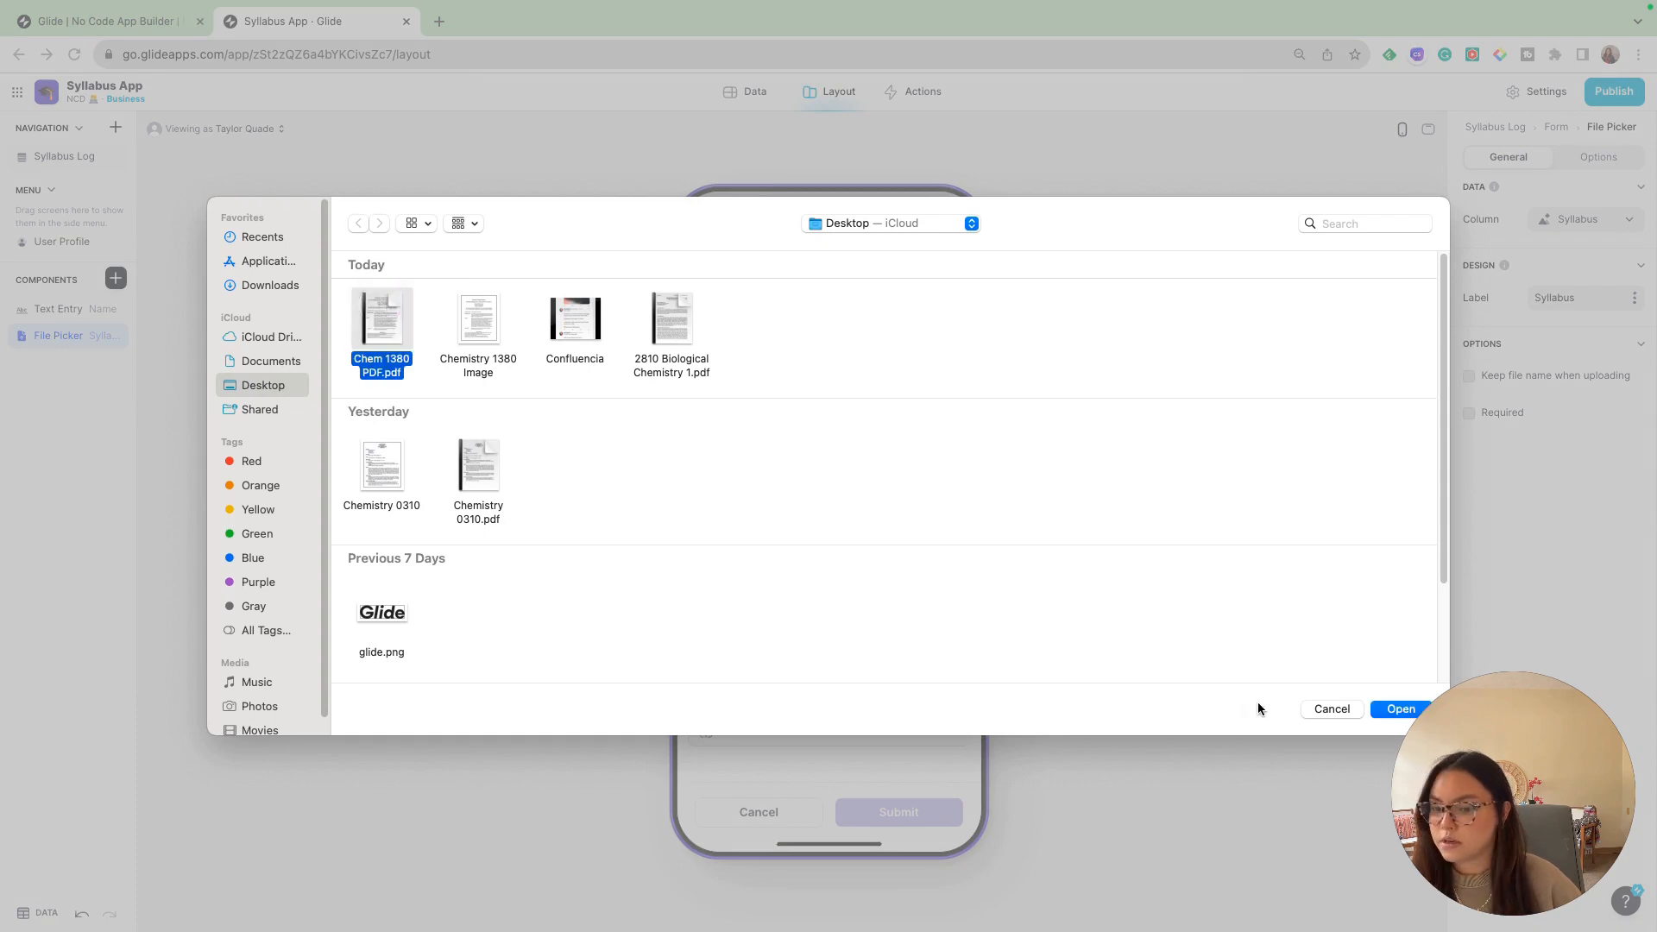
left_click(1382, 714)
left_click(759, 654)
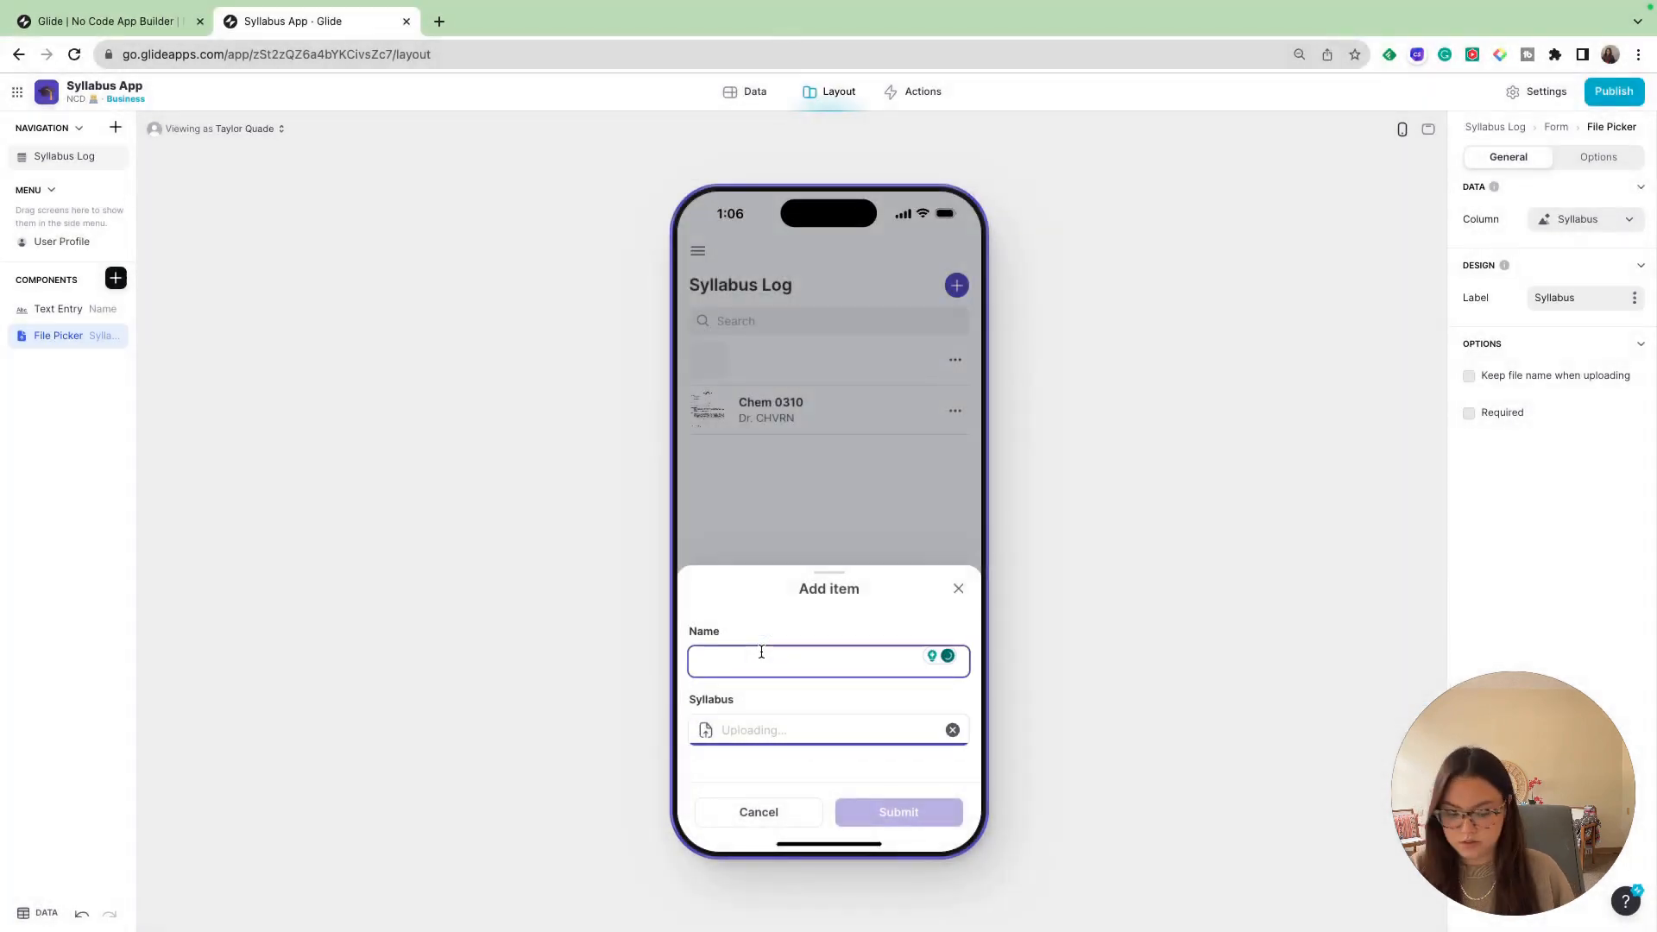
type("Chem")
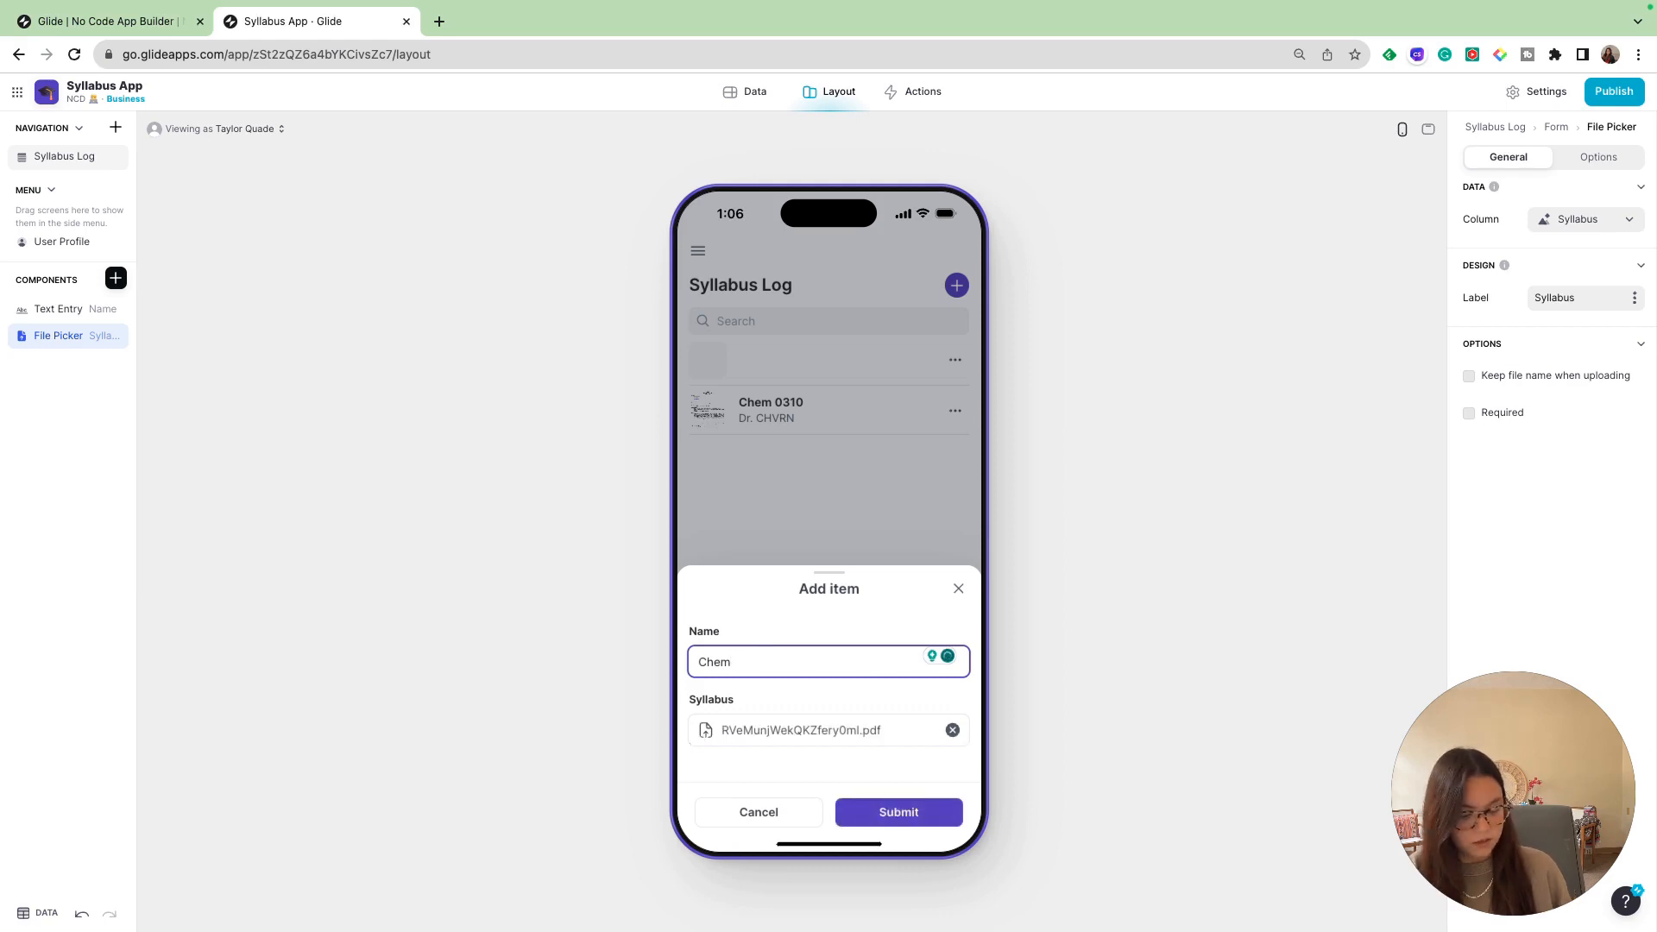
type(" 1380")
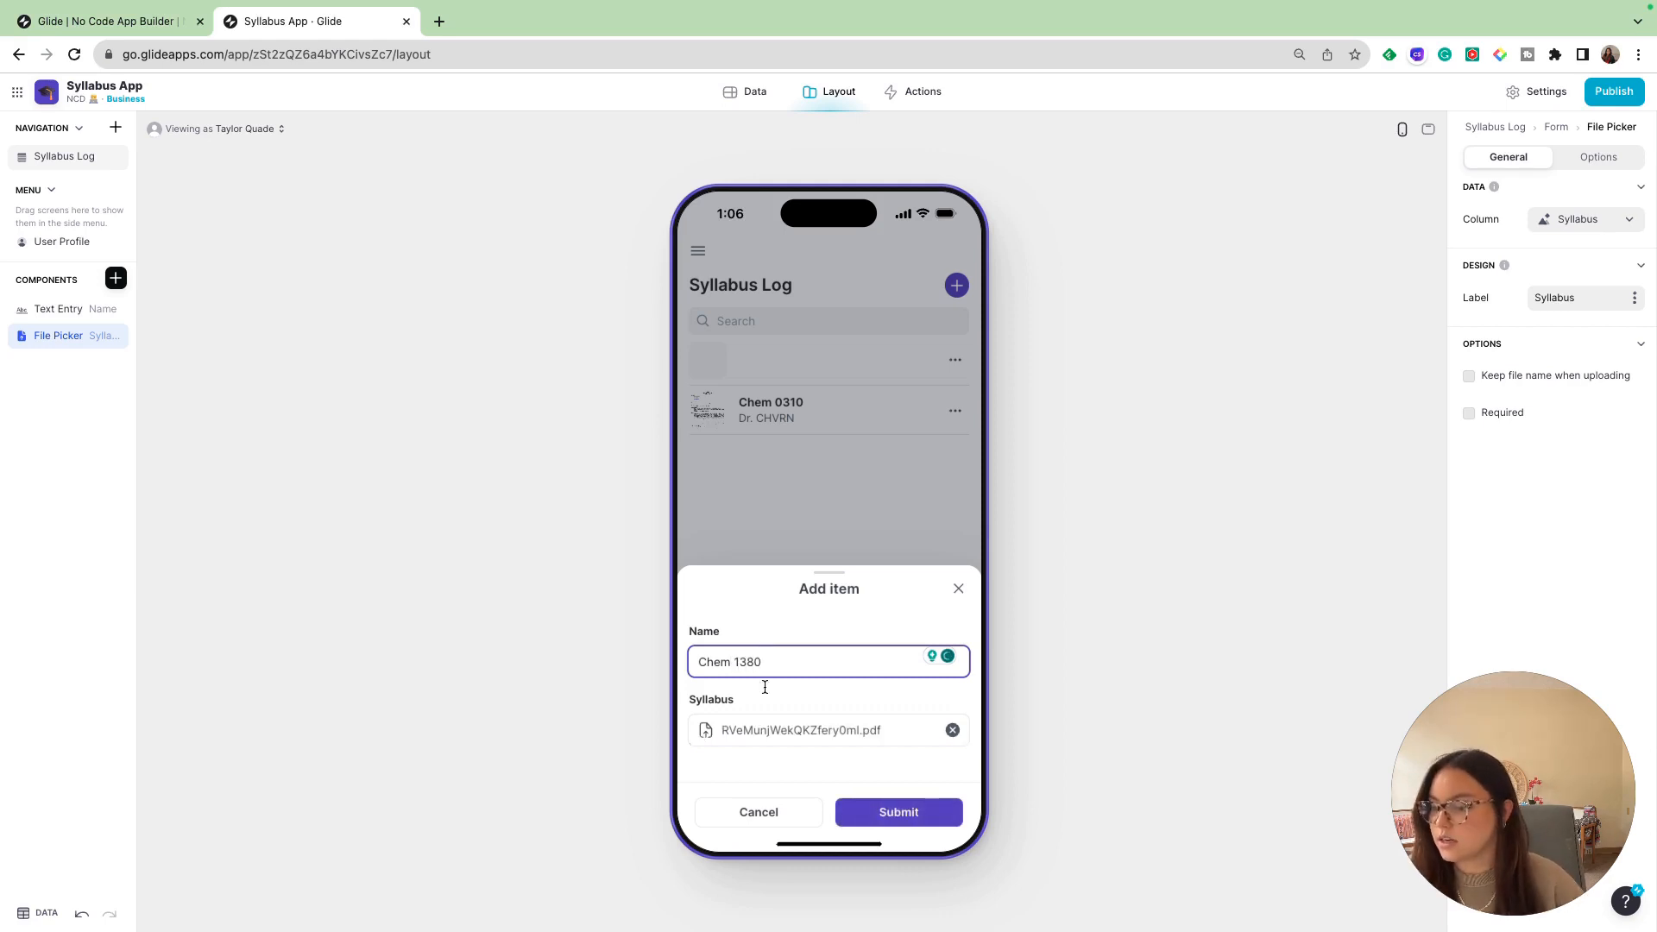
left_click(911, 830)
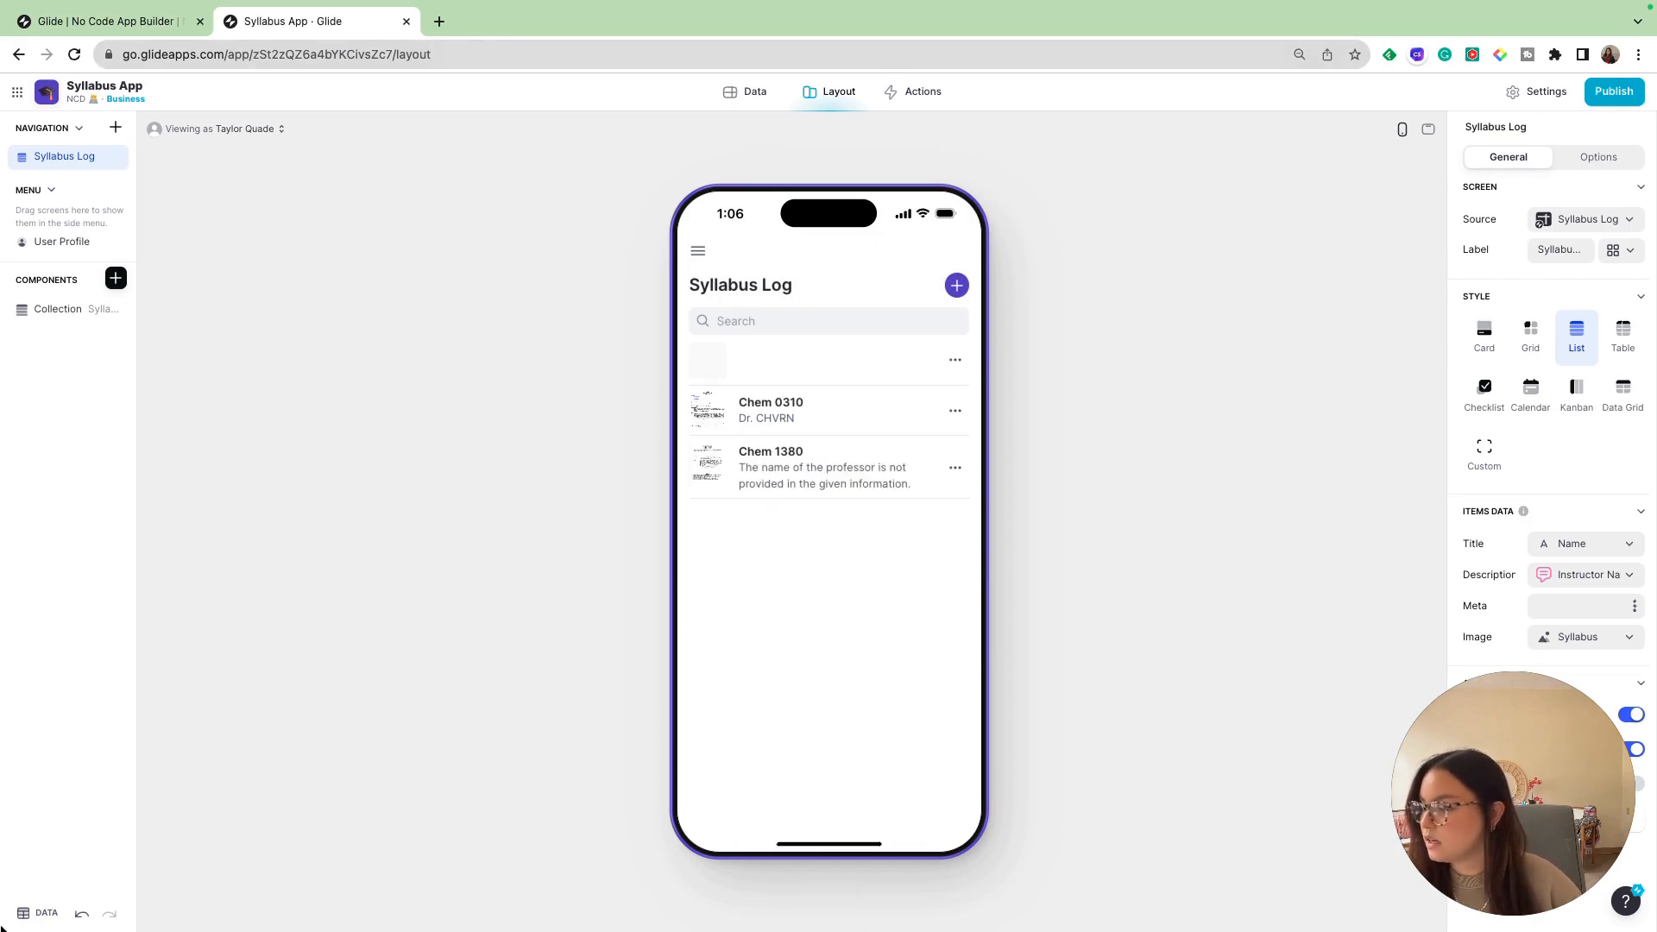
- Examine the Chem 1380 row's Extracted Text and Extracted Text copy cells in the Syllabus Log data table
left_click(39, 913)
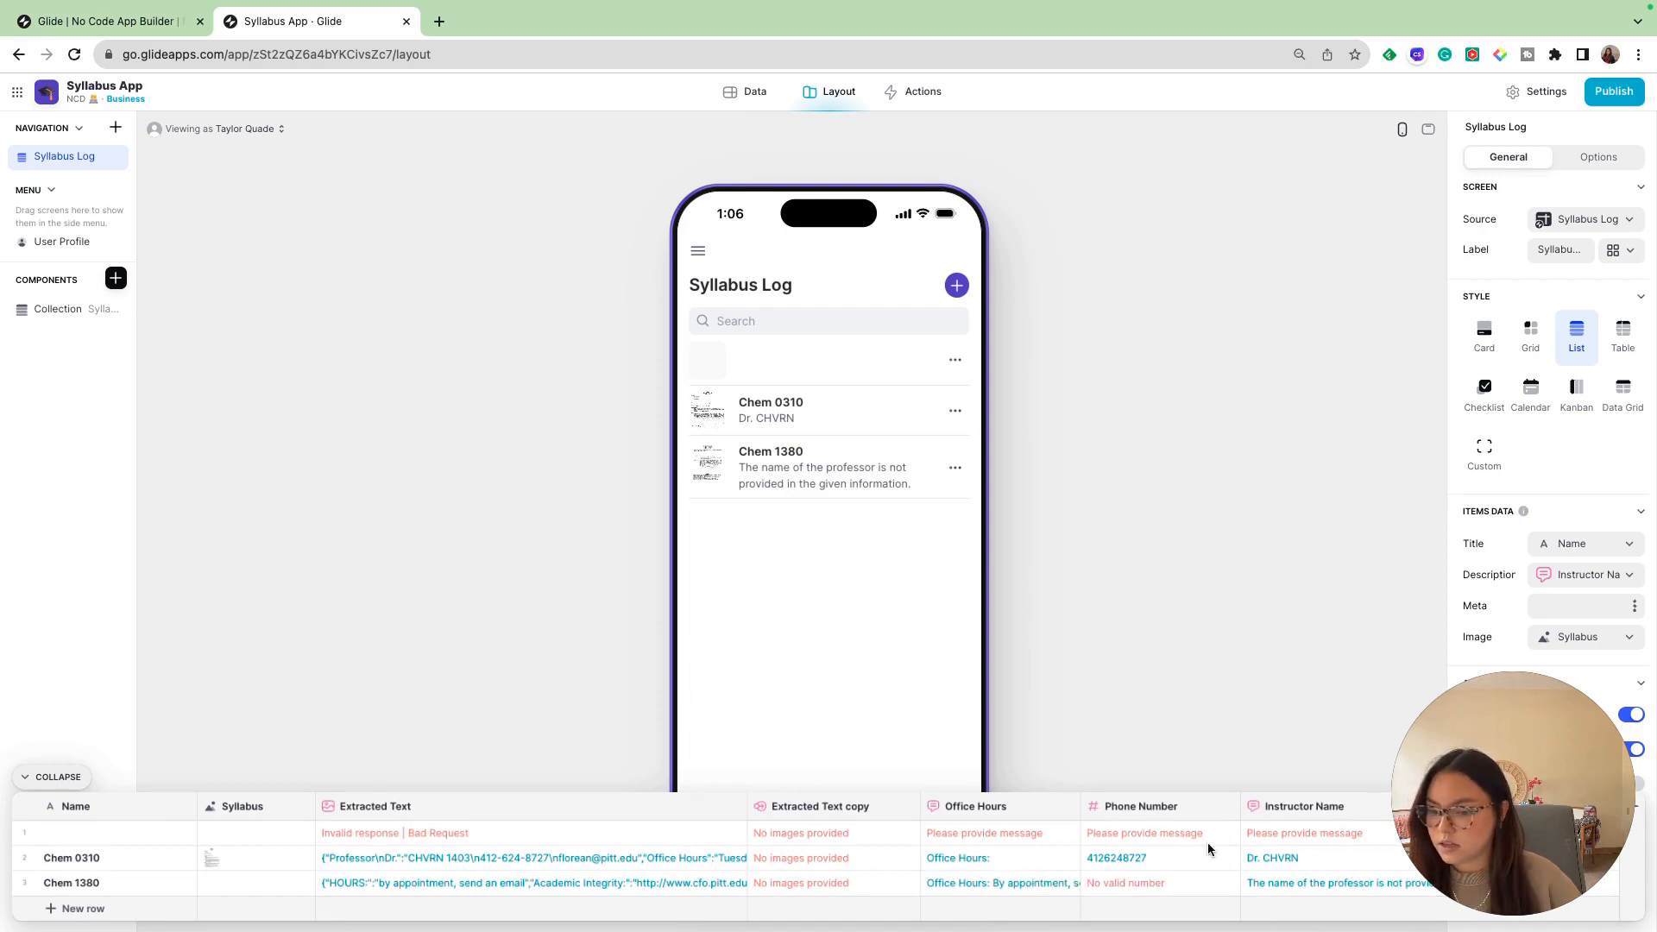
left_click_drag(1533, 802, 1505, 629)
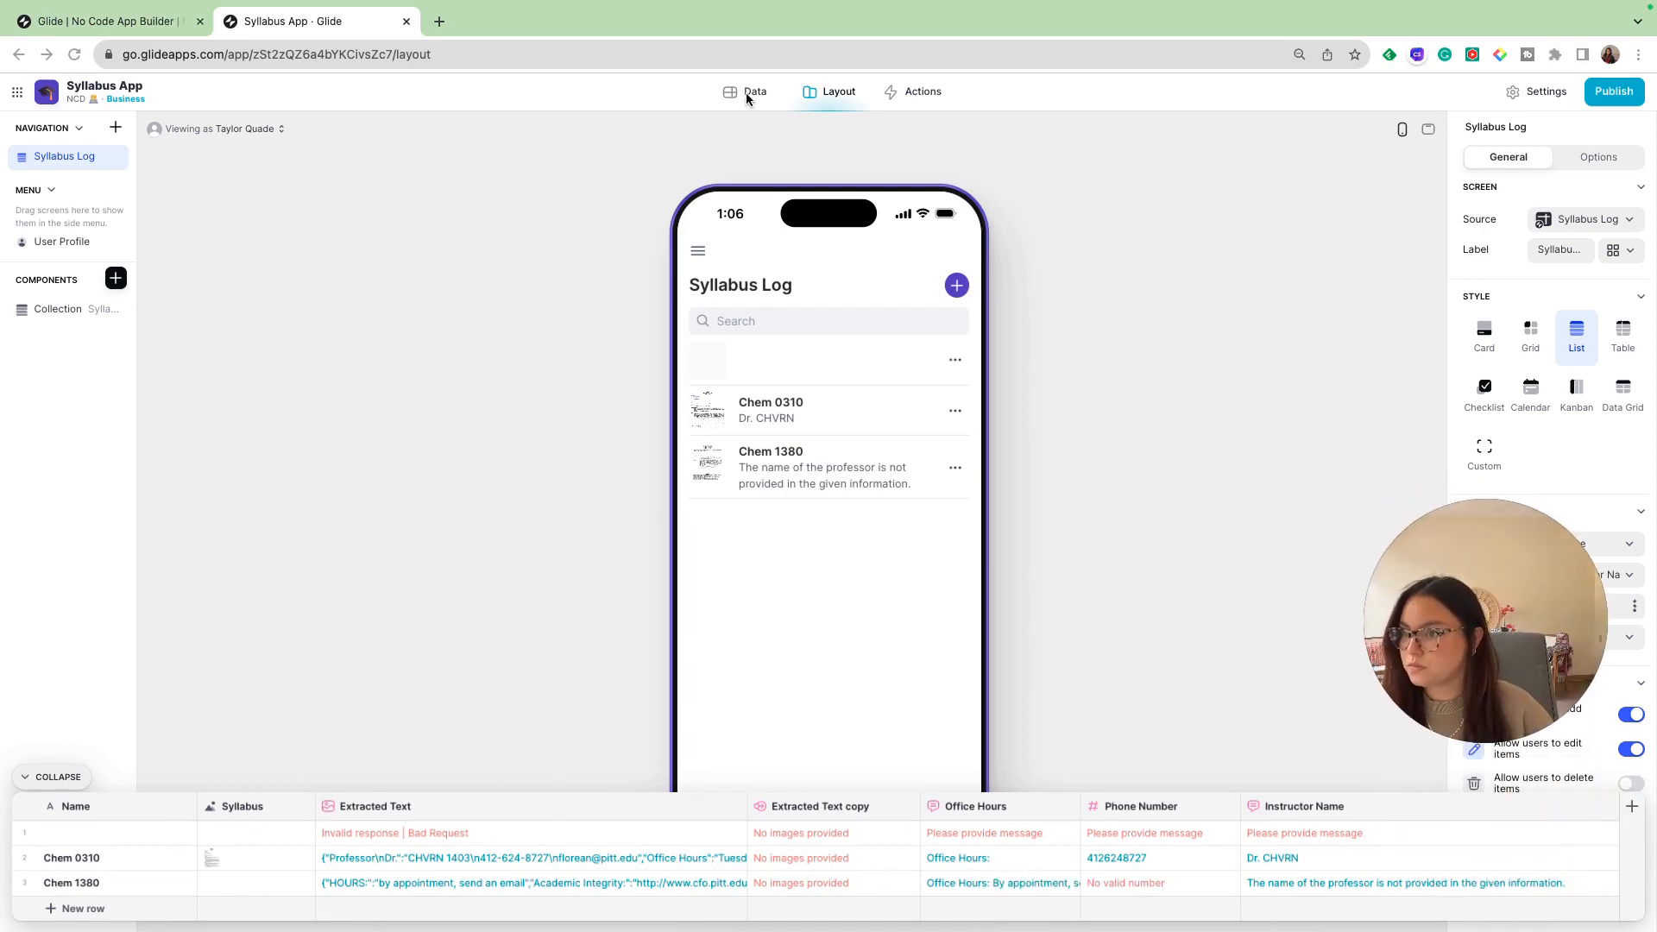
left_click(58, 776)
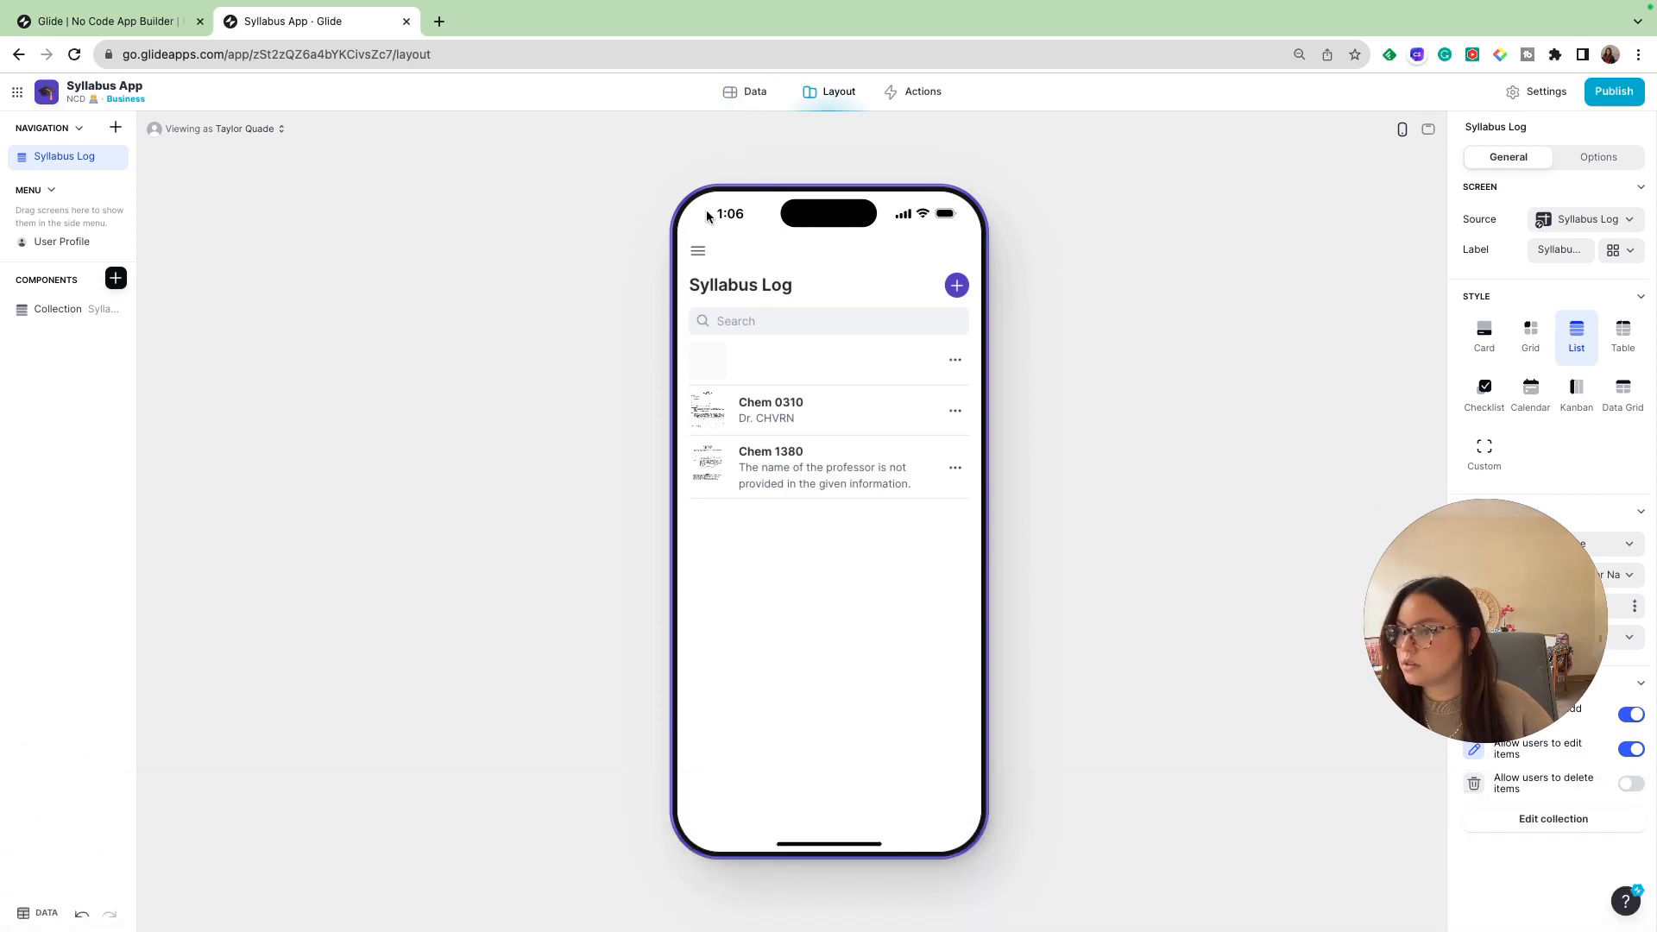
left_click(739, 95)
left_click(540, 236)
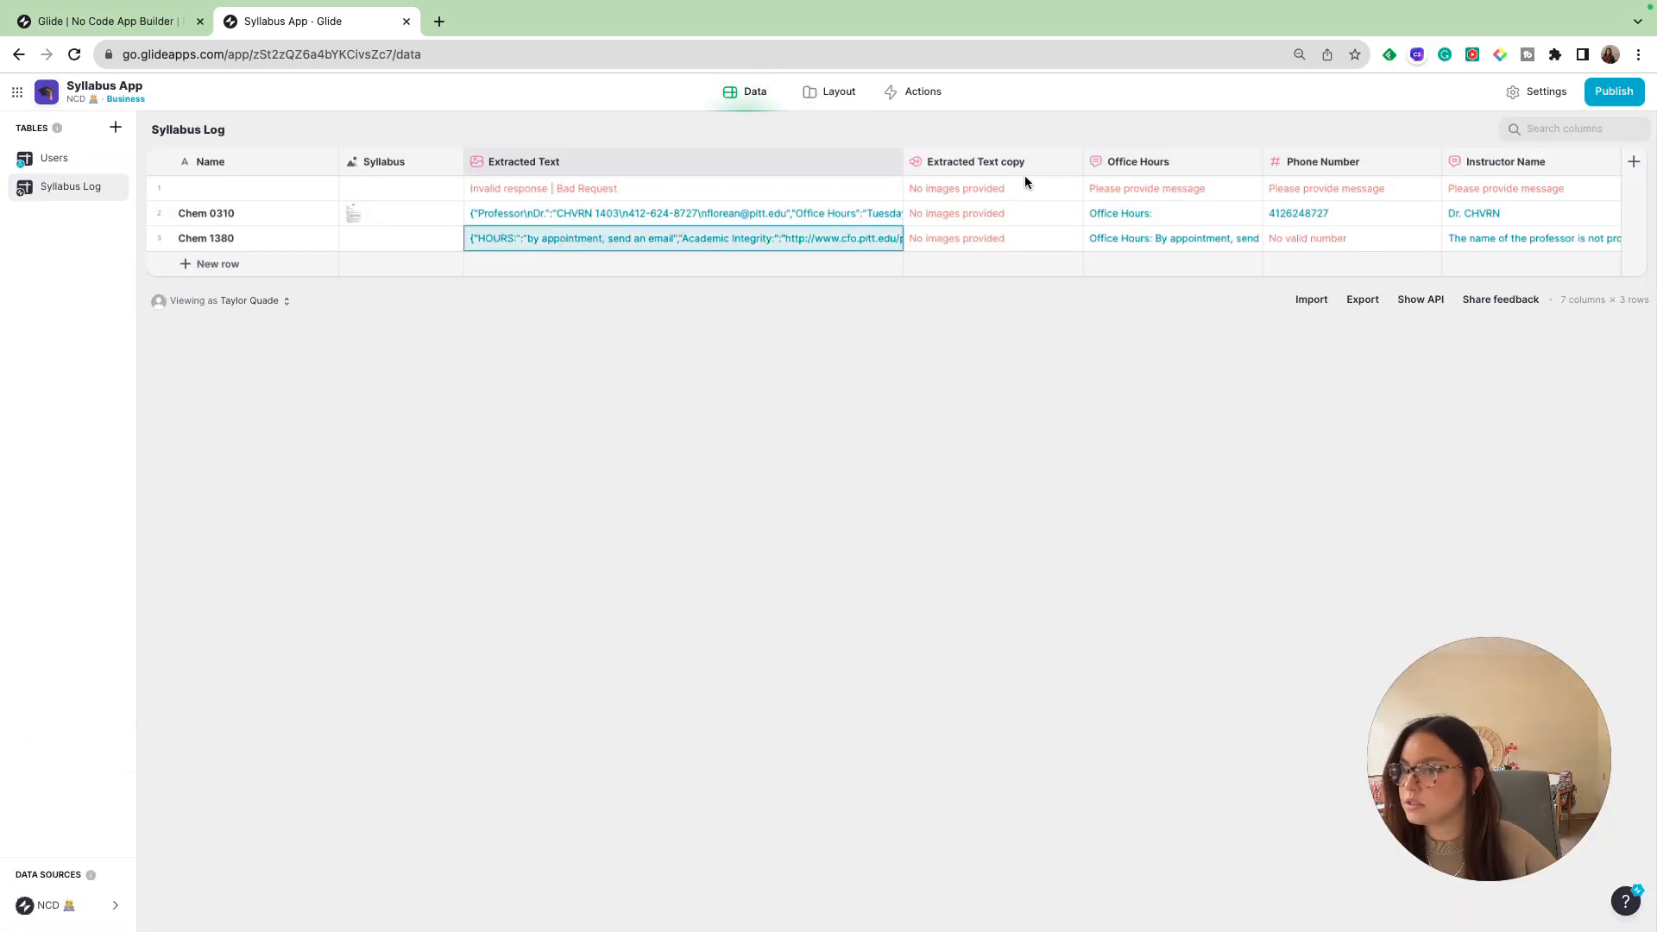
left_click(970, 244)
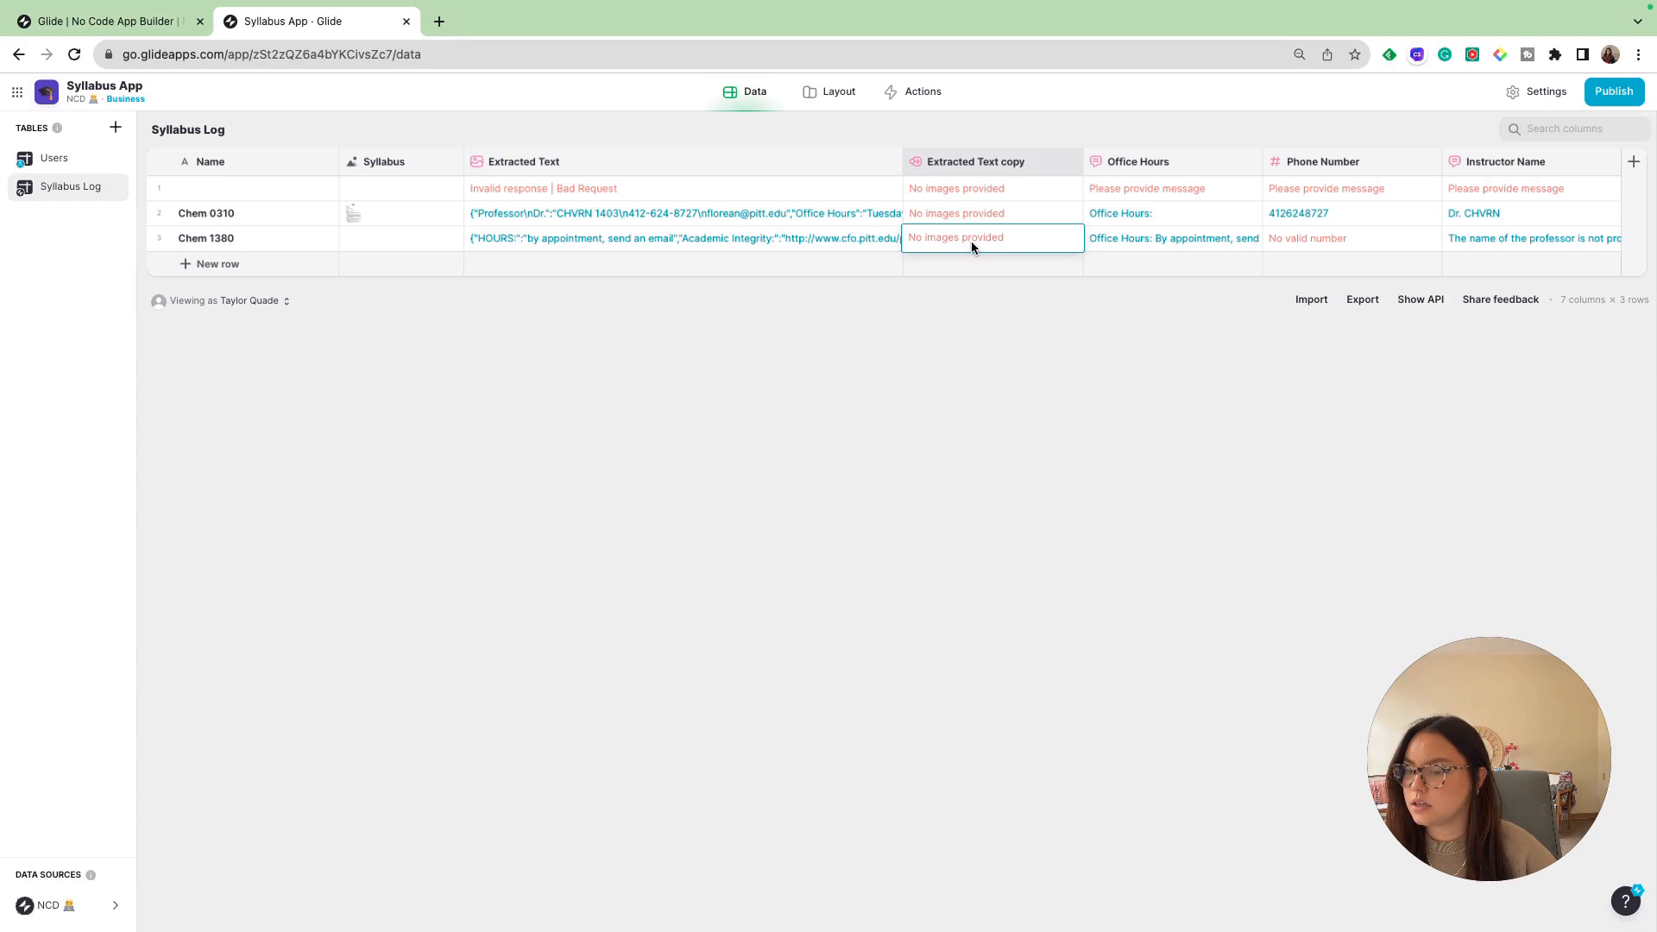
left_click(826, 237)
double_click(510, 240)
left_click_drag(513, 240, 651, 239)
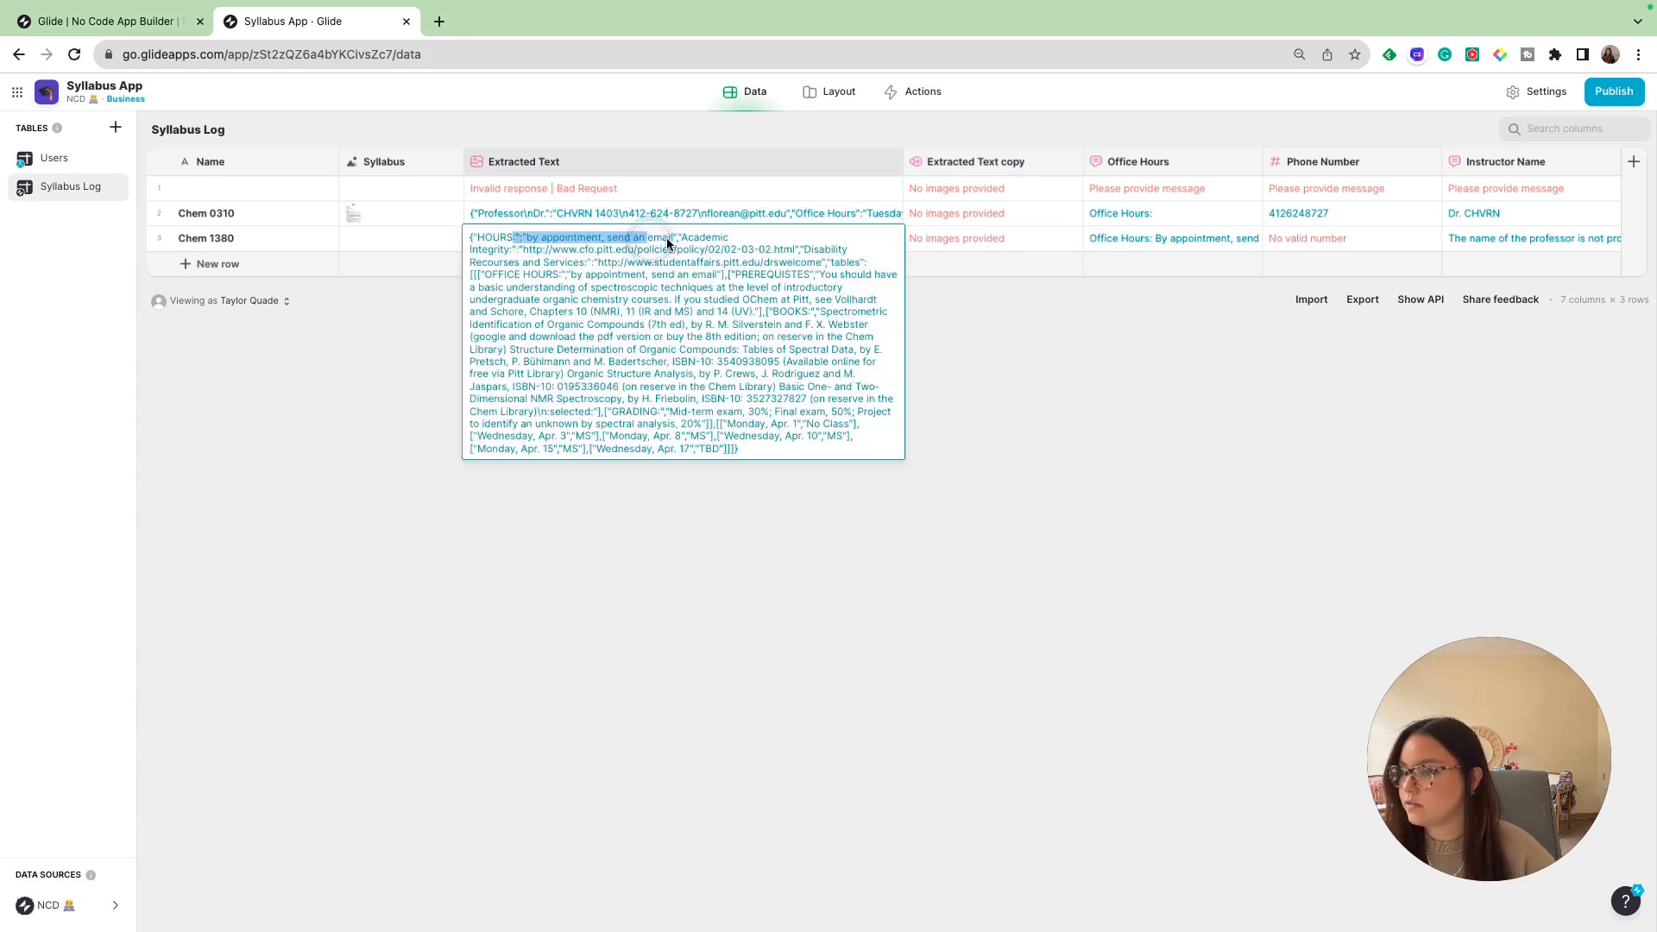
left_click(470, 241)
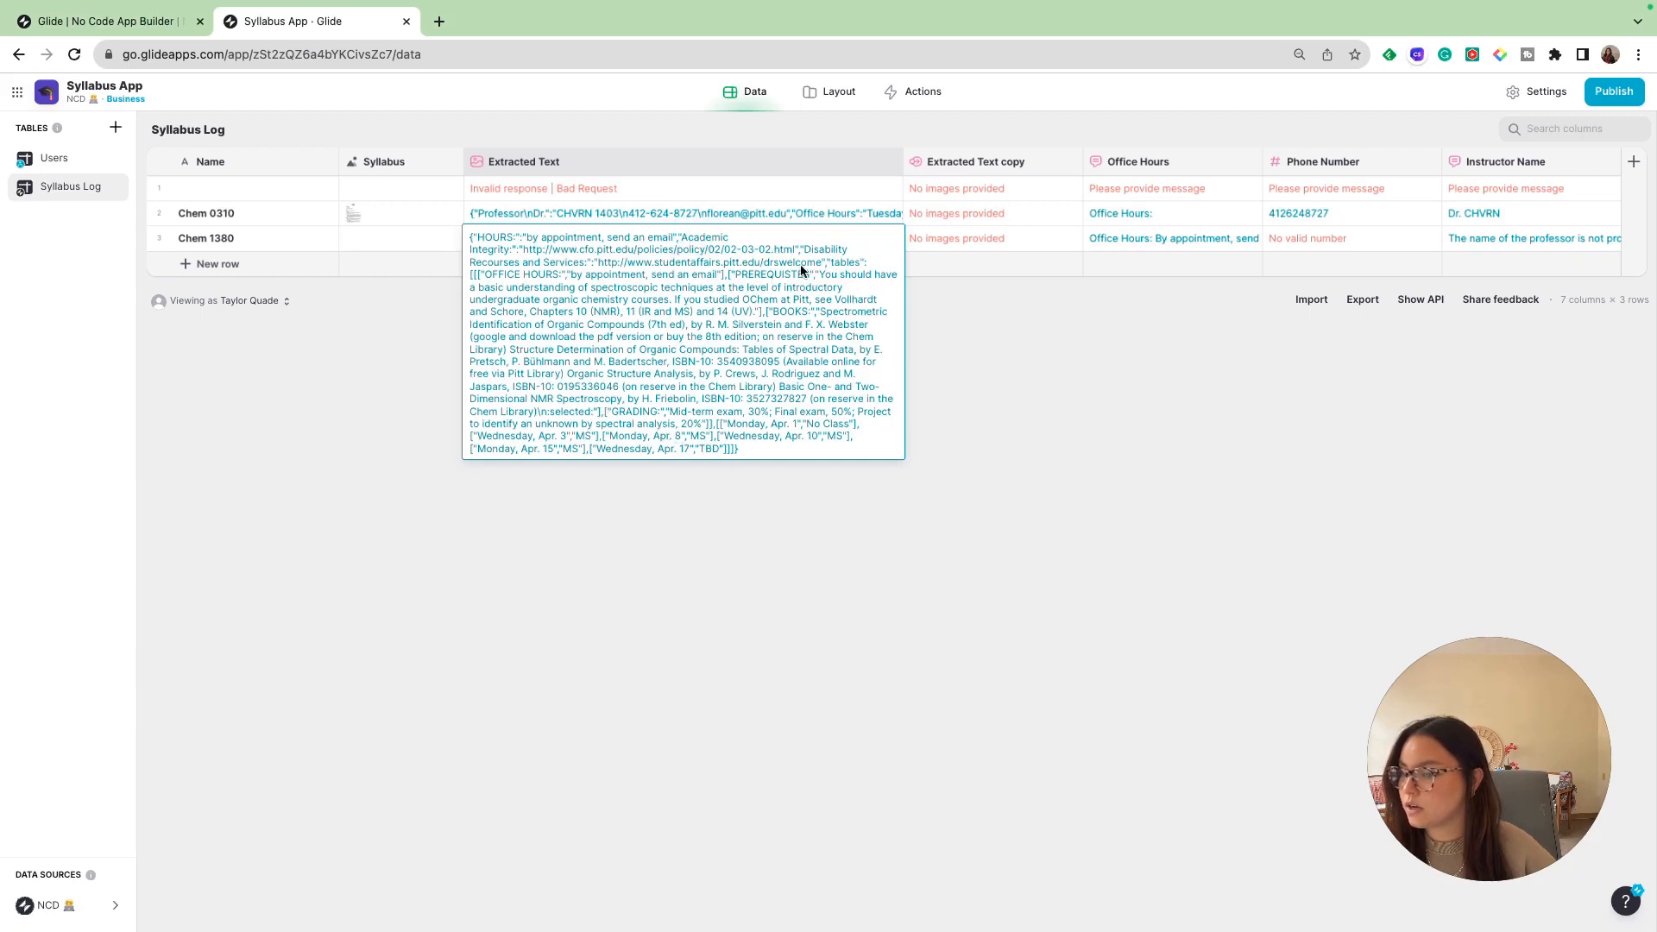
double_click(997, 238)
left_click(893, 284)
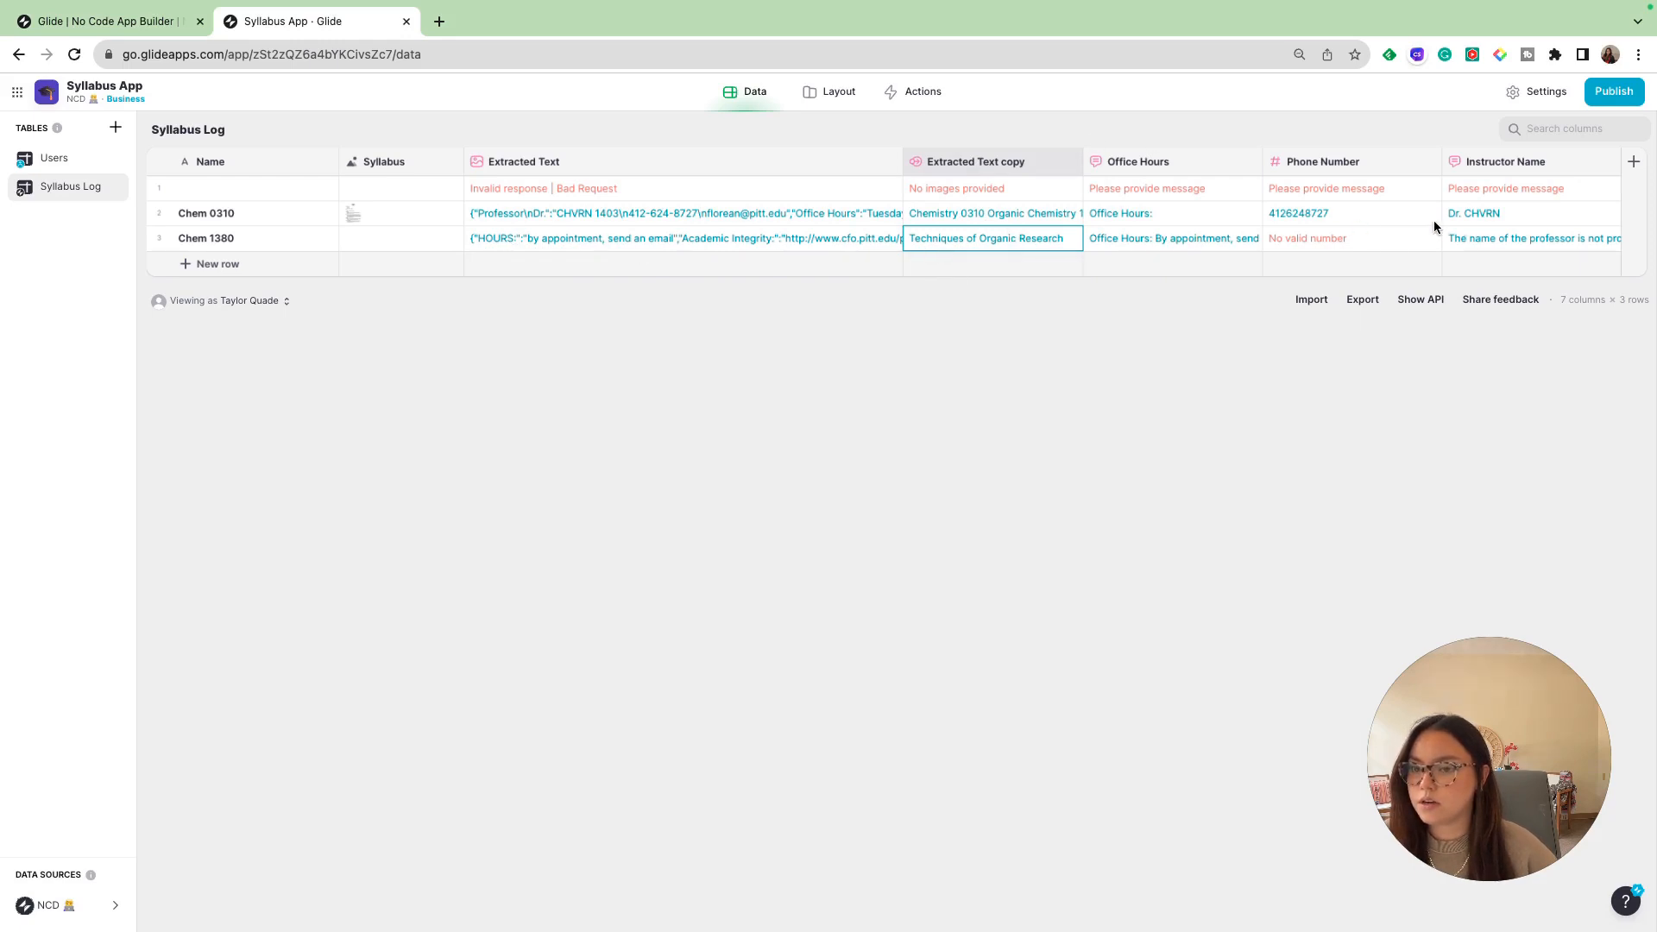
- Read through the full document text in the Chem 1380 row's Extracted Text copy cell
double_click(969, 239)
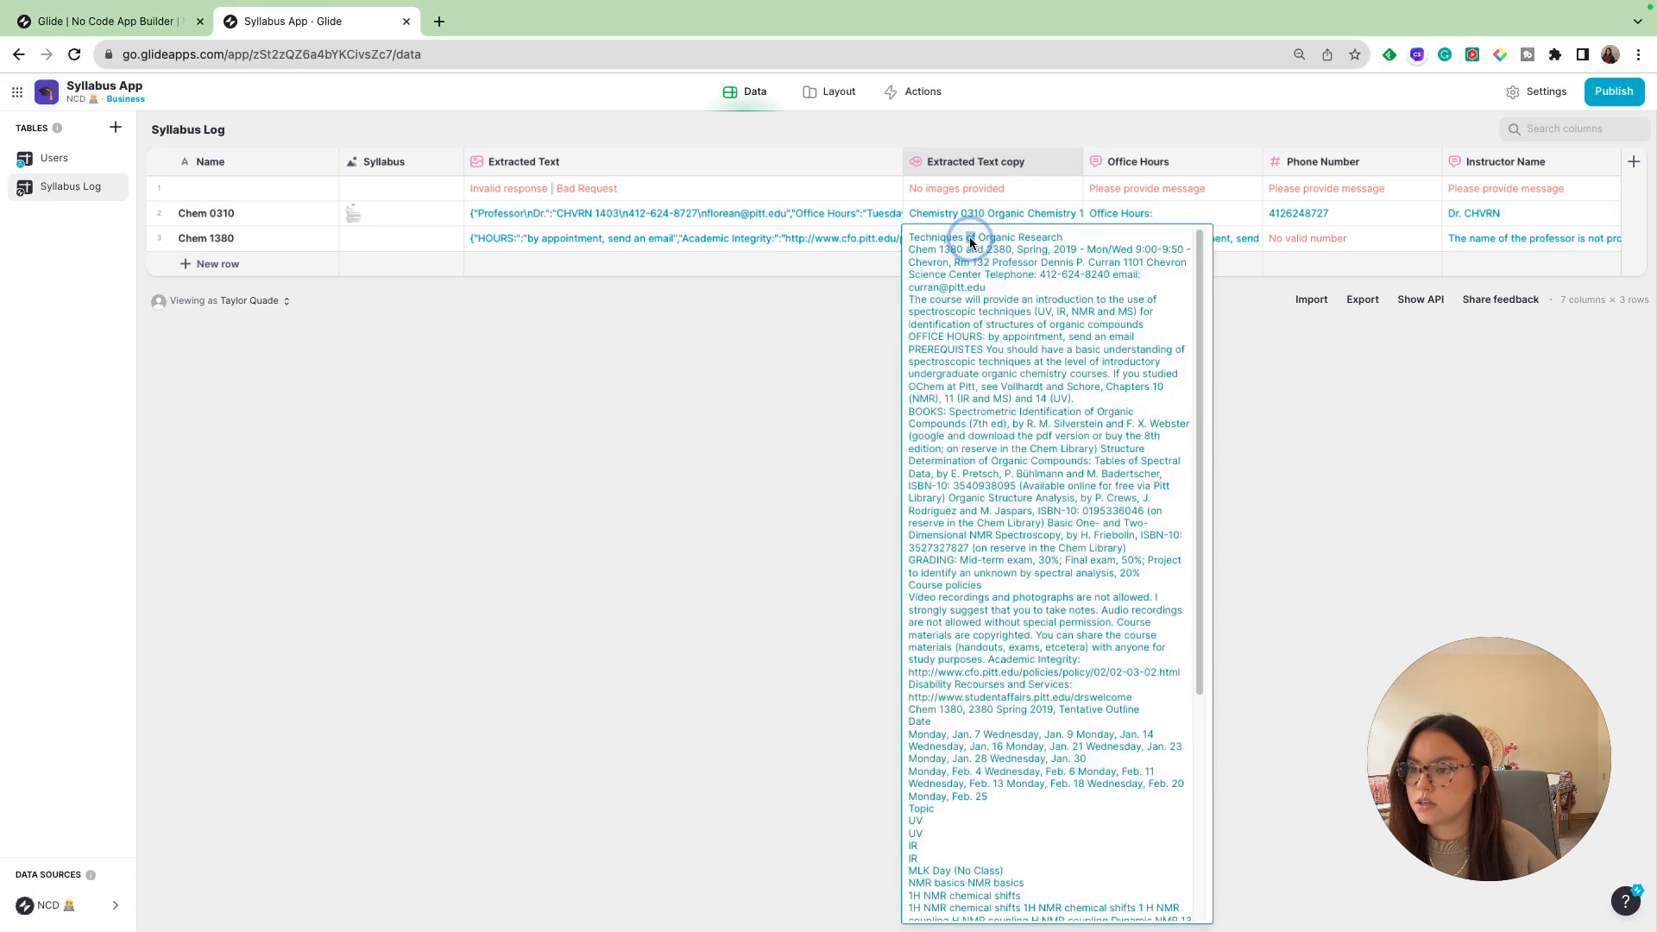
scroll(979, 801, "down", 3)
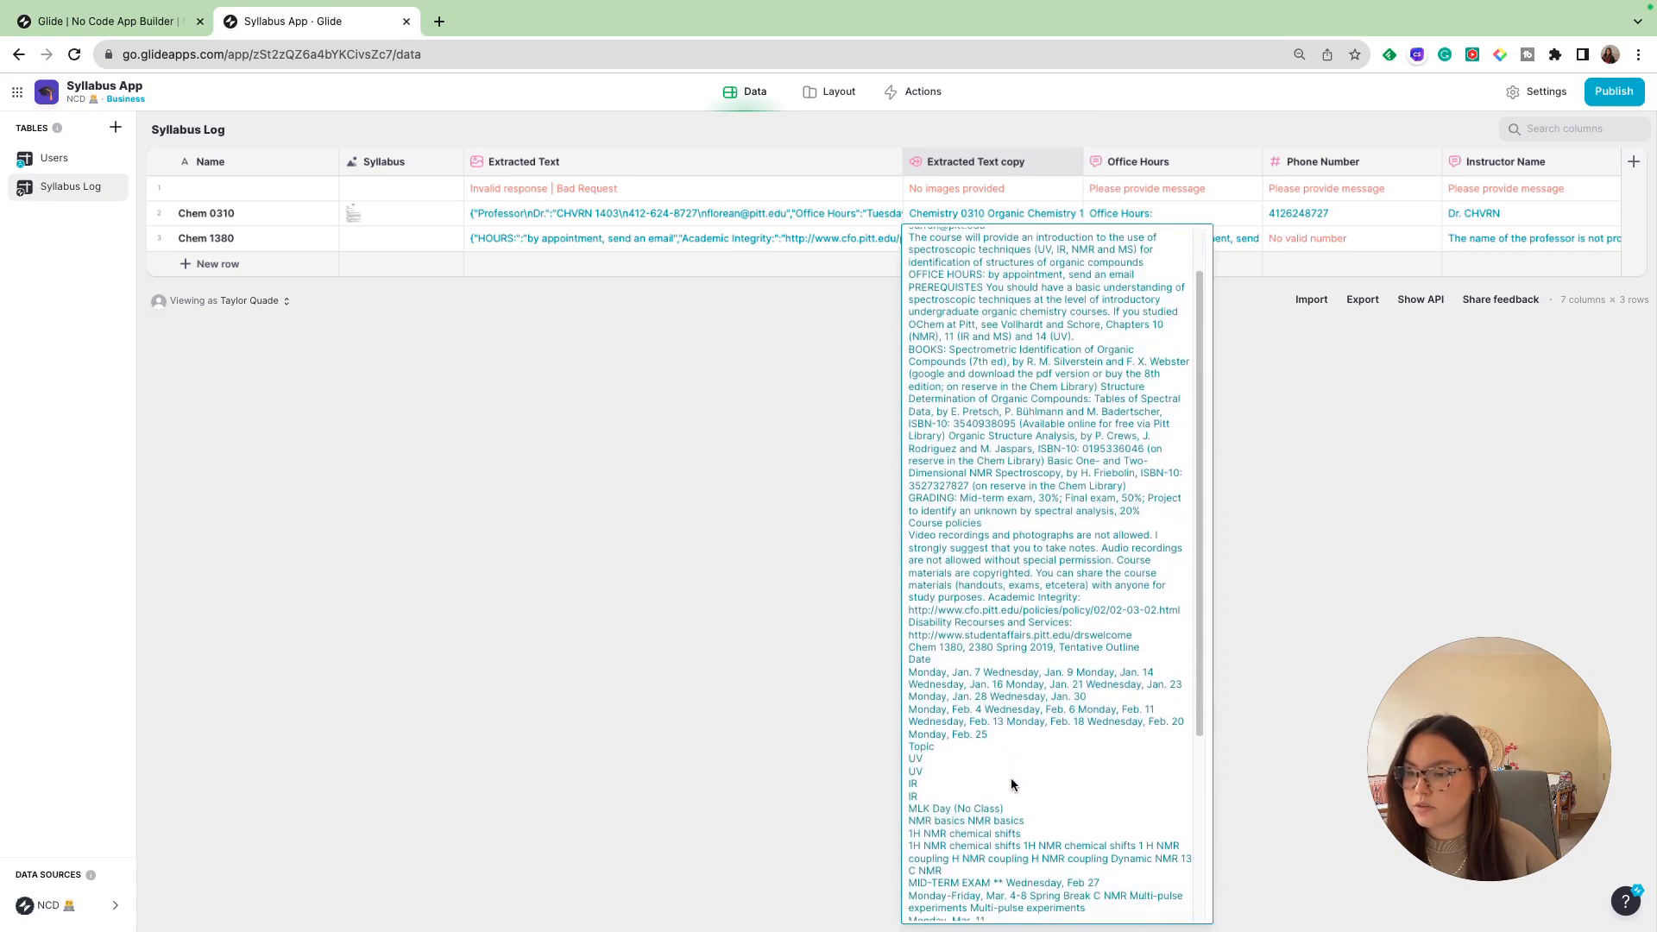
scroll(1011, 779, "down", 2)
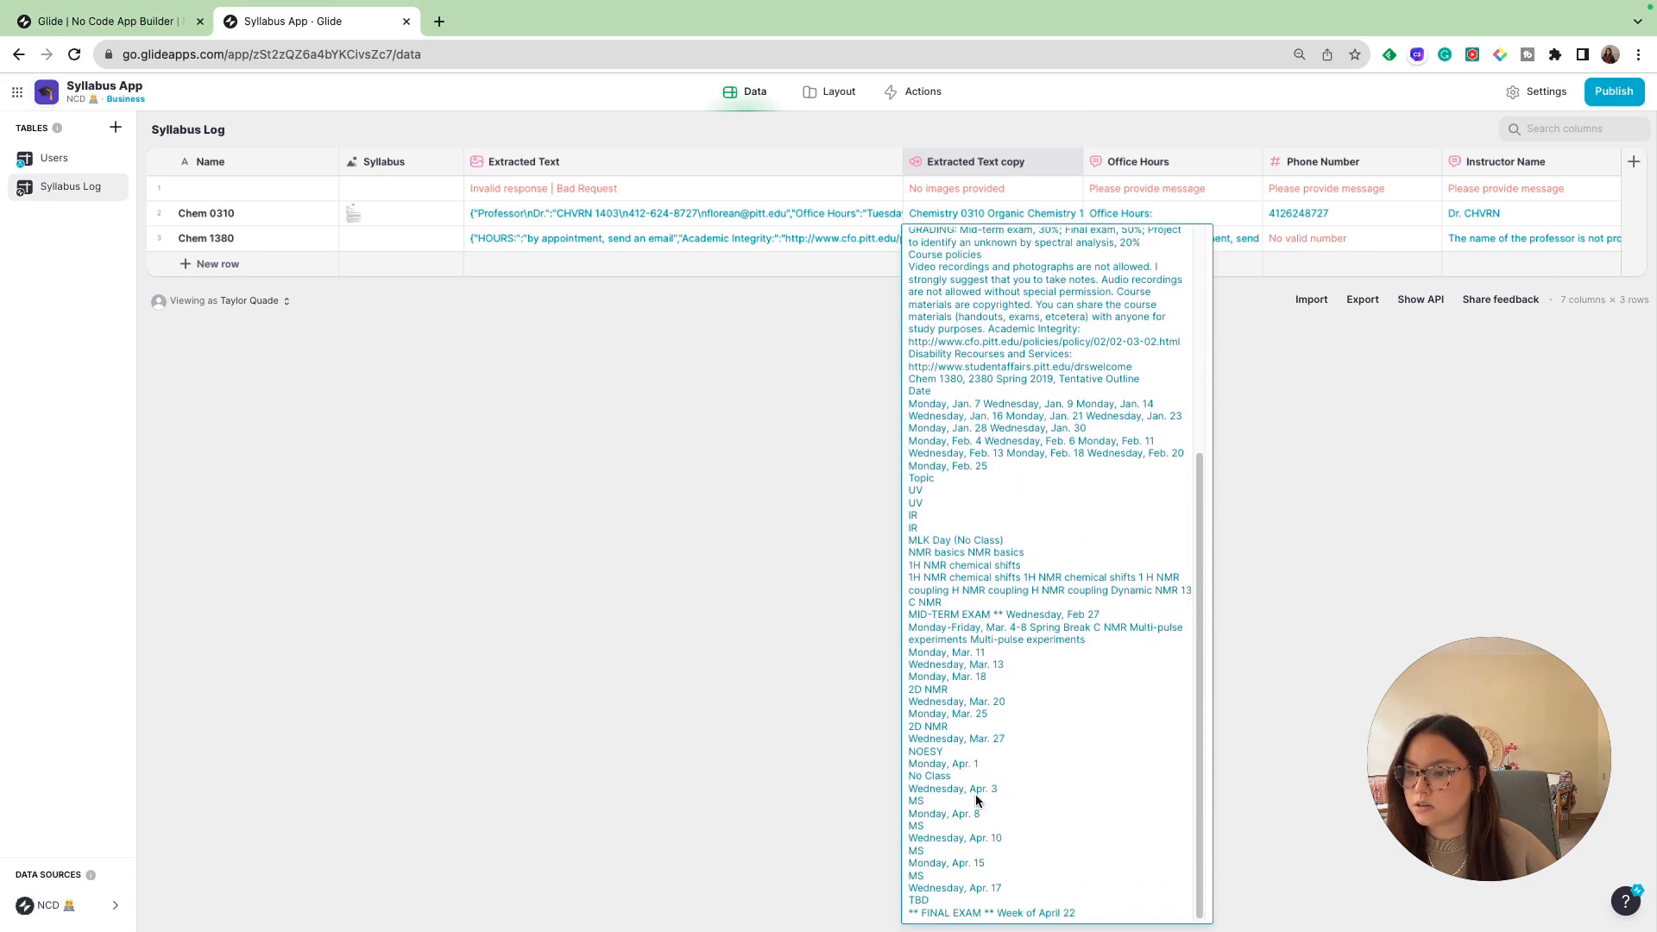
scroll(978, 331, "up", 4)
scroll(978, 331, "up", 3)
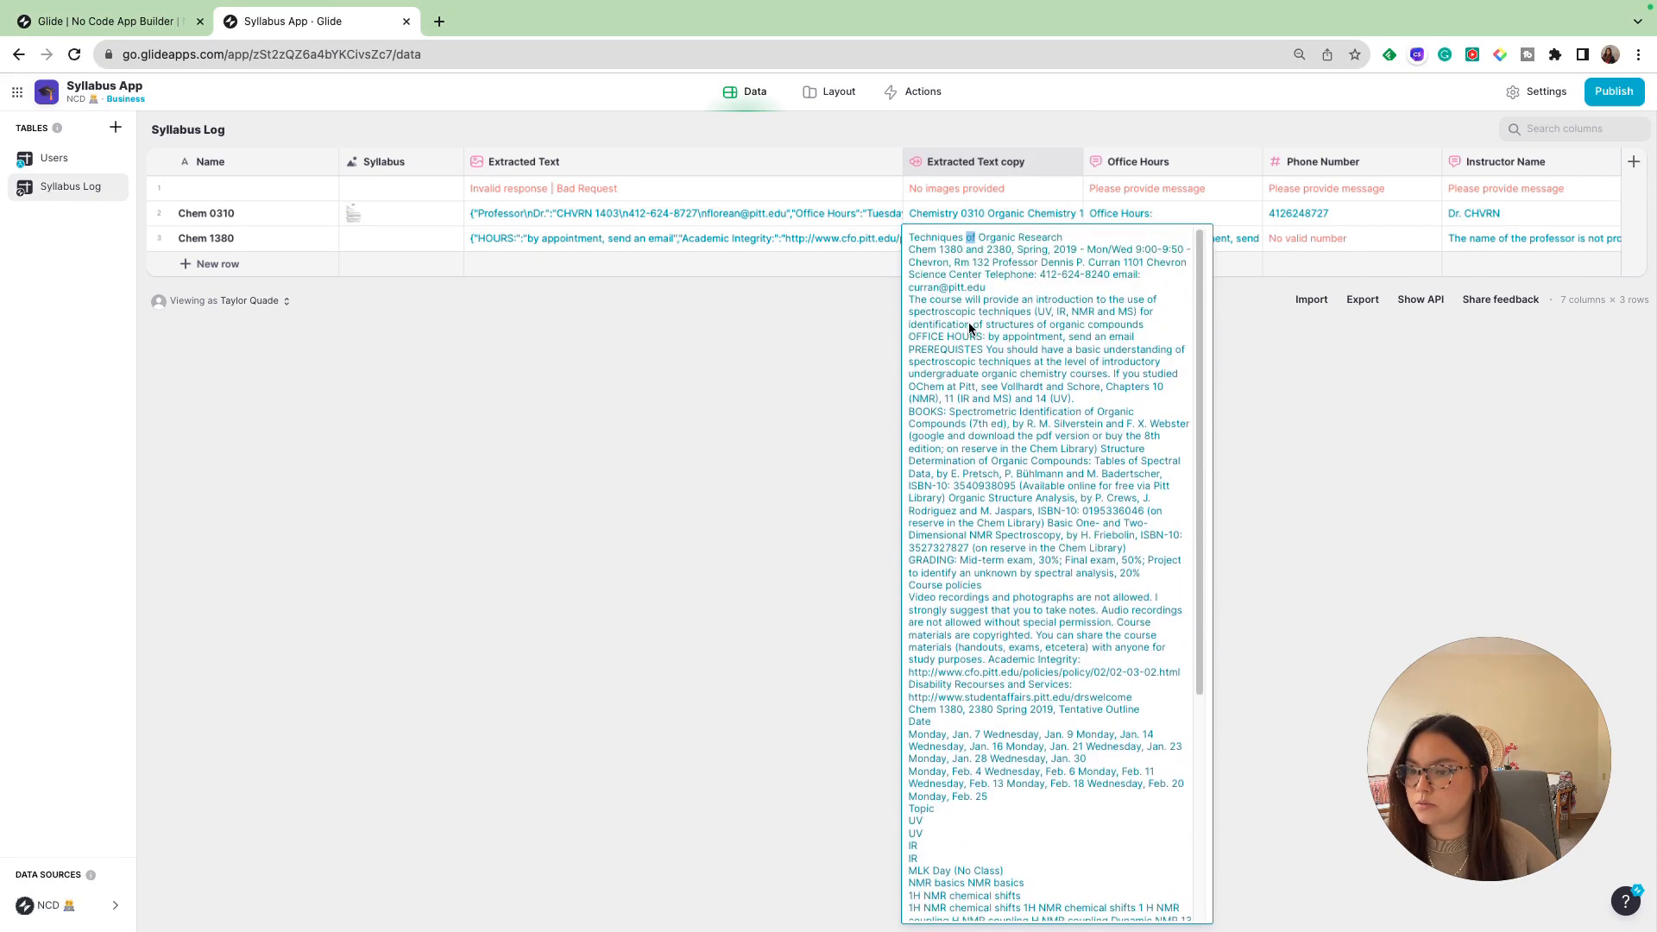
left_click_drag(915, 243, 1089, 906)
left_click(1084, 801)
scroll(988, 473, "up", 1)
scroll(988, 477, "up", 5)
left_click_drag(915, 242, 1054, 246)
left_click_drag(910, 251, 961, 255)
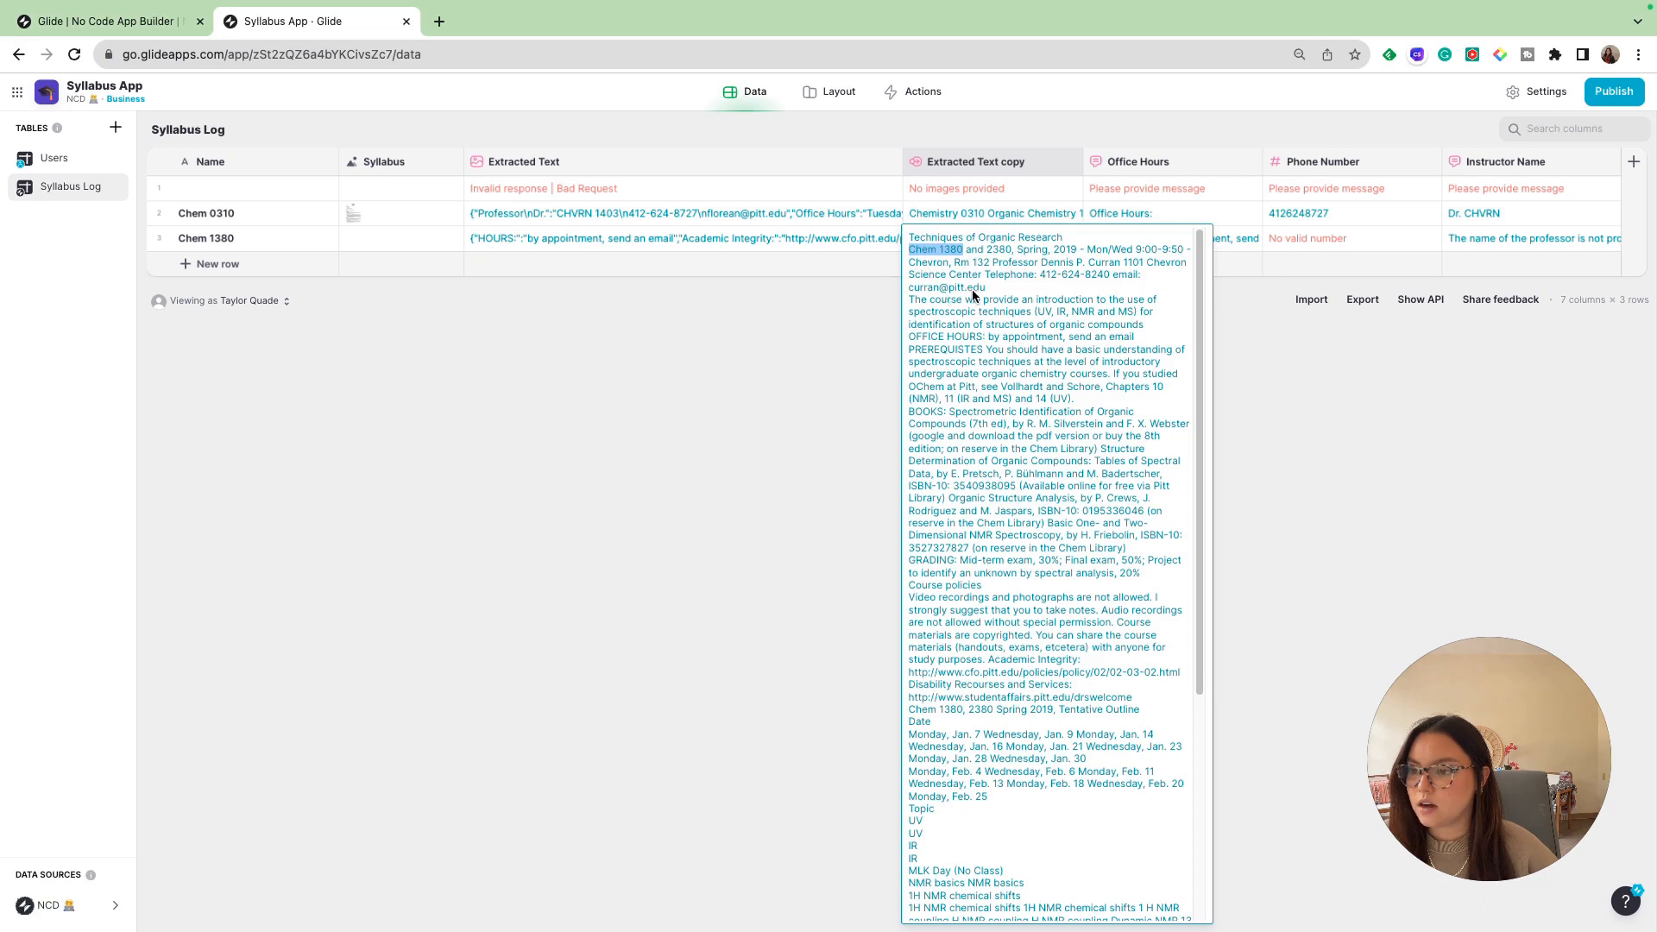
left_click(921, 294)
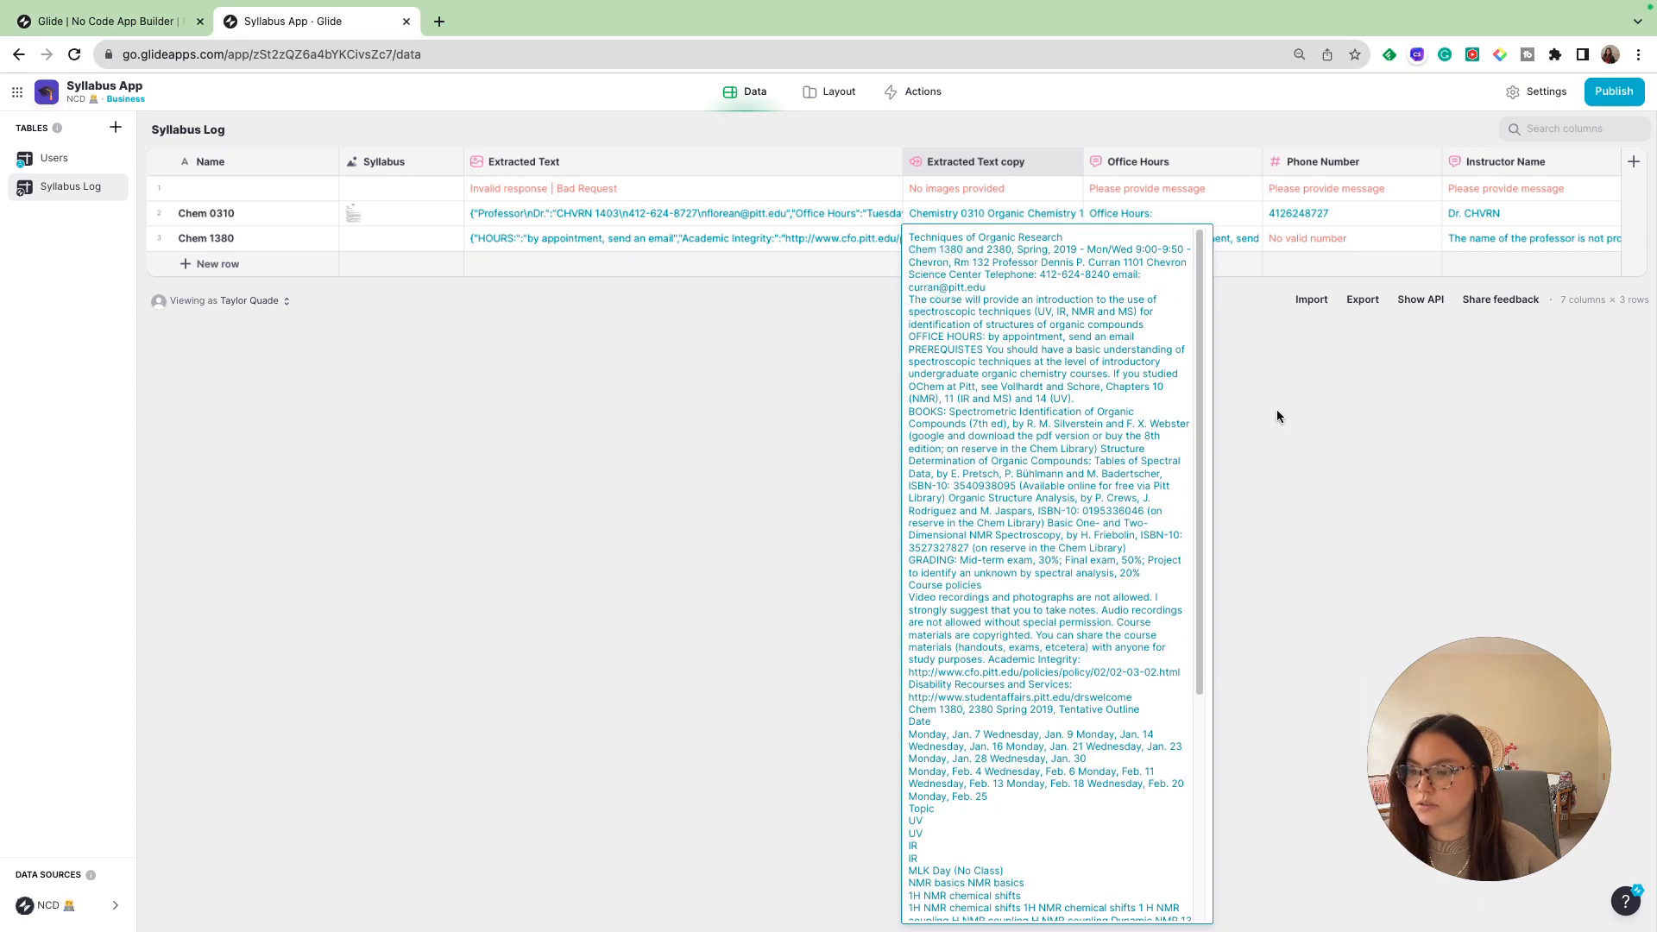
left_click(1339, 422)
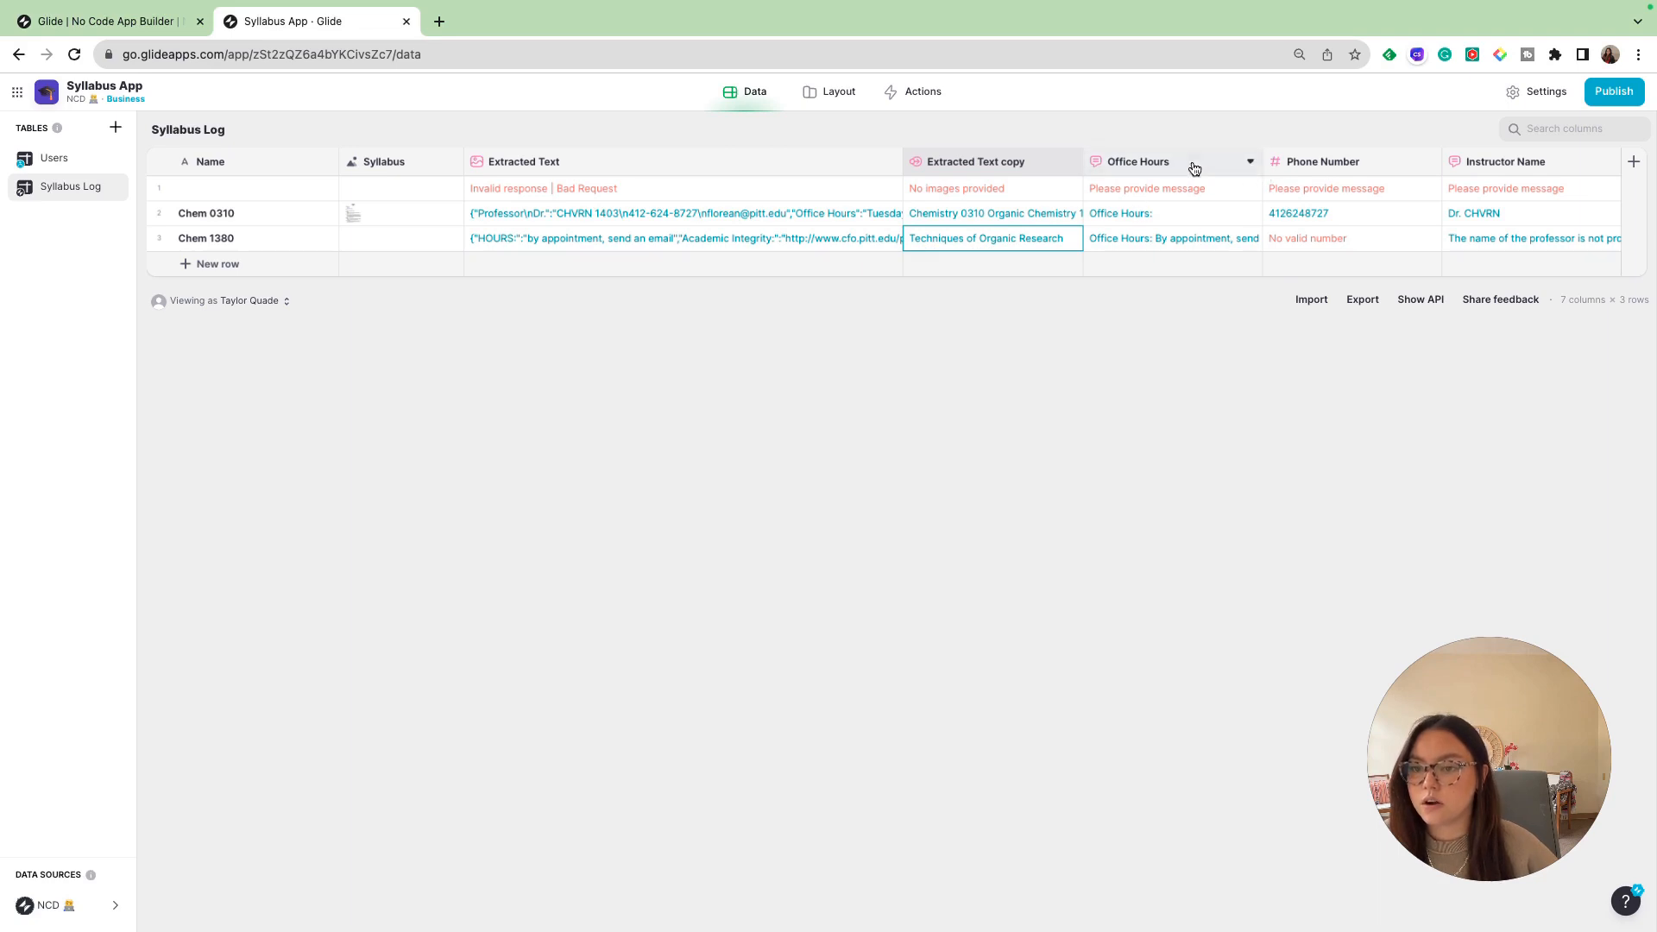
- Set the Office Hours column's input to Extracted Text copy and save the column
left_click(1249, 162)
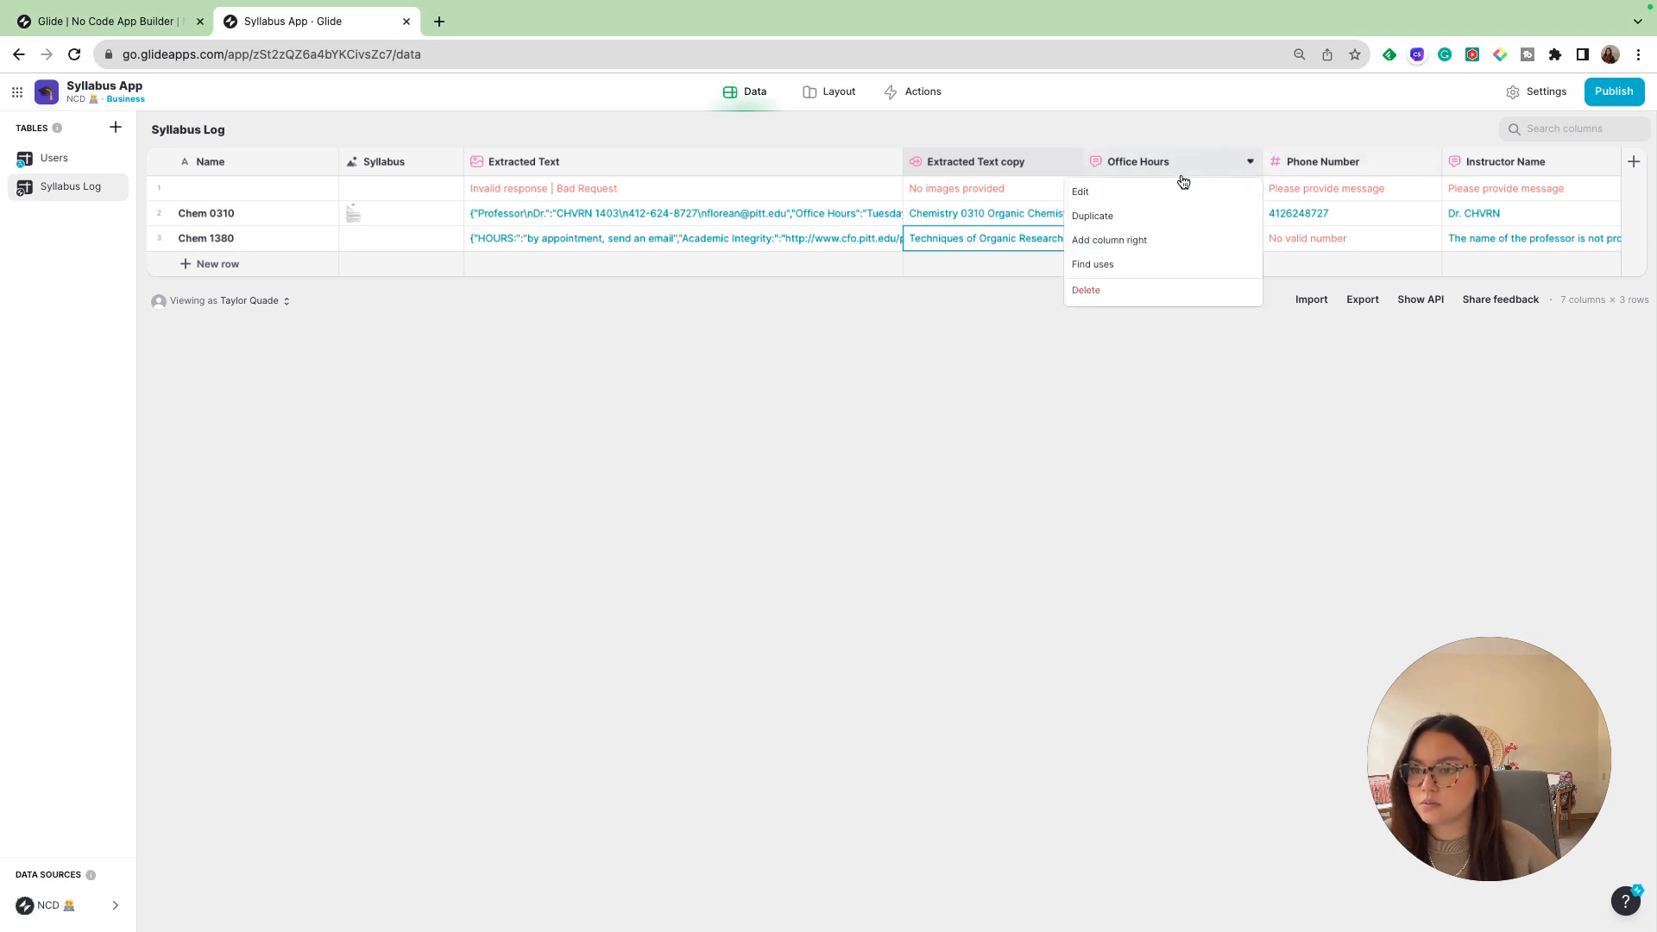
left_click(1157, 198)
left_click(1477, 386)
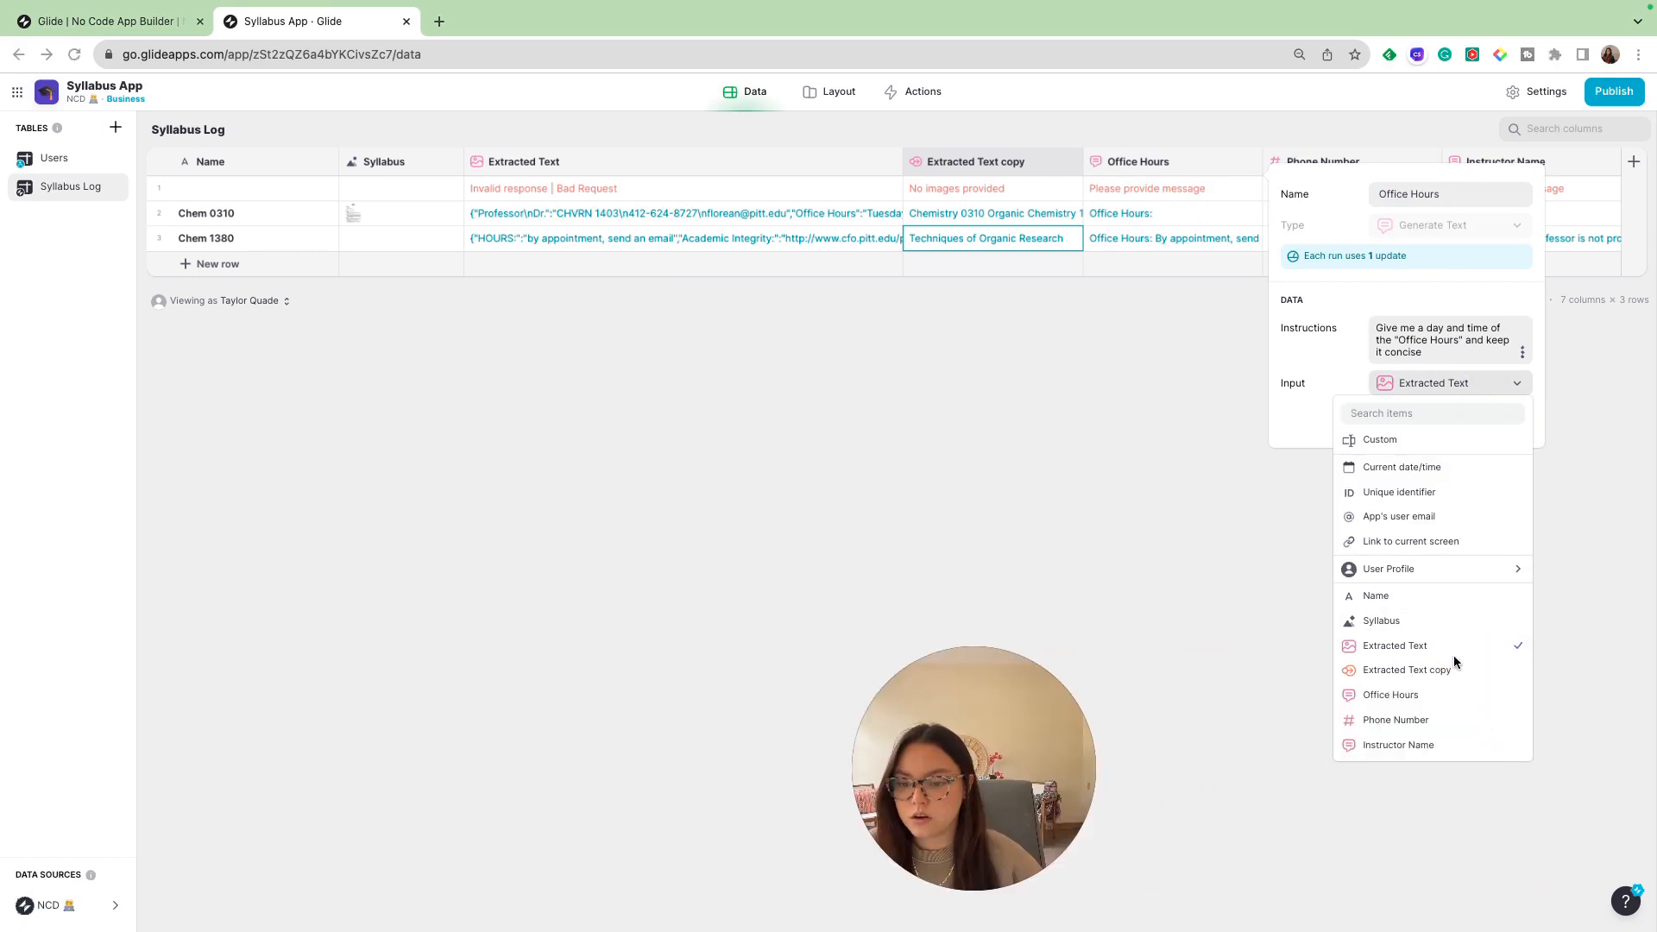
left_click(1439, 671)
left_click(1505, 414)
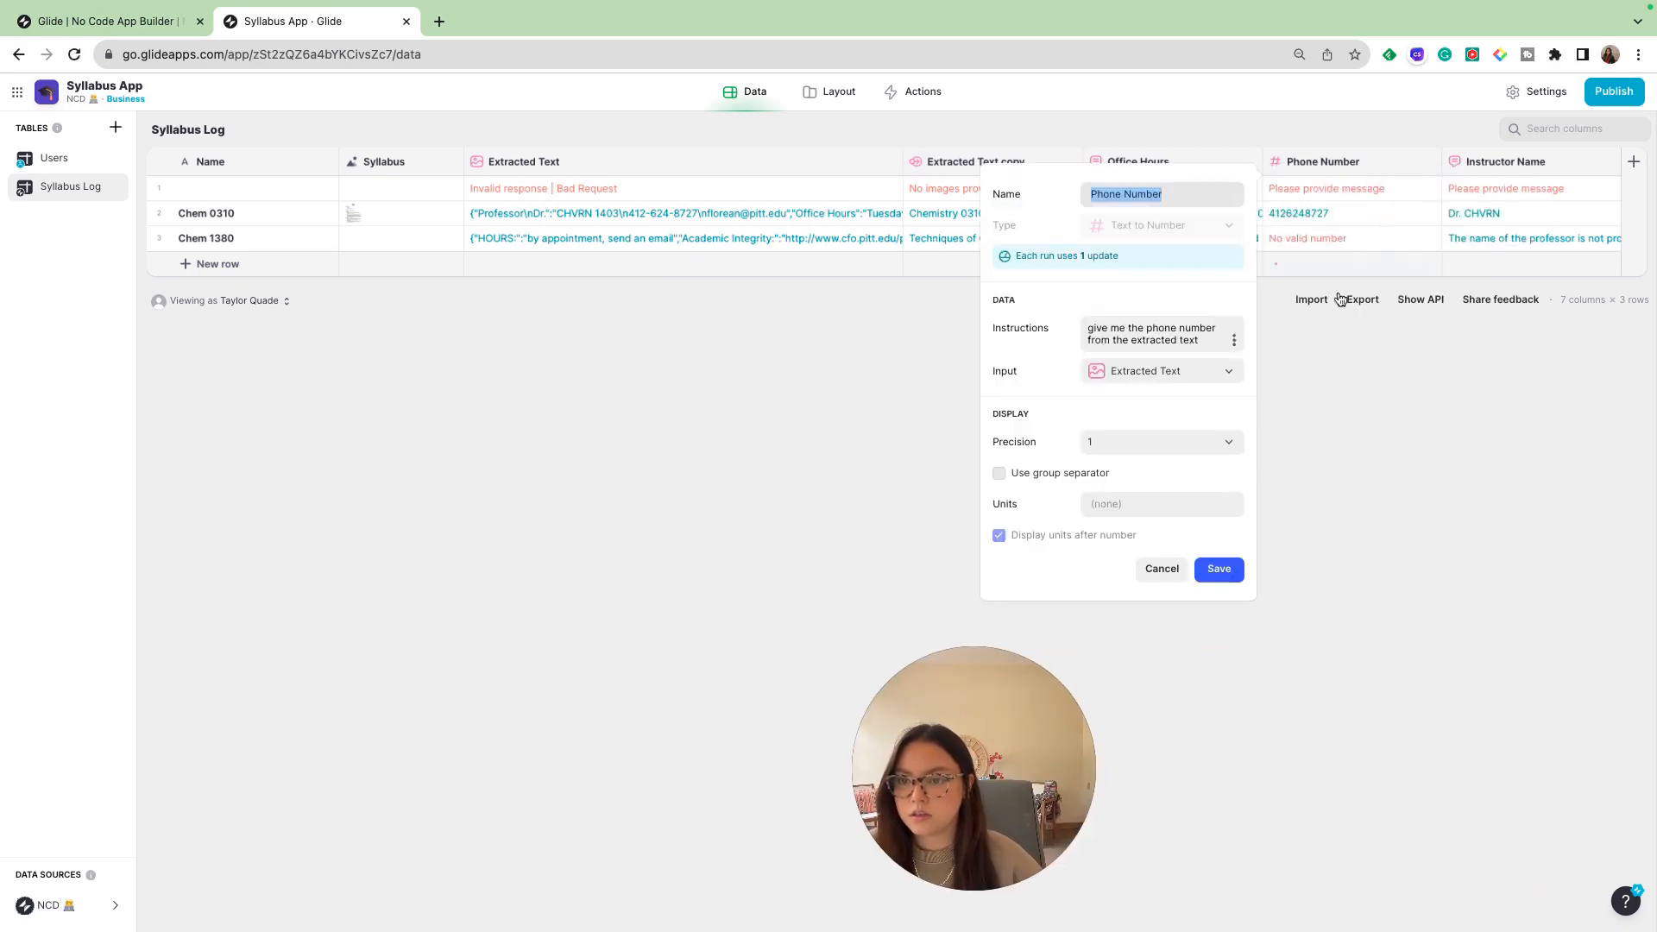
- Set the Phone Number column's input to Extracted Text copy and save the column
left_click(1173, 371)
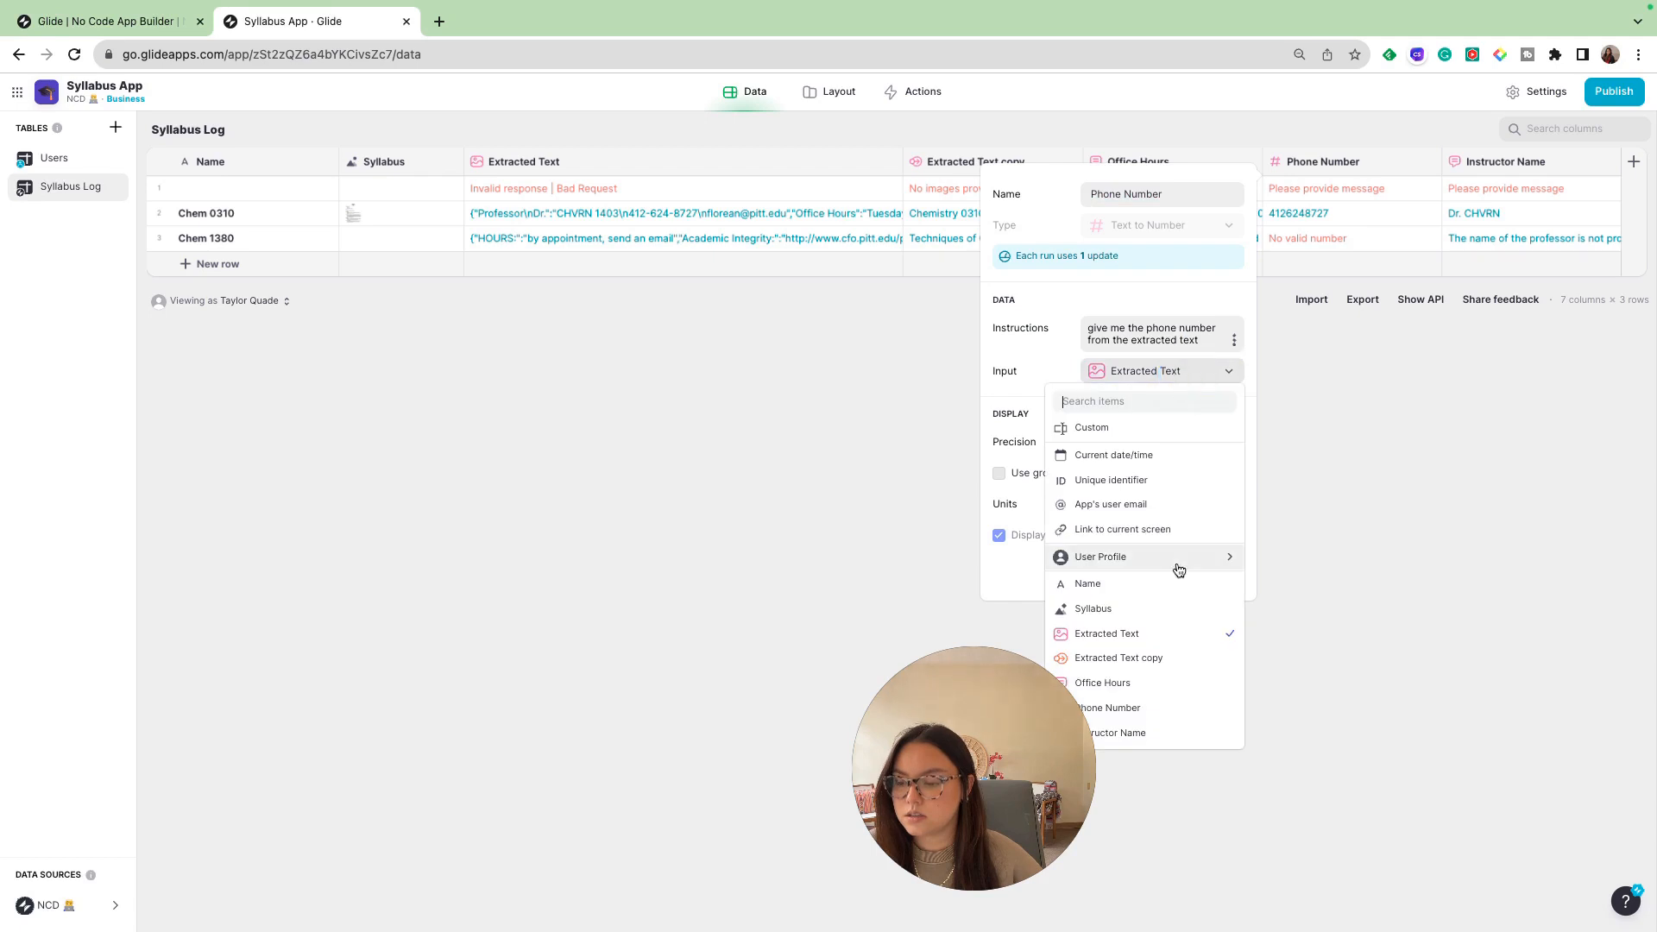
left_click(1165, 655)
left_click(1216, 567)
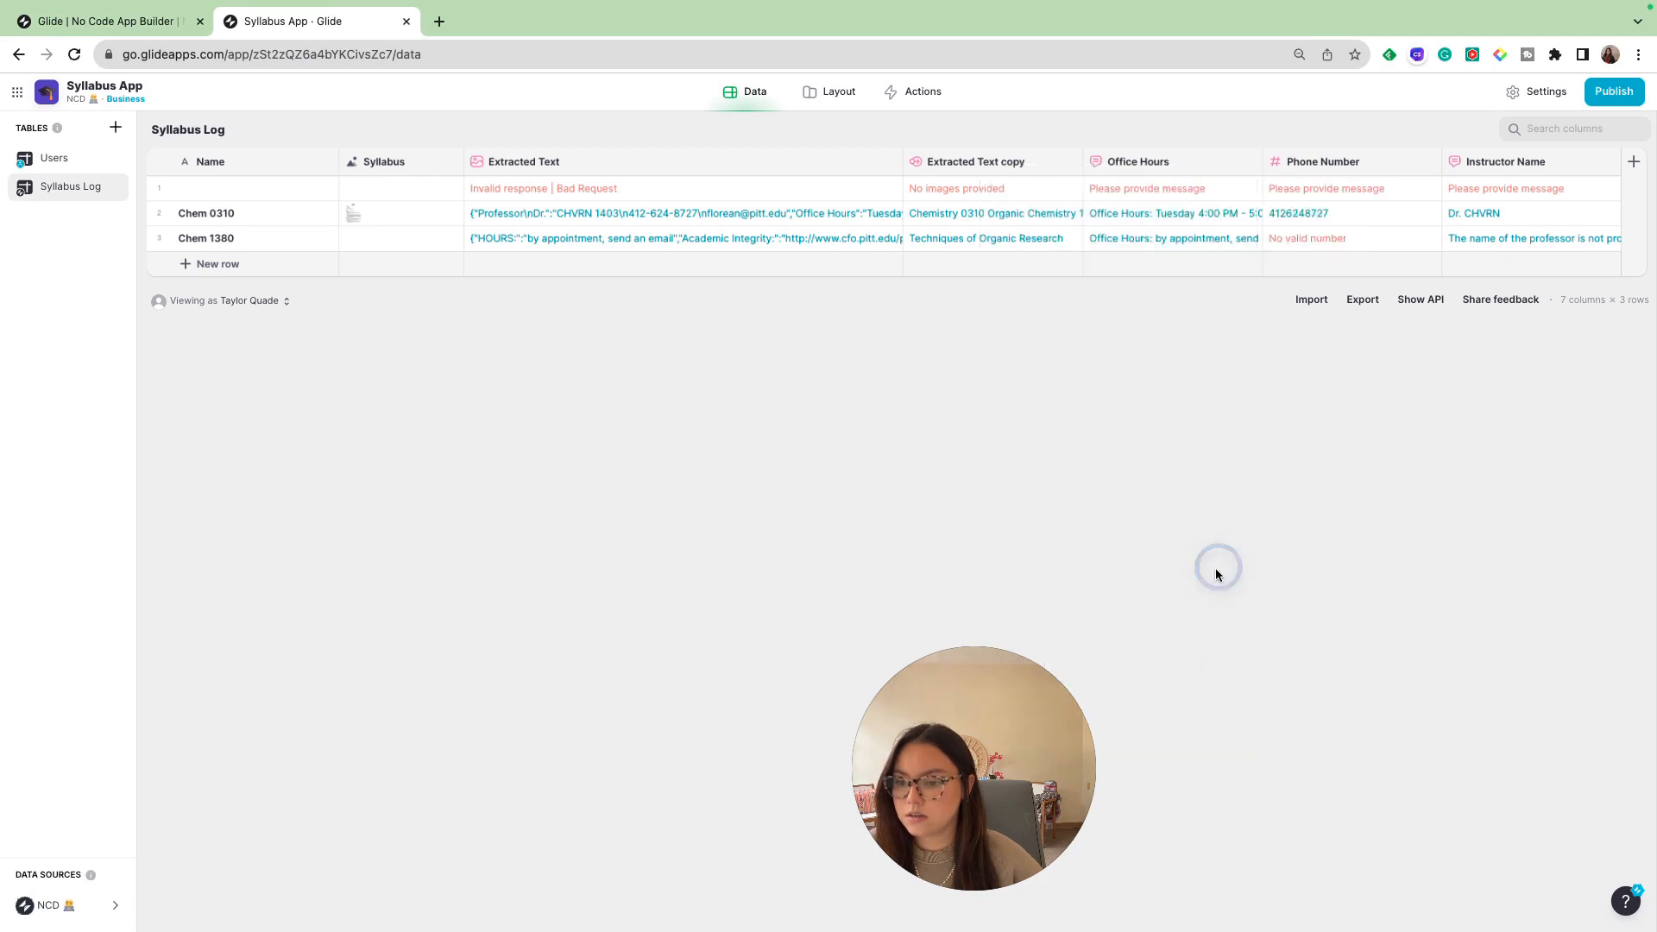
left_click_drag(782, 707, 622, 709)
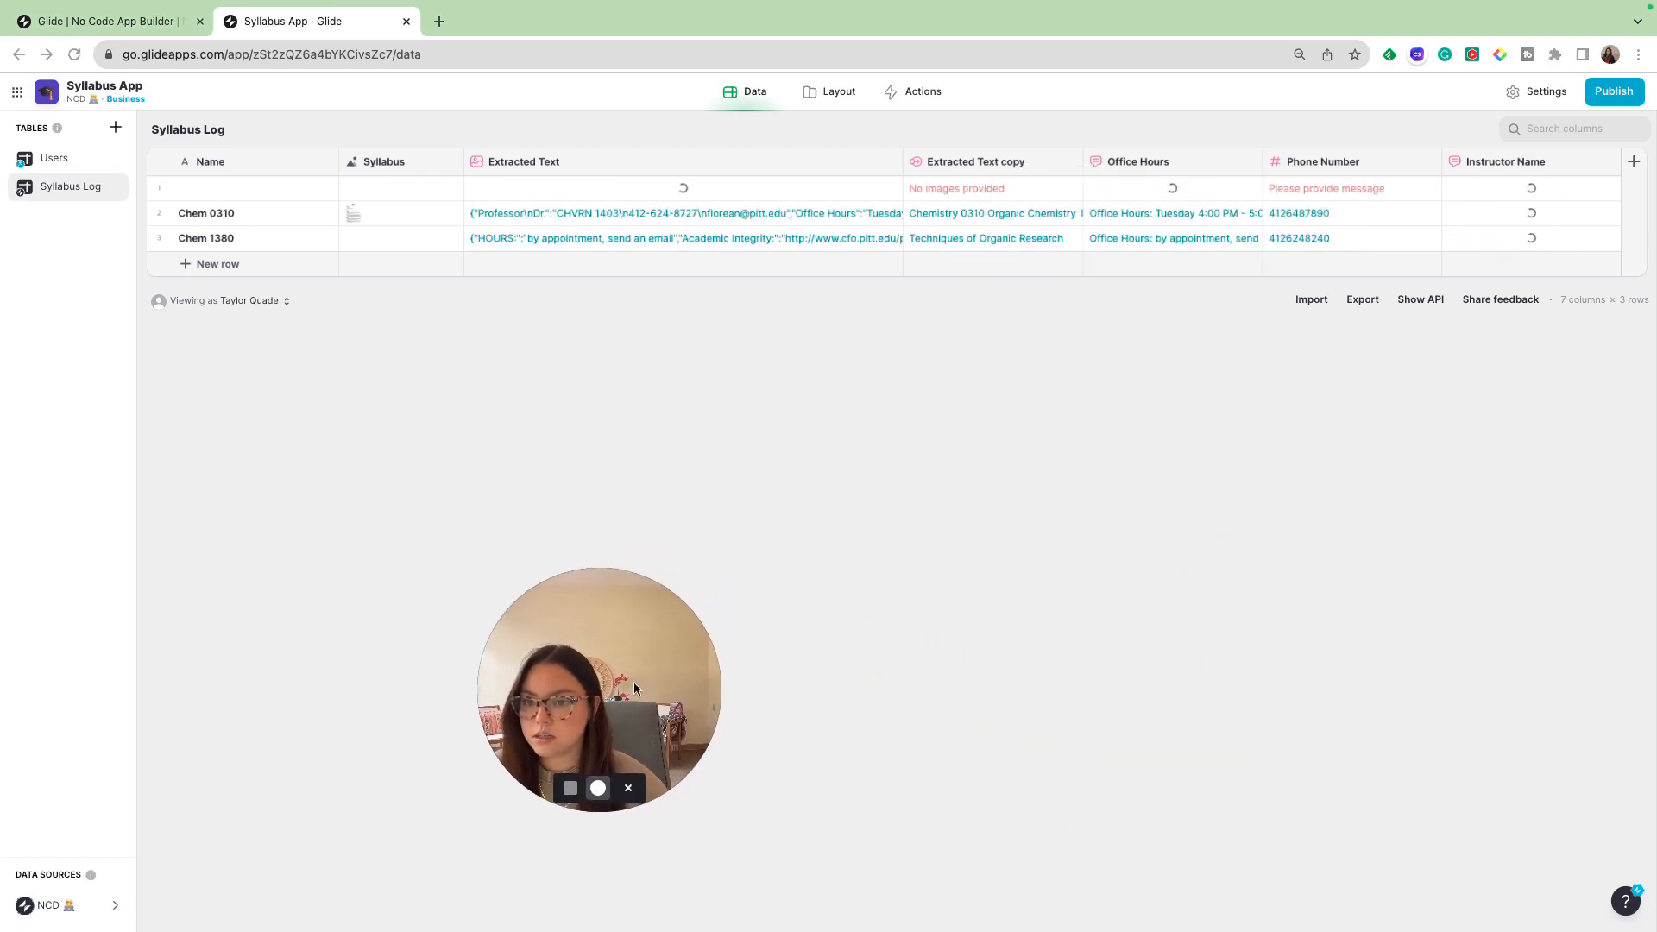
- Set the Instructor Name column's input to Extracted Text copy and save the column
left_click(1607, 166)
left_click(1513, 194)
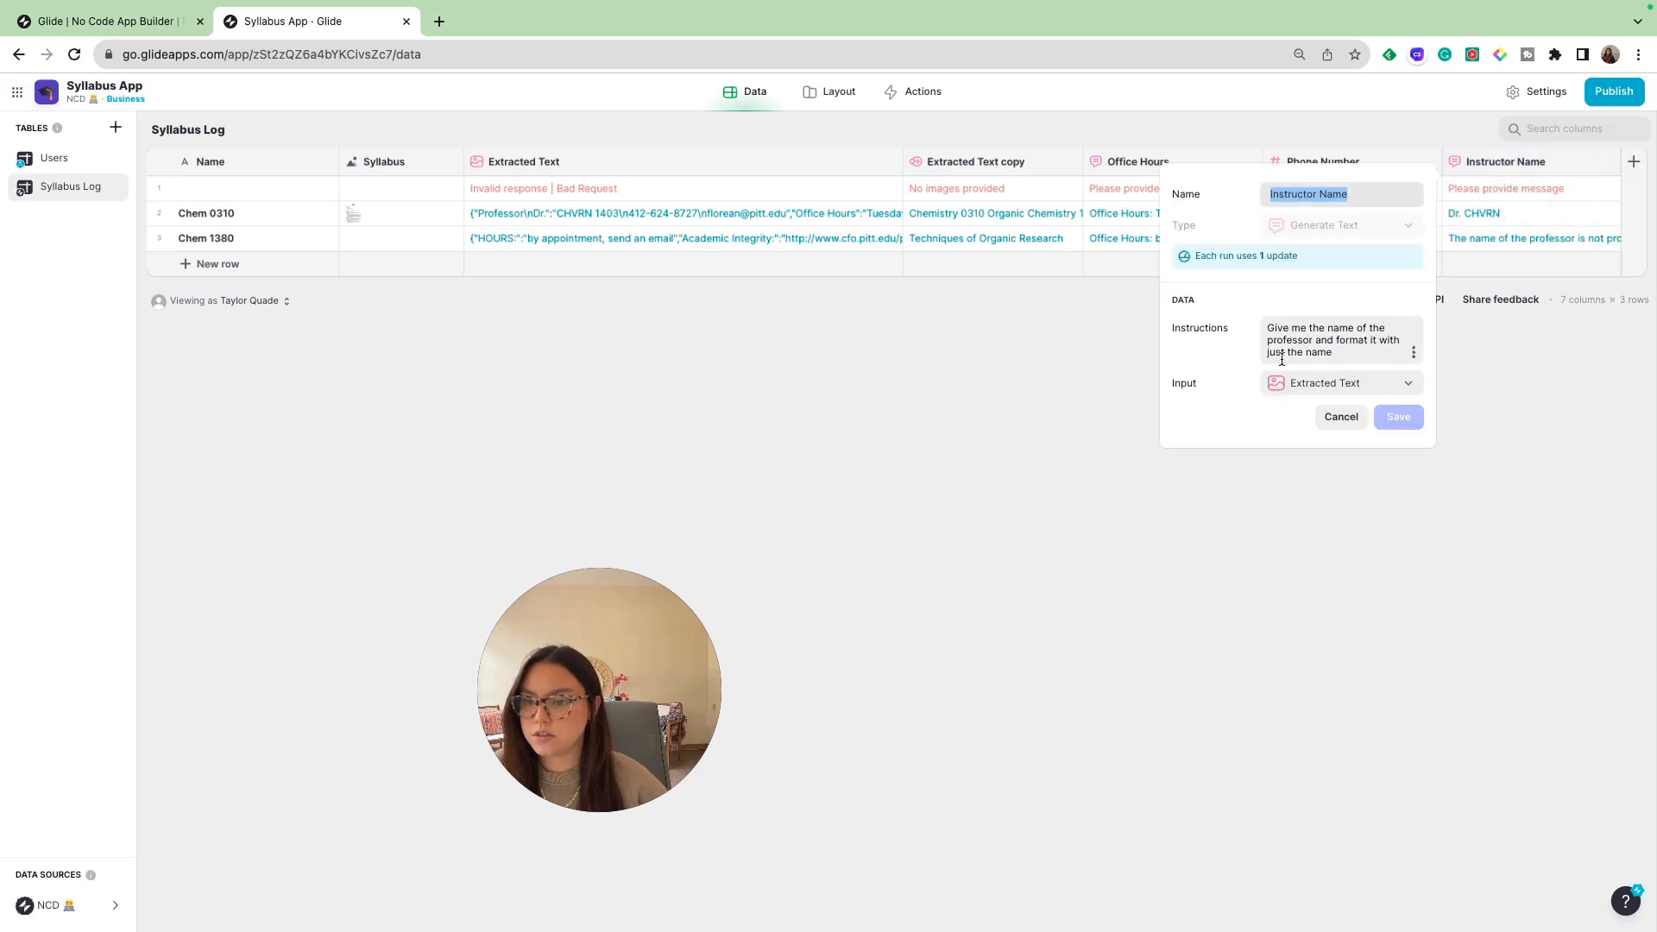
left_click(1369, 386)
left_click(1293, 666)
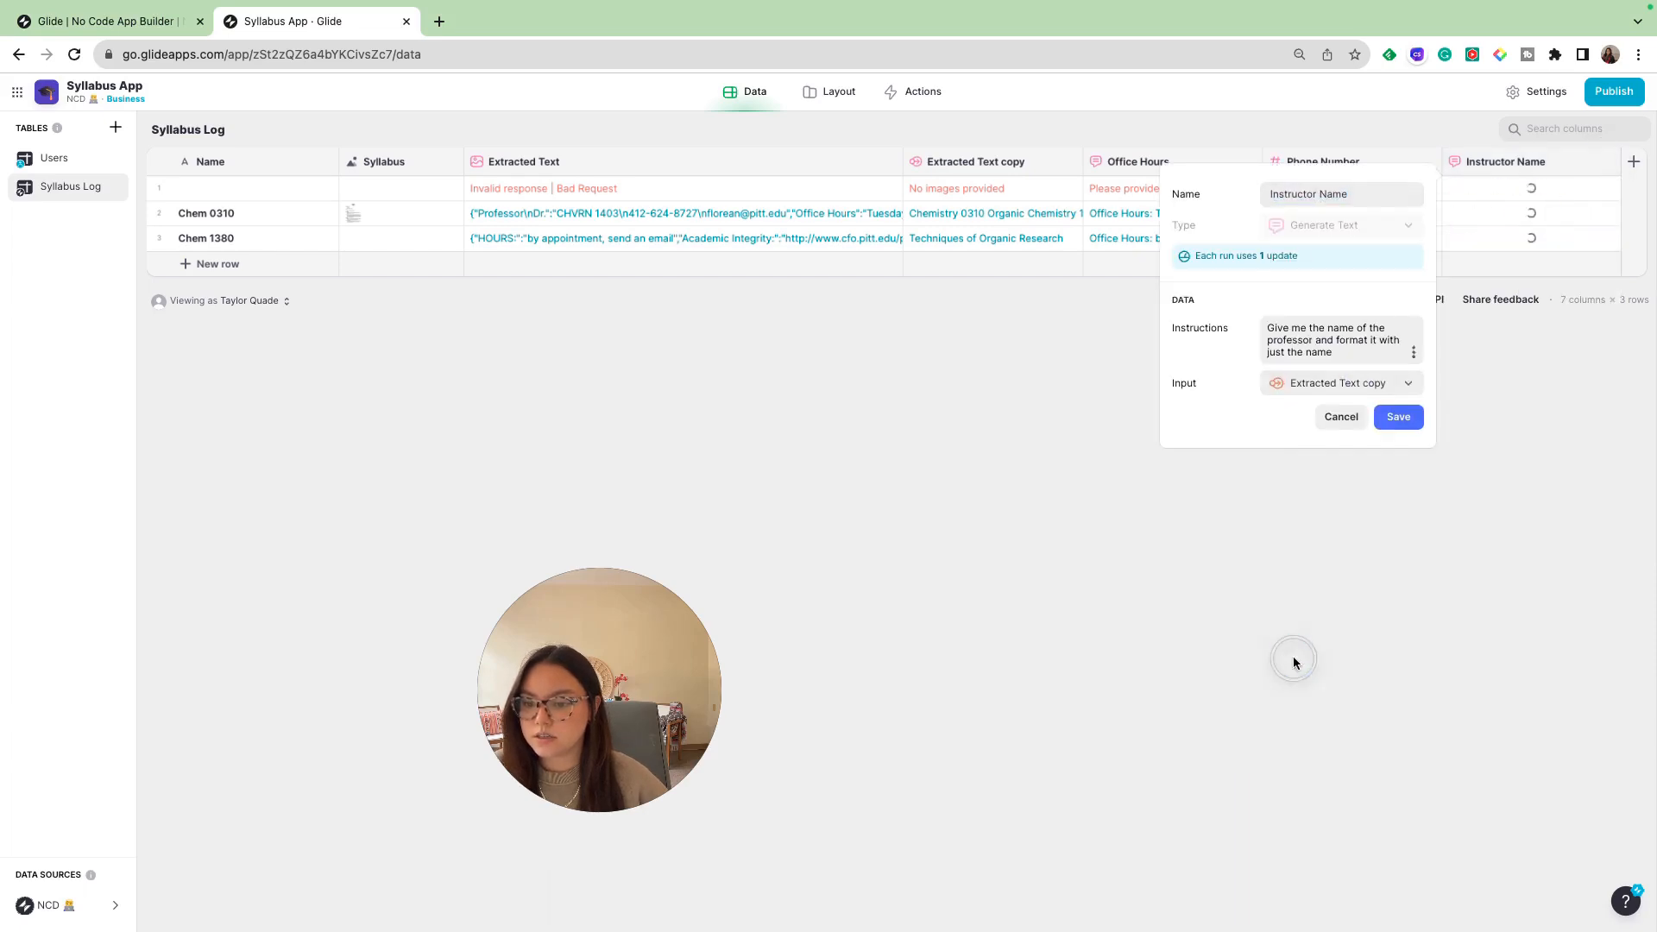
left_click(1397, 417)
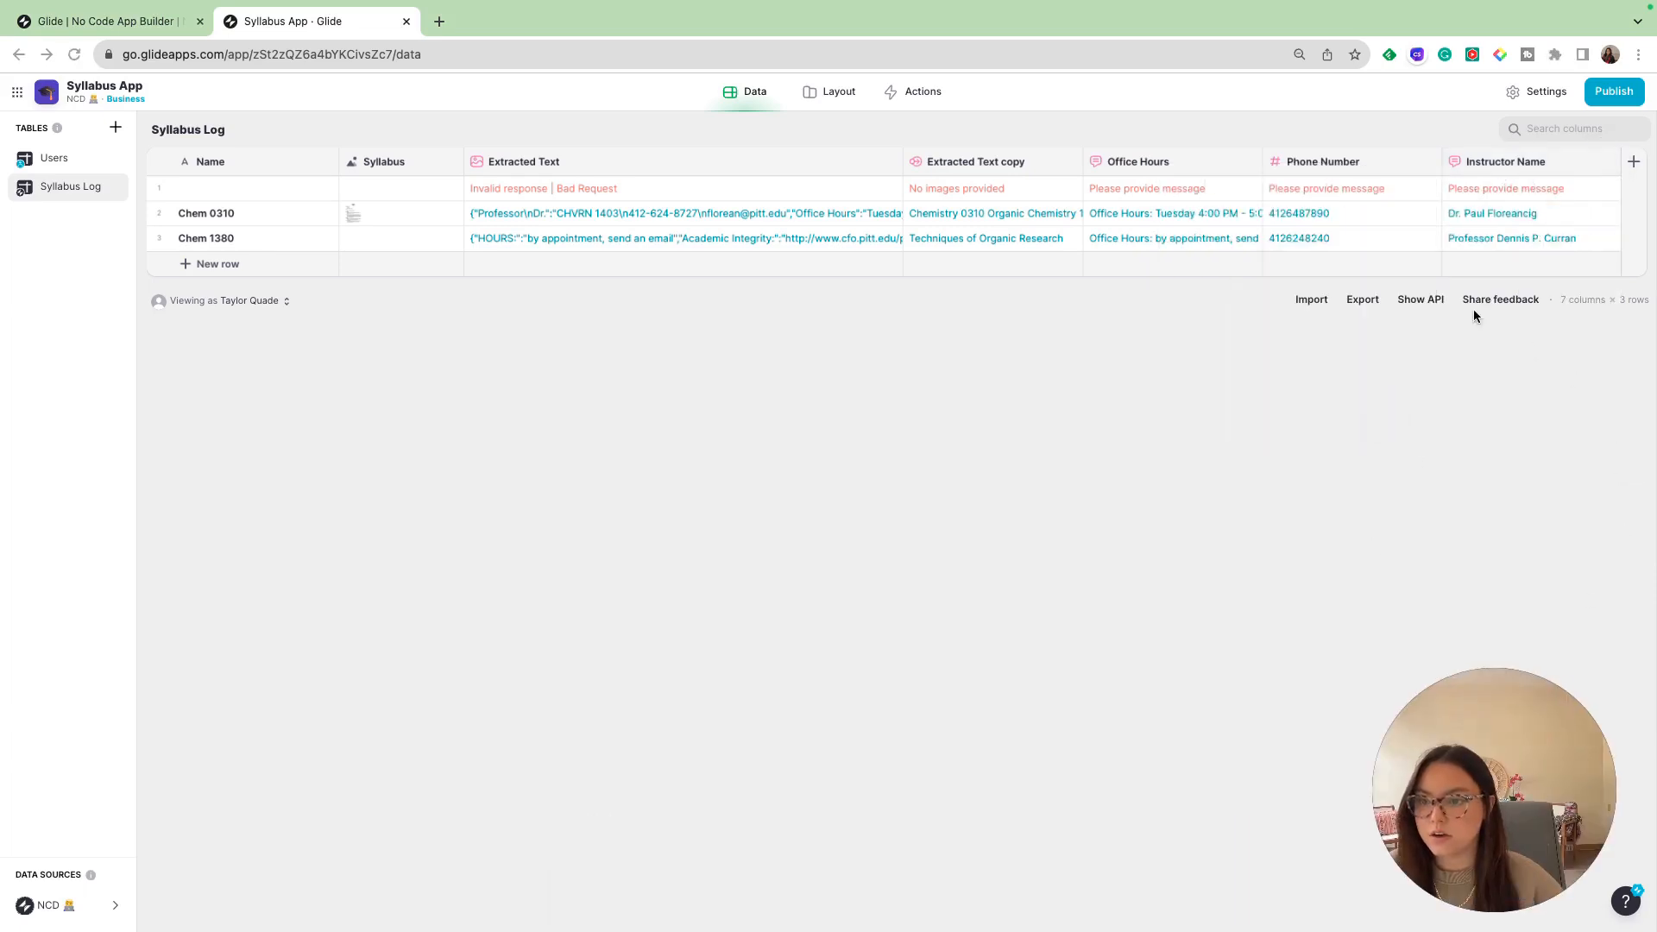
- Check Chem 1380's generated office hours, phone number and instructor name against its Extracted Text copy
left_click(1140, 242)
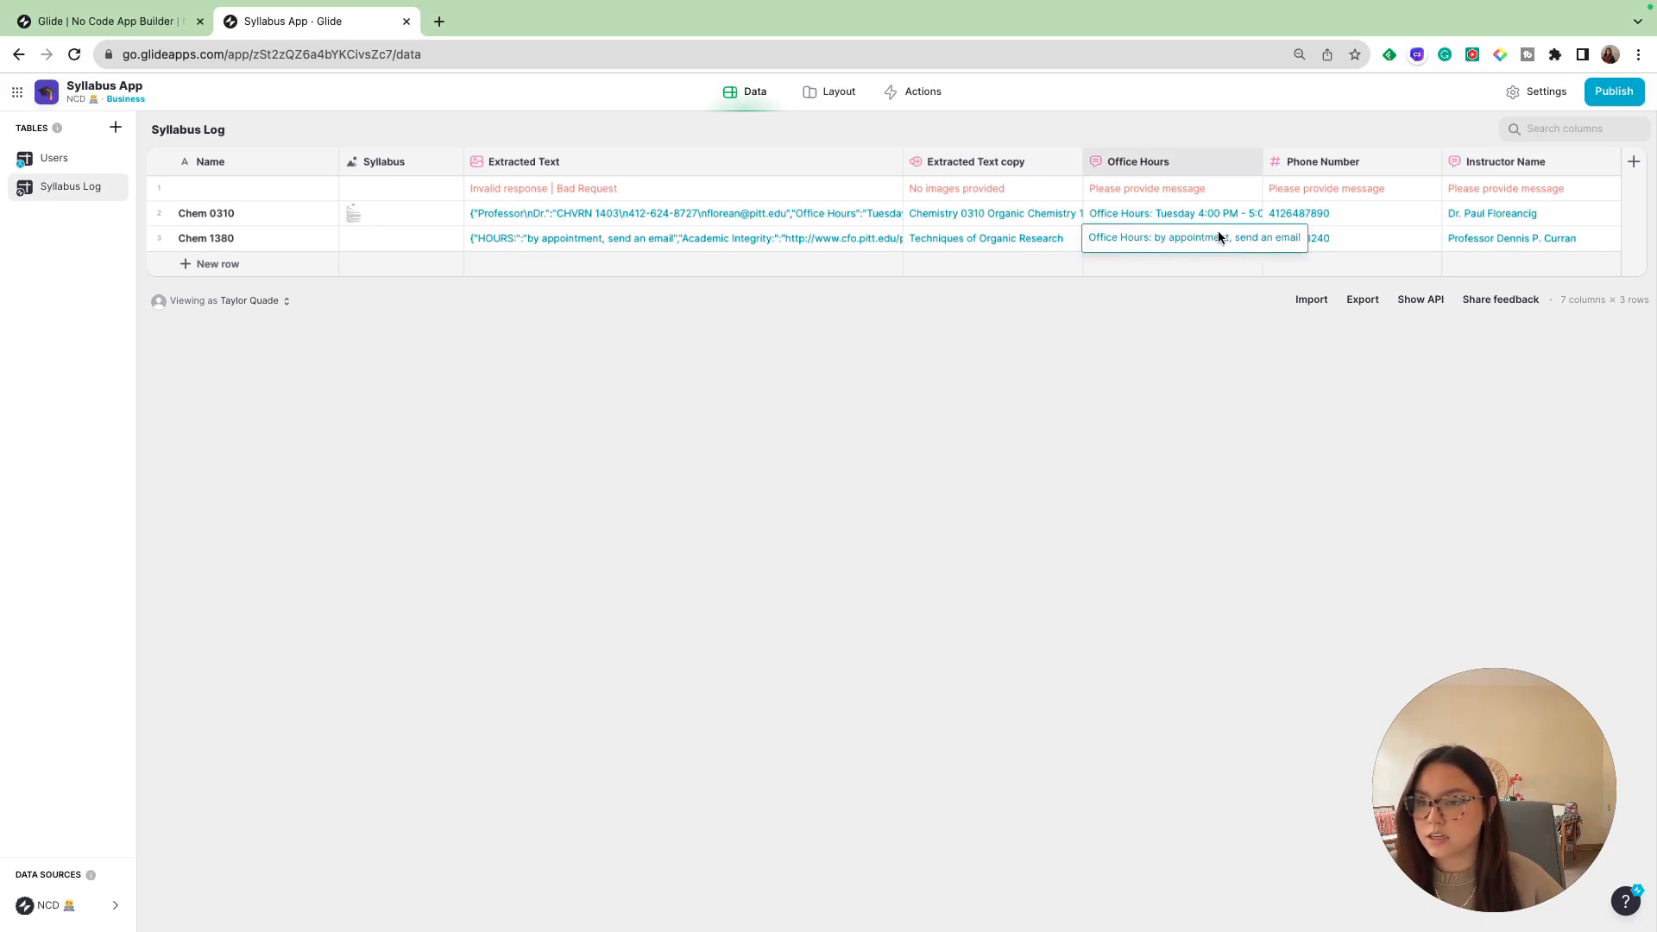
left_click(1349, 239)
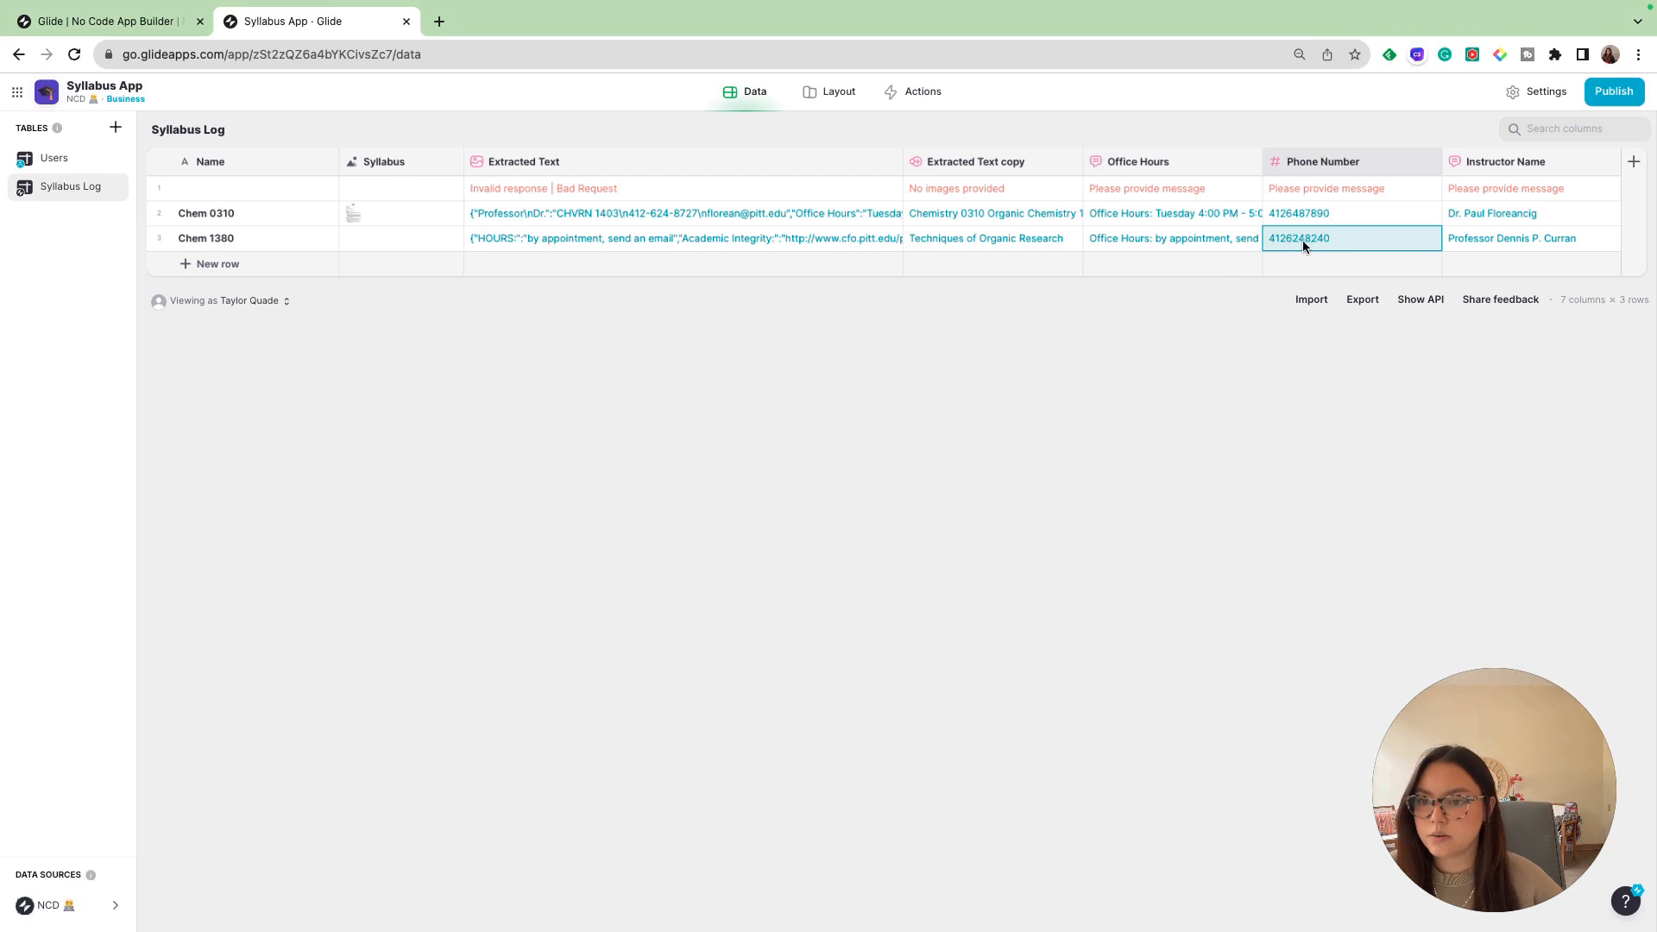
left_click(1023, 239)
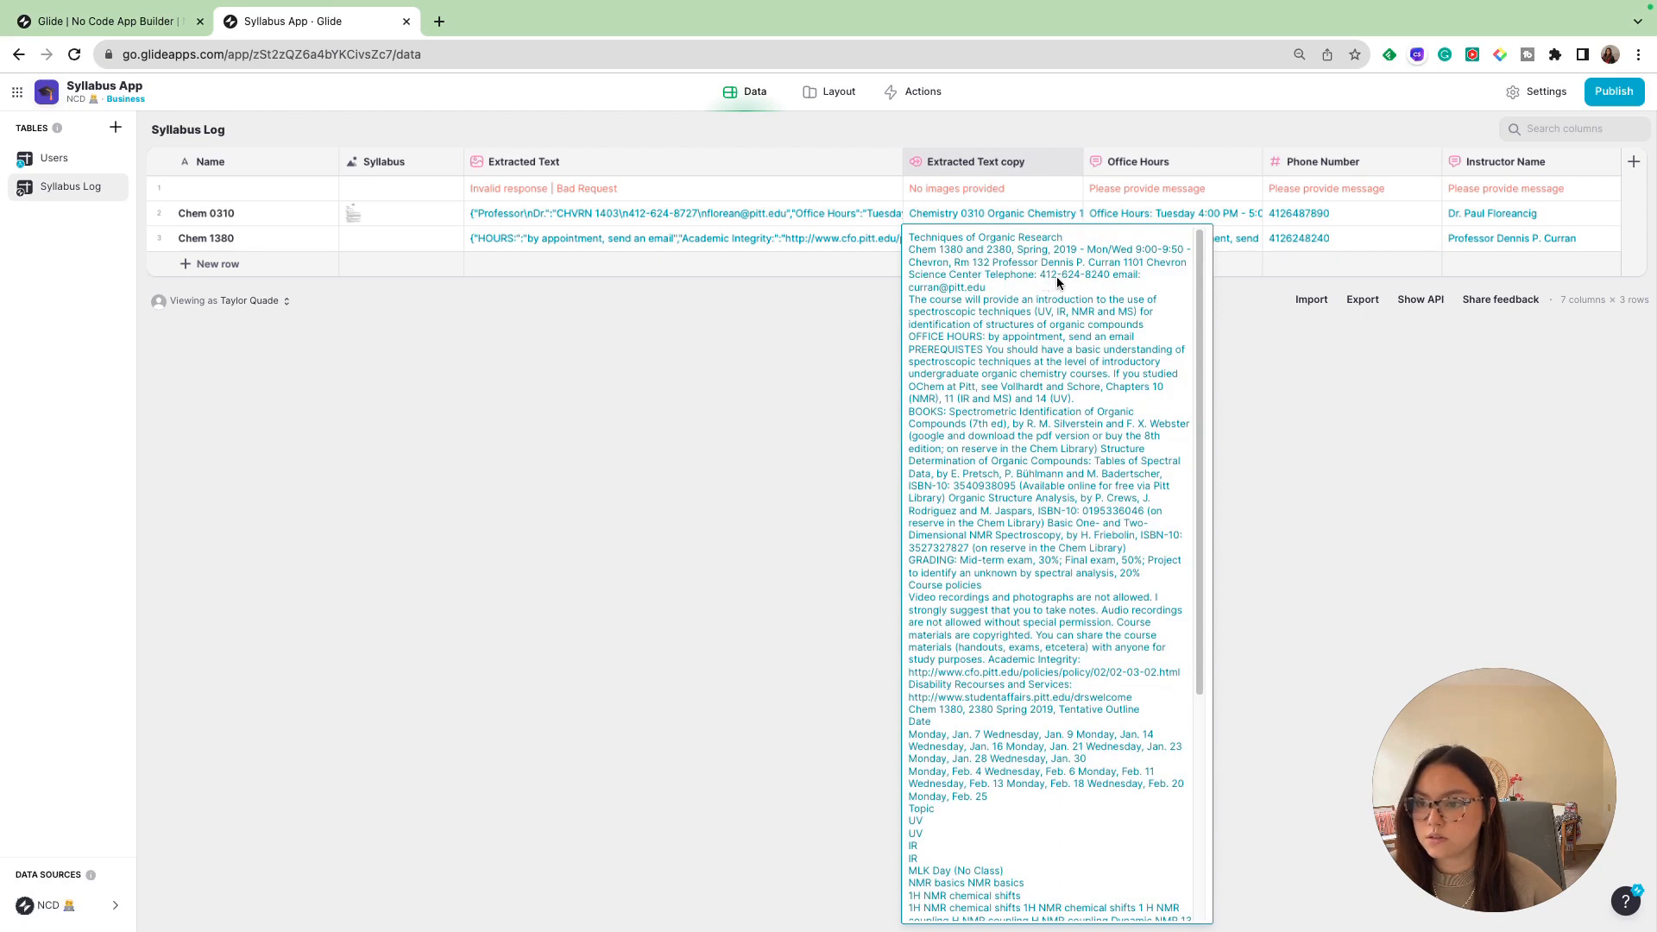
left_click(1369, 321)
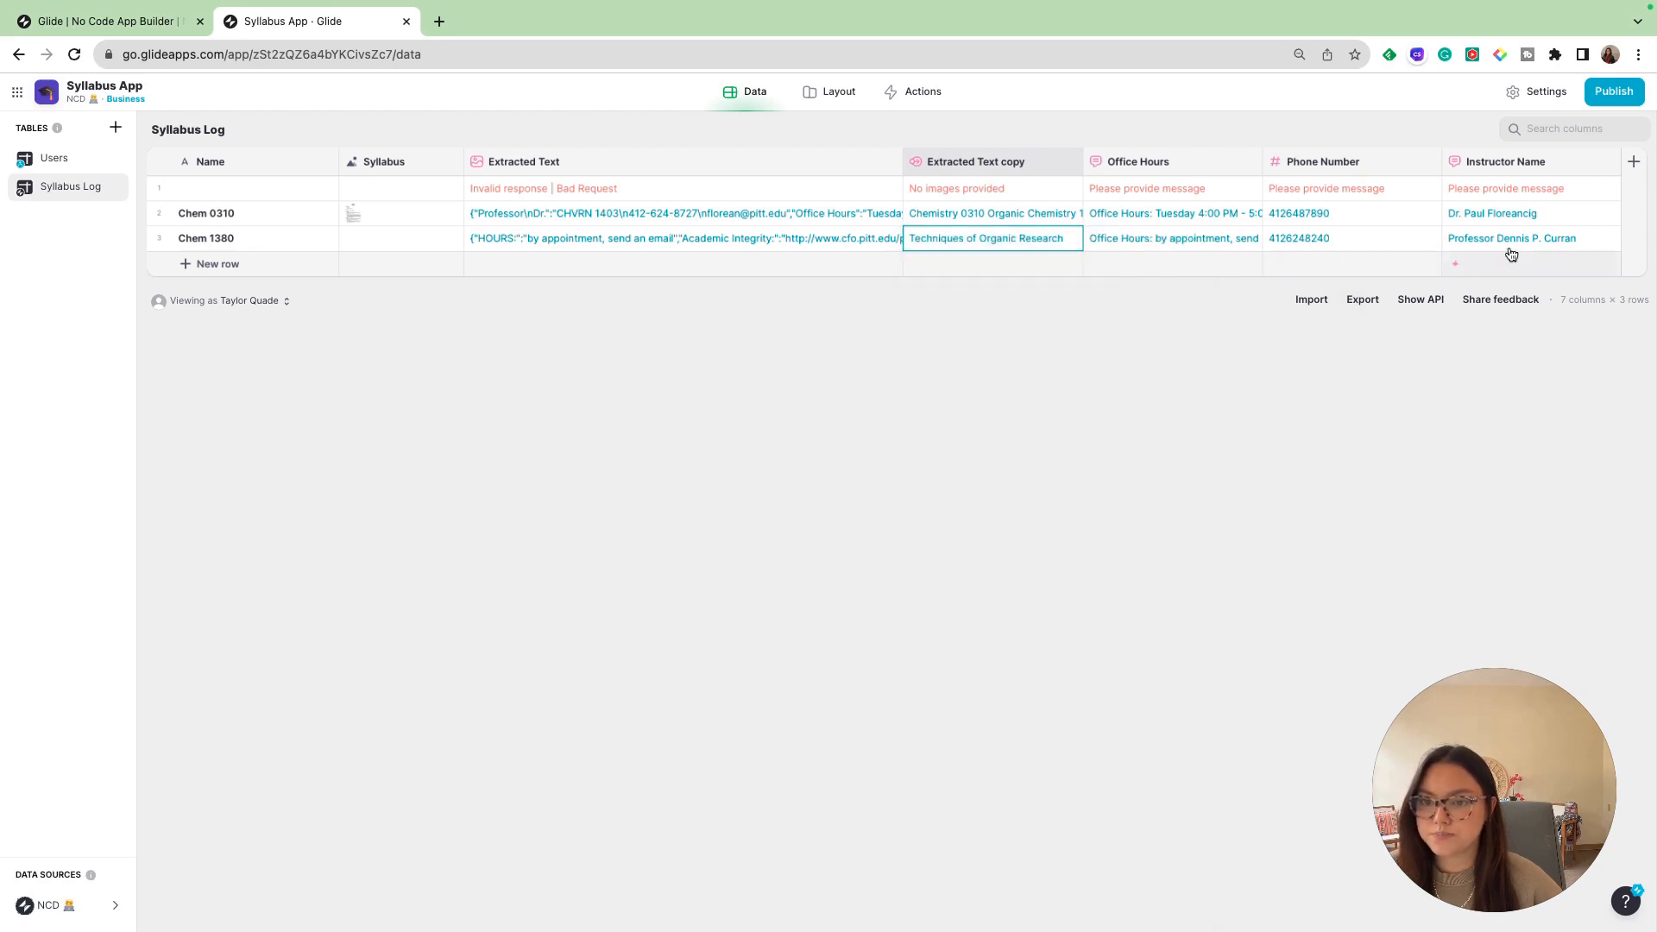
left_click(1592, 246)
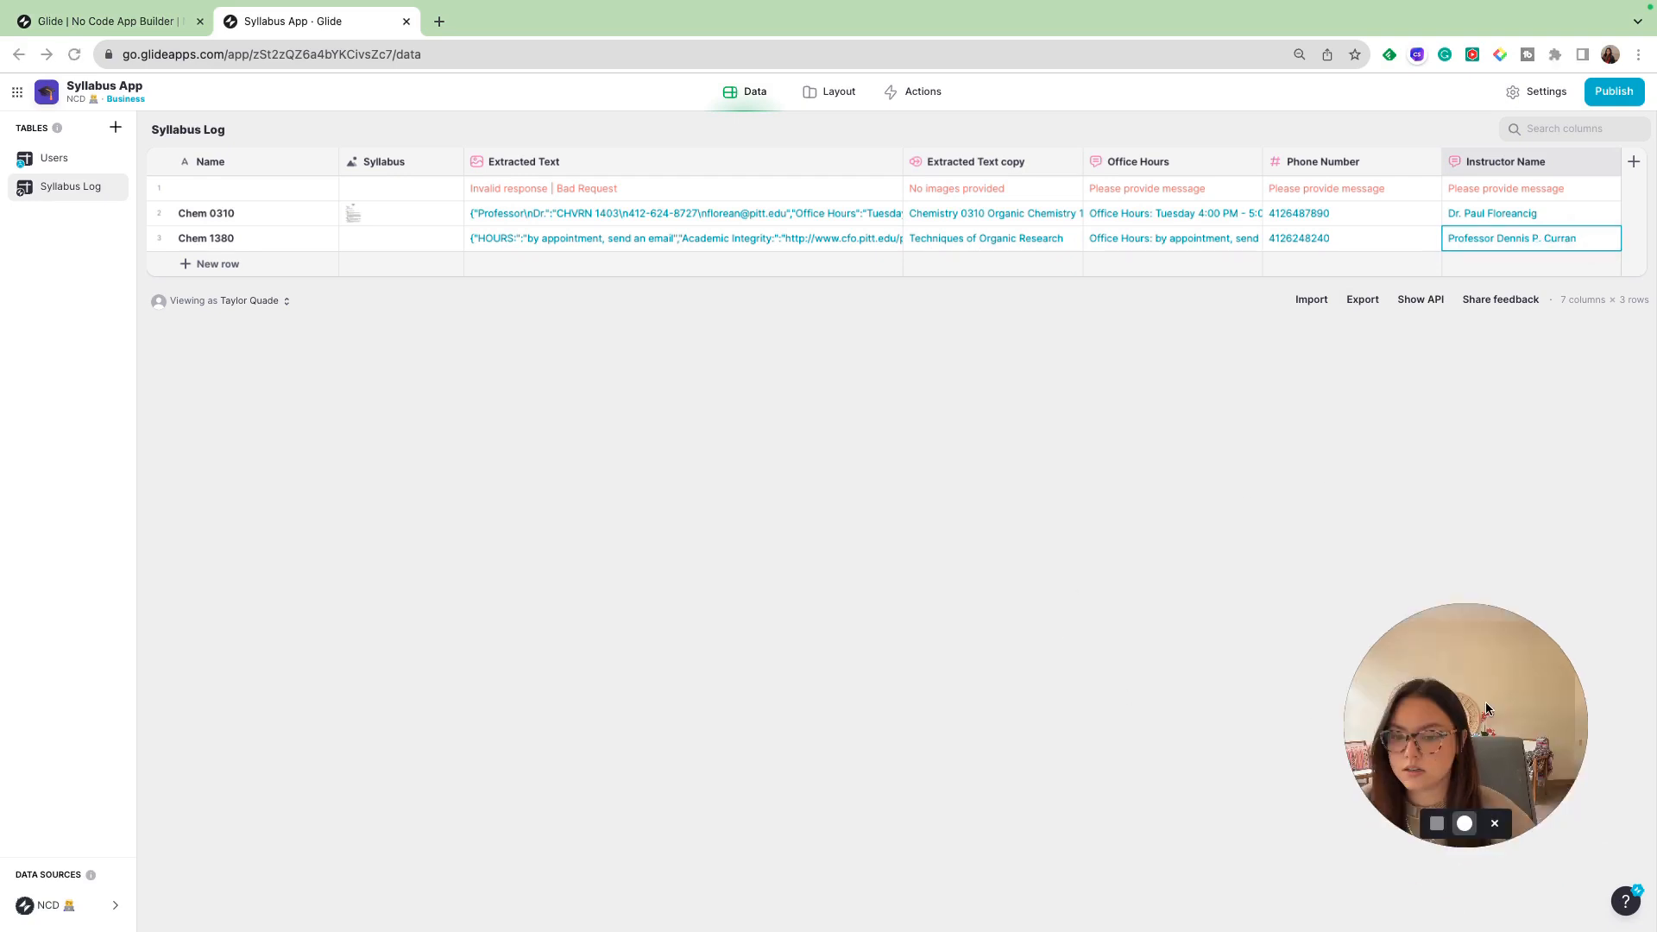
- Preview the Chem 1380 details screen in the layout and check the Syllabus item's source column in the Fields component
left_click(829, 95)
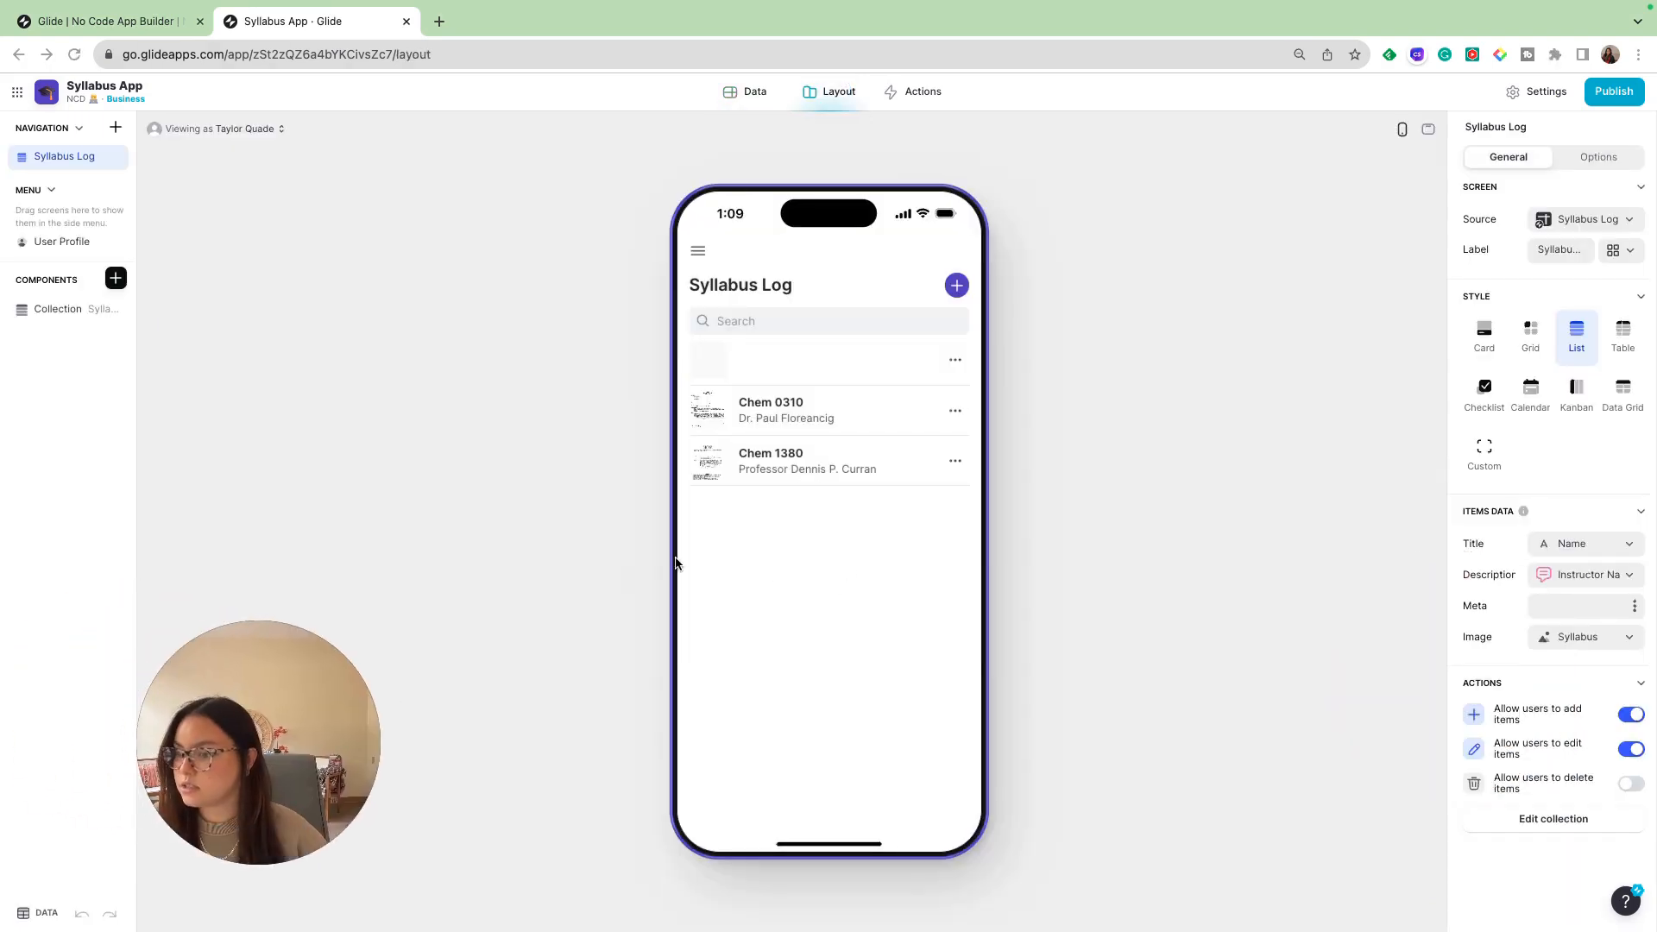
left_click(767, 466)
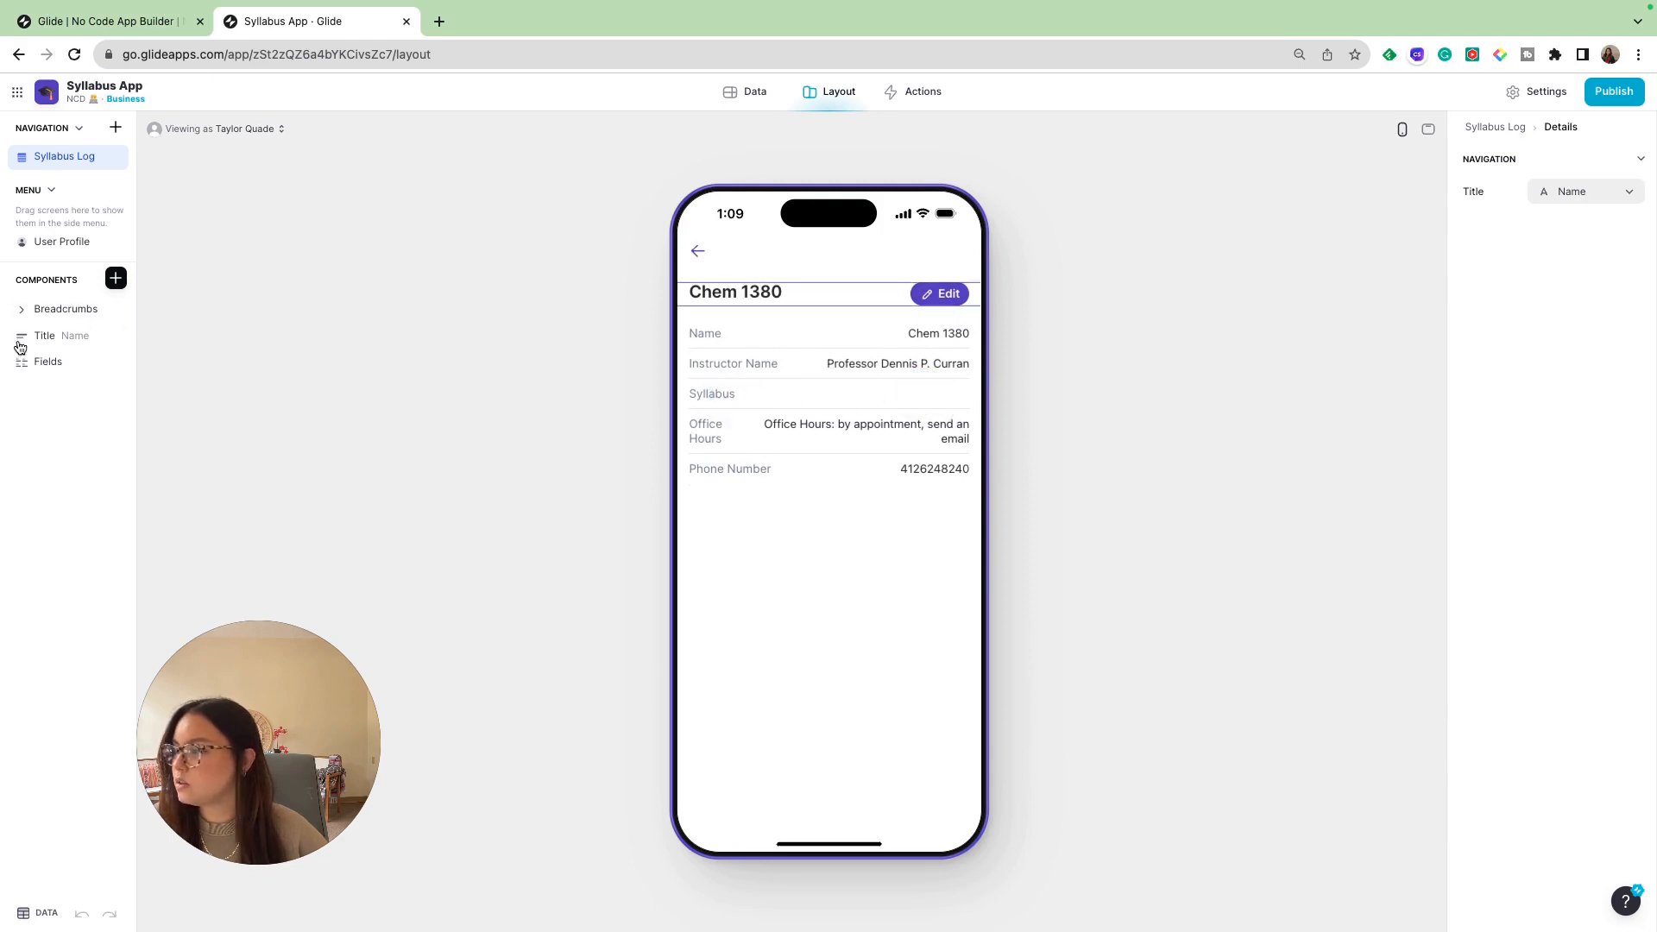
left_click(47, 362)
left_click(1598, 361)
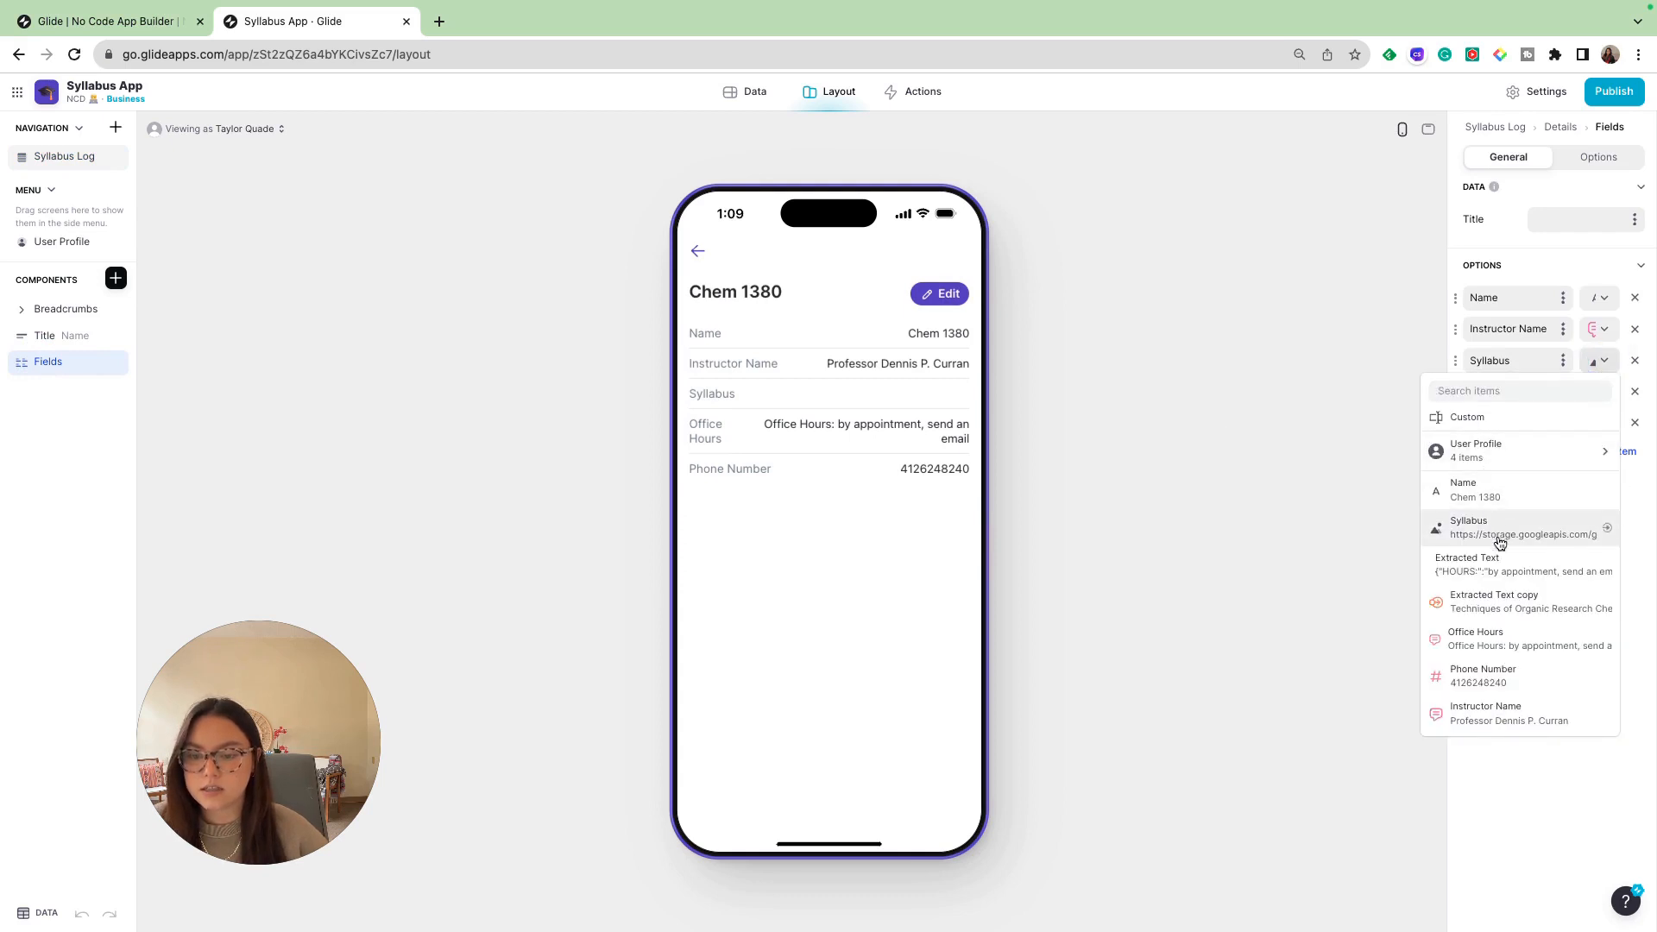
left_click(1501, 533)
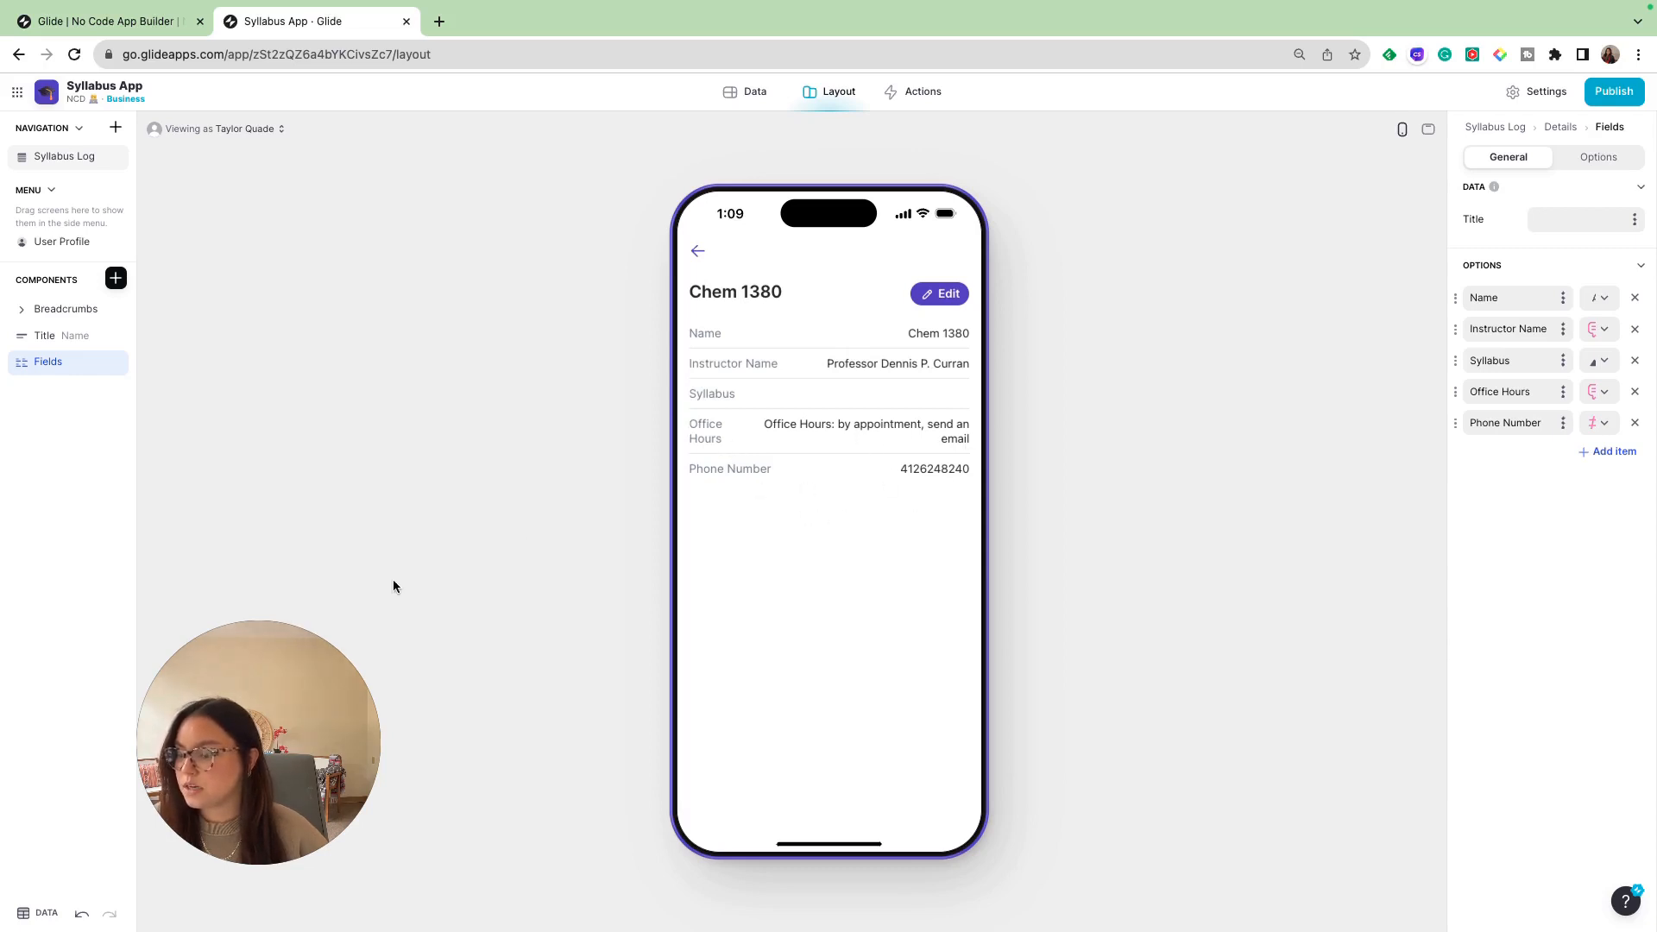
left_click_drag(255, 695, 1503, 663)
left_click(1627, 512)
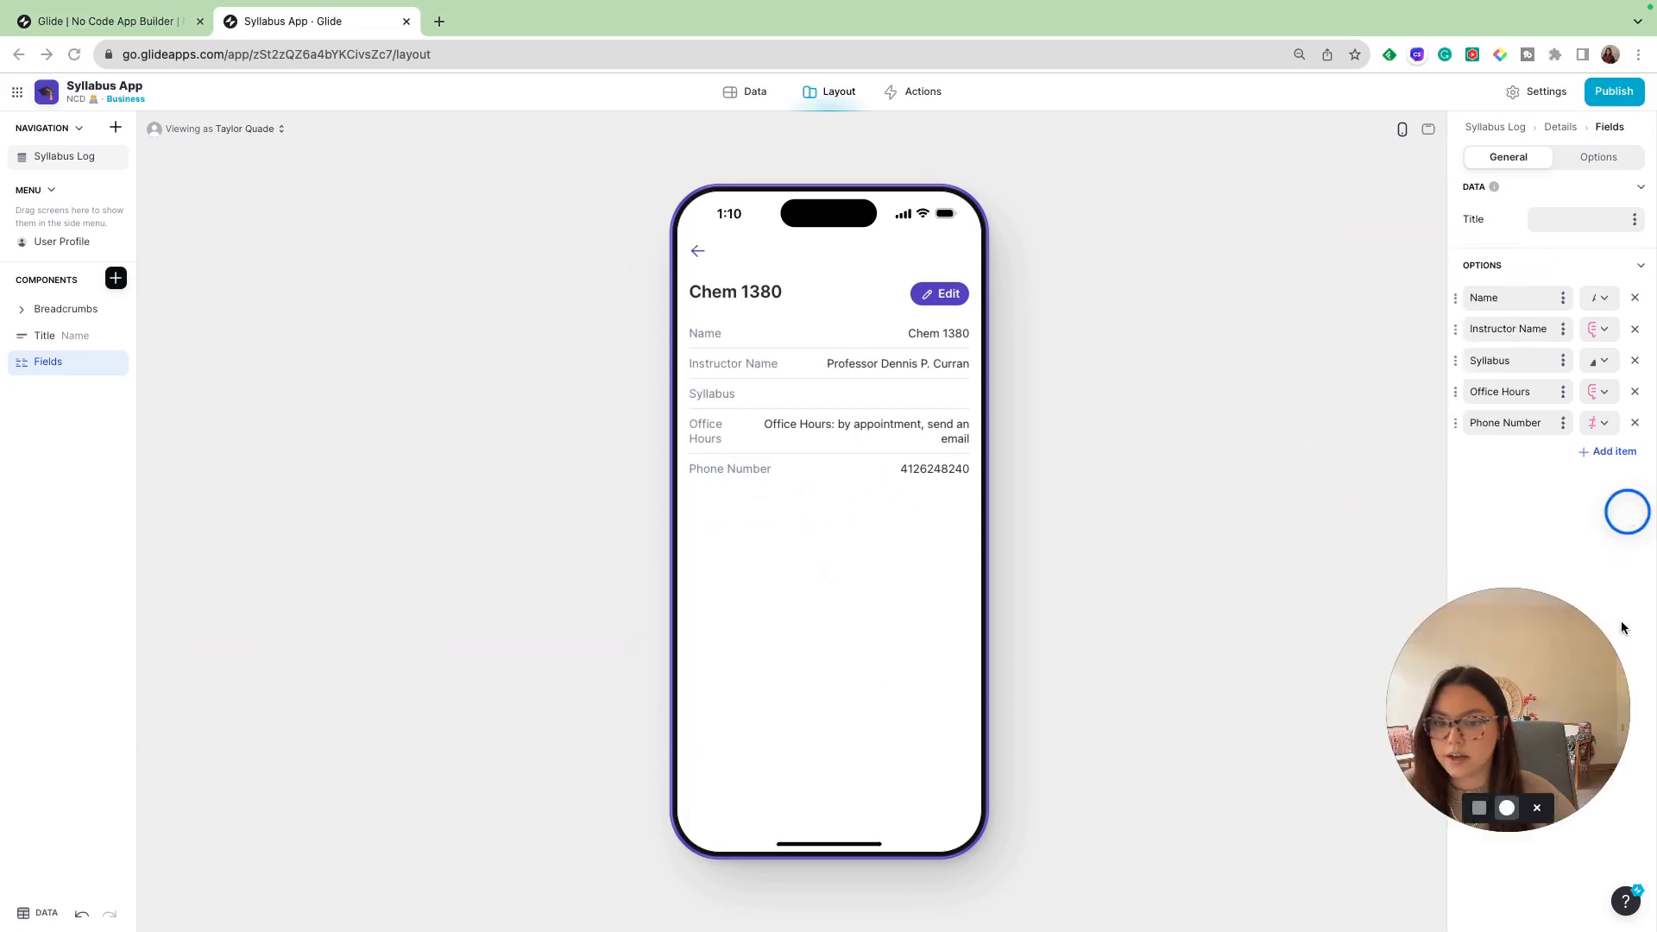